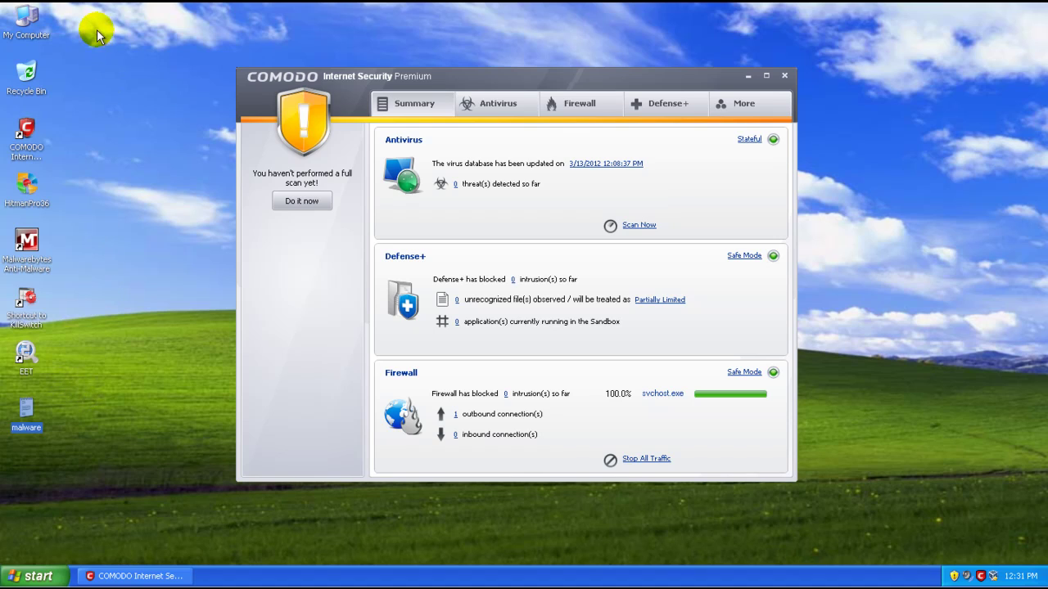
pyautogui.moveTo(78, 171); pyautogui.dragTo(80, 173)
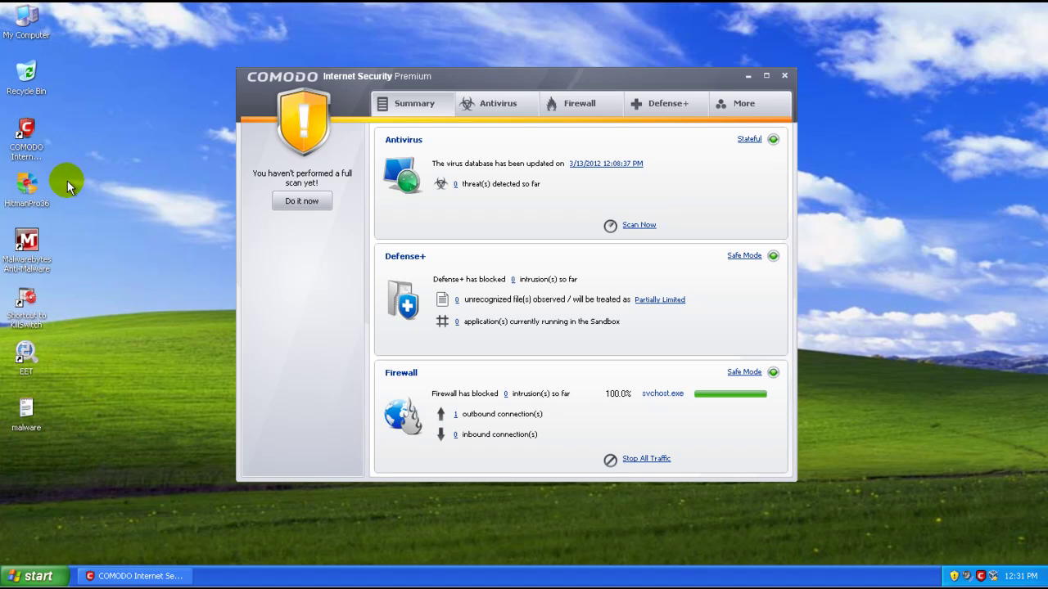
pyautogui.moveTo(32, 139); pyautogui.dragTo(31, 142)
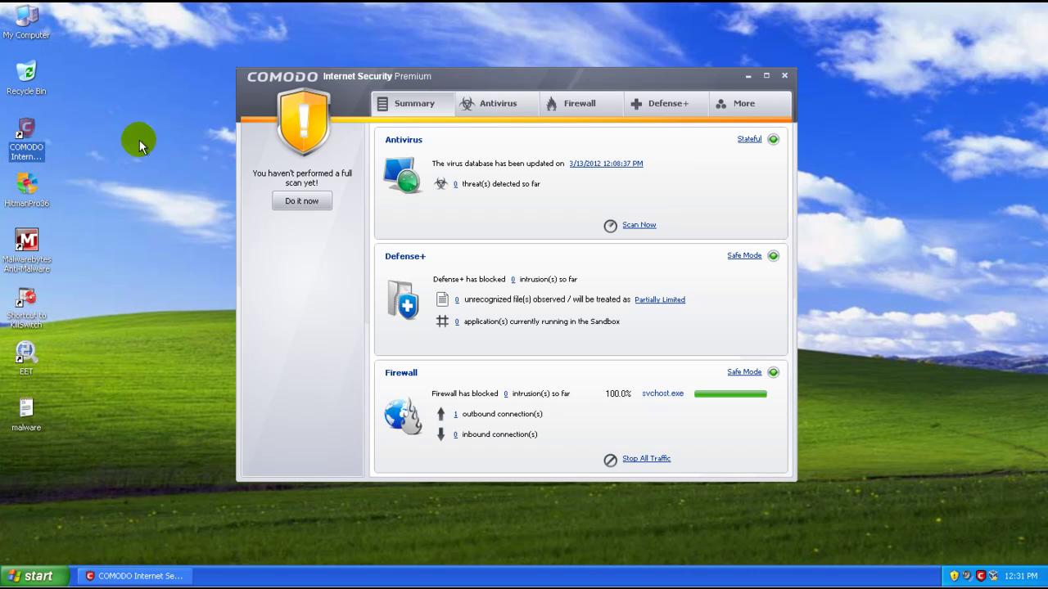
pyautogui.moveTo(84, 172); pyautogui.dragTo(73, 183)
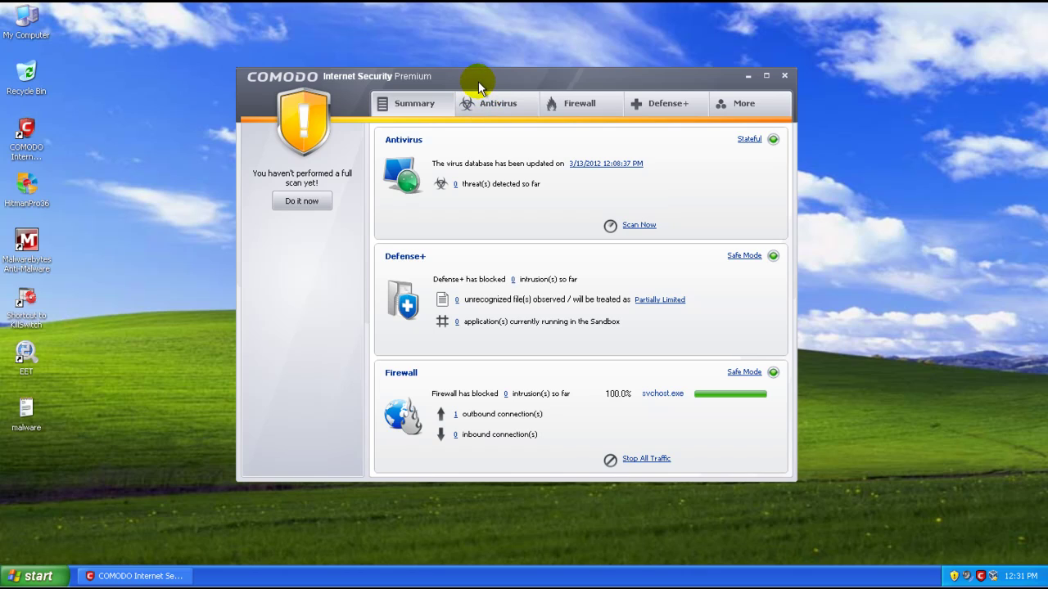
pyautogui.moveTo(466, 77); pyautogui.dragTo(481, 78)
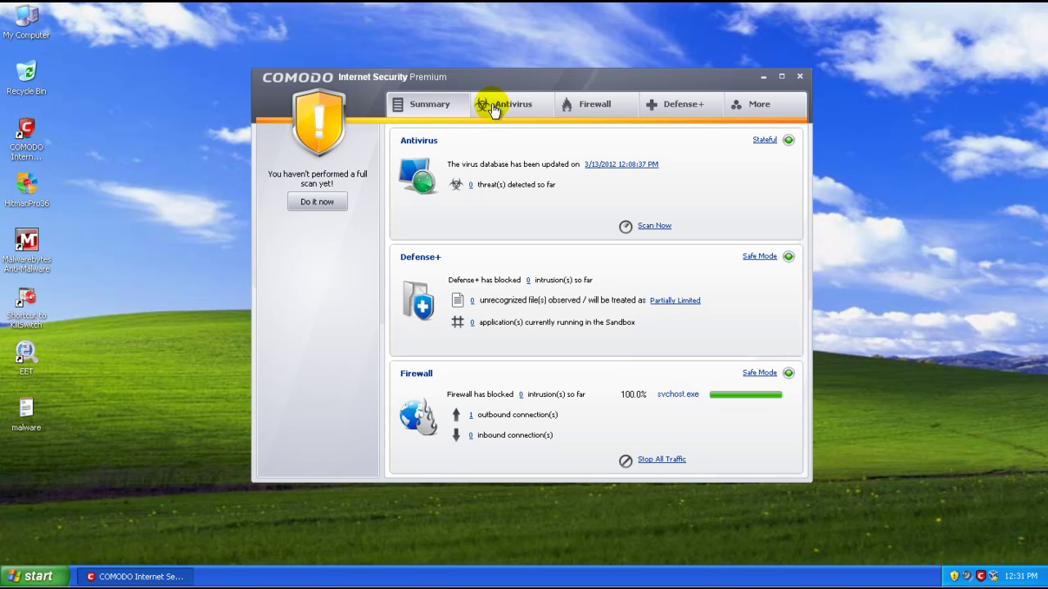
pyautogui.moveTo(376, 79); pyautogui.dragTo(417, 97)
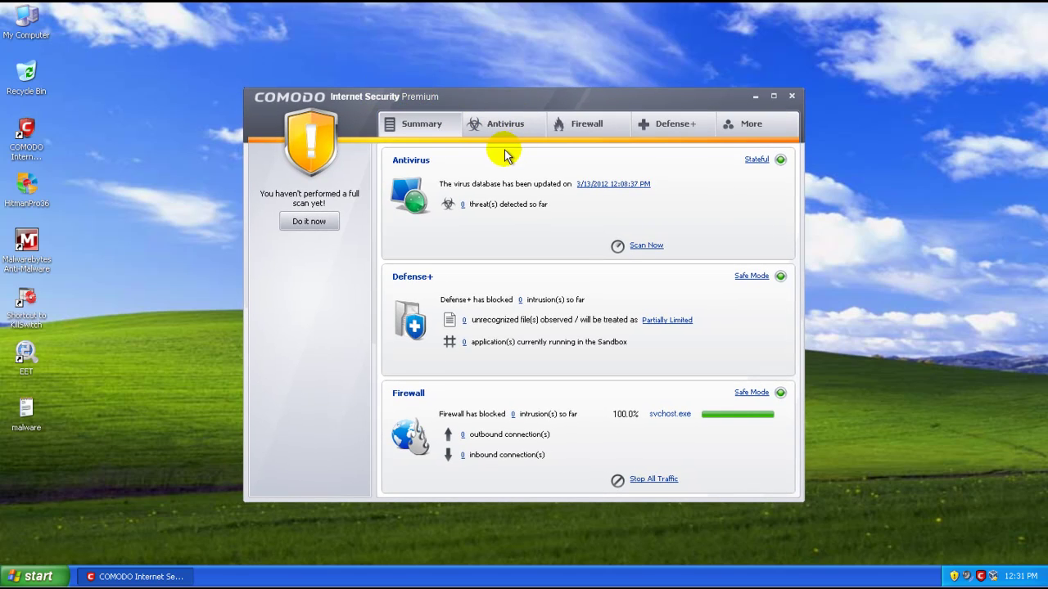
pyautogui.moveTo(491, 103)
pyautogui.mouseDown()
pyautogui.moveTo(512, 101)
pyautogui.moveTo(494, 100)
pyautogui.mouseUp()
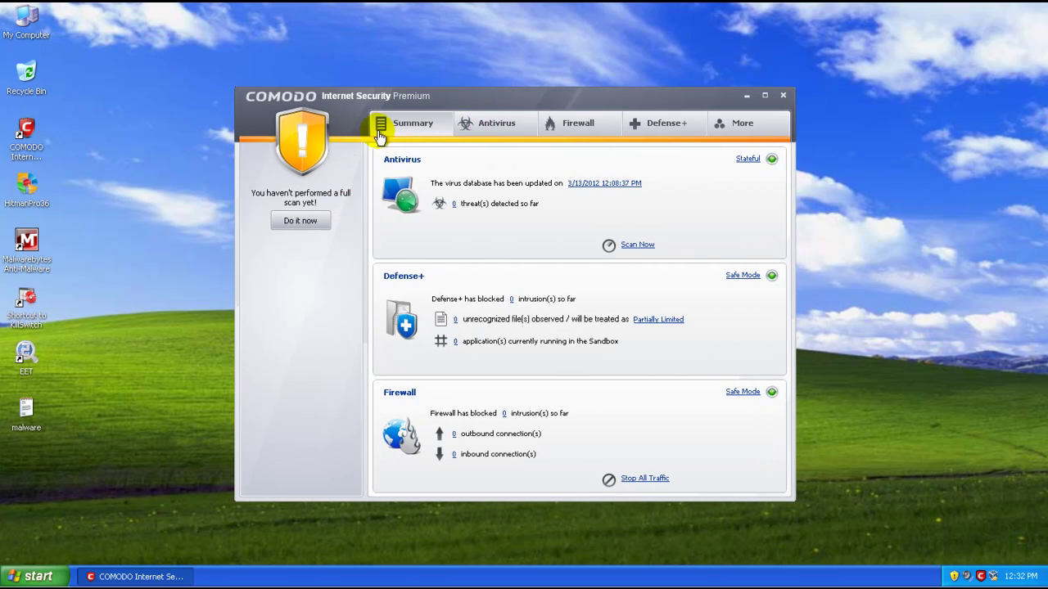
# Look through the Antivirus, Firewall, Defense+ and More sections and return to the Summary page.
pyautogui.click(482, 123)
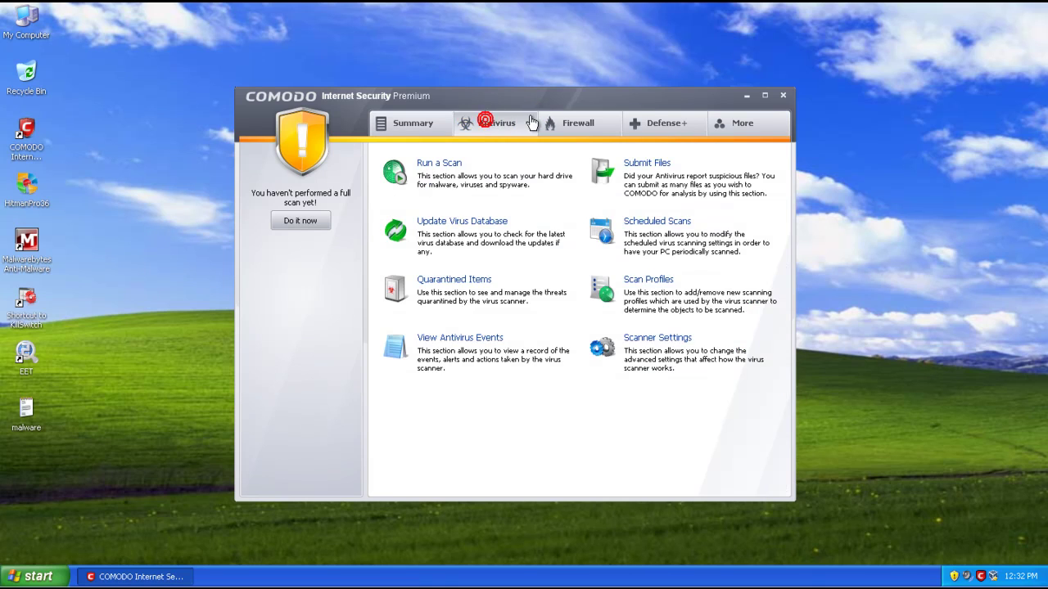
pyautogui.click(561, 122)
pyautogui.click(655, 121)
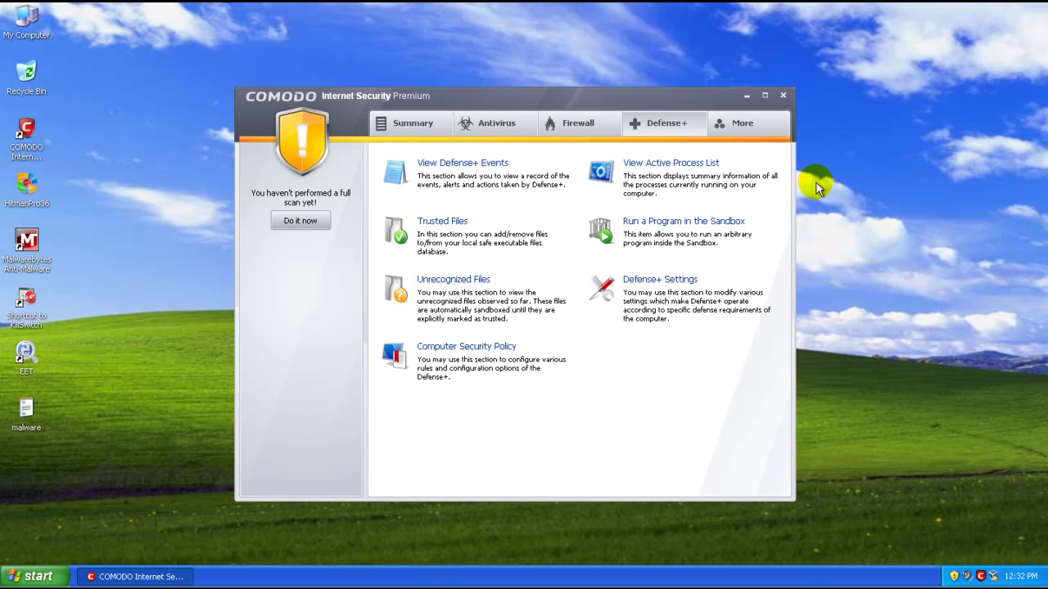
pyautogui.click(762, 131)
pyautogui.click(403, 123)
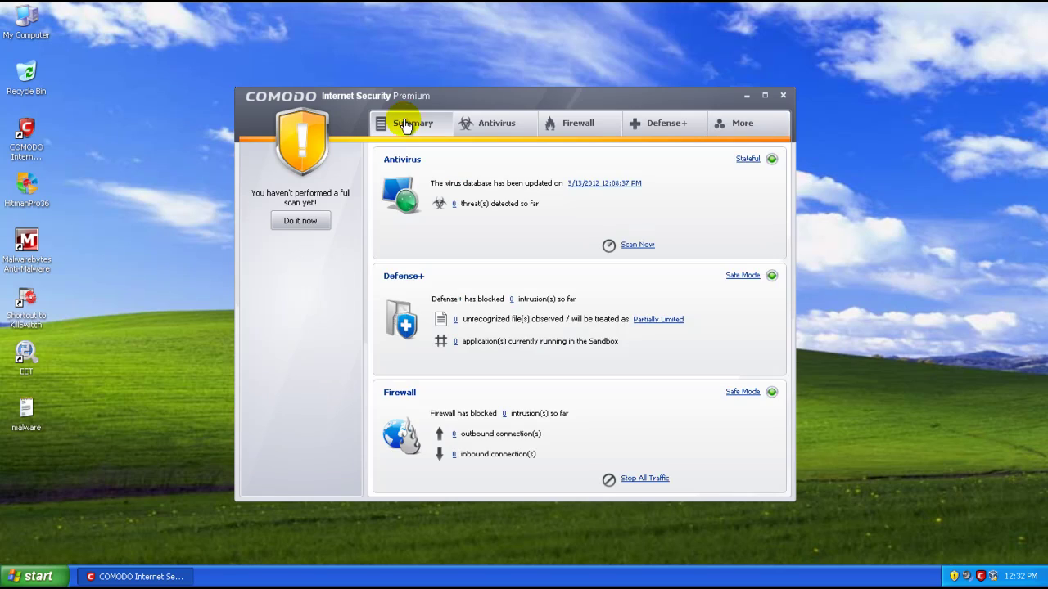
pyautogui.moveTo(419, 103); pyautogui.dragTo(433, 96)
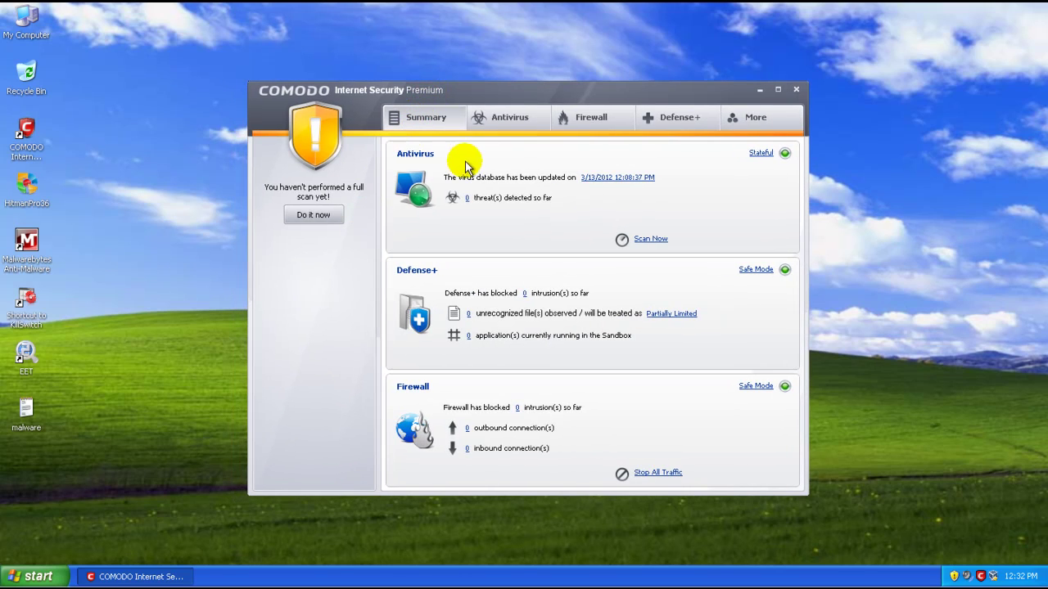
# Examine the Antivirus and Firewall task lists and revisit the Defense+ and More sections, ending on the Summary page.
pyautogui.click(508, 121)
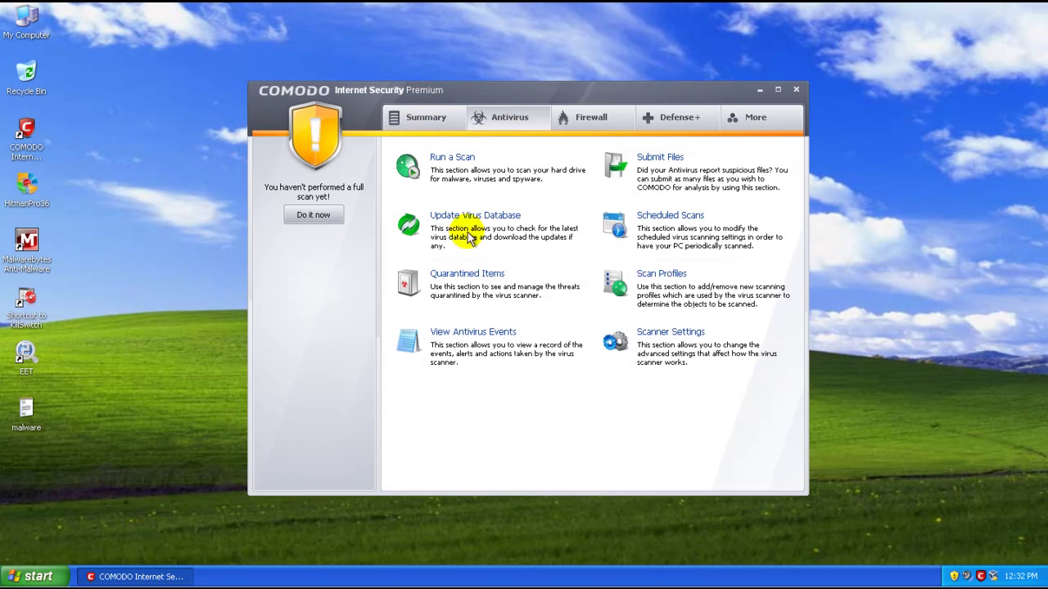
pyautogui.click(454, 121)
pyautogui.click(493, 121)
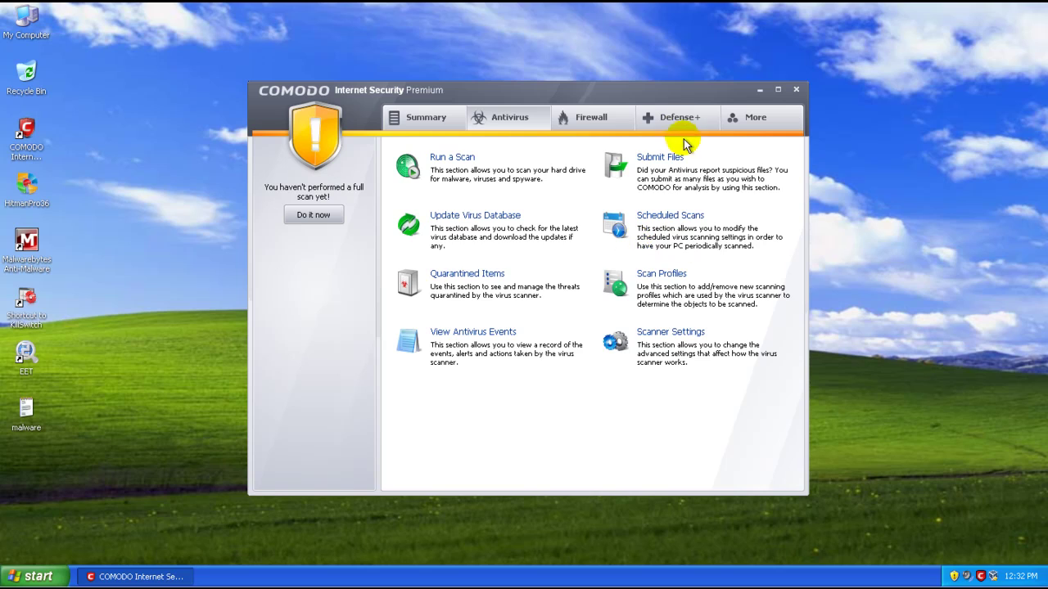
pyautogui.click(592, 123)
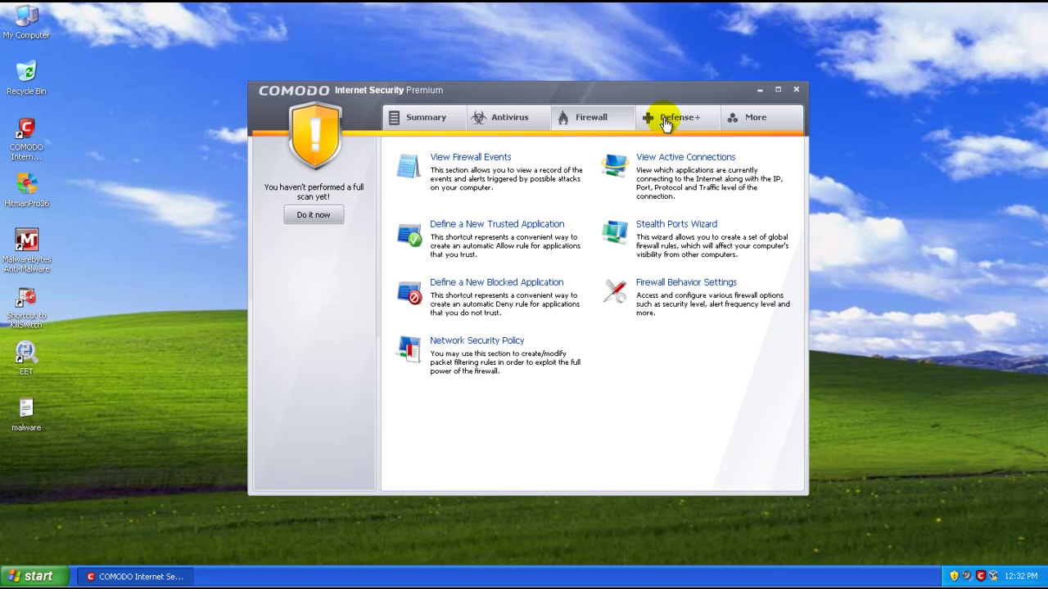
pyautogui.moveTo(640, 101); pyautogui.dragTo(633, 101)
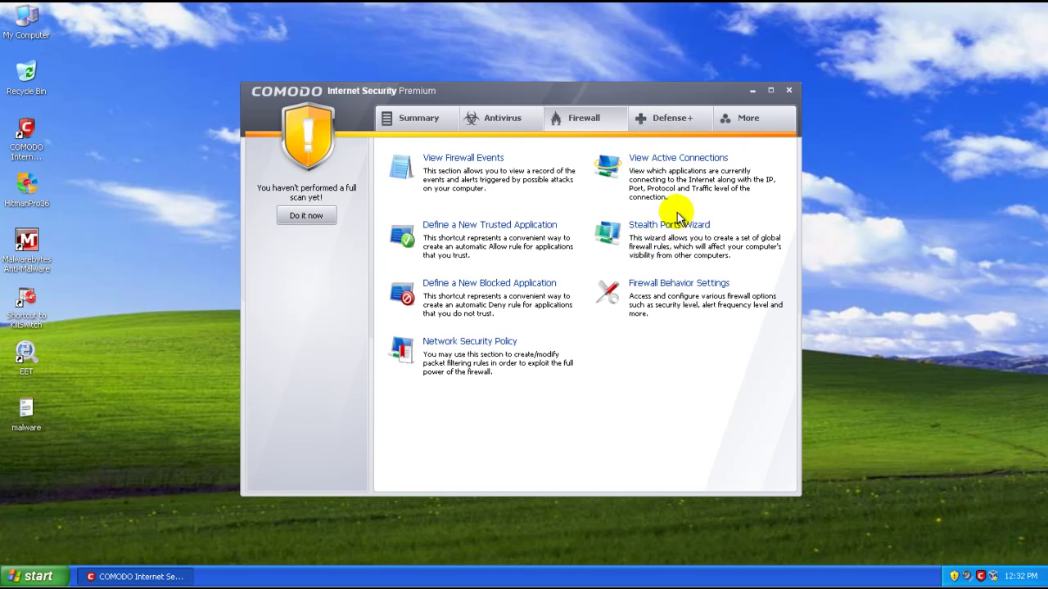
pyautogui.click(670, 117)
pyautogui.click(744, 123)
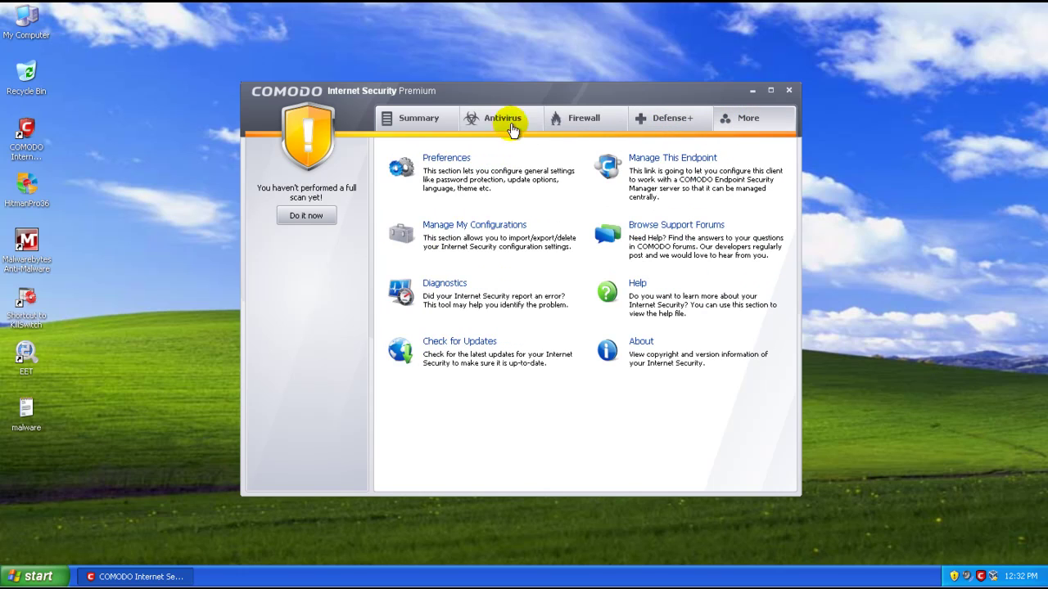
pyautogui.click(418, 117)
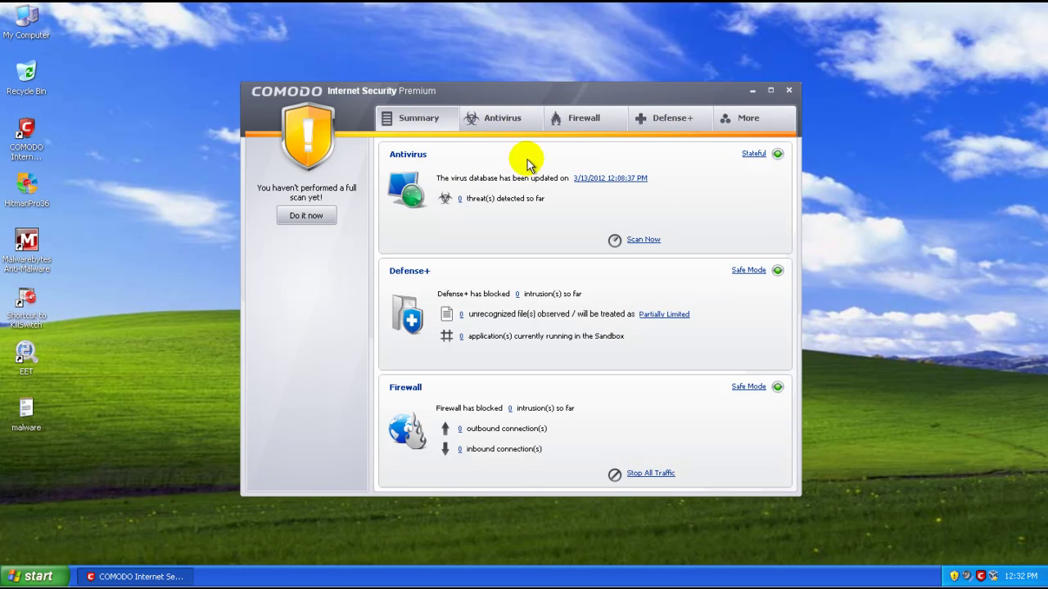
# Examine the Exclusions list in the antivirus Scanner Settings and its options for adding entries, and close the settings.
pyautogui.click(505, 123)
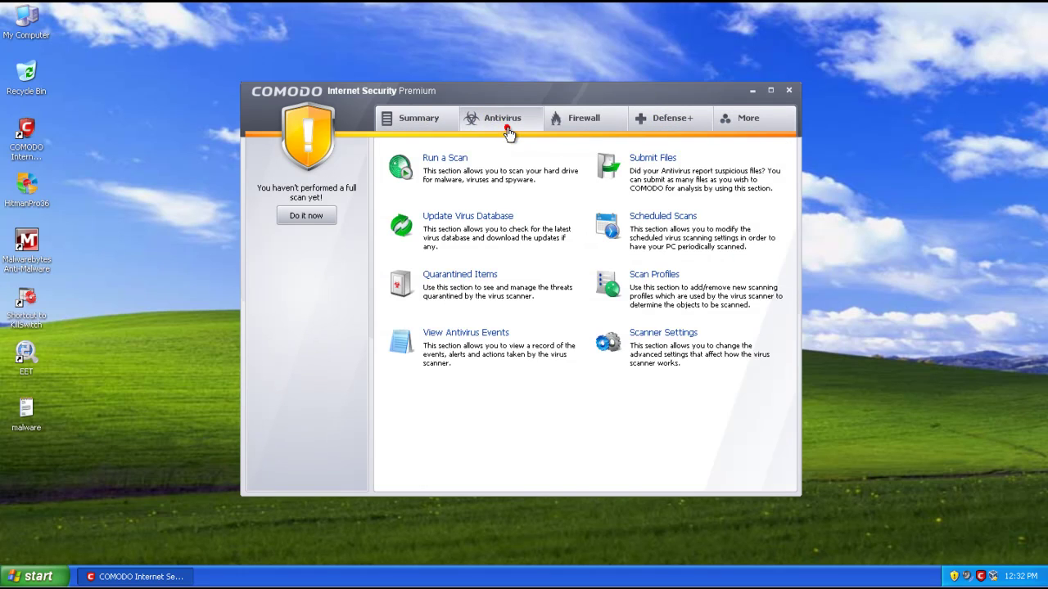
pyautogui.click(650, 335)
pyautogui.click(583, 117)
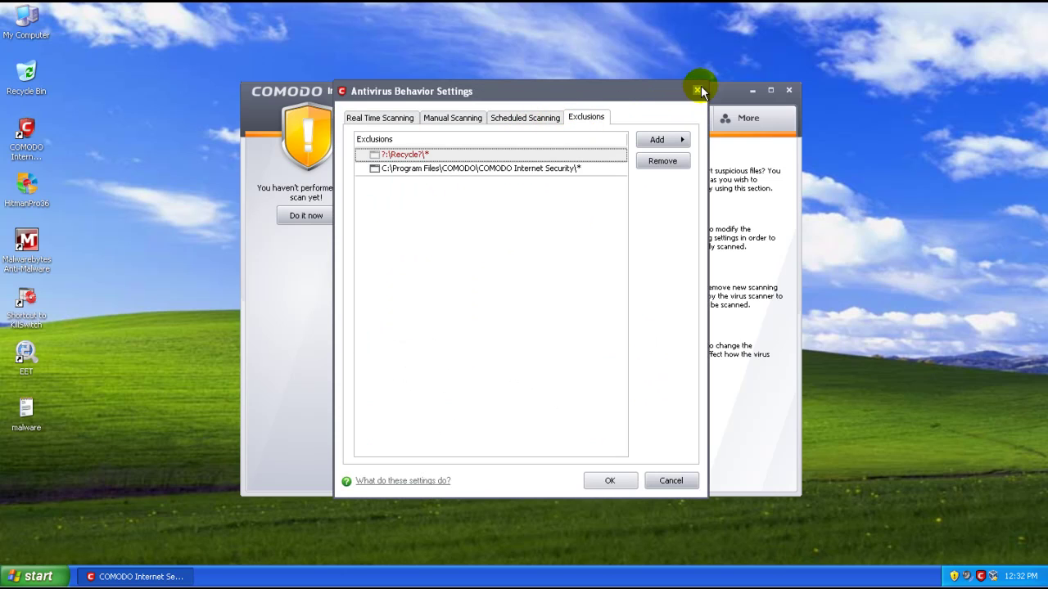
pyautogui.click(554, 170)
pyautogui.click(673, 140)
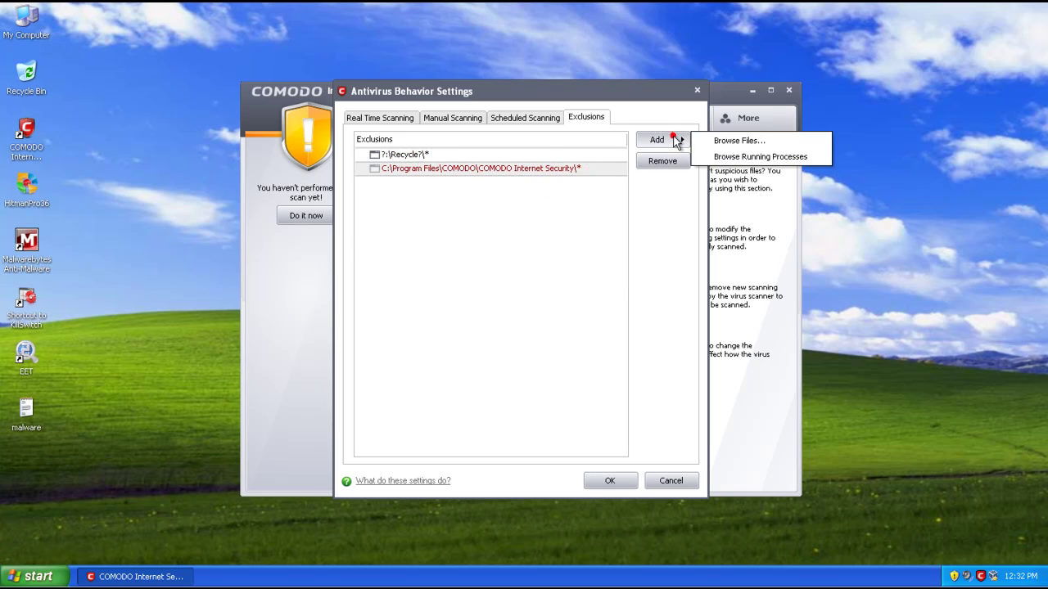
pyautogui.click(548, 259)
pyautogui.click(696, 92)
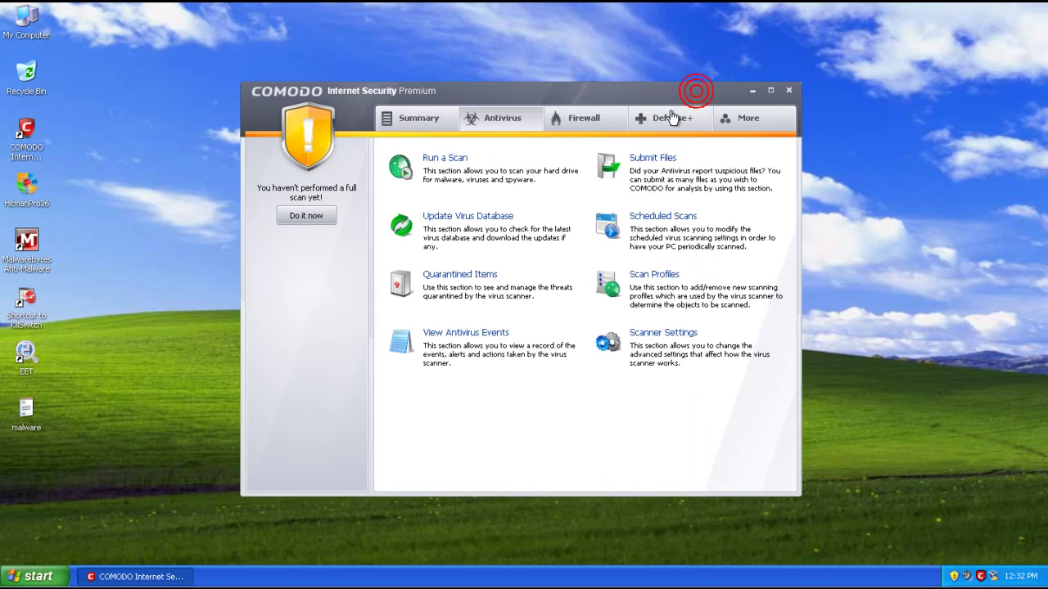
# Examine the Trusted Files list of Defense+ down to its last entries and close it.
pyautogui.click(670, 115)
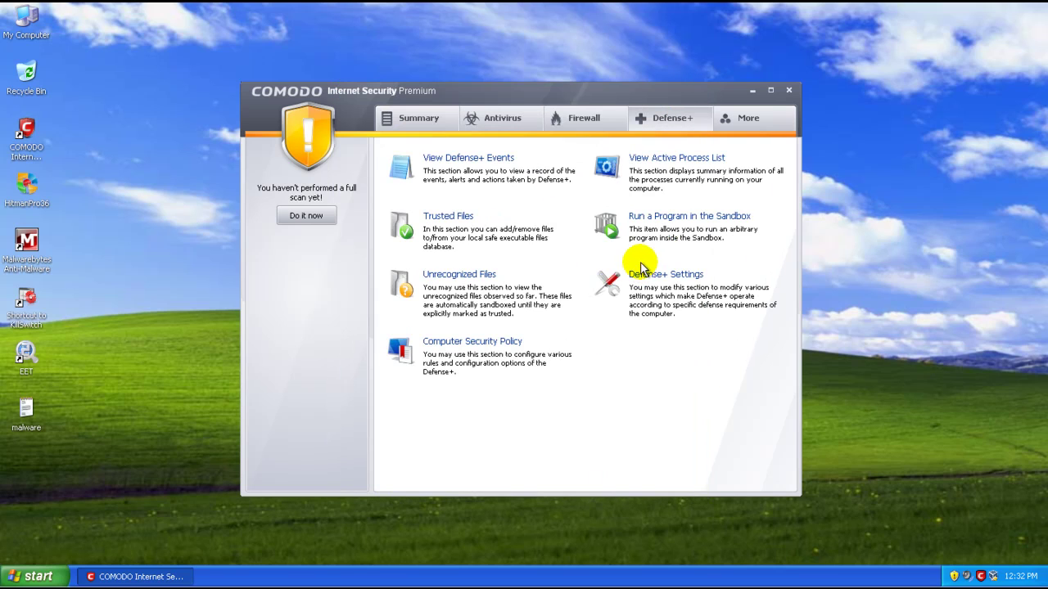
pyautogui.click(463, 215)
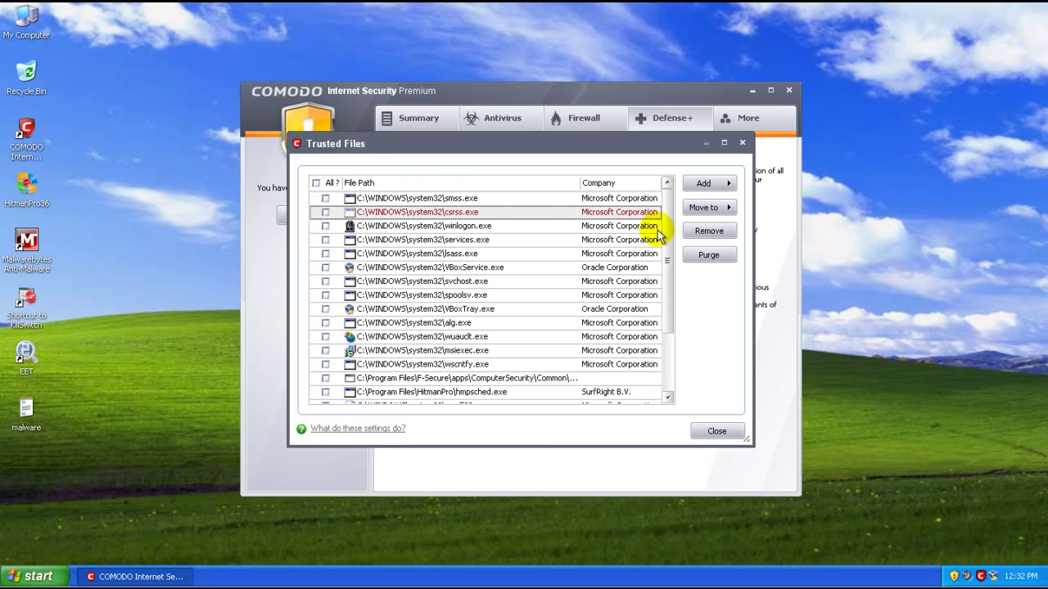
pyautogui.scroll(-2, 654, 278)
pyautogui.scroll(-1, 655, 280)
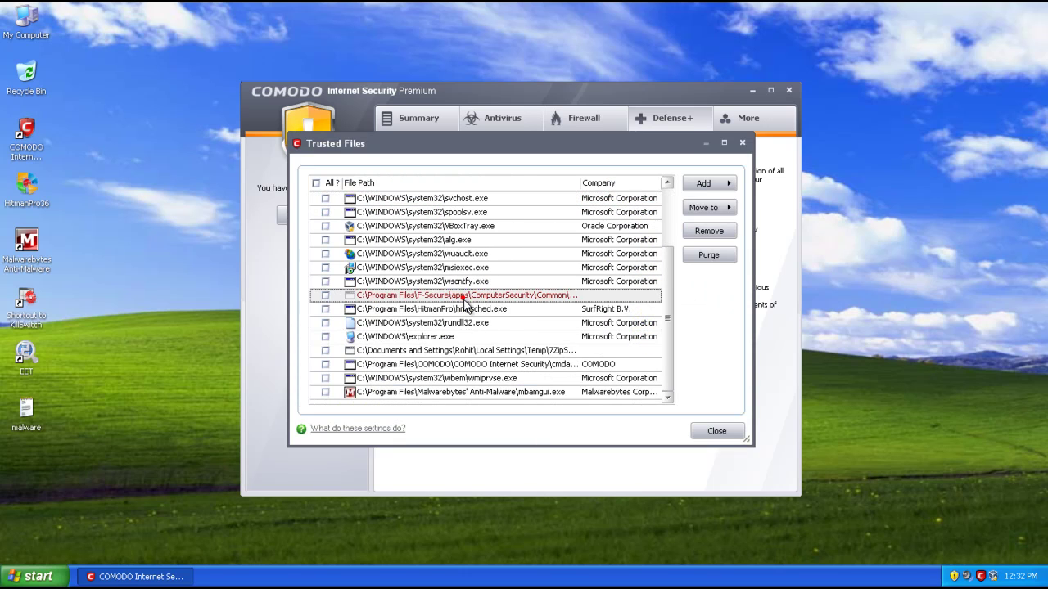
pyautogui.click(480, 378)
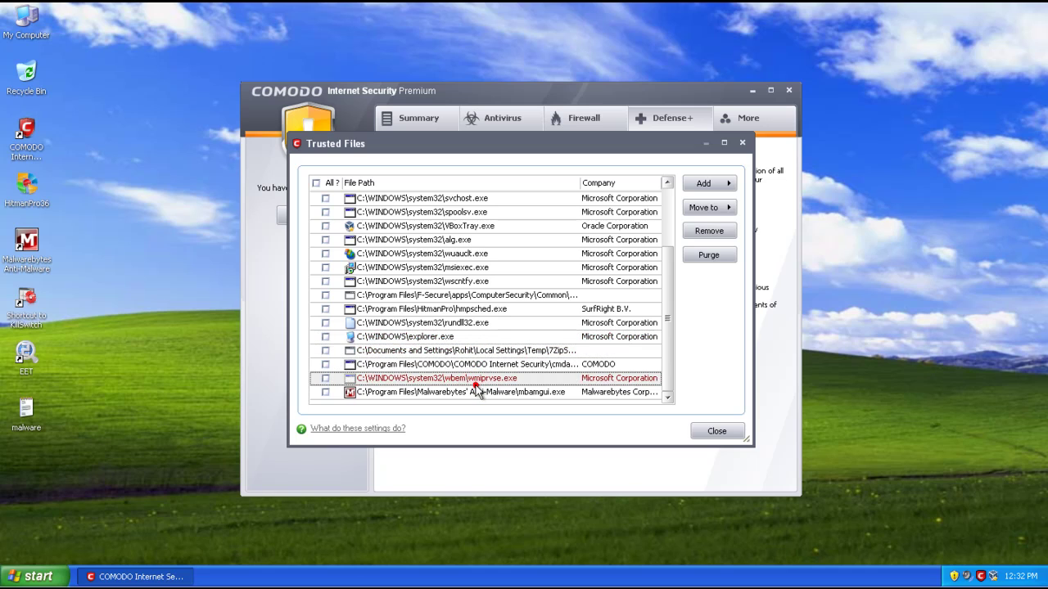
pyautogui.click(742, 144)
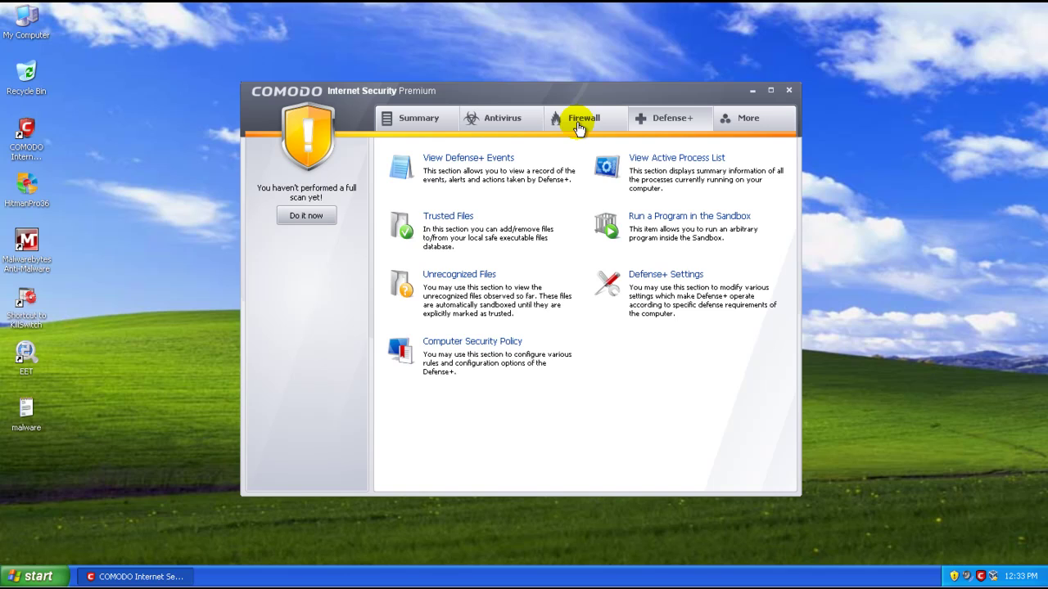
# Revisit the Antivirus, Summary and Firewall sections and open the Defense+ Settings.
pyautogui.click(509, 121)
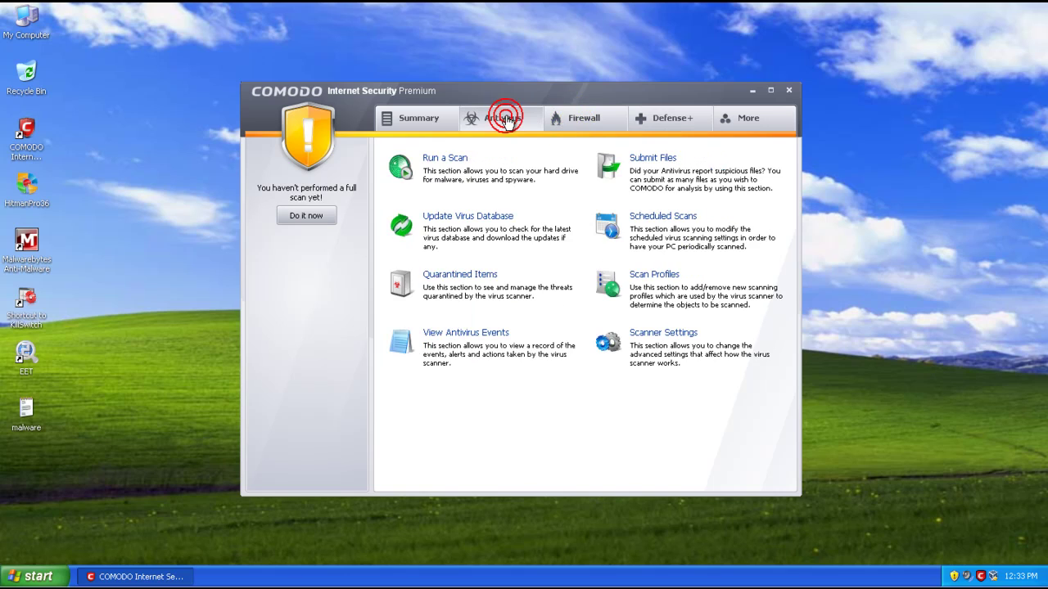
pyautogui.click(442, 120)
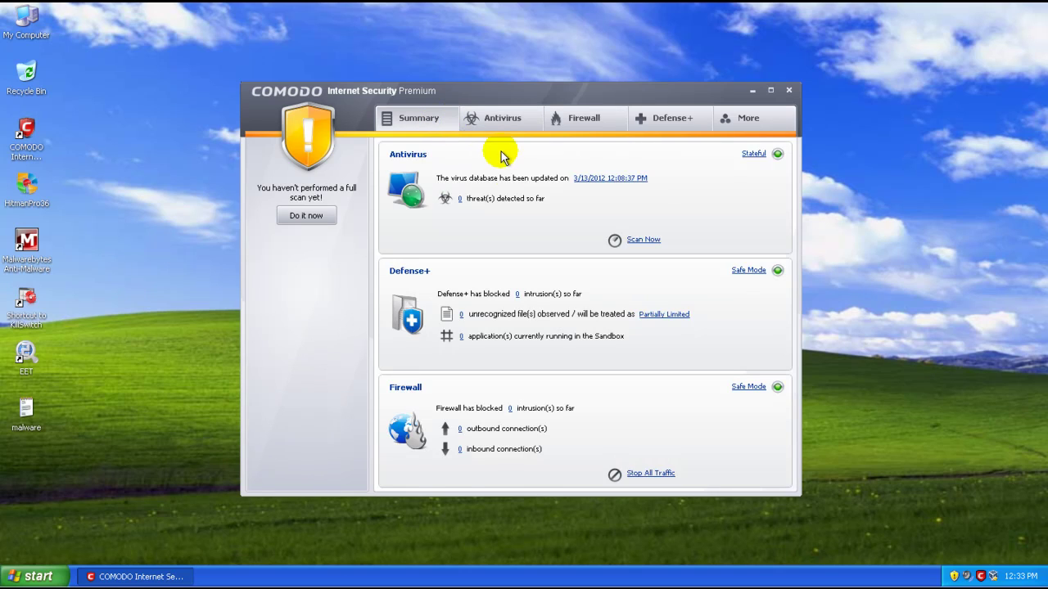
pyautogui.click(530, 133)
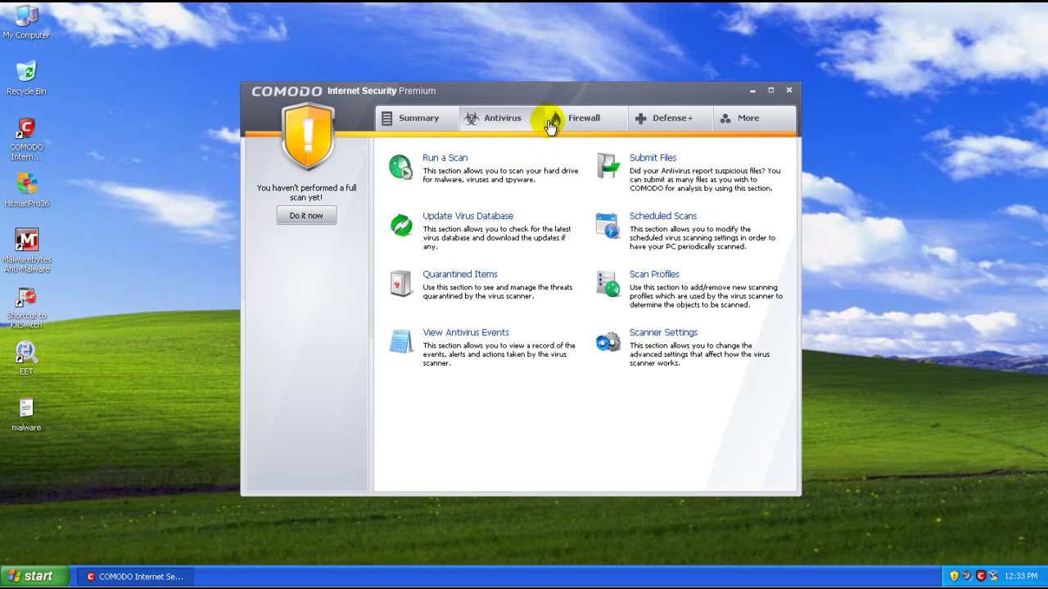
pyautogui.click(575, 127)
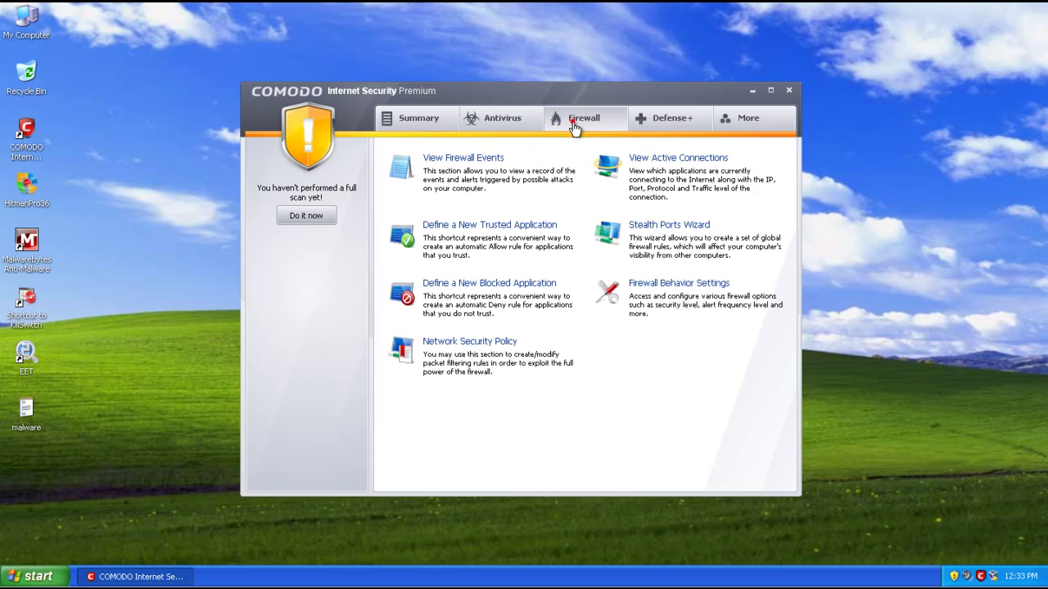
pyautogui.click(661, 125)
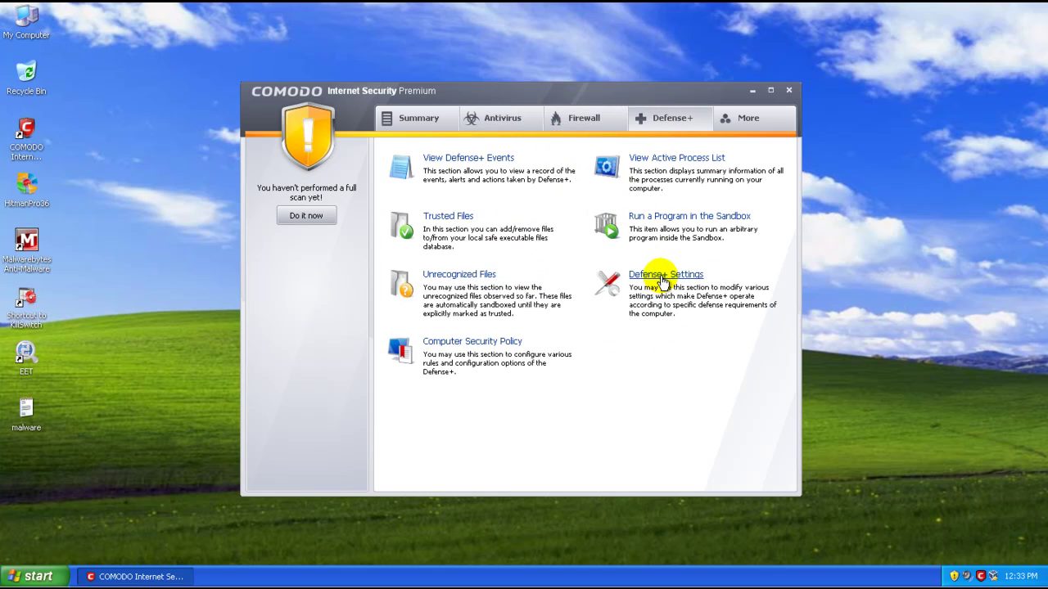
pyautogui.click(663, 276)
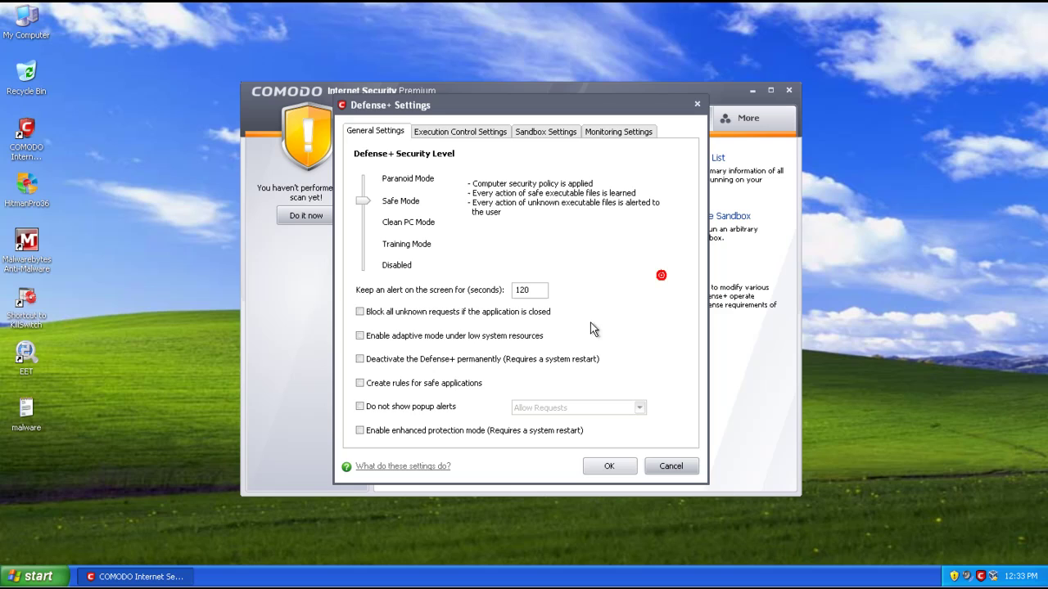
# Try suppressing the Defense+ popup alerts with Allow Requests as the automatic response, and turn the option off again.
pyautogui.click(431, 405)
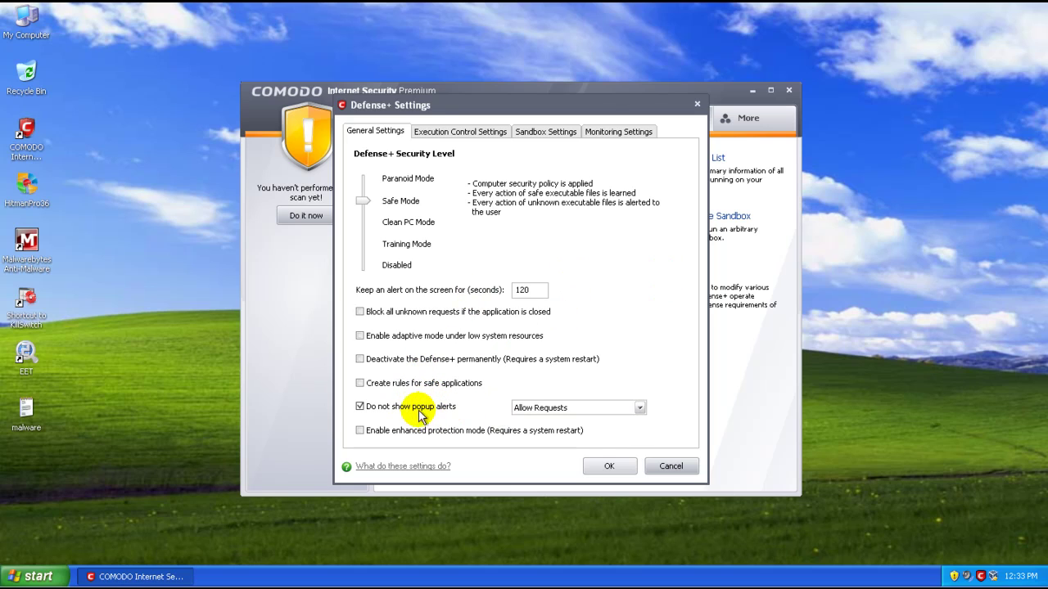
pyautogui.click(531, 408)
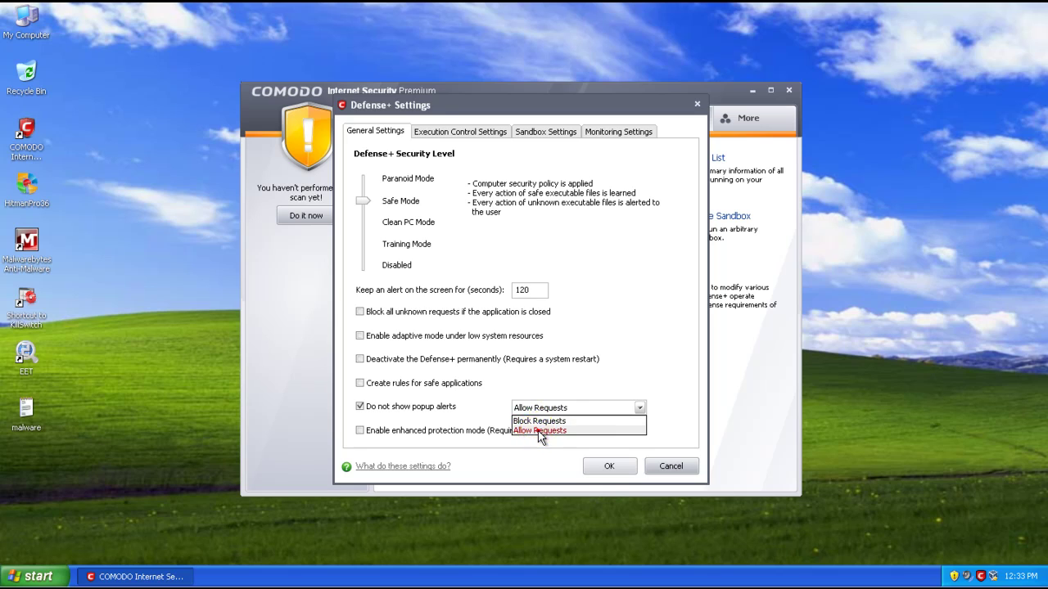
pyautogui.click(540, 430)
pyautogui.click(446, 405)
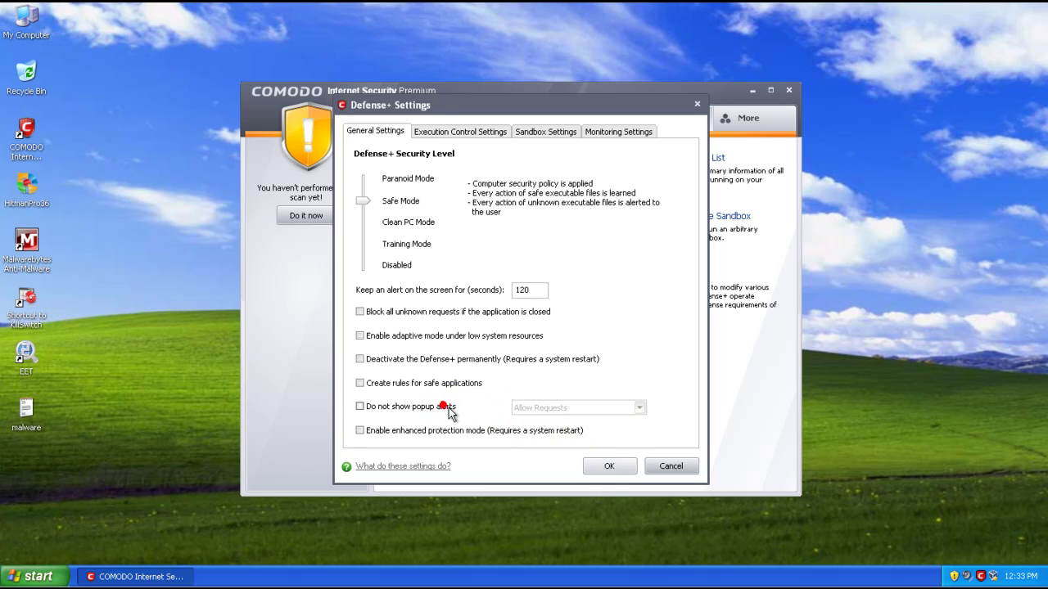
# Look through the Execution Control and Sandbox settings of Defense+ and return to its General Settings.
pyautogui.click(453, 132)
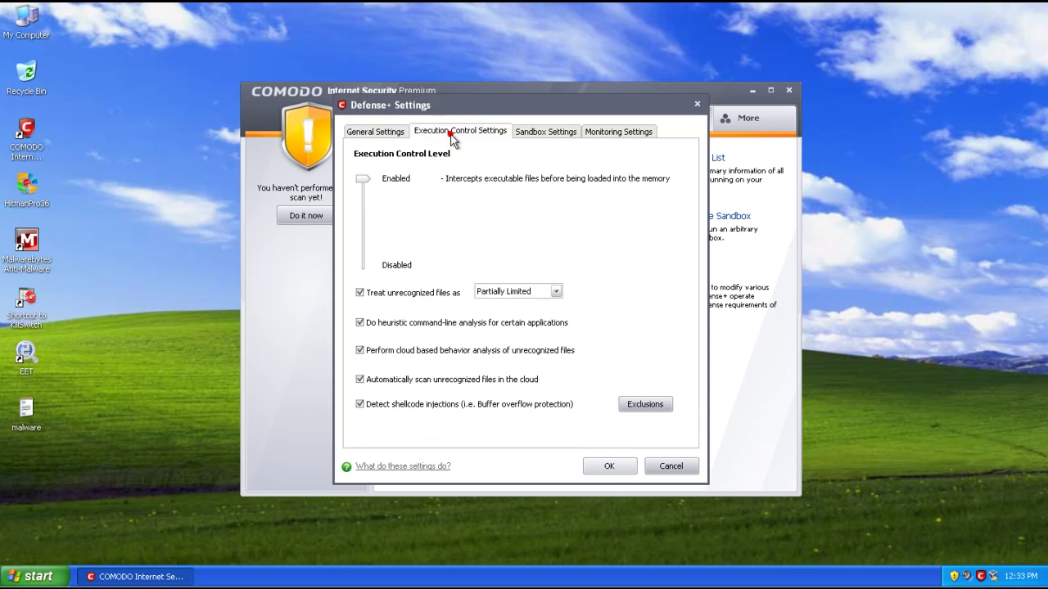
pyautogui.click(563, 133)
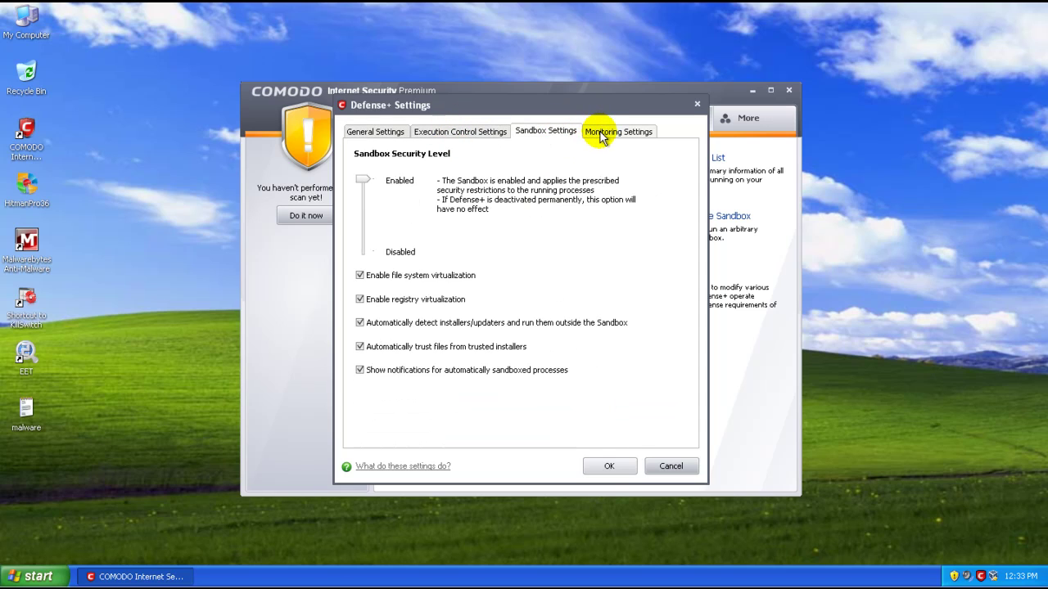
pyautogui.click(377, 132)
pyautogui.moveTo(409, 108)
pyautogui.mouseDown()
pyautogui.moveTo(447, 111)
pyautogui.moveTo(426, 95)
pyautogui.moveTo(426, 115)
pyautogui.mouseUp()
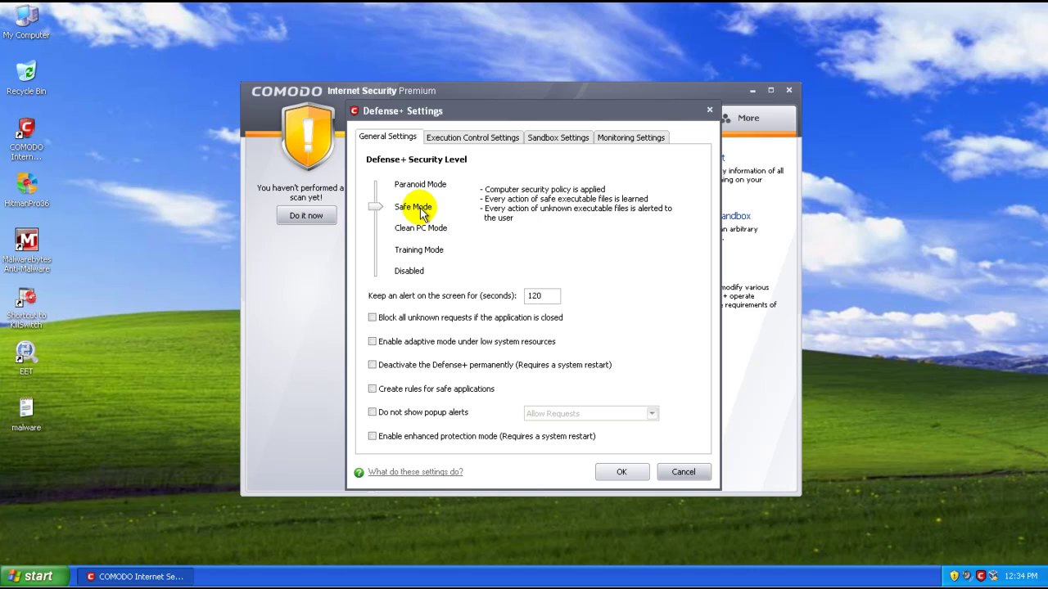
# Examine the Execution Control Level and the Sandbox Security Level with their related Defense+ options.
pyautogui.click(463, 139)
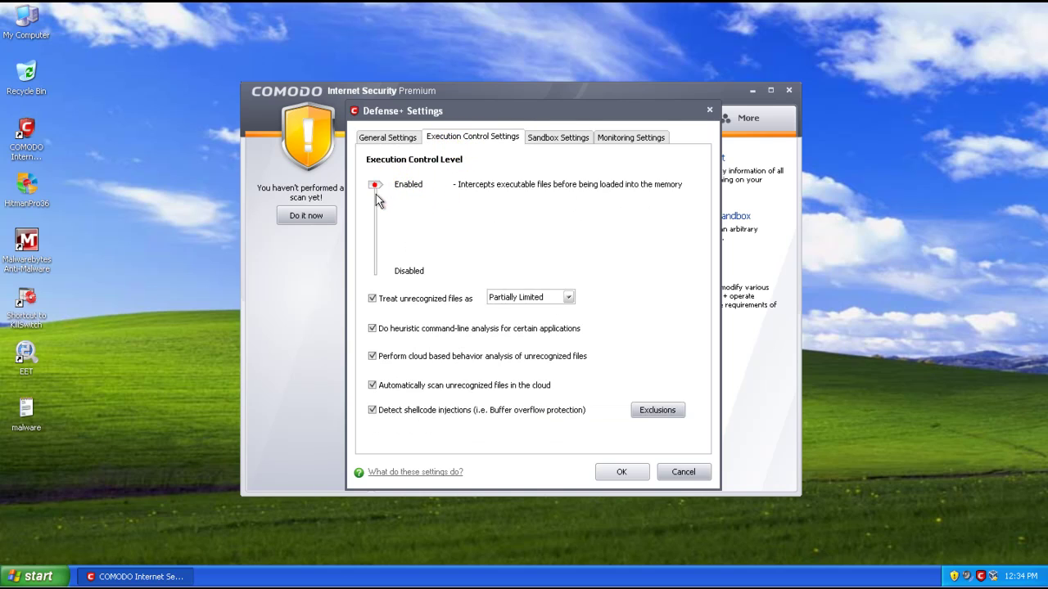
pyautogui.moveTo(375, 194)
pyautogui.mouseDown()
pyautogui.moveTo(374, 229)
pyautogui.moveTo(374, 188)
pyautogui.mouseUp()
pyautogui.click(563, 135)
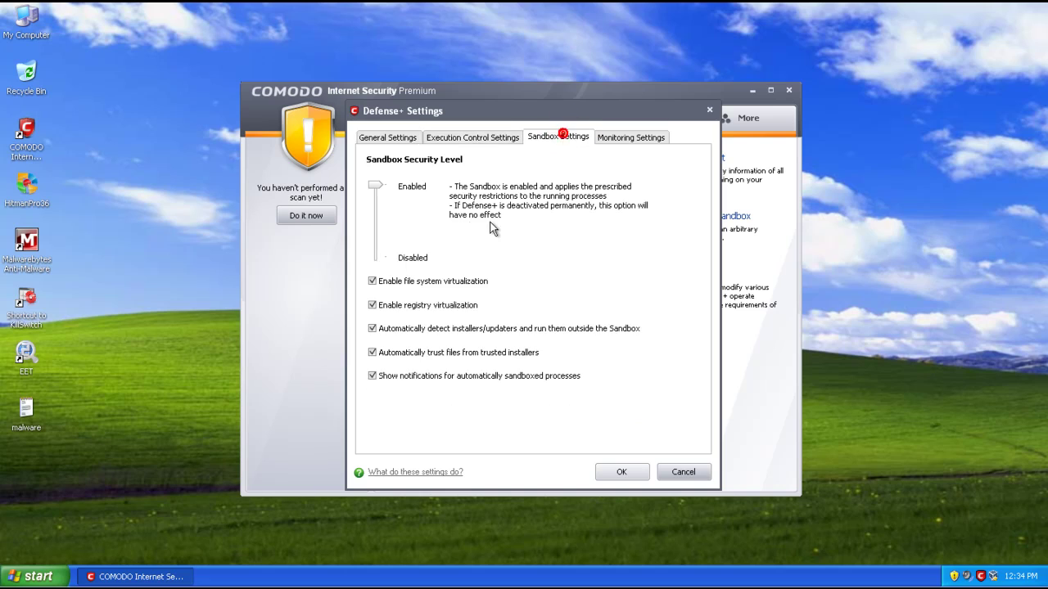
pyautogui.click(397, 197)
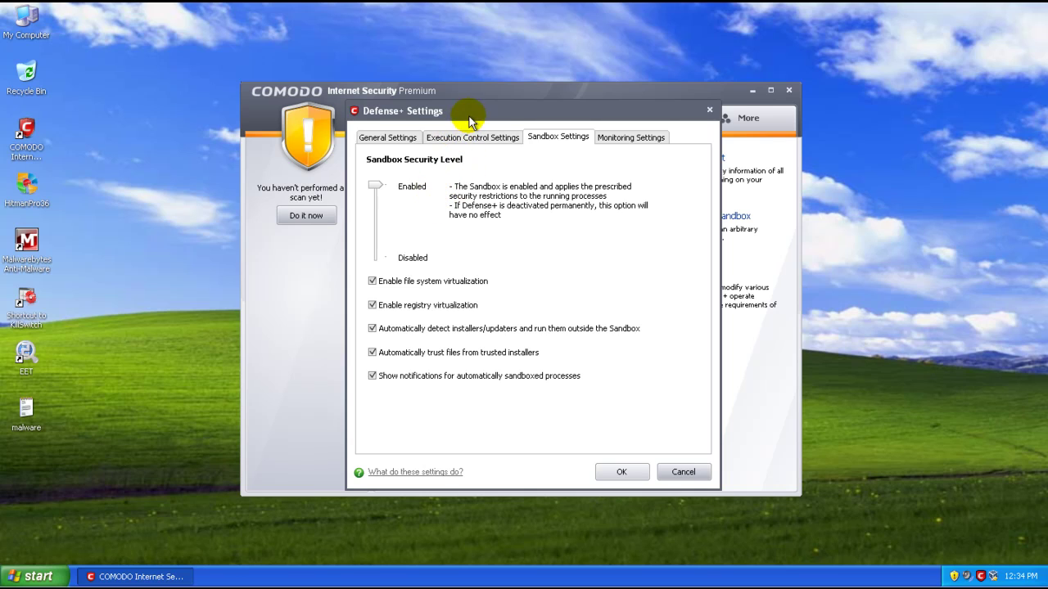
pyautogui.moveTo(472, 118)
pyautogui.mouseDown()
pyautogui.moveTo(496, 105)
pyautogui.moveTo(484, 109)
pyautogui.mouseUp()
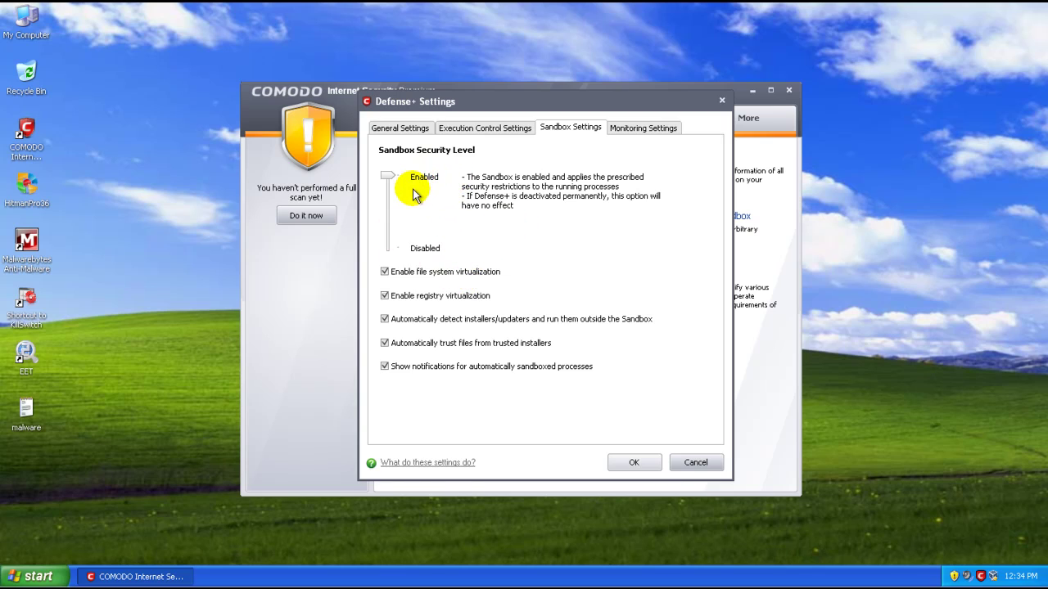
pyautogui.moveTo(392, 183)
pyautogui.mouseDown()
pyautogui.moveTo(392, 230)
pyautogui.moveTo(392, 187)
pyautogui.mouseUp()
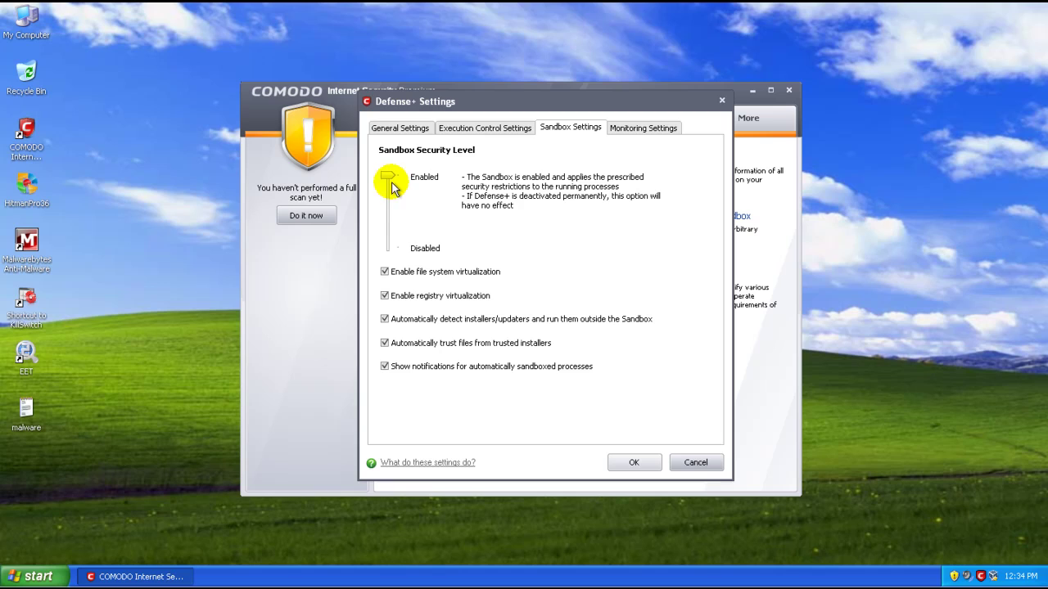
# Examine the Defense+ Monitoring Settings, revisit the other settings pages and close the dialog without saving.
pyautogui.click(630, 131)
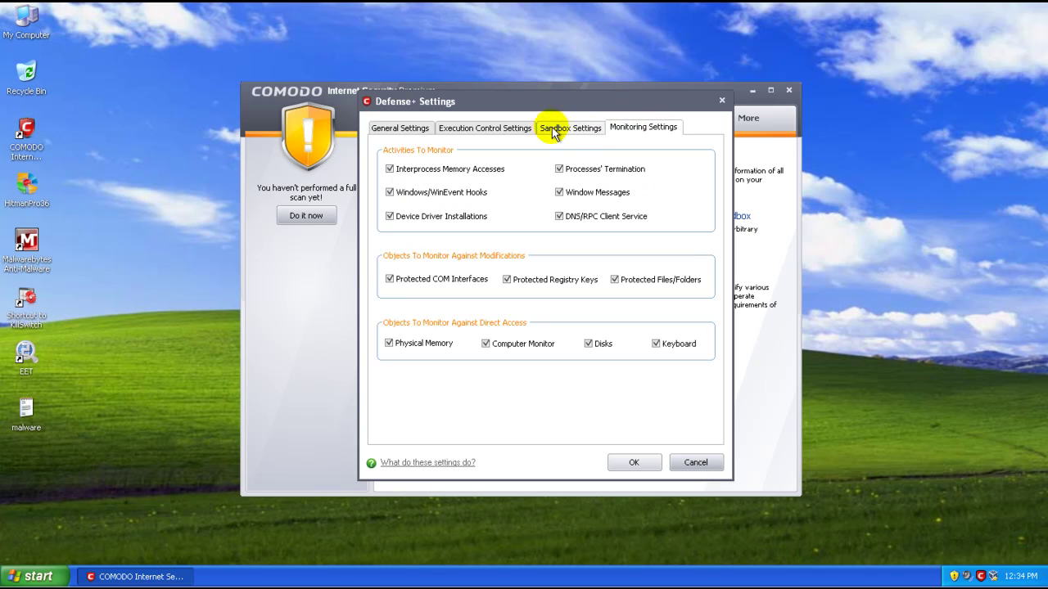
pyautogui.click(431, 129)
pyautogui.click(484, 128)
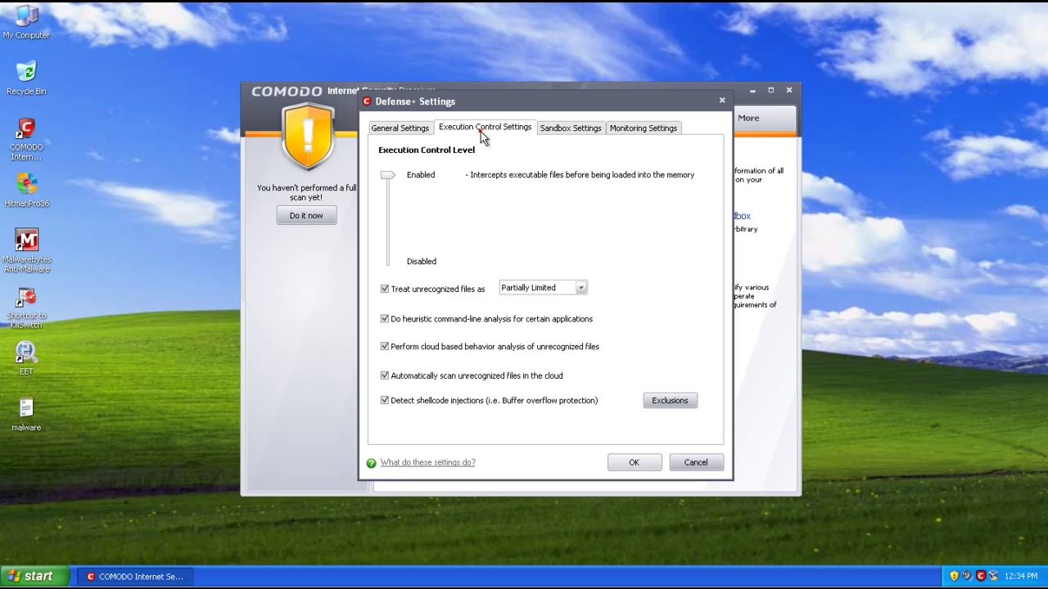
pyautogui.click(595, 131)
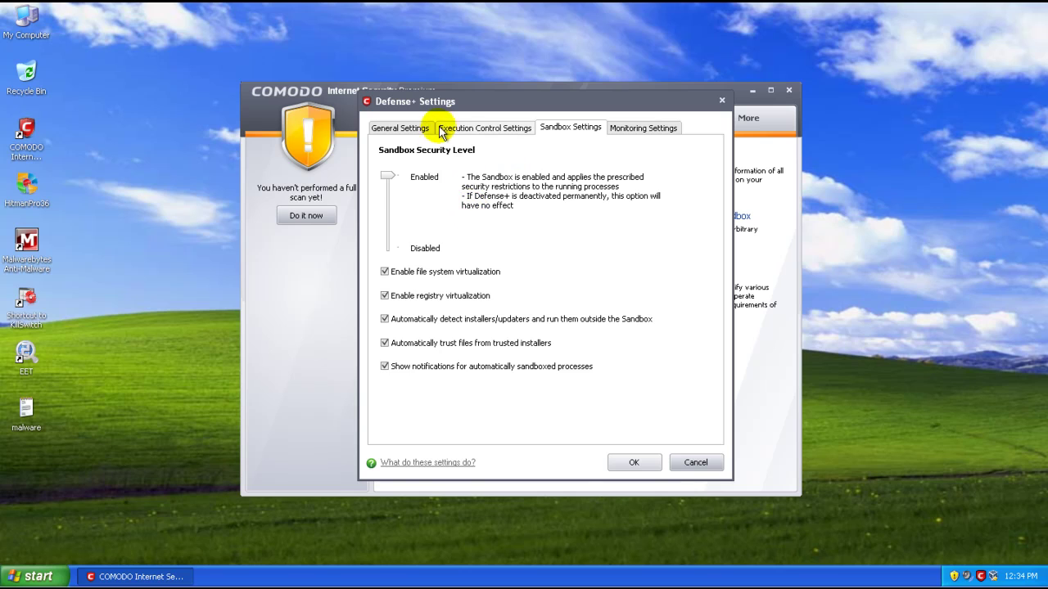
pyautogui.click(413, 128)
pyautogui.moveTo(448, 103); pyautogui.dragTo(468, 104)
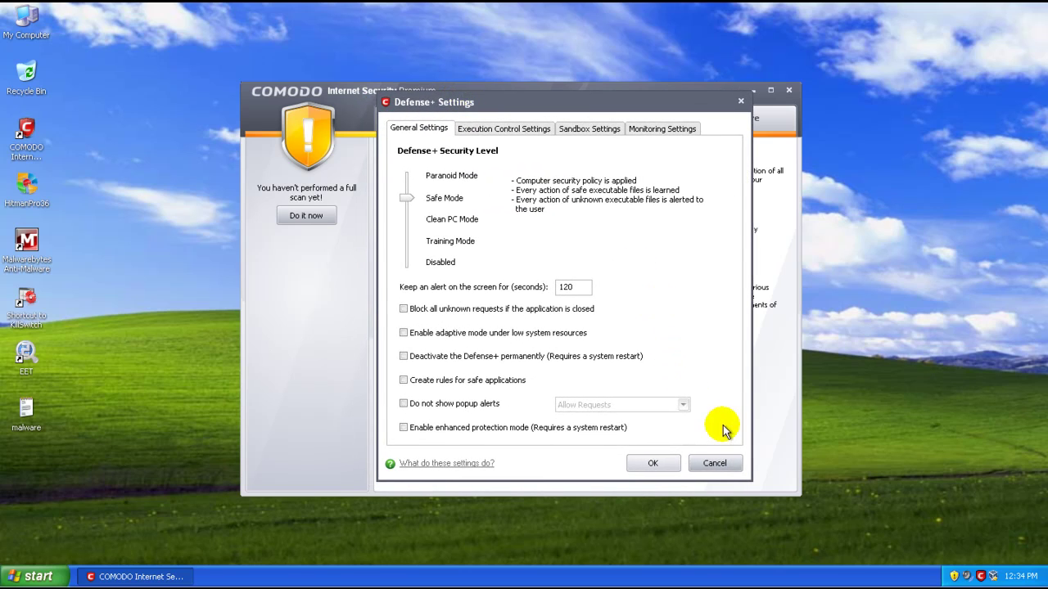
pyautogui.click(709, 461)
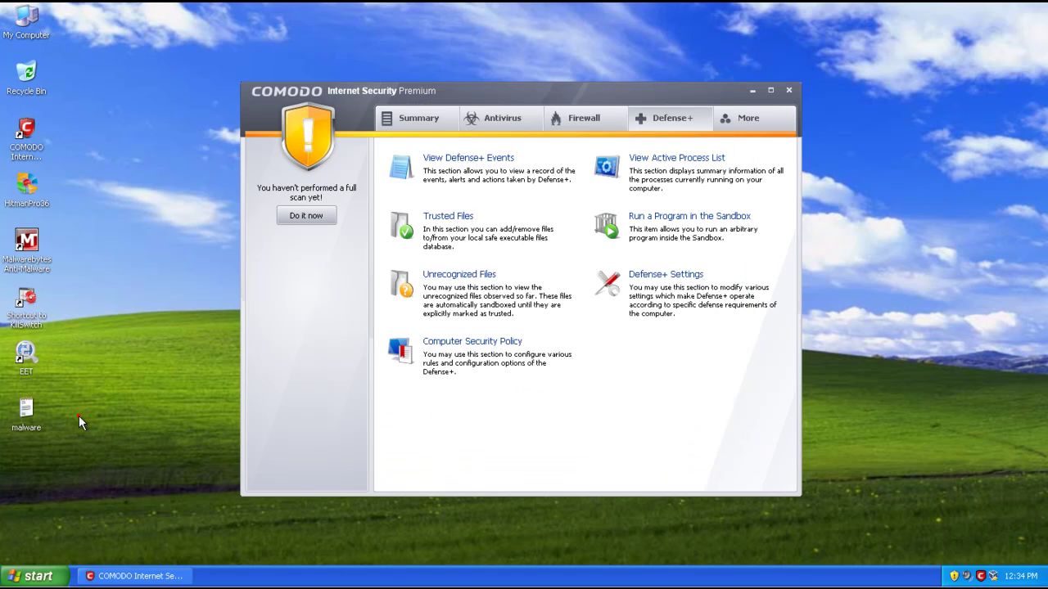
# Revisit the Summary and Antivirus sections and open the Firewall Behavior Settings.
pyautogui.click(34, 403)
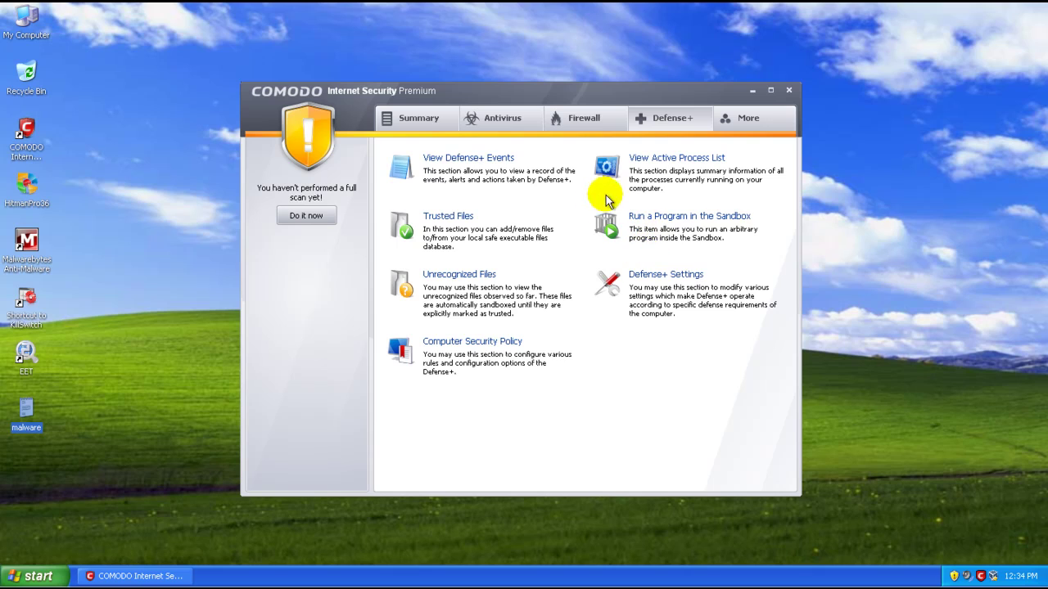
pyautogui.click(436, 127)
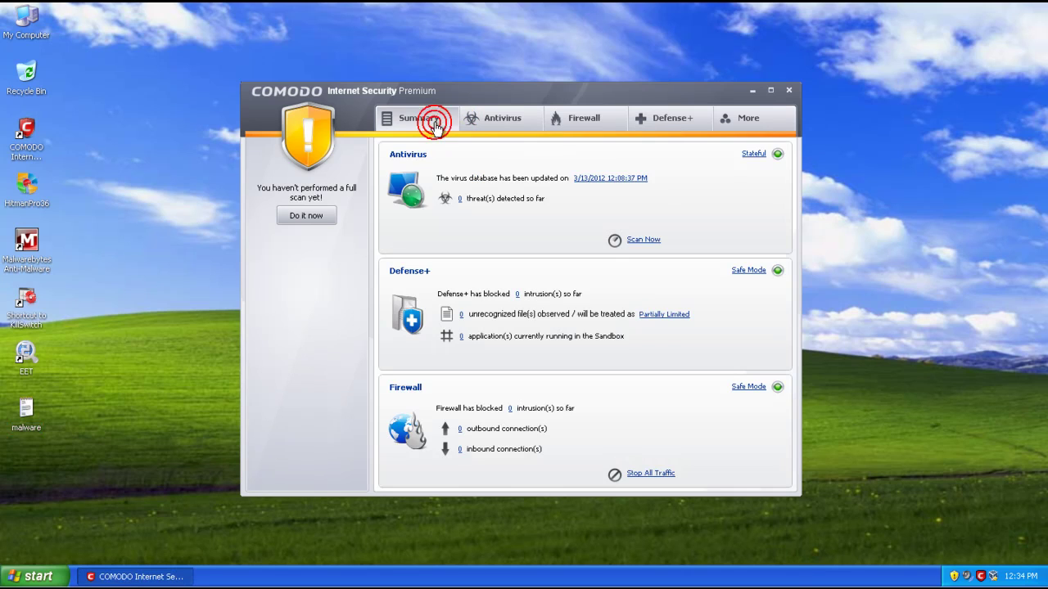
pyautogui.click(501, 121)
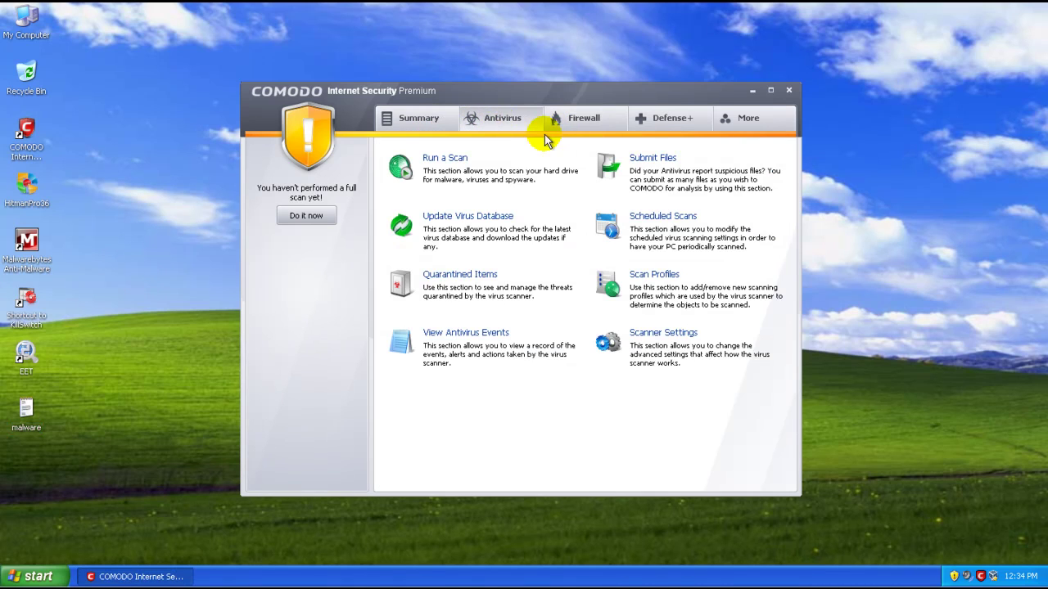
pyautogui.moveTo(445, 89)
pyautogui.mouseDown()
pyautogui.moveTo(461, 93)
pyautogui.moveTo(433, 89)
pyautogui.mouseUp()
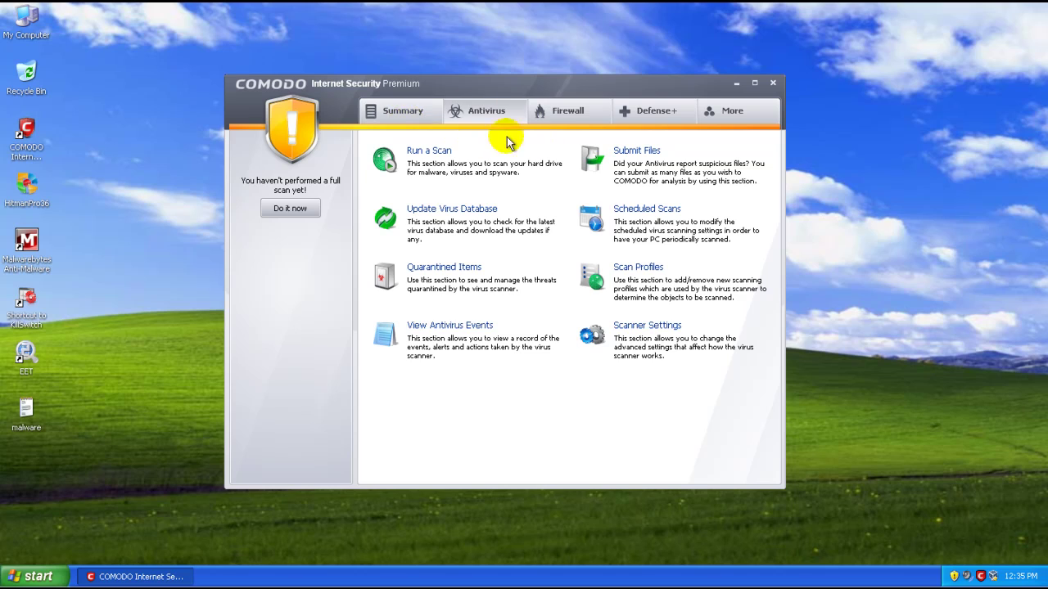
pyautogui.click(559, 114)
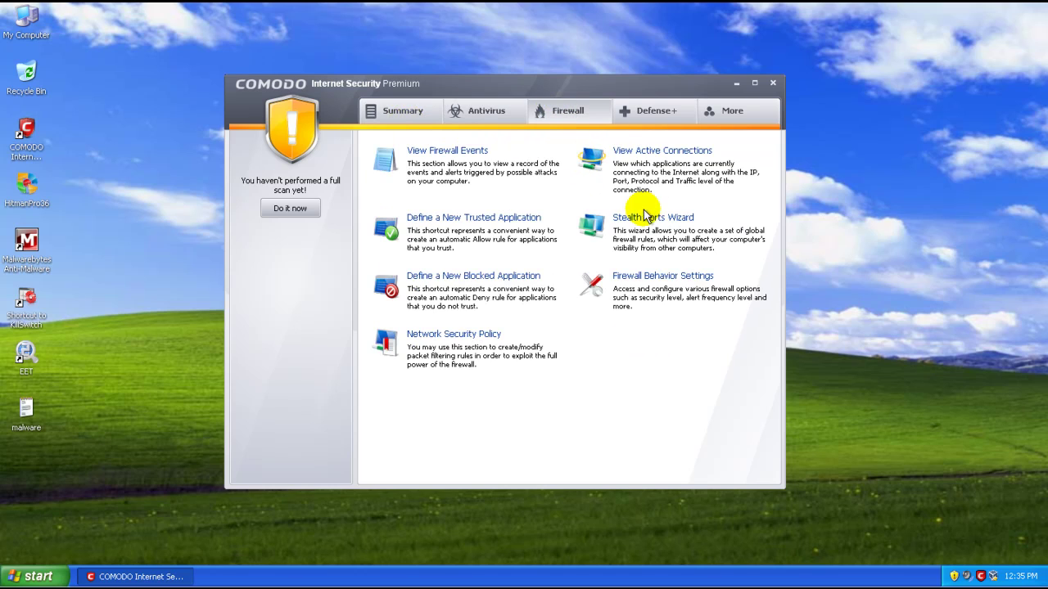
pyautogui.click(624, 278)
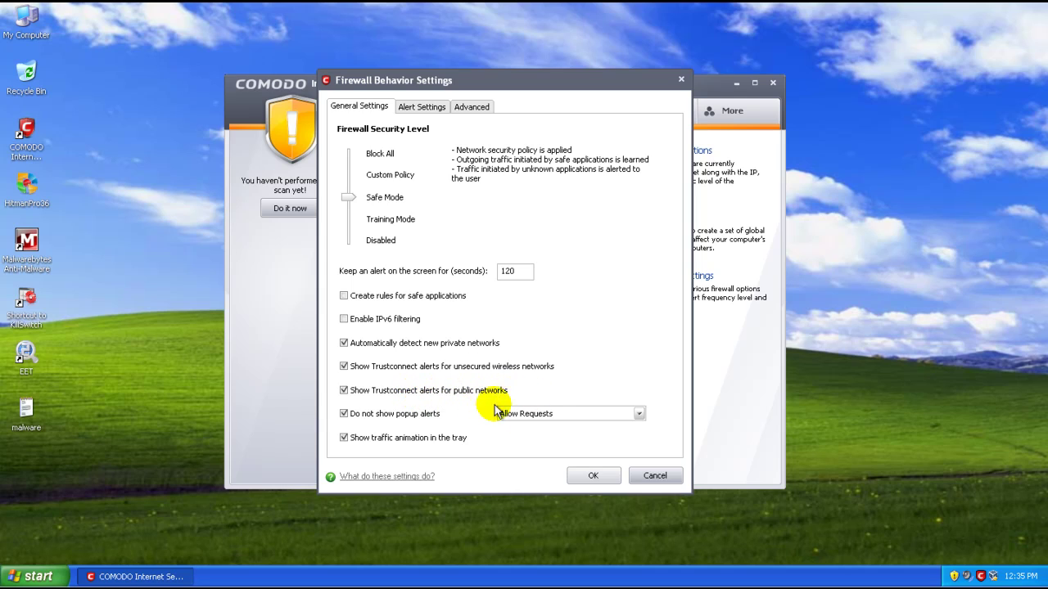
# Turn the firewall's popup alert suppression off and on again, with Allow Requests as the automatic response.
pyautogui.click(409, 414)
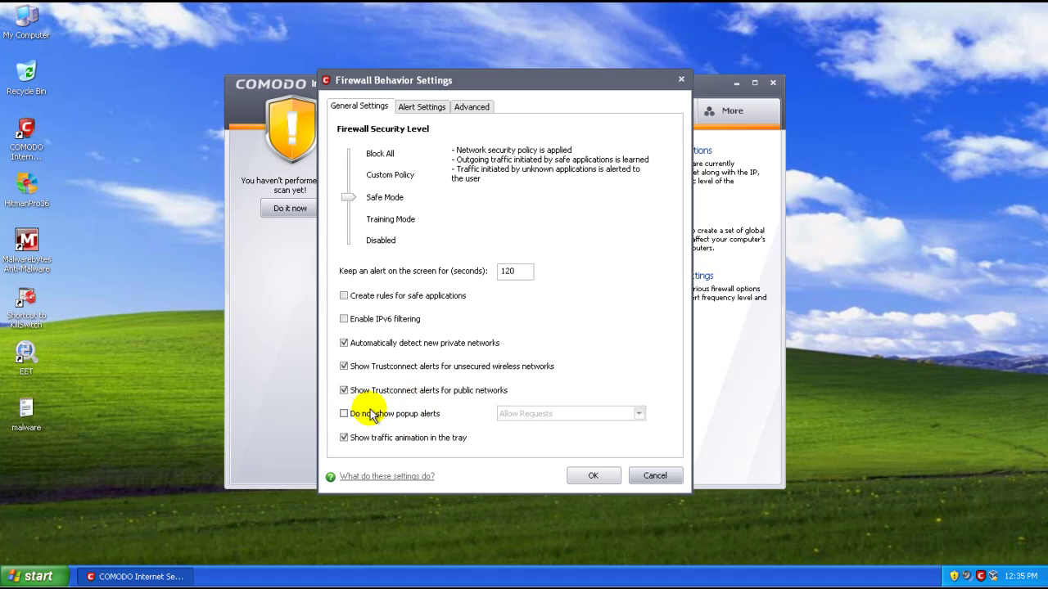
pyautogui.click(505, 414)
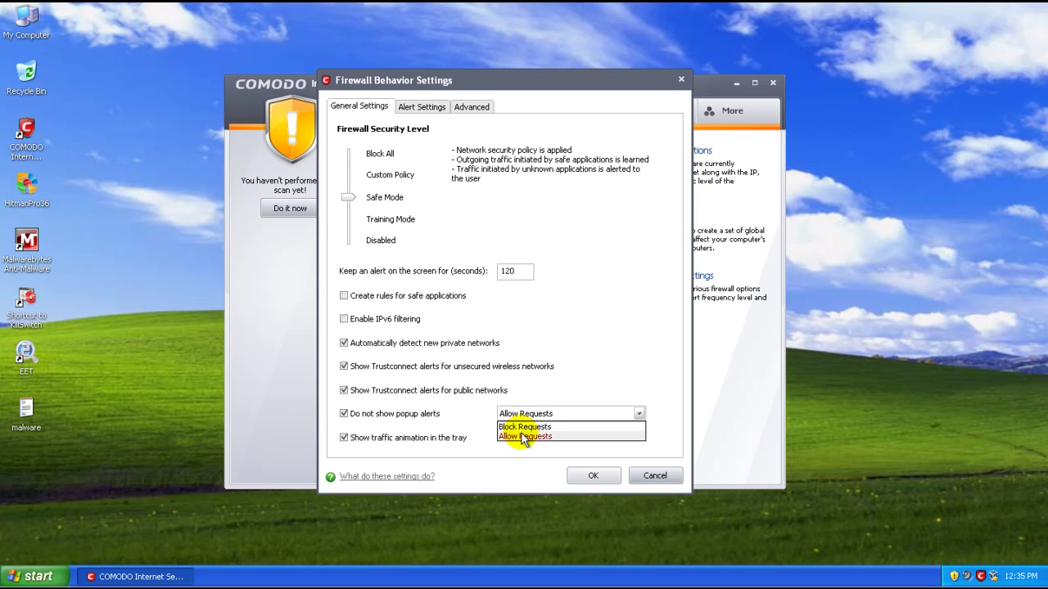
pyautogui.click(521, 434)
# Try the firewall's Alert Frequency Level at Very High and set it back to Low.
pyautogui.click(419, 107)
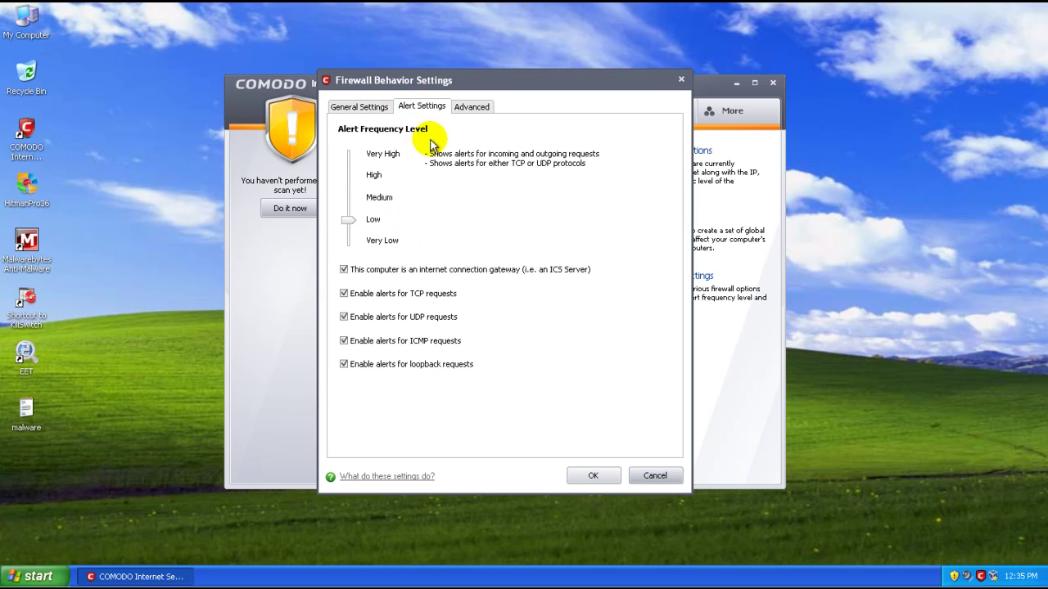
pyautogui.moveTo(348, 227); pyautogui.dragTo(348, 156)
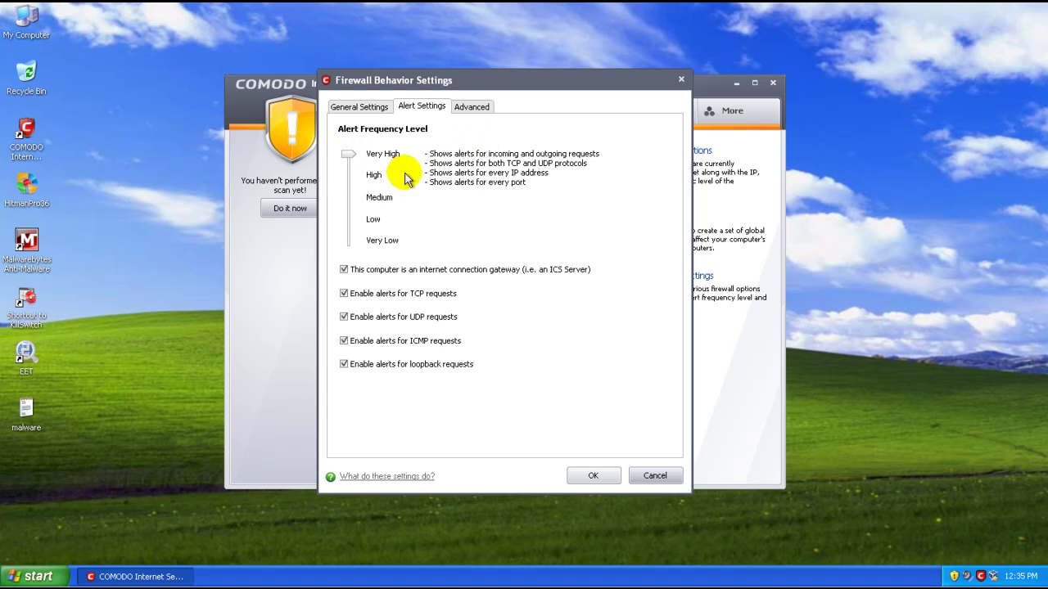
pyautogui.click(349, 217)
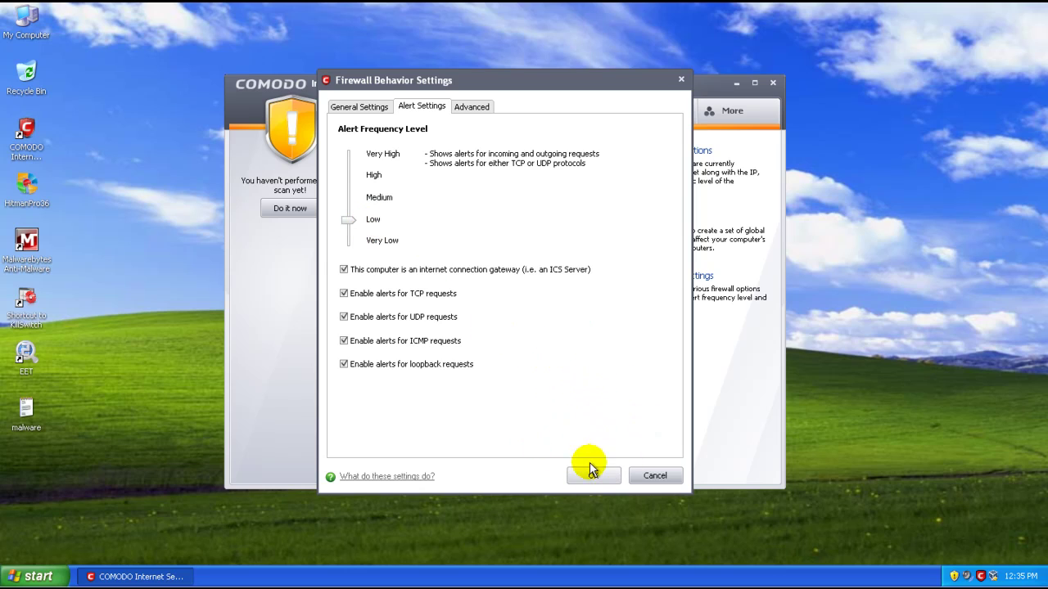
# Examine the Advanced firewall options and accept the Firewall Behavior Settings.
pyautogui.click(473, 106)
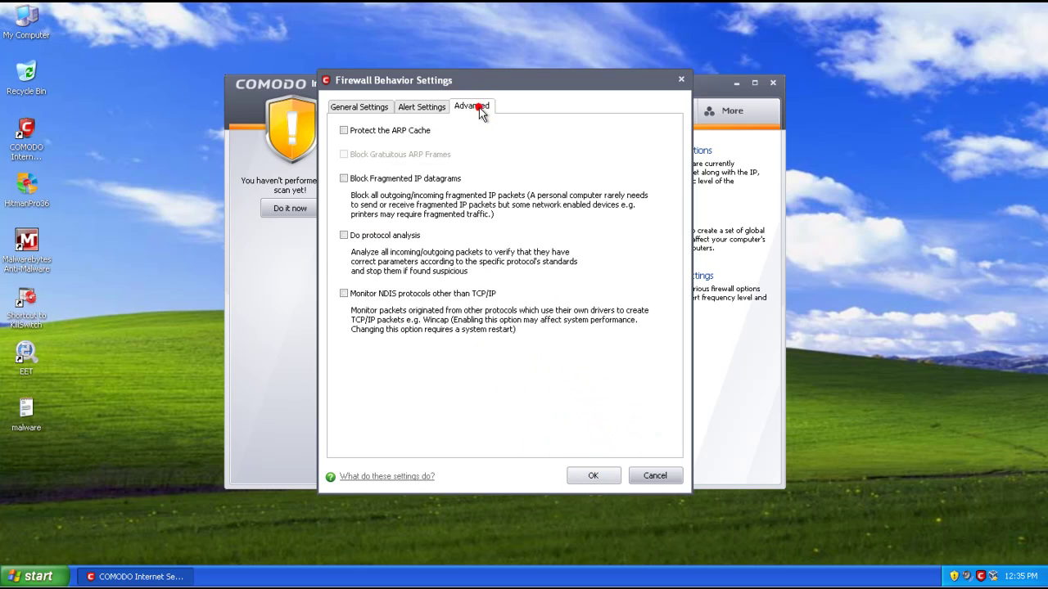
pyautogui.click(606, 478)
# Update the virus signature database from the Summary section and close the update report.
pyautogui.click(421, 119)
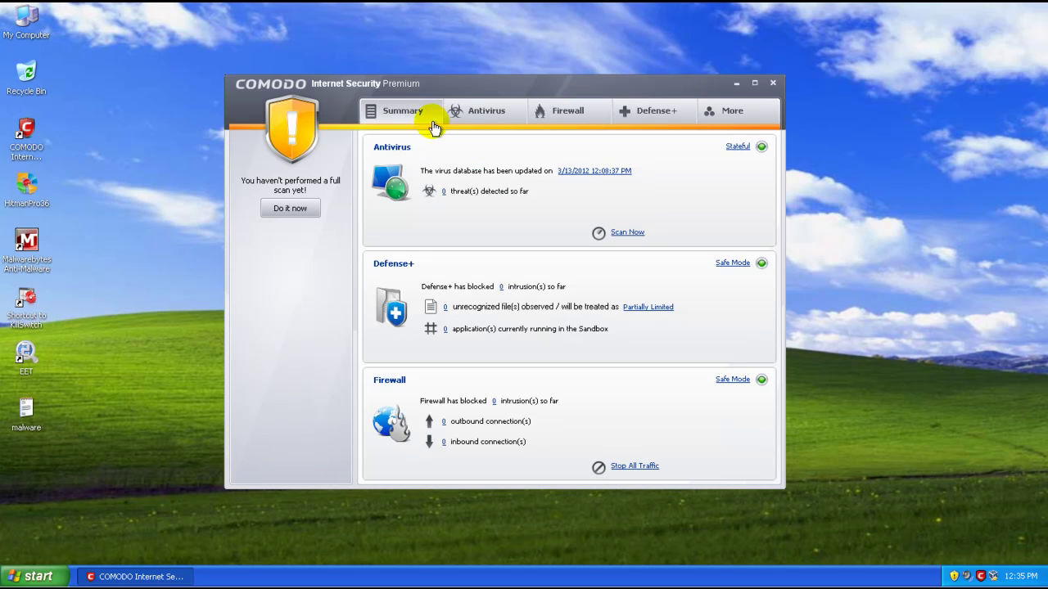
pyautogui.click(612, 174)
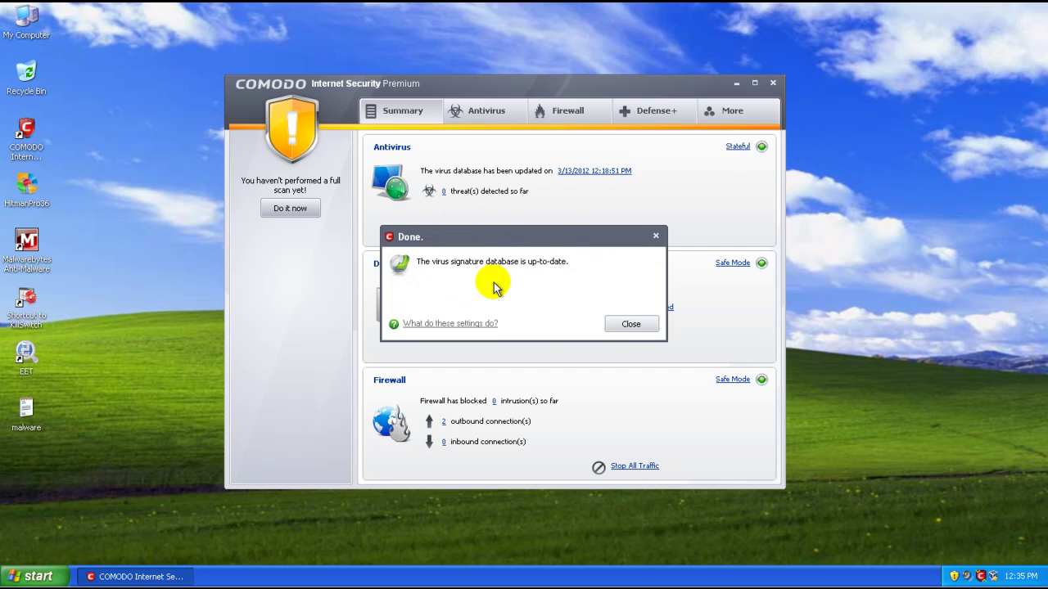
pyautogui.click(630, 323)
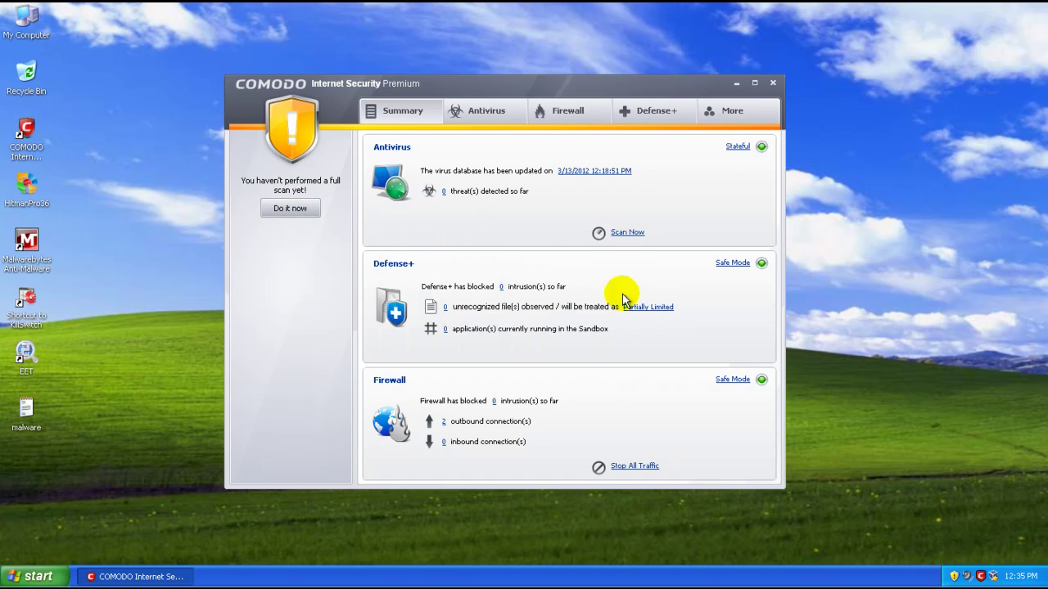
# Close the COMODO Internet Security window and refresh the desktop.
pyautogui.click(773, 87)
pyautogui.rightClick(422, 224)
pyautogui.click(444, 236)
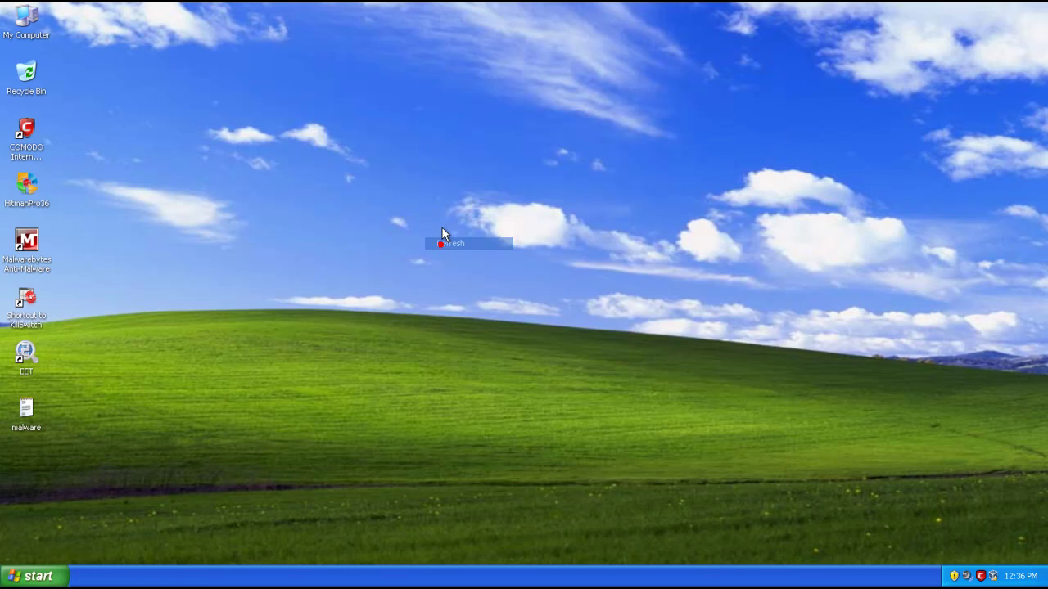
# Open the Windows Task Manager and move its window toward the middle of the desktop.
pyautogui.rightClick(193, 577)
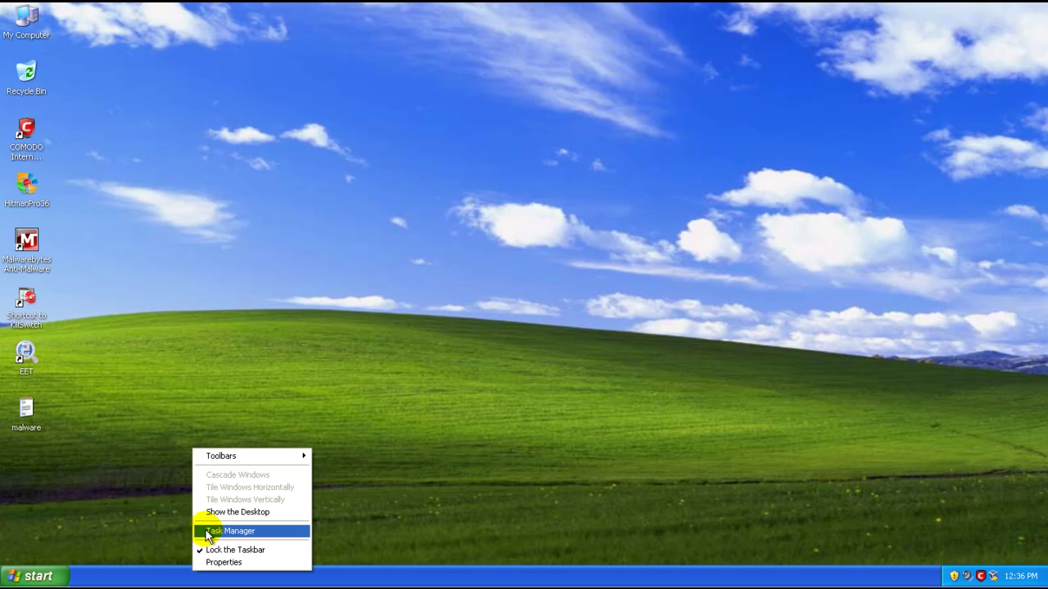
pyautogui.click(208, 532)
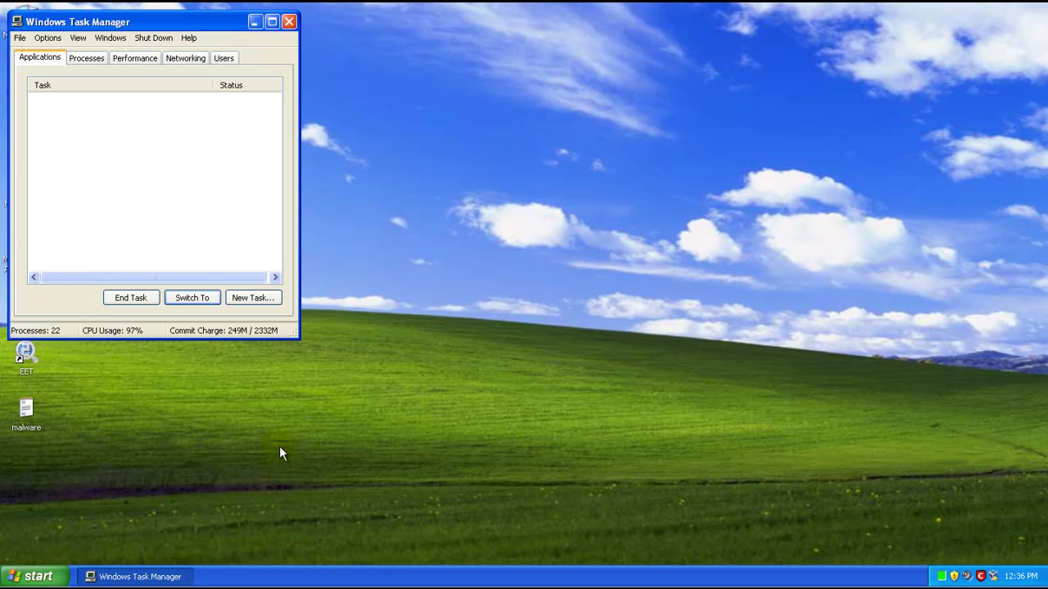
pyautogui.moveTo(145, 27); pyautogui.dragTo(369, 168)
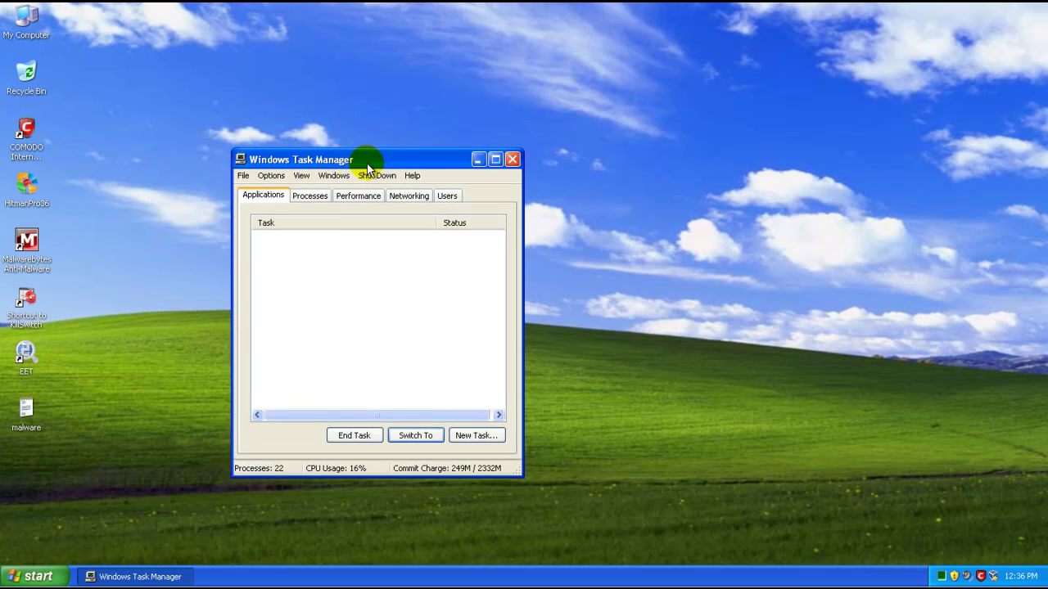
# Examine the running processes in the Task Manager down to the end of the list and select cmdagent.exe.
pyautogui.click(314, 197)
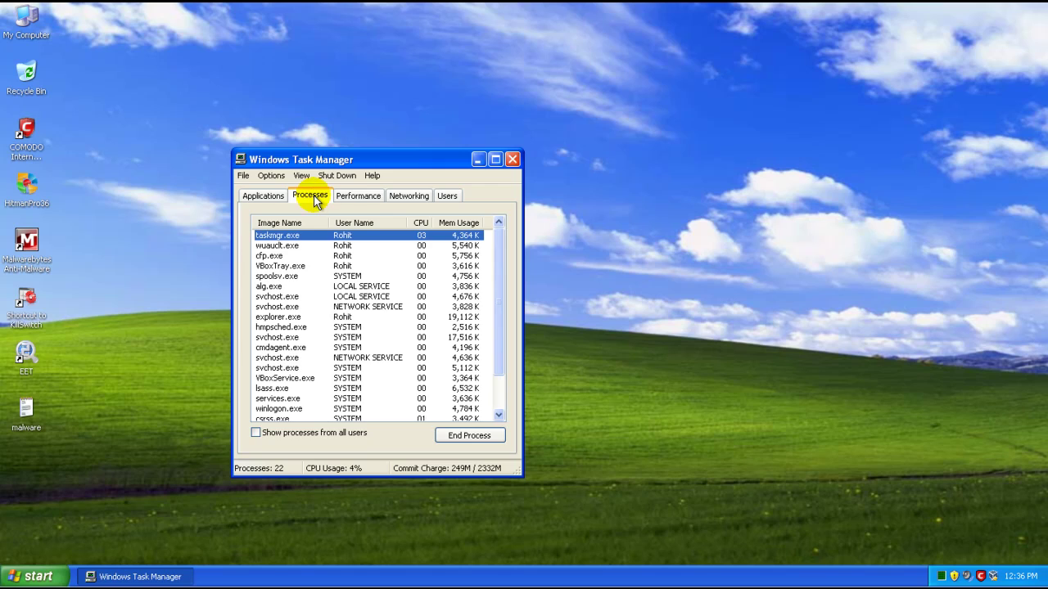
pyautogui.click(297, 306)
pyautogui.scroll(-2, 297, 304)
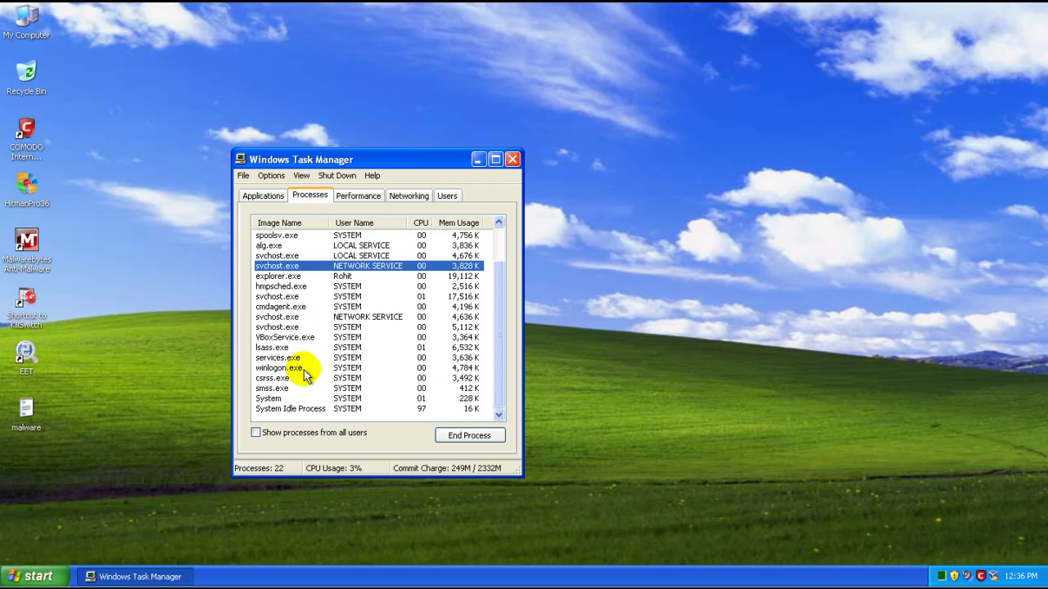
pyautogui.click(299, 307)
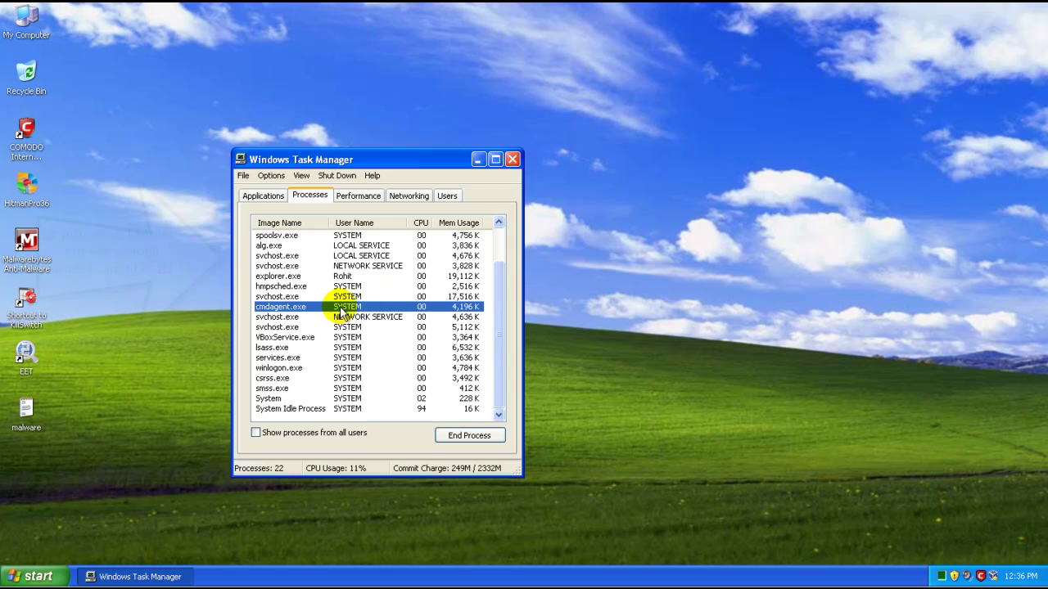
# Review the Task Manager's process list and turn on showing processes from all users.
pyautogui.click(496, 305)
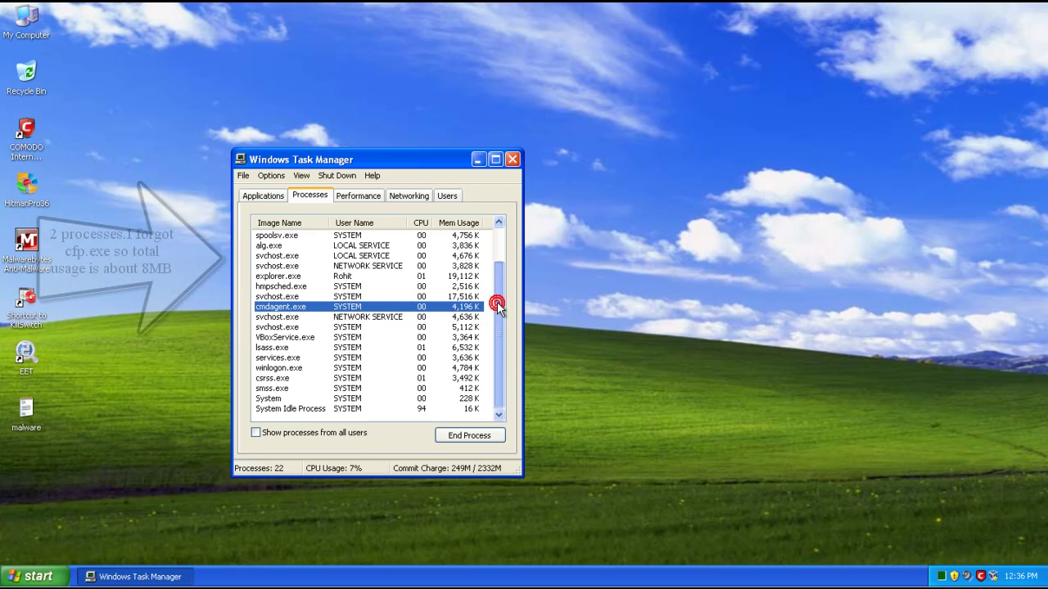
pyautogui.moveTo(497, 304); pyautogui.dragTo(494, 272)
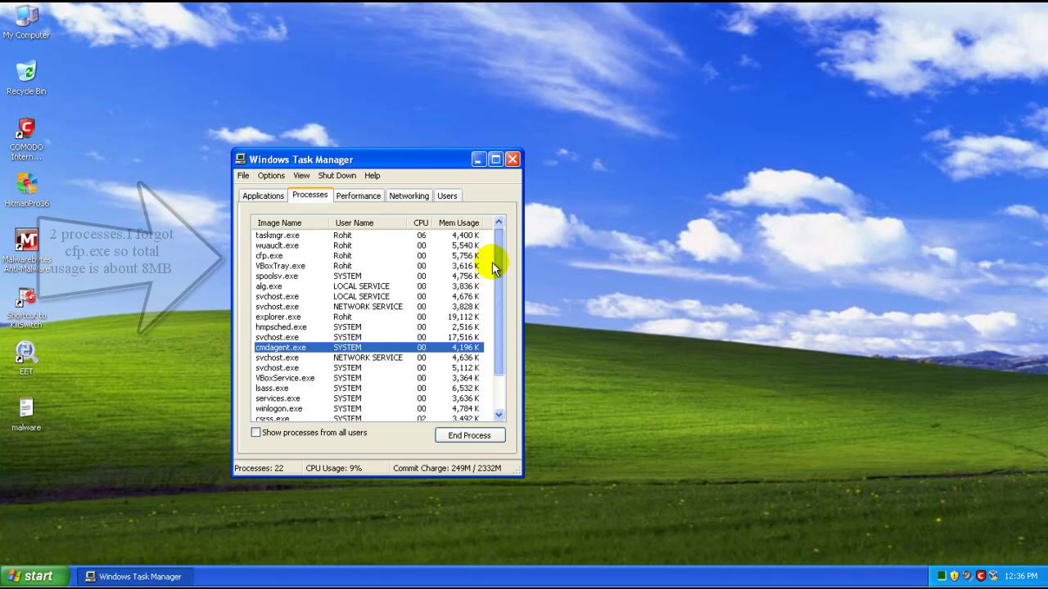
pyautogui.scroll(-2, 489, 268)
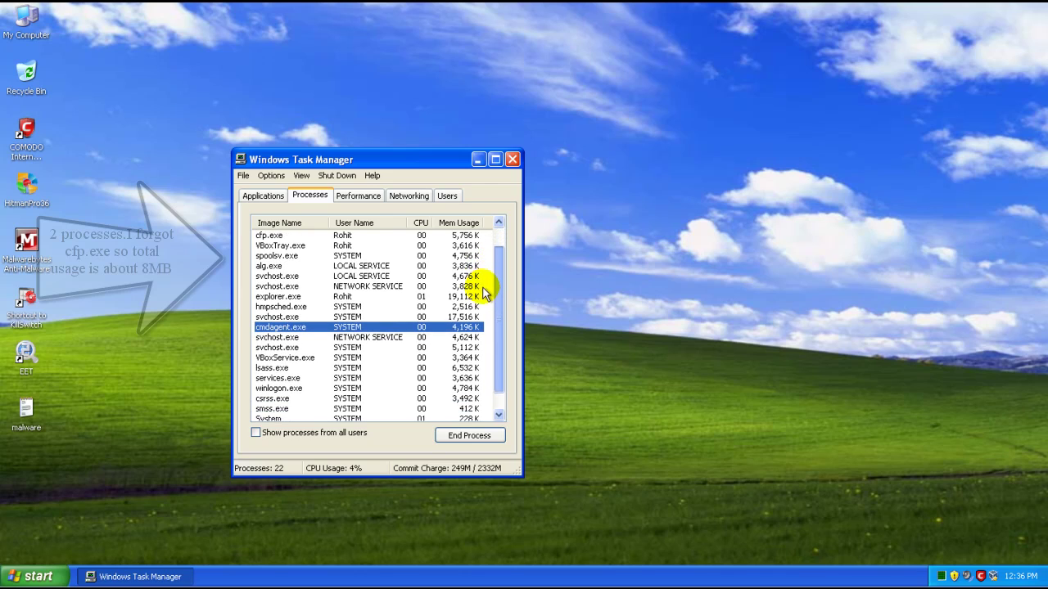
pyautogui.scroll(-2, 486, 293)
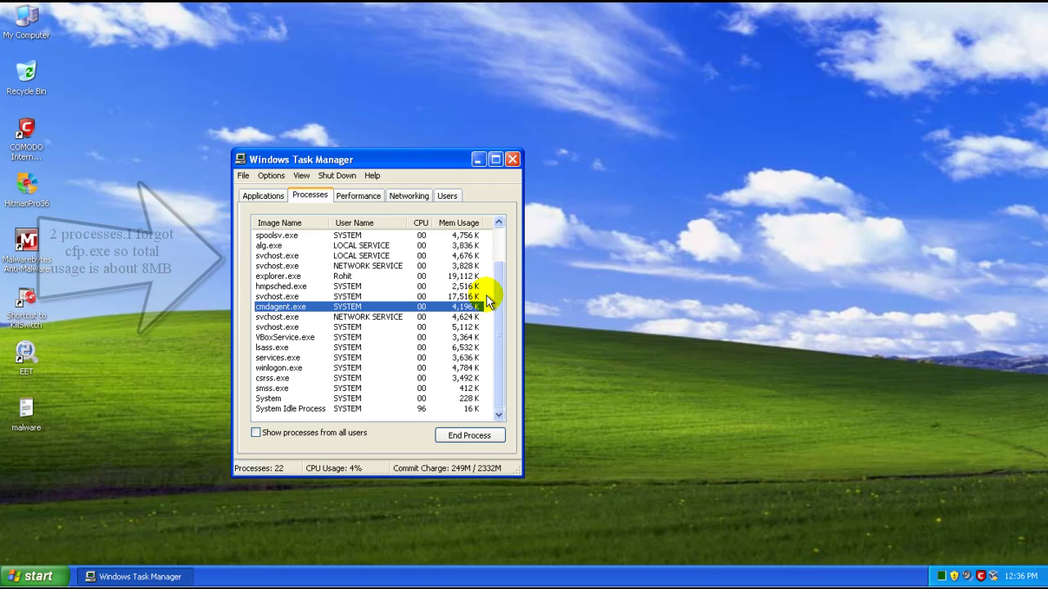
pyautogui.click(486, 297)
pyautogui.click(256, 432)
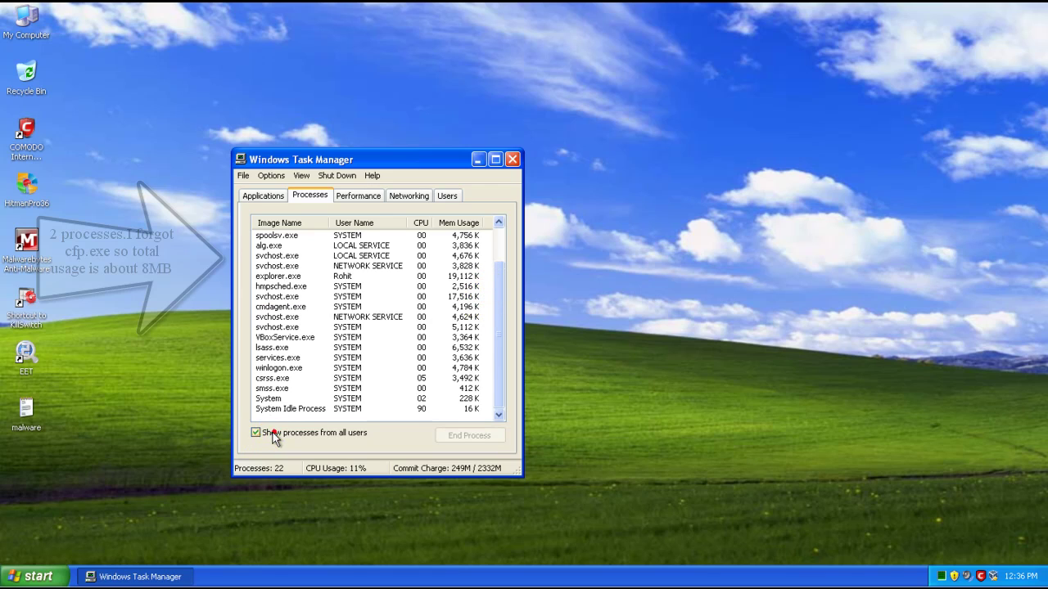
pyautogui.click(500, 278)
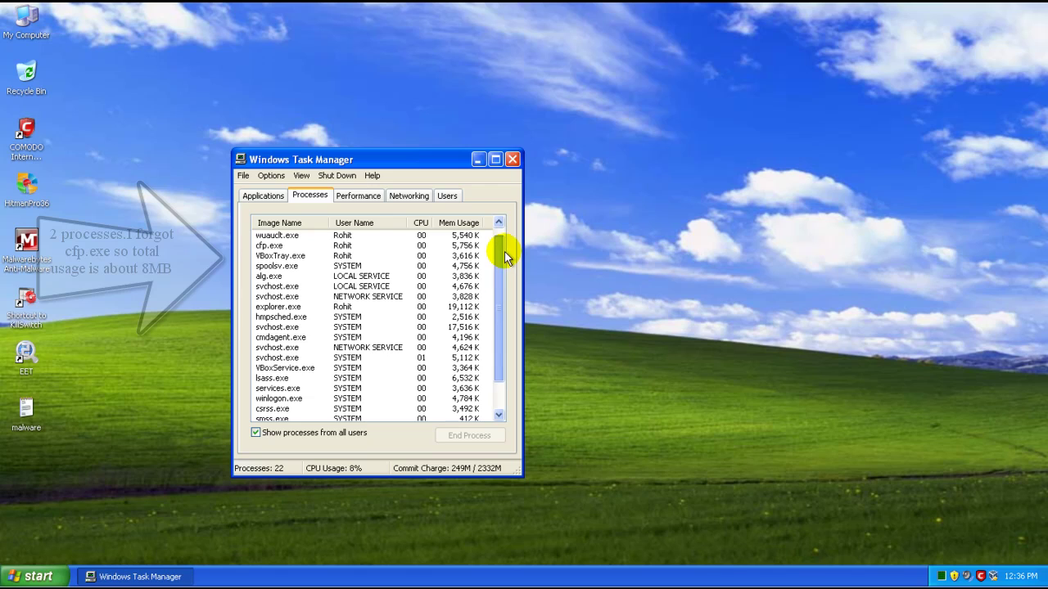
# Select the cmdagent.exe process, check the rest of the process list including cfp.exe, and close the Task Manager.
pyautogui.click(281, 337)
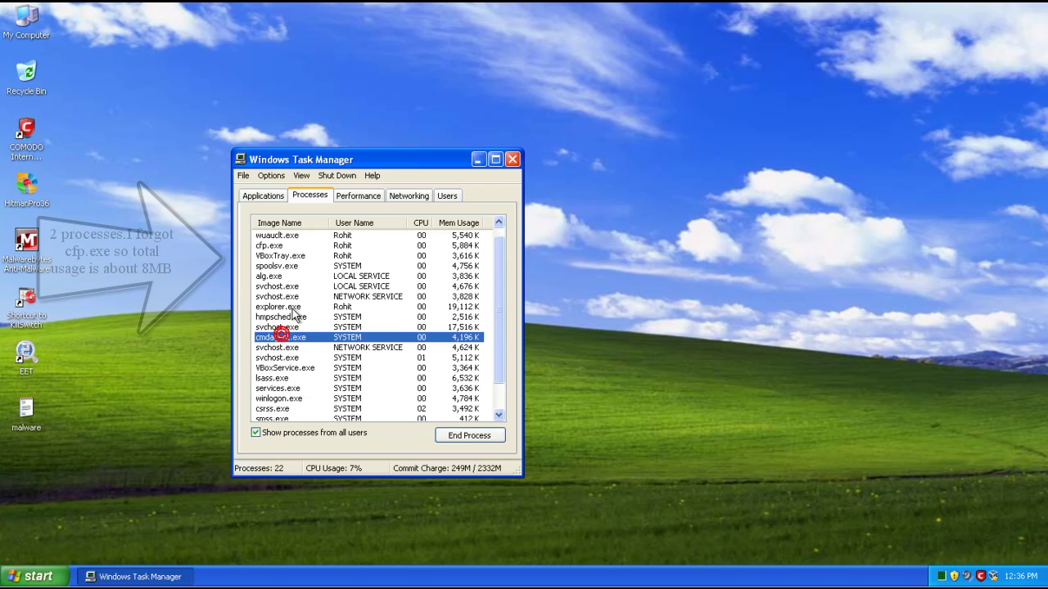
pyautogui.click(295, 317)
pyautogui.click(293, 337)
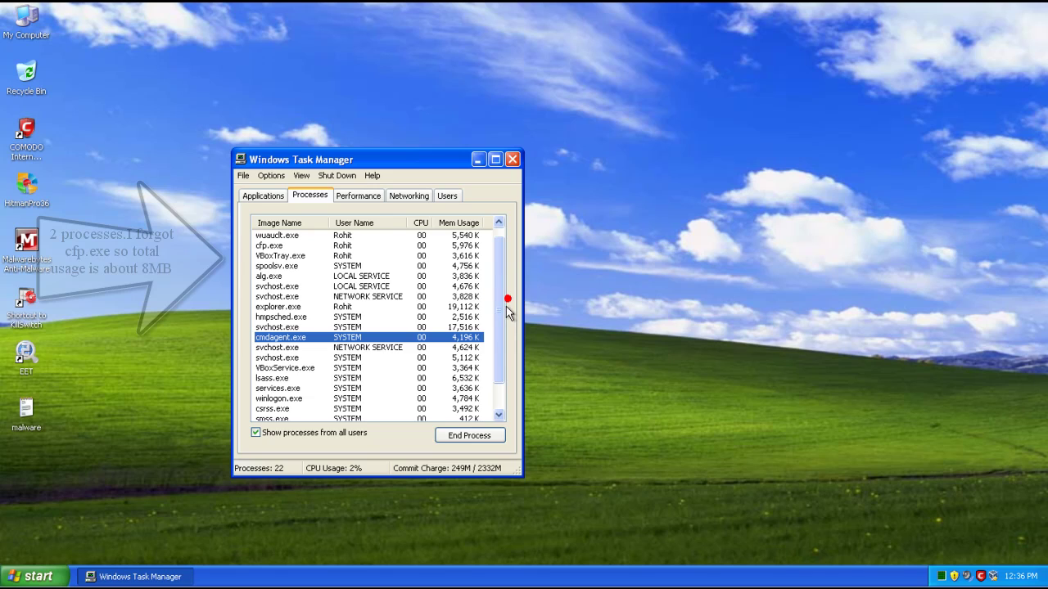
pyautogui.moveTo(506, 307); pyautogui.dragTo(500, 338)
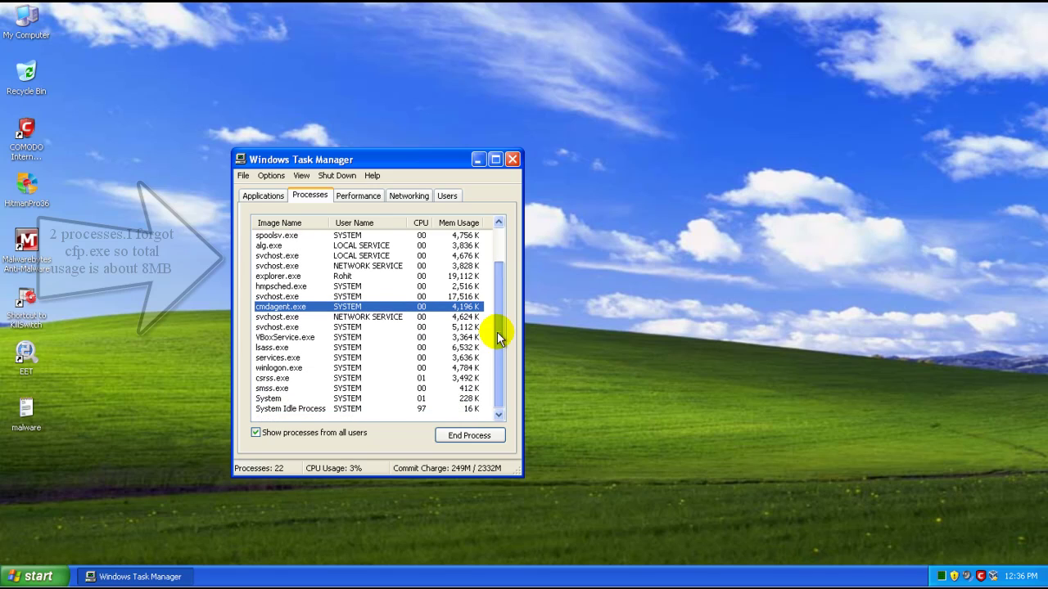
pyautogui.moveTo(499, 338); pyautogui.dragTo(500, 290)
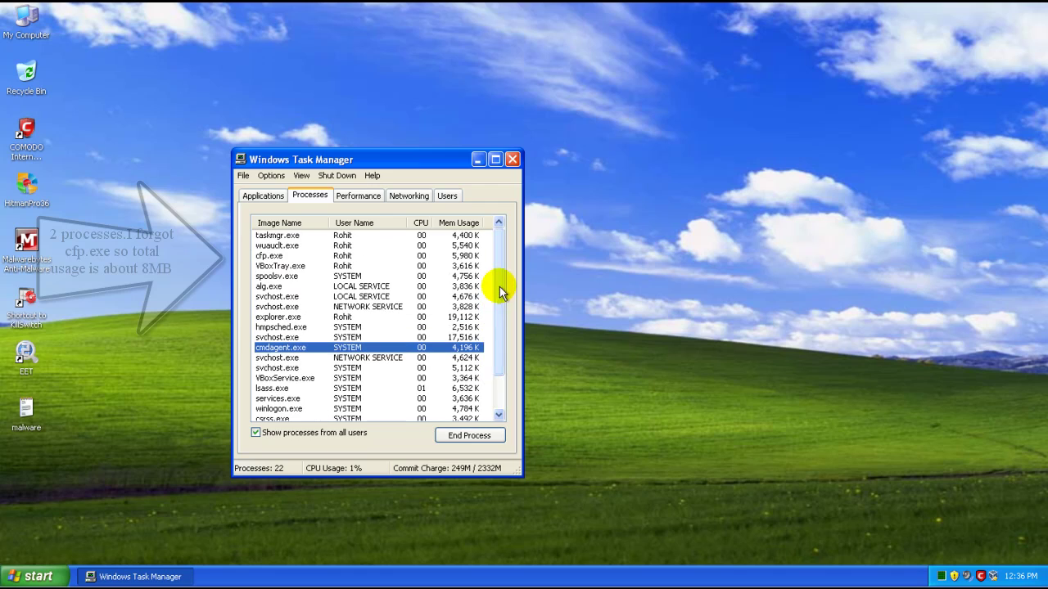
pyautogui.click(513, 159)
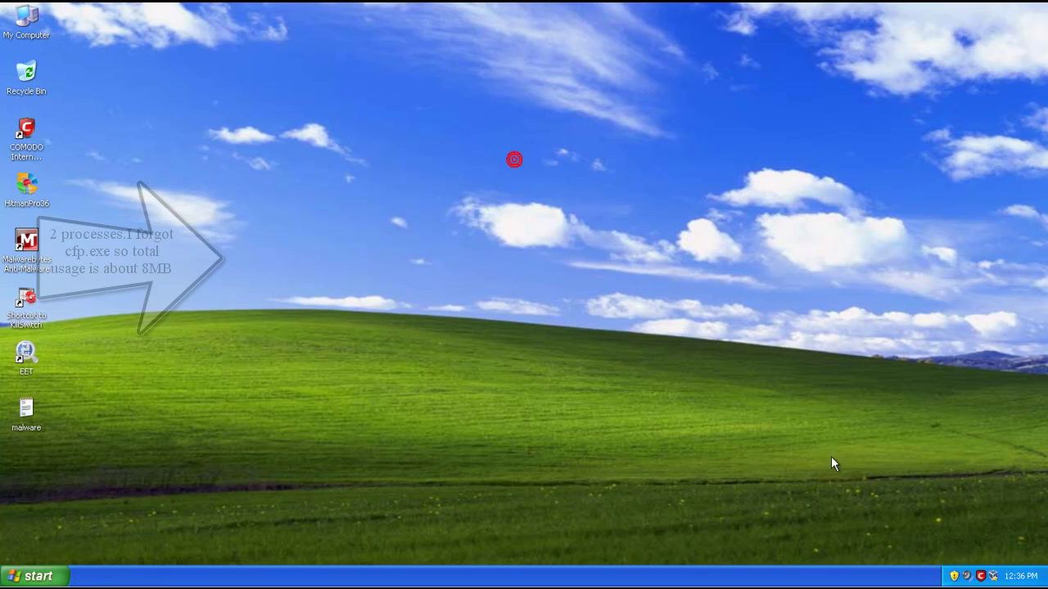
# Reopen COMODO Internet Security, glance at the Antivirus section, return to Summary and close the window.
pyautogui.doubleClick(983, 578)
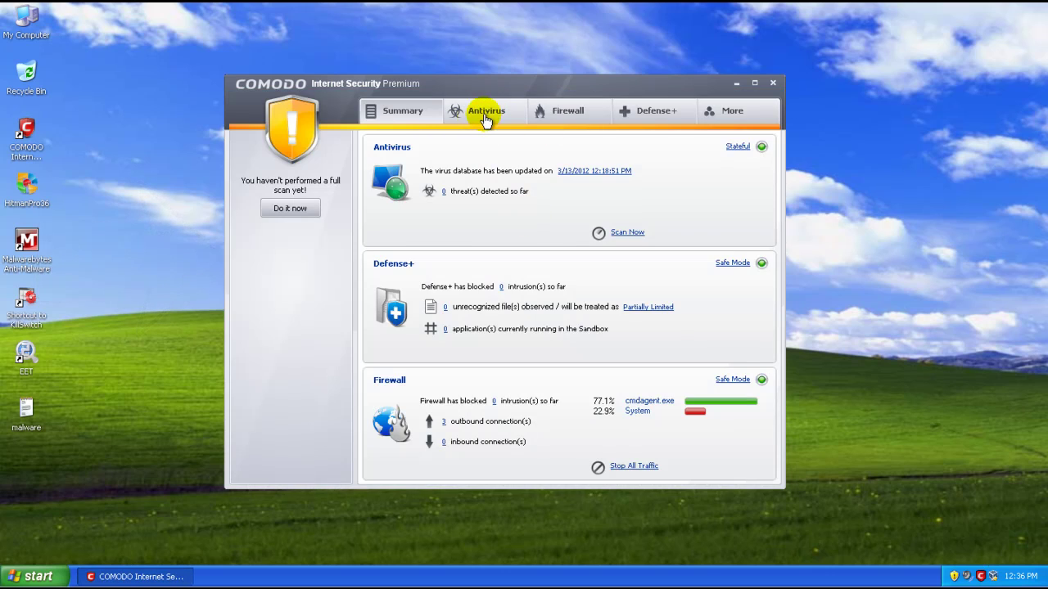
pyautogui.click(485, 115)
pyautogui.click(413, 112)
pyautogui.moveTo(488, 83); pyautogui.dragTo(500, 85)
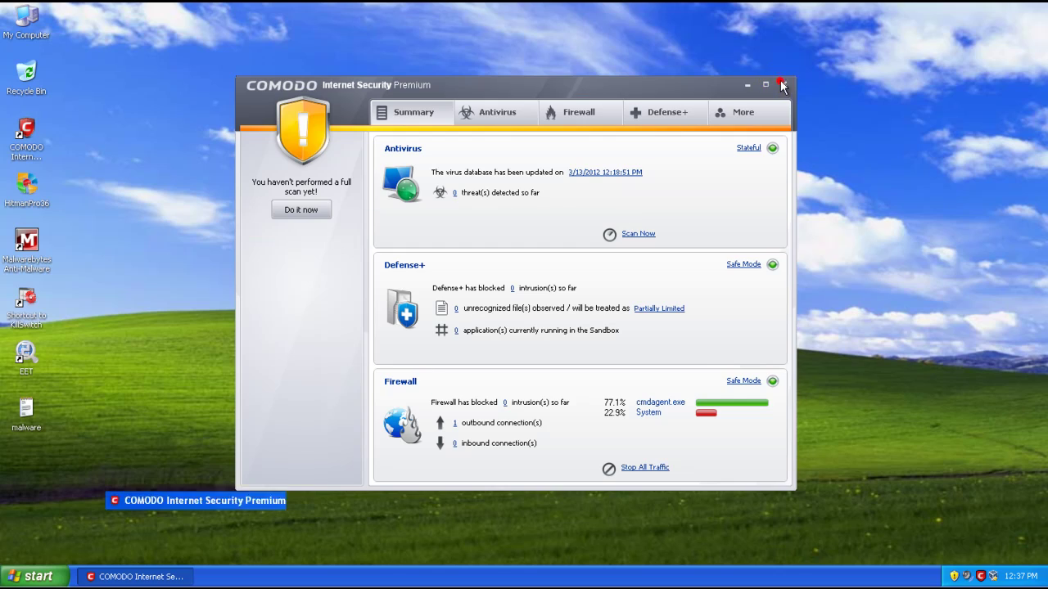
pyautogui.click(782, 84)
# Refresh the desktop twice.
pyautogui.rightClick(349, 202)
pyautogui.click(381, 221)
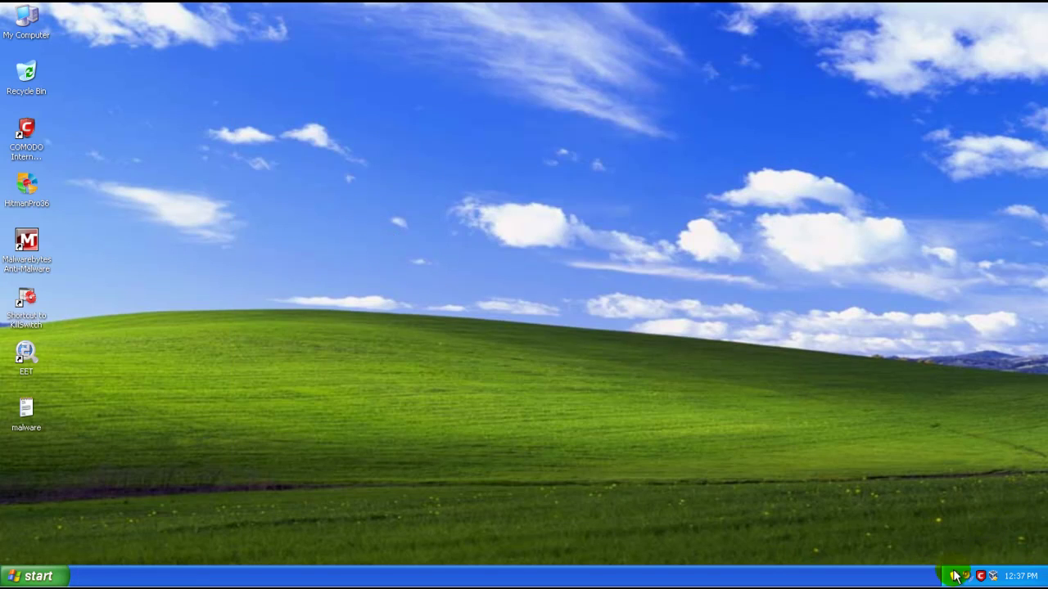
pyautogui.rightClick(397, 212)
pyautogui.click(402, 224)
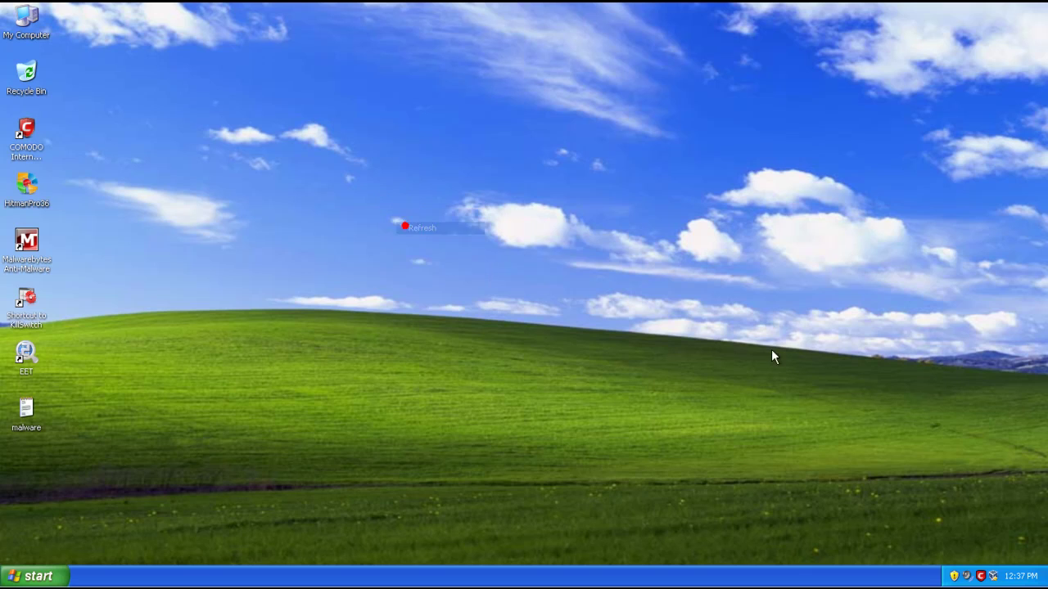
# Open COMODO Internet Security again to view its Summary section, shift the window slightly and close it.
pyautogui.doubleClick(980, 577)
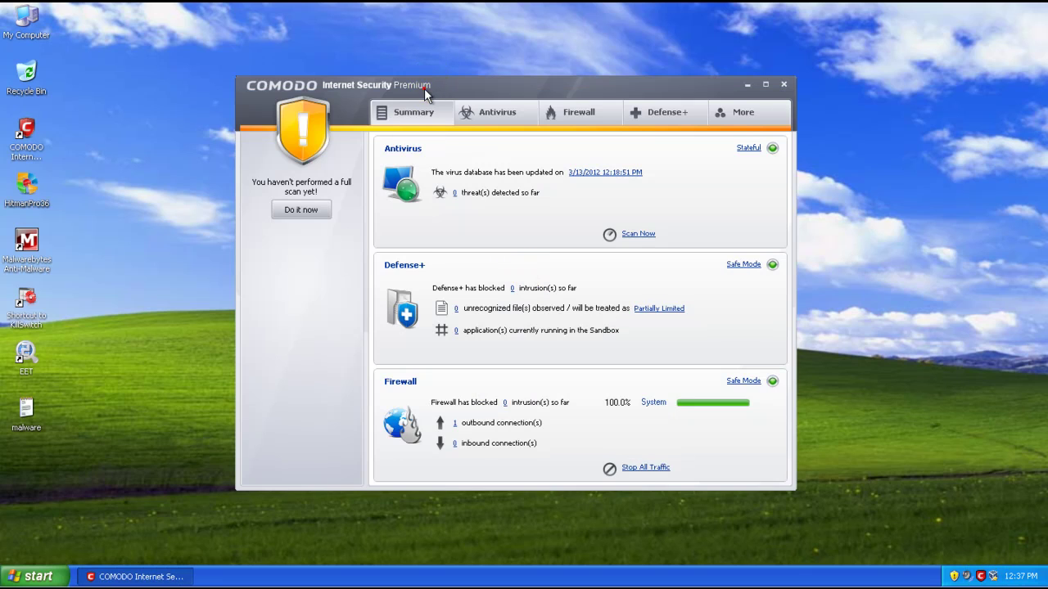
pyautogui.moveTo(431, 93)
pyautogui.mouseDown()
pyautogui.moveTo(455, 74)
pyautogui.moveTo(393, 117)
pyautogui.moveTo(484, 149)
pyautogui.moveTo(461, 73)
pyautogui.moveTo(421, 96)
pyautogui.mouseUp()
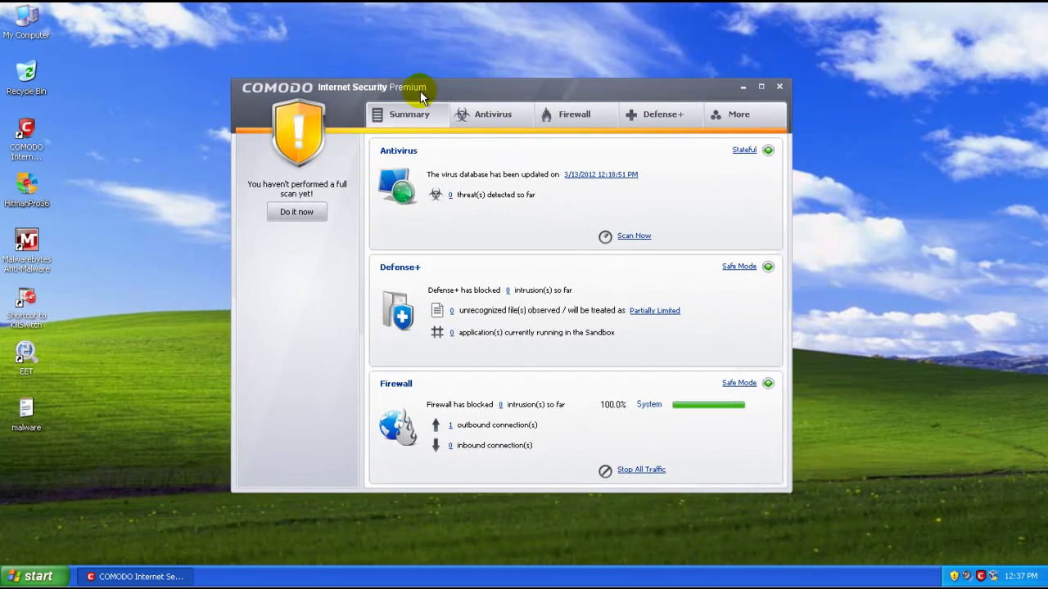
pyautogui.click(780, 85)
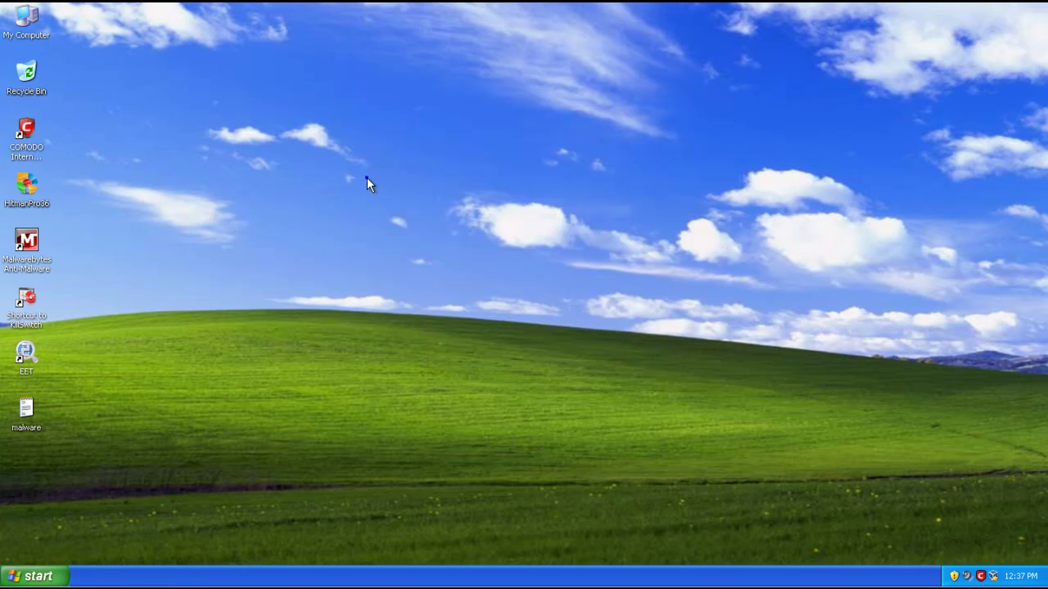
# Refresh the desktop and open the malware text file in Notepad.
pyautogui.rightClick(367, 178)
pyautogui.rightClick(377, 194)
pyautogui.click(389, 214)
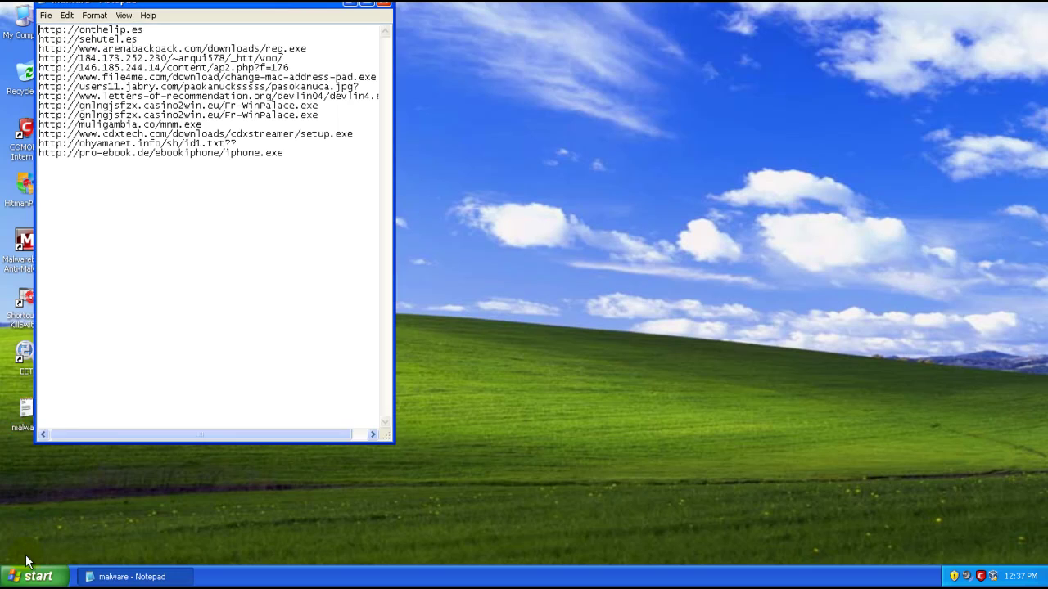
# Launch Internet Explorer, restore it from full screen and place its window beside the malware list.
pyautogui.click(31, 576)
pyautogui.click(31, 293)
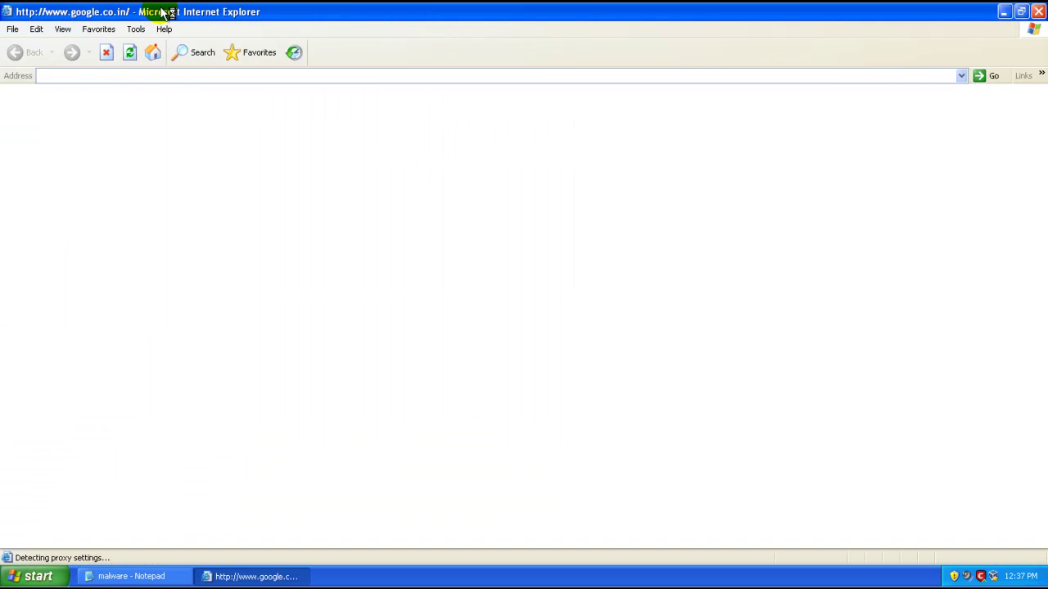
pyautogui.doubleClick(163, 13)
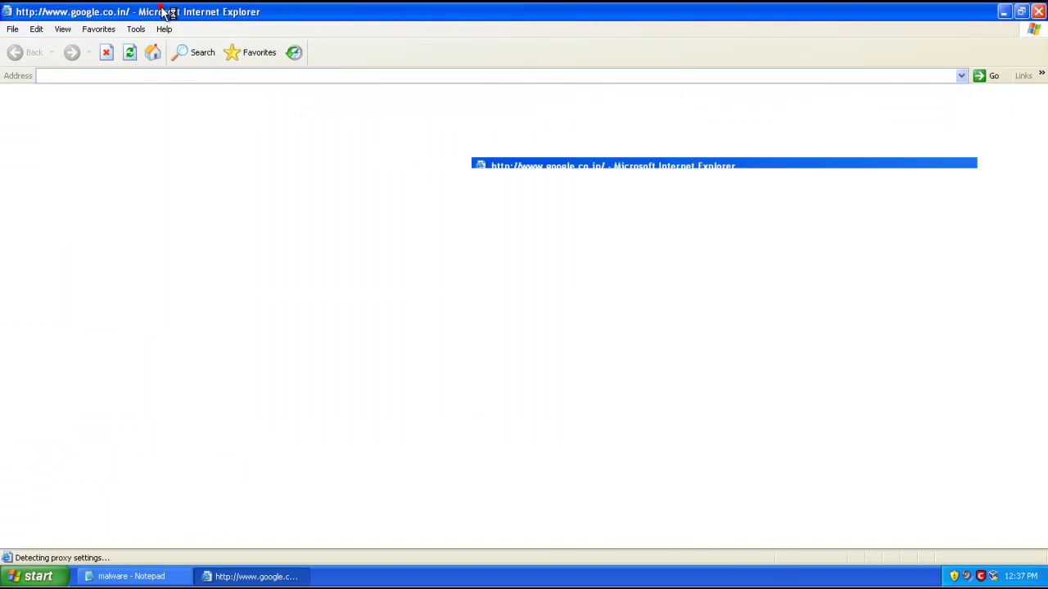
pyautogui.moveTo(620, 195); pyautogui.dragTo(579, 84)
pyautogui.click(136, 30)
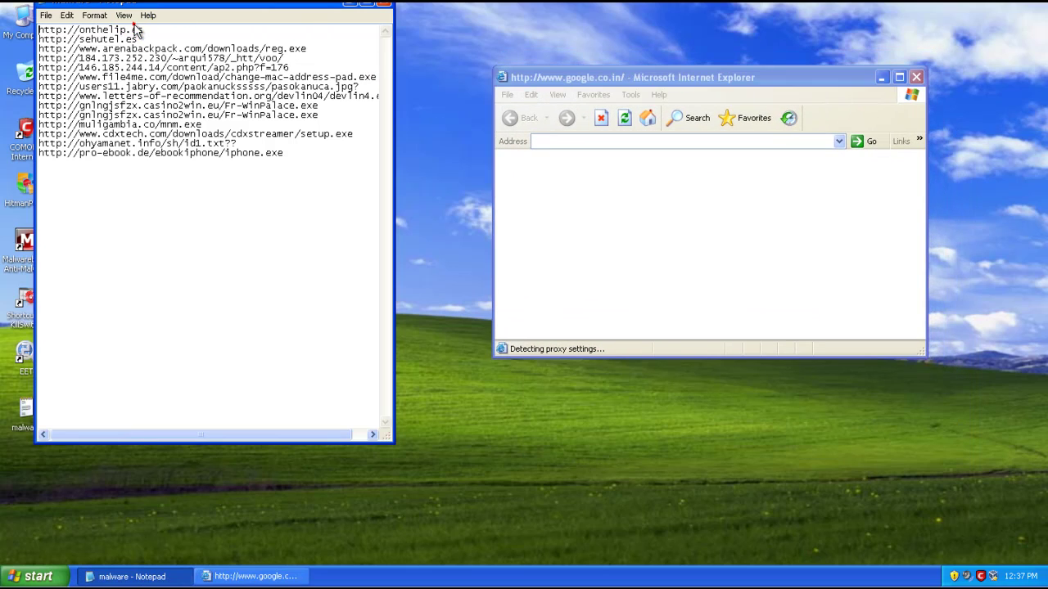
pyautogui.doubleClick(135, 30)
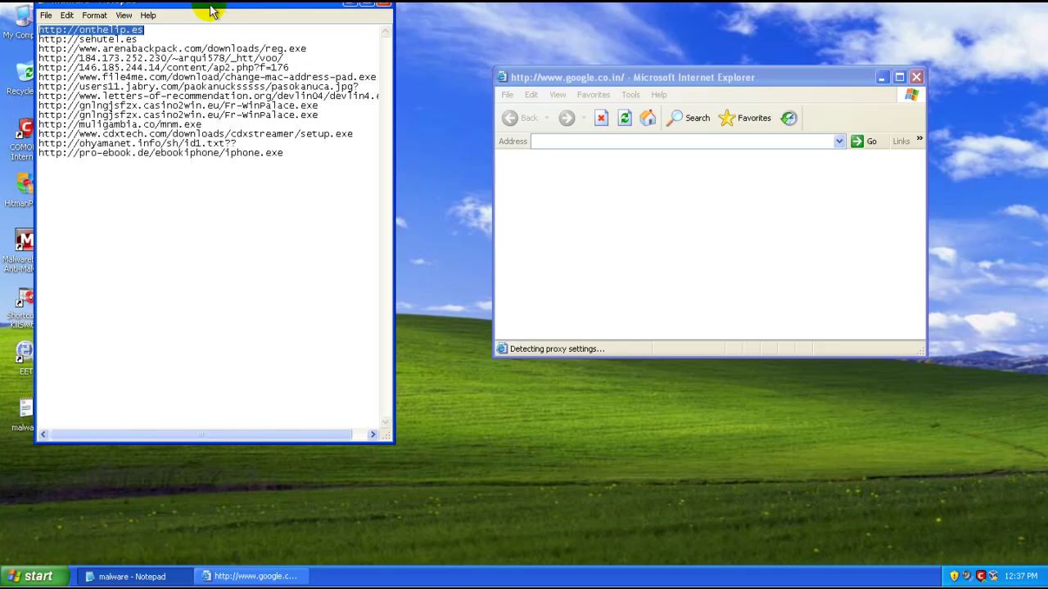
pyautogui.click(565, 139)
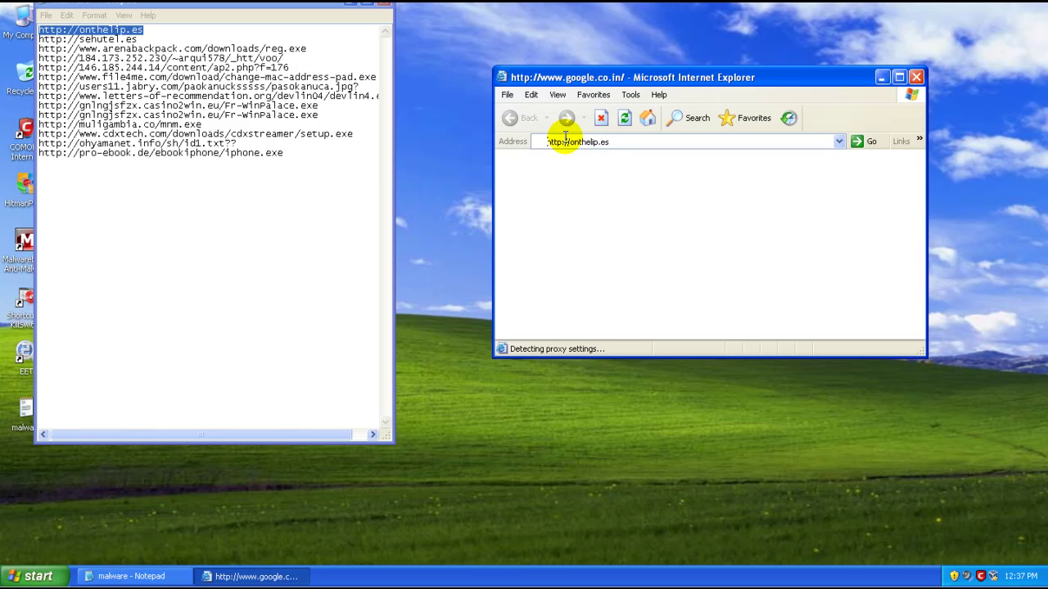
pyautogui.click(211, 39)
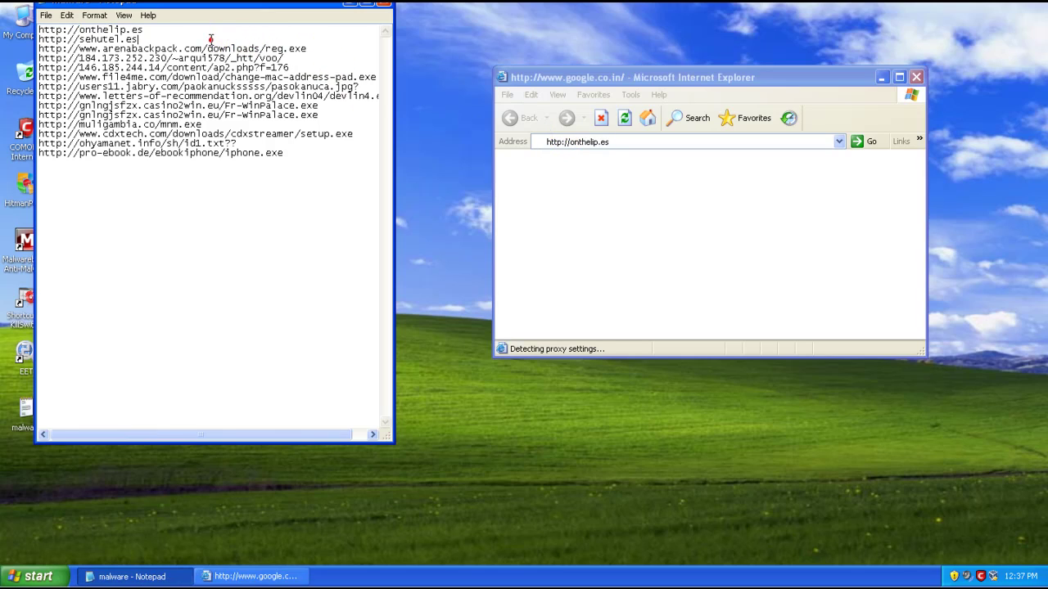
pyautogui.doubleClick(210, 39)
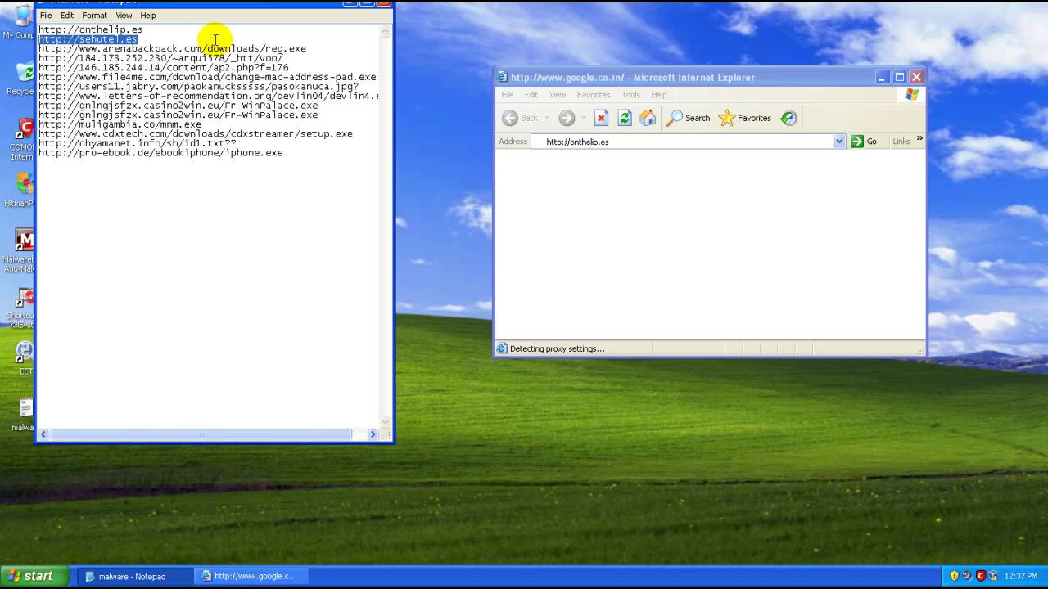
pyautogui.click(583, 141)
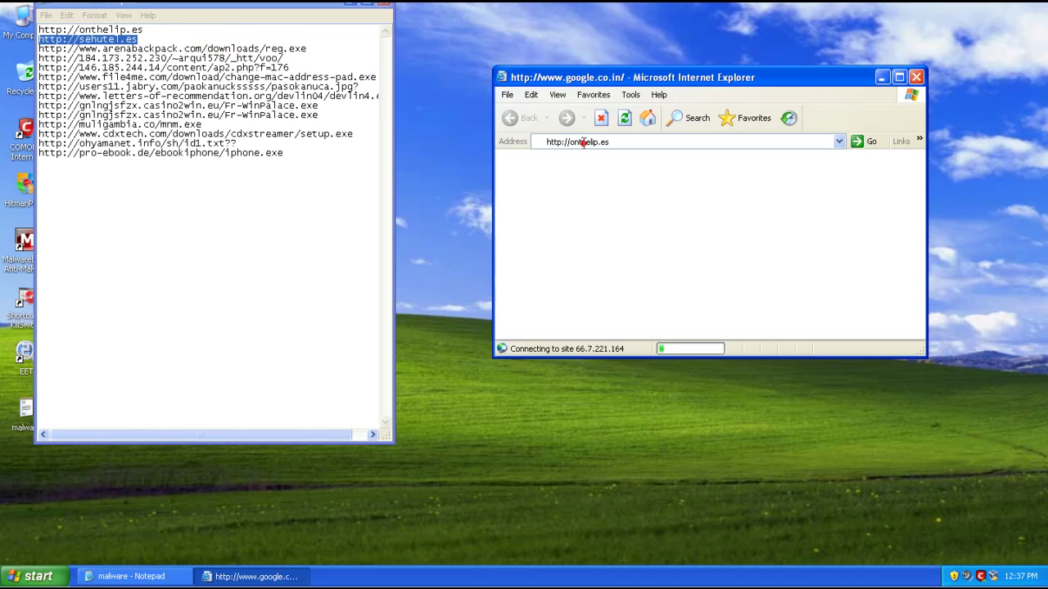
# Open COMODO Internet Security, review the antivirus Scanner Settings for real-time scanning and leave them without changes.
pyautogui.doubleClick(981, 579)
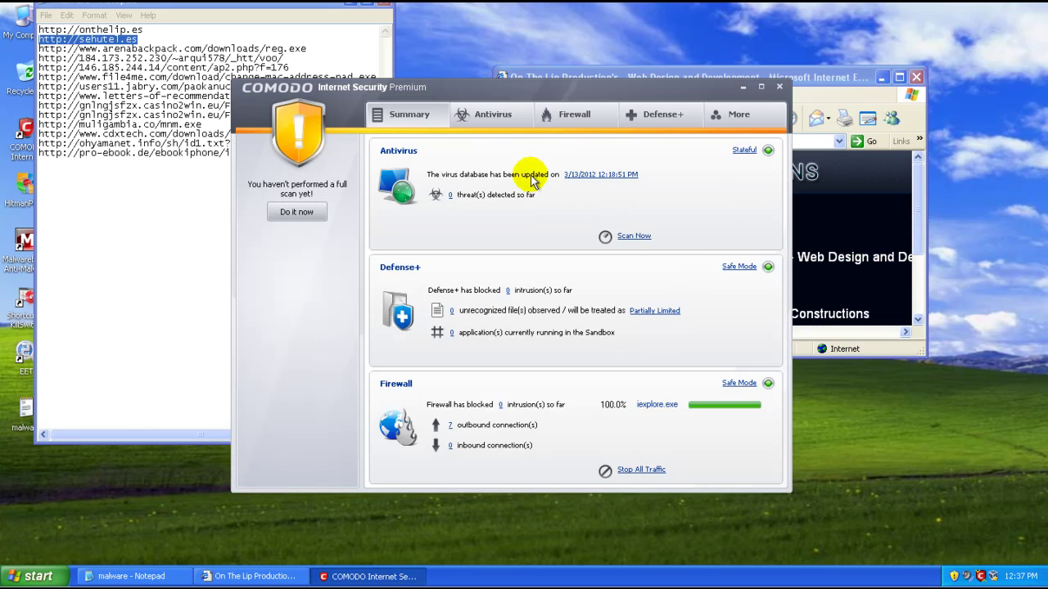
pyautogui.click(482, 114)
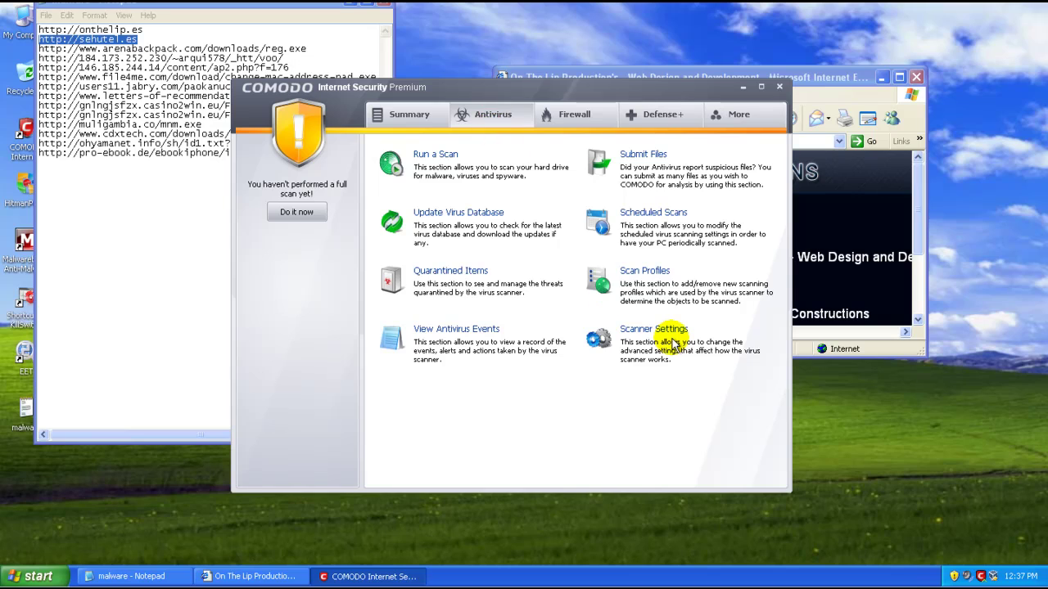
pyautogui.click(602, 330)
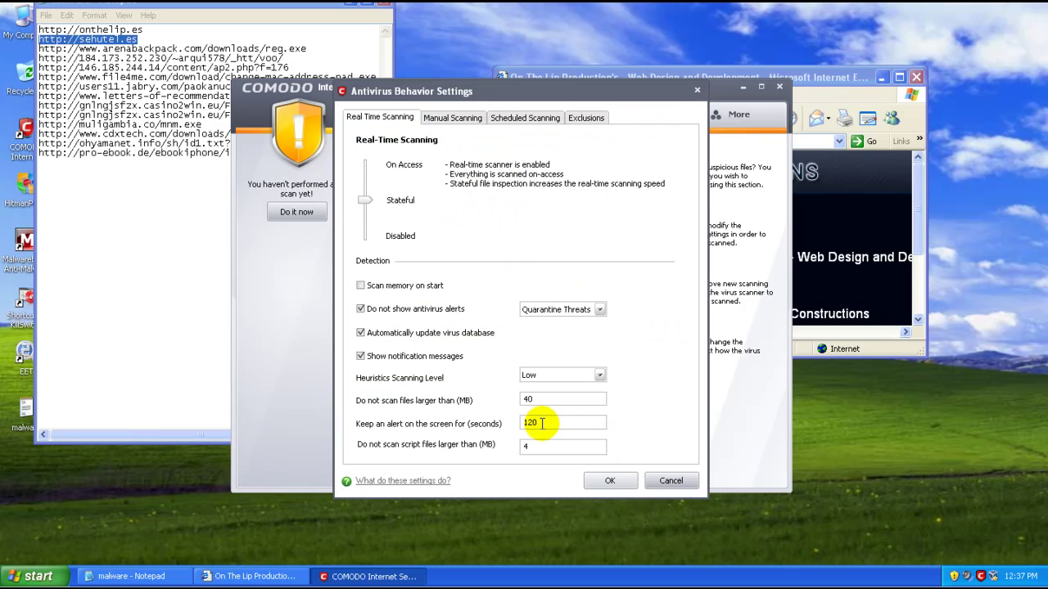
pyautogui.click(667, 481)
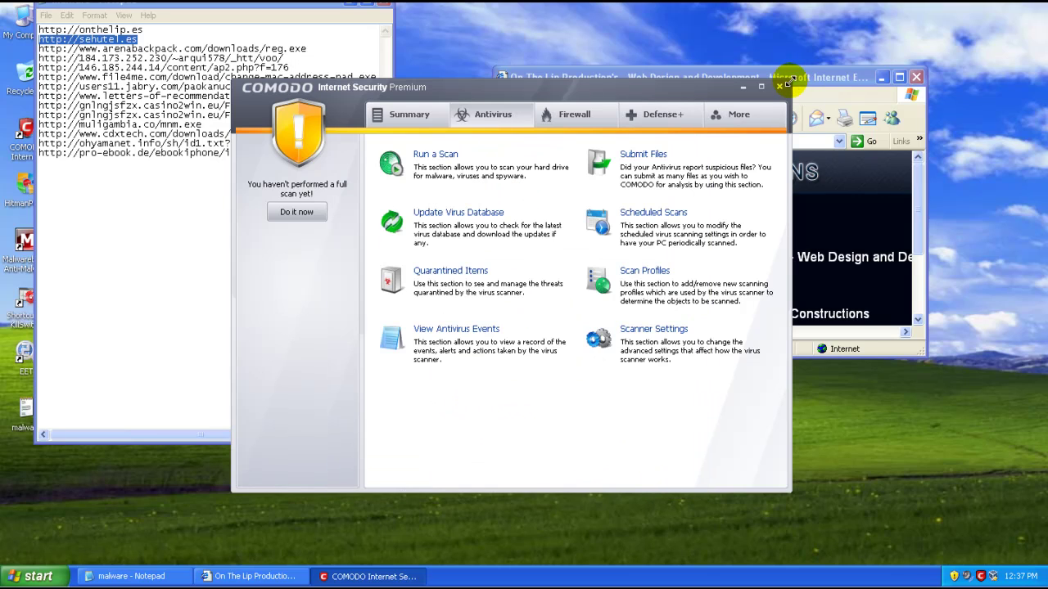
# Review the general Defense+ Settings without changing them, look over the More section and return to Summary.
pyautogui.click(573, 114)
pyautogui.click(661, 115)
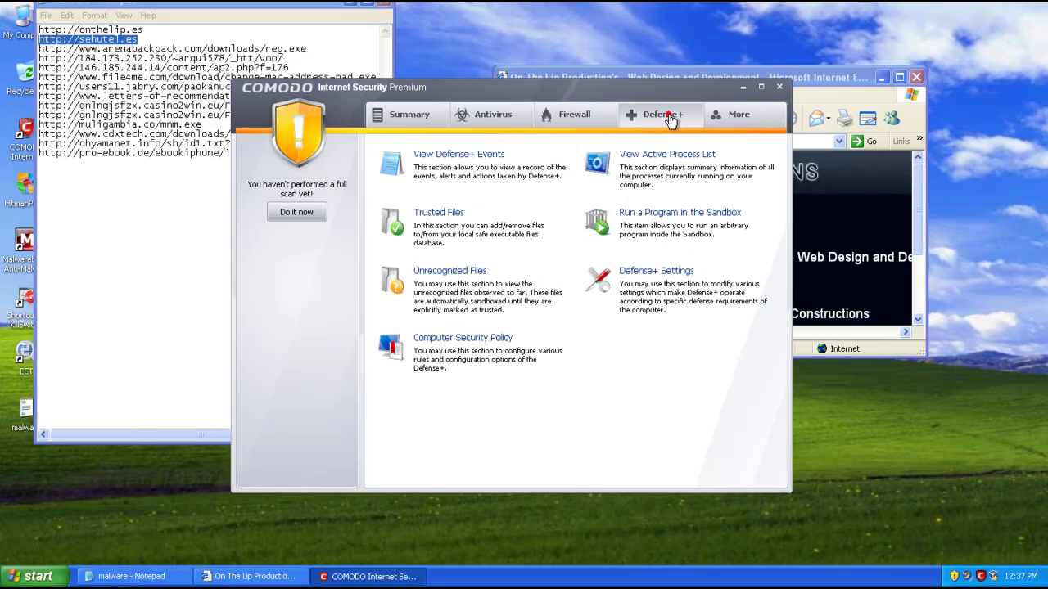
pyautogui.click(667, 272)
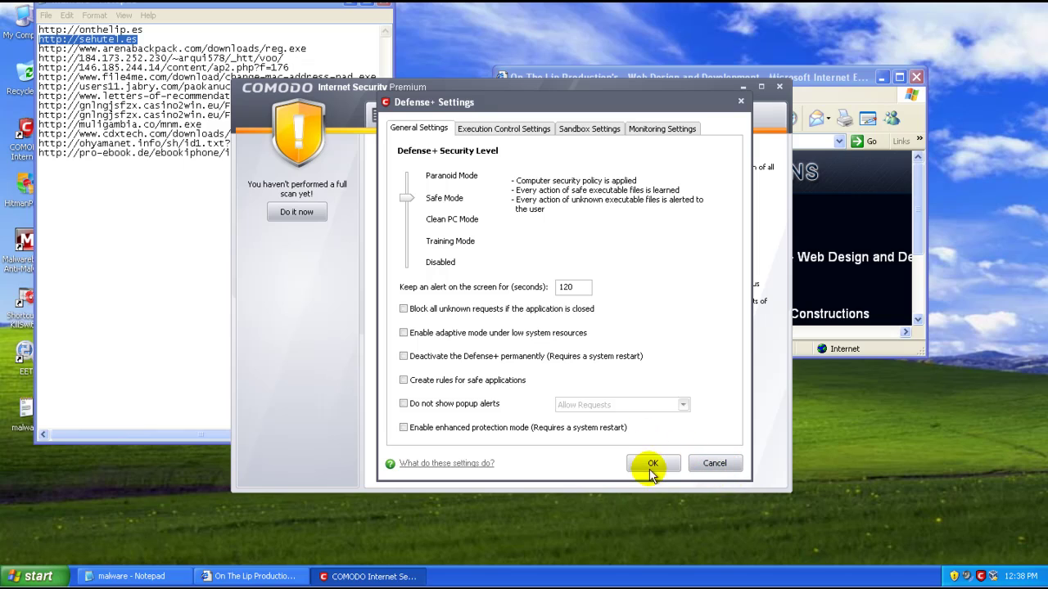
pyautogui.click(713, 464)
pyautogui.click(756, 118)
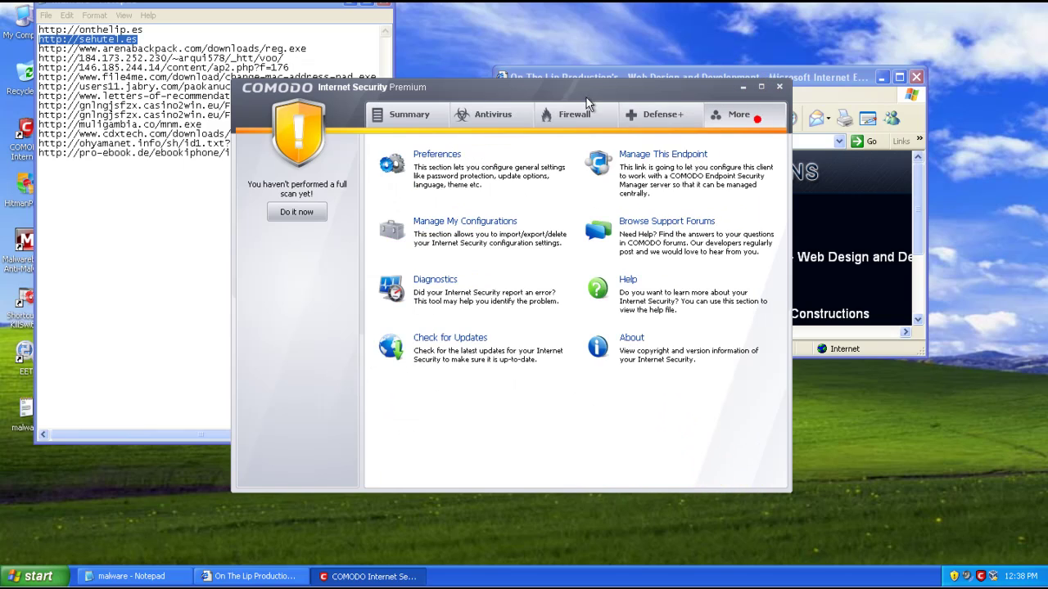
pyautogui.click(430, 116)
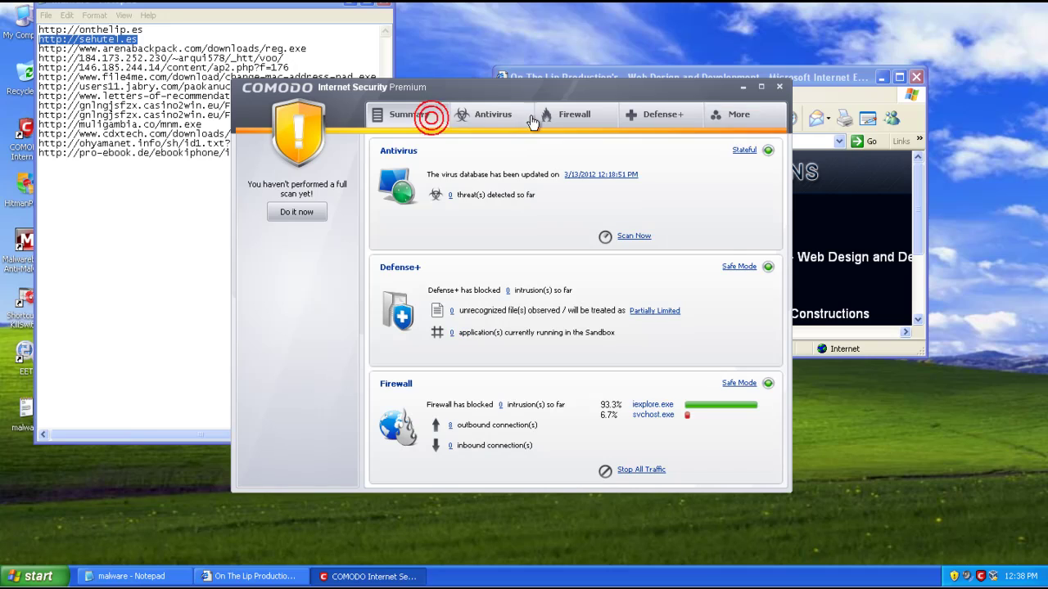
# Close the COMODO Internet Security window and inspect the whole On The Lip page in the browser, including its contact line.
pyautogui.click(780, 89)
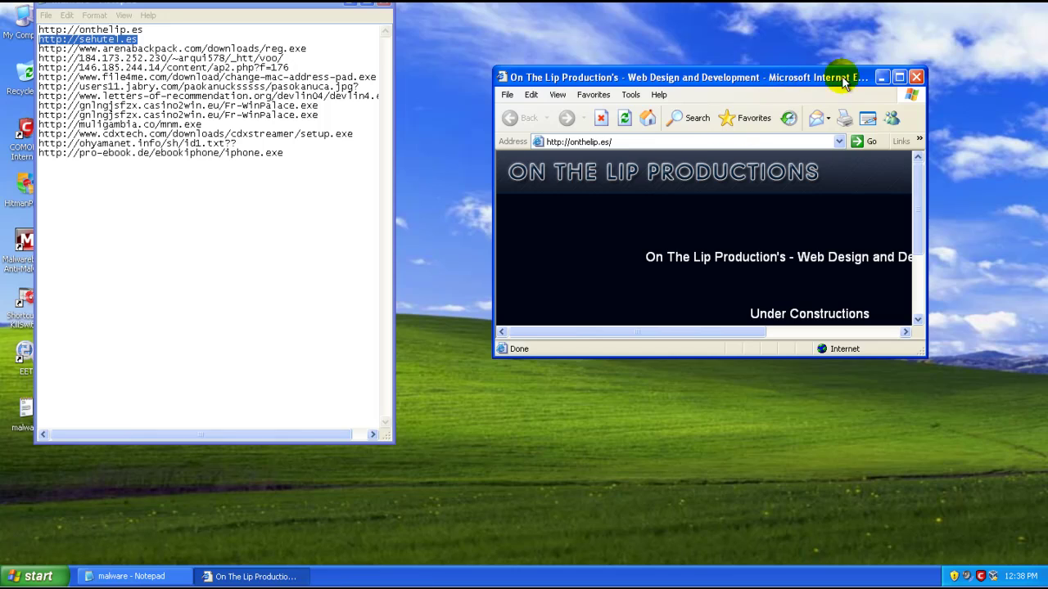
pyautogui.click(898, 77)
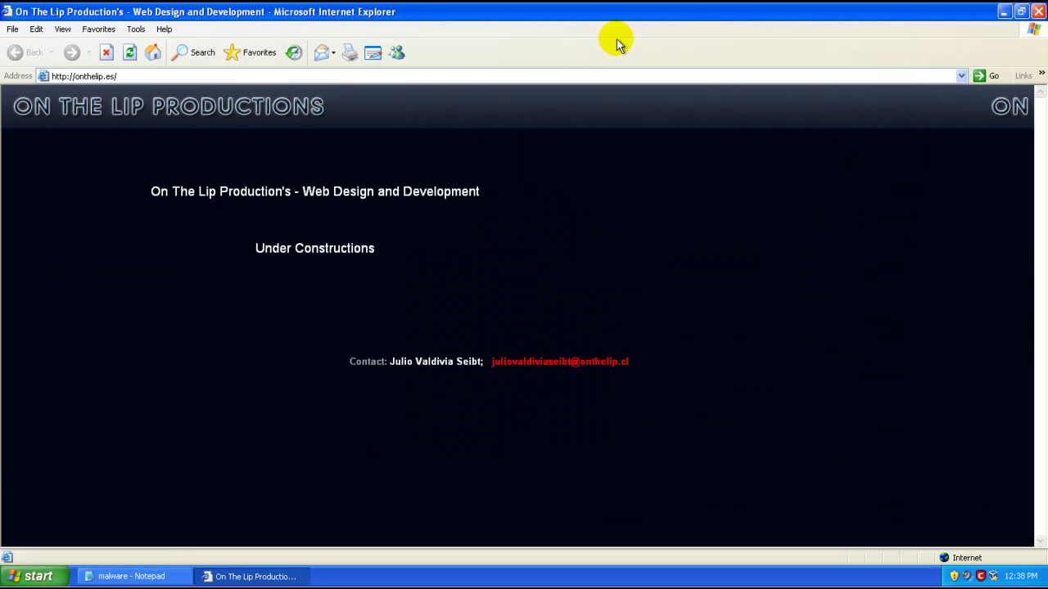
pyautogui.doubleClick(603, 19)
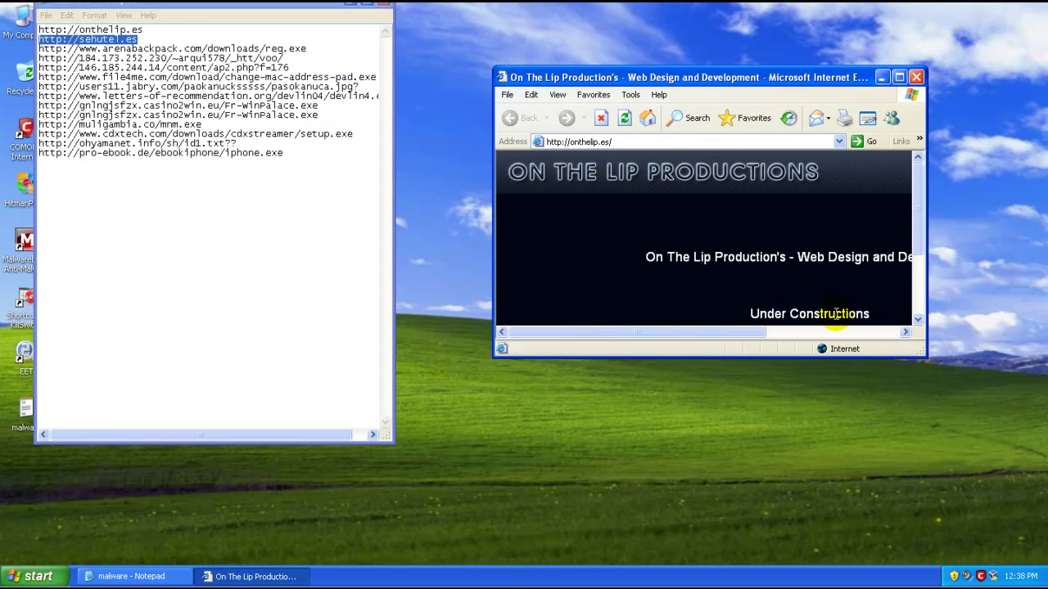
pyautogui.doubleClick(835, 77)
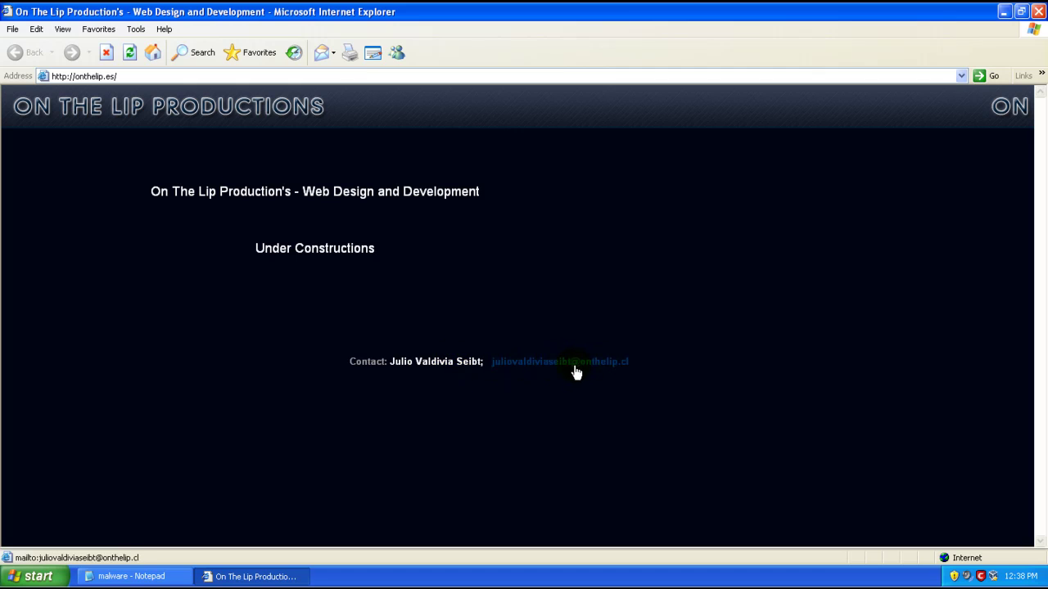
pyautogui.click(1021, 12)
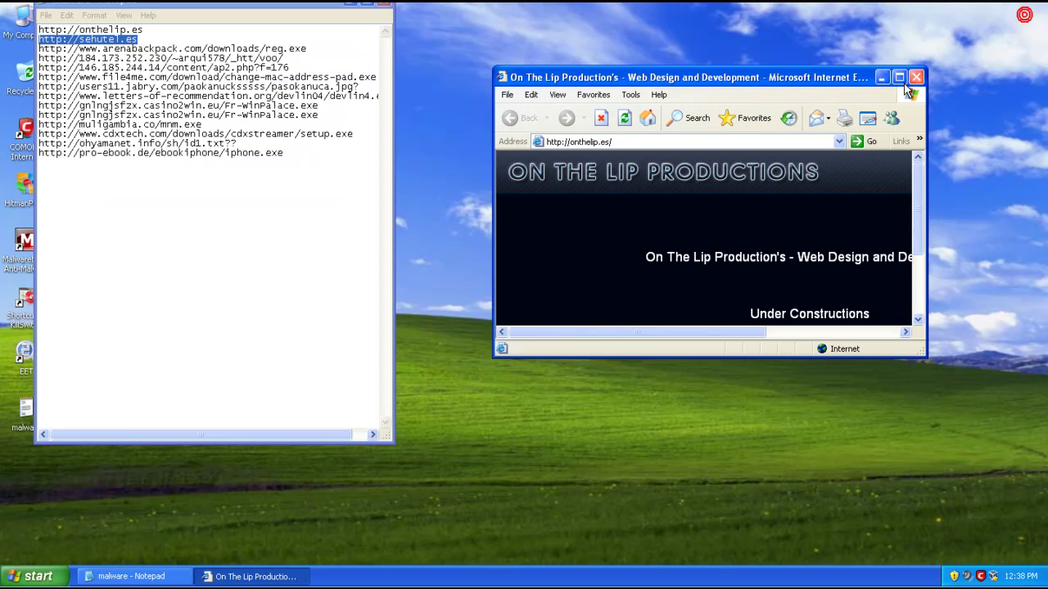
pyautogui.scroll(-3, 790, 274)
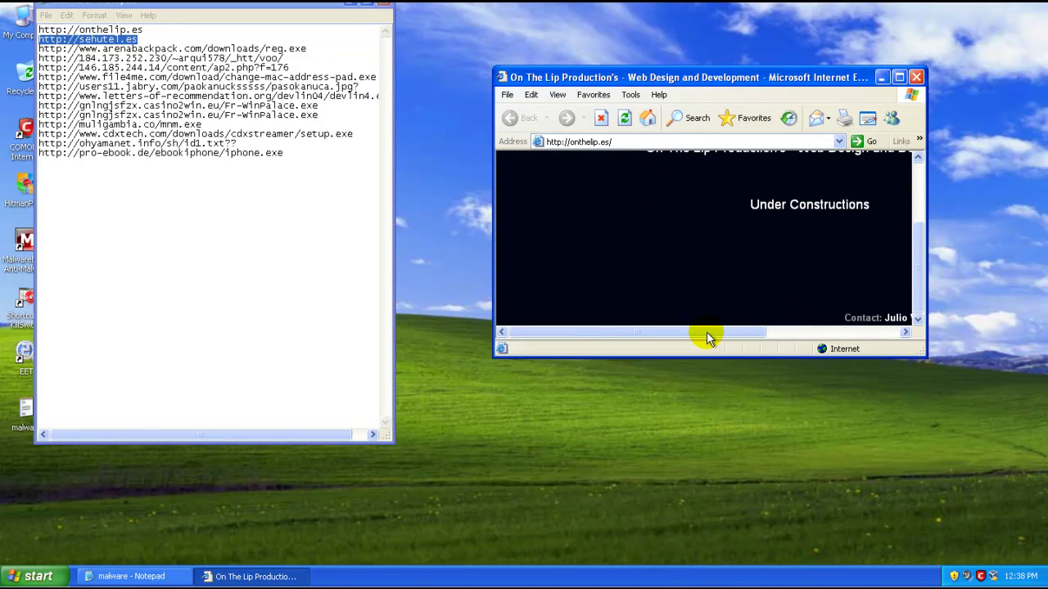
pyautogui.moveTo(708, 337); pyautogui.dragTo(872, 332)
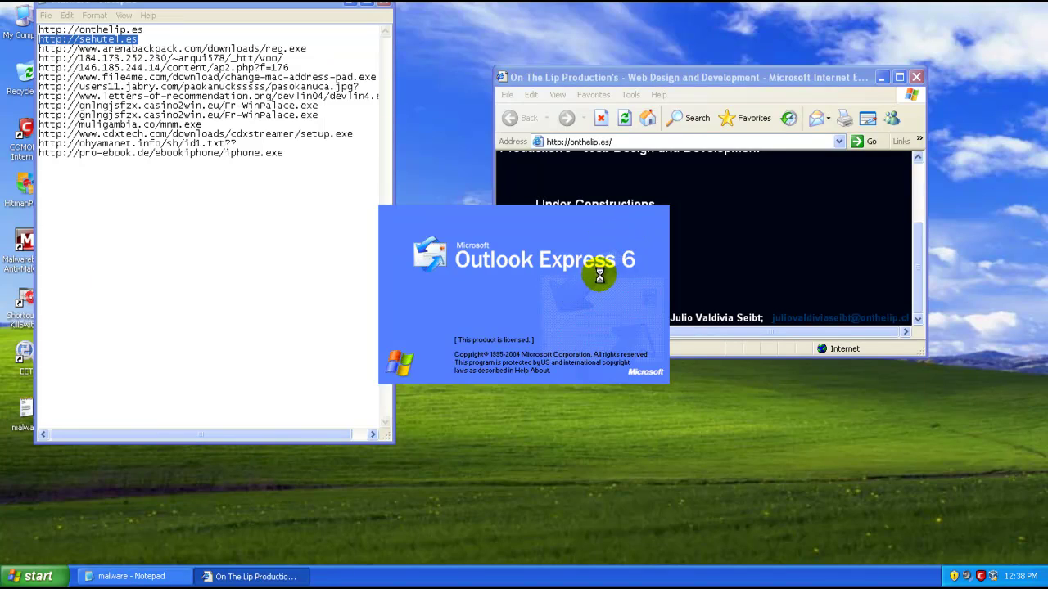
# Exit the Internet Connection Wizard without creating an account and close the new e-mail message unsent.
pyautogui.click(425, 413)
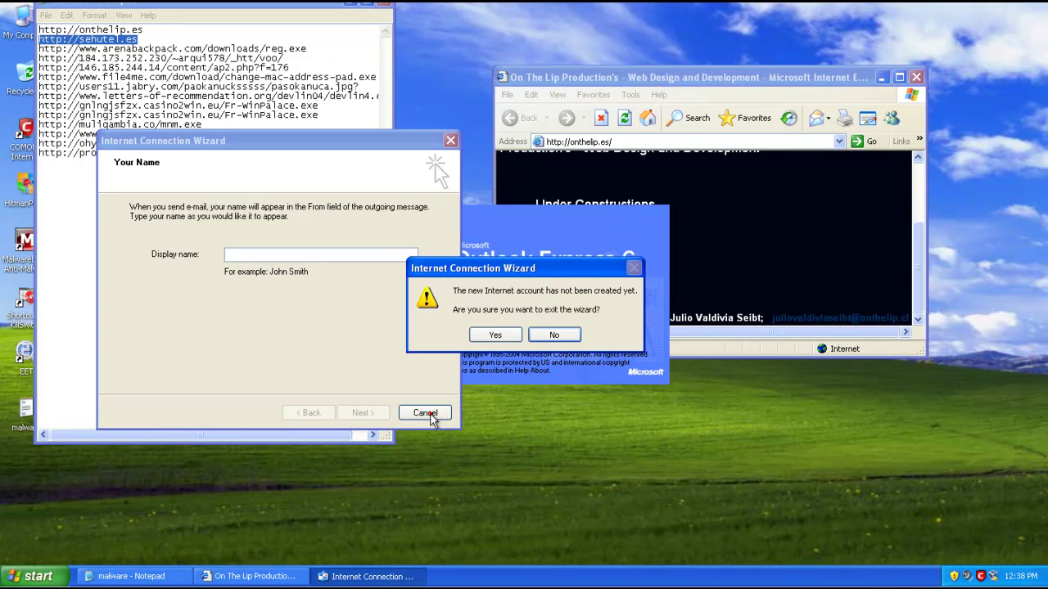
pyautogui.click(554, 334)
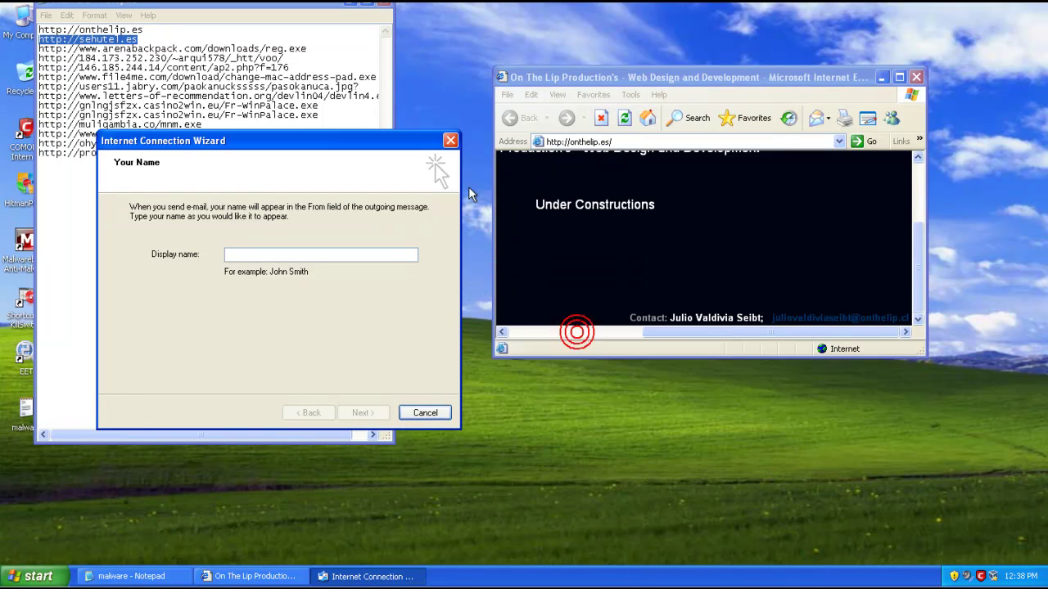
pyautogui.click(451, 141)
pyautogui.click(495, 335)
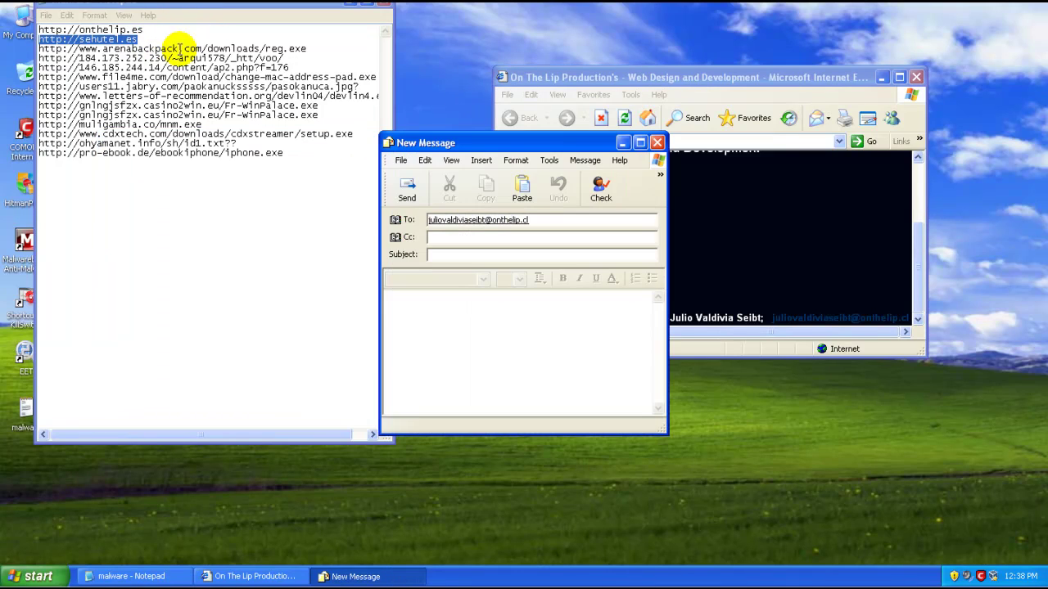
pyautogui.click(657, 142)
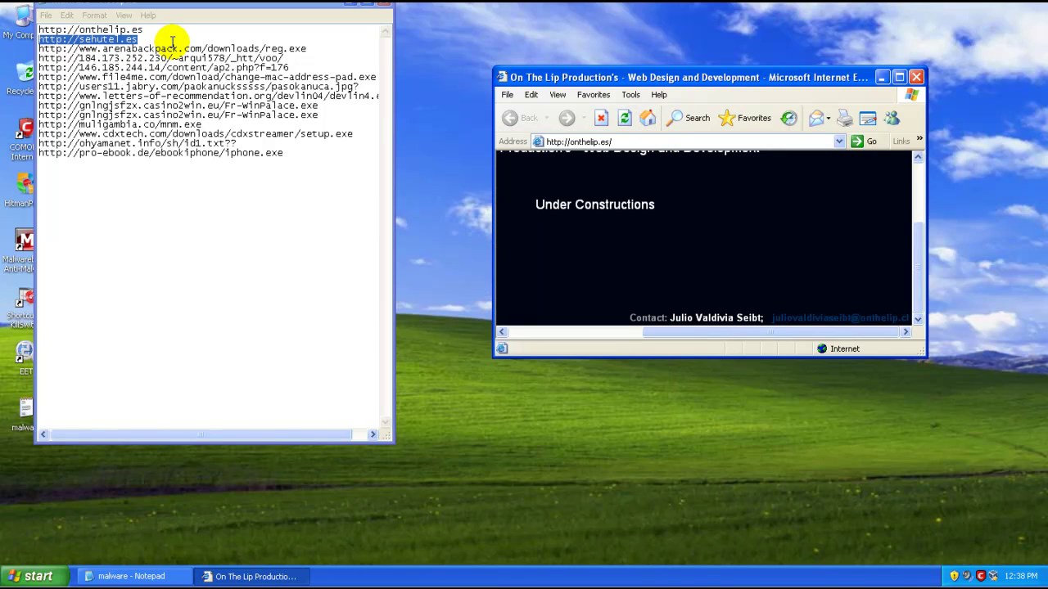
pyautogui.click(148, 7)
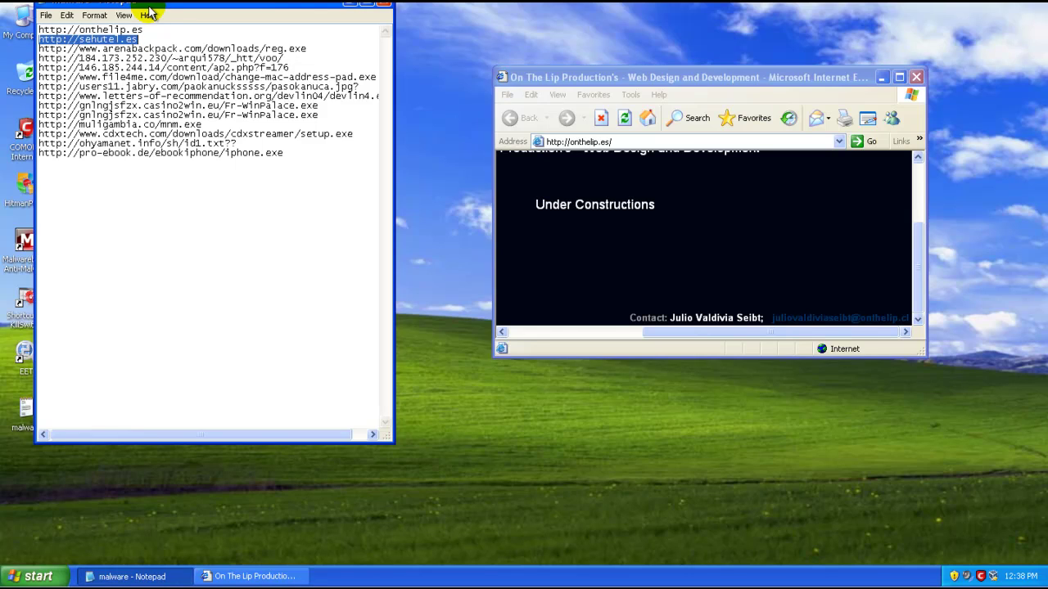
pyautogui.click(590, 142)
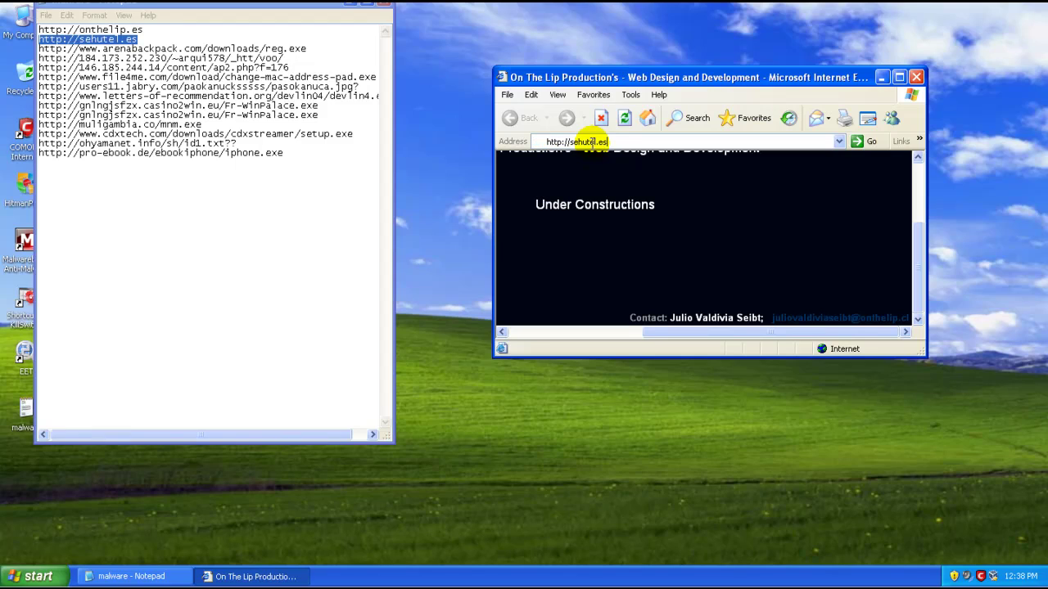
pyautogui.press('Return')
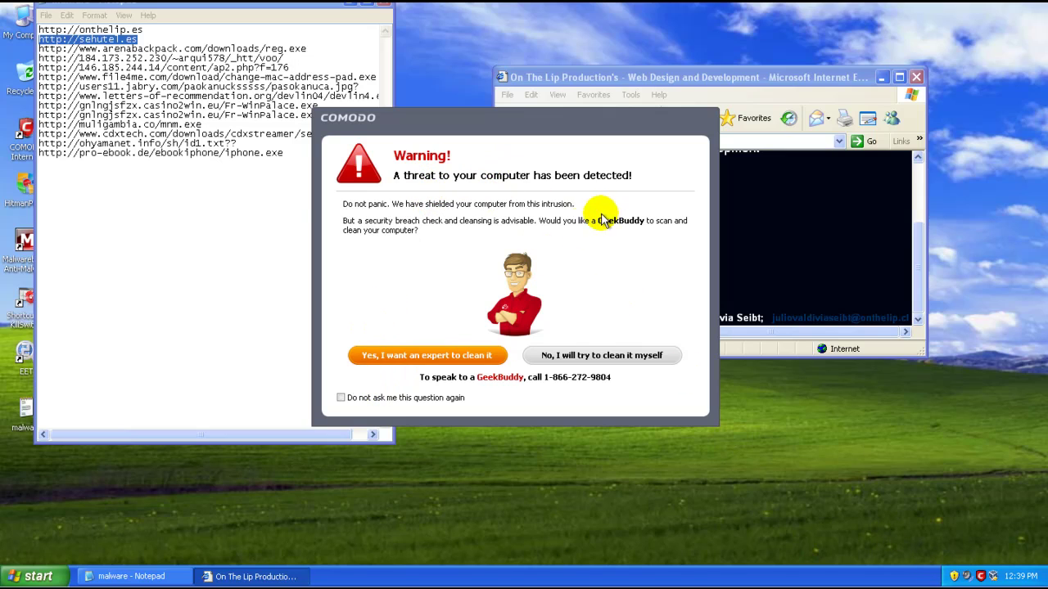
# Decline GeekBuddy's expert cleaning in favour of cleaning it yourself, and set the question not to be asked again.
pyautogui.click(410, 358)
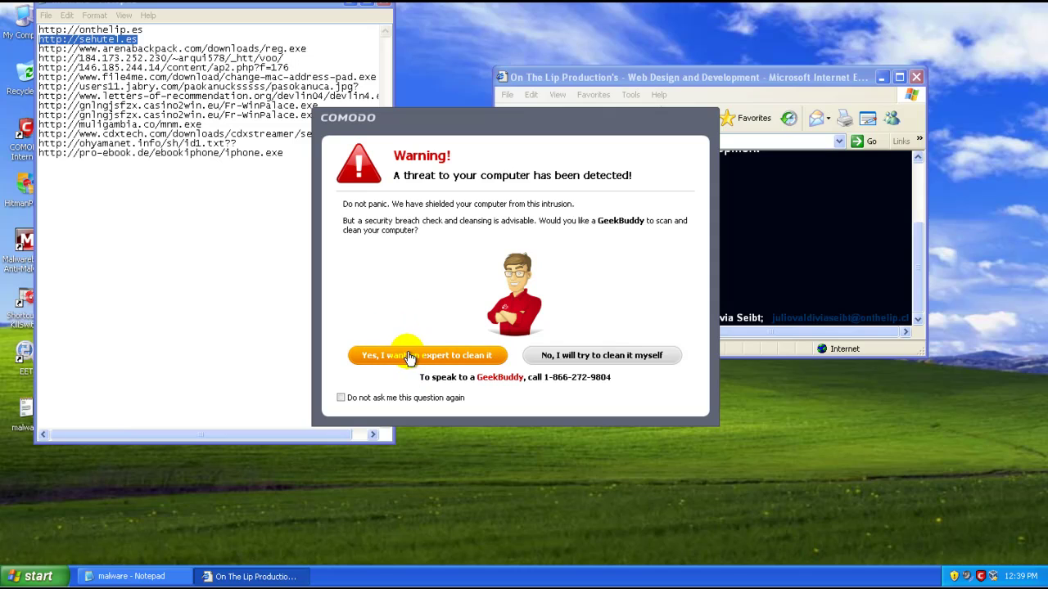
pyautogui.click(378, 398)
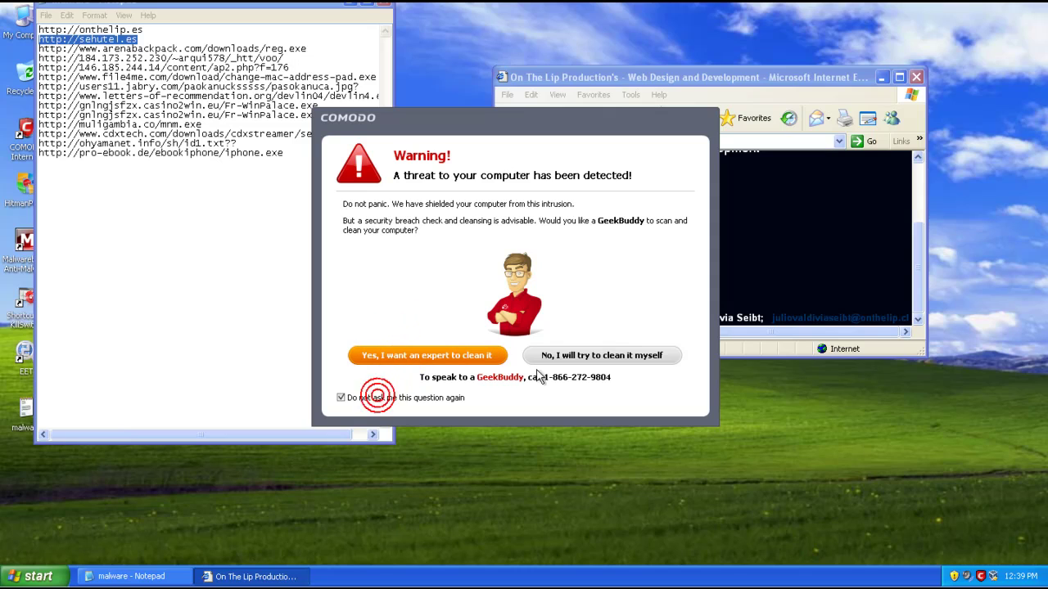
pyautogui.click(592, 355)
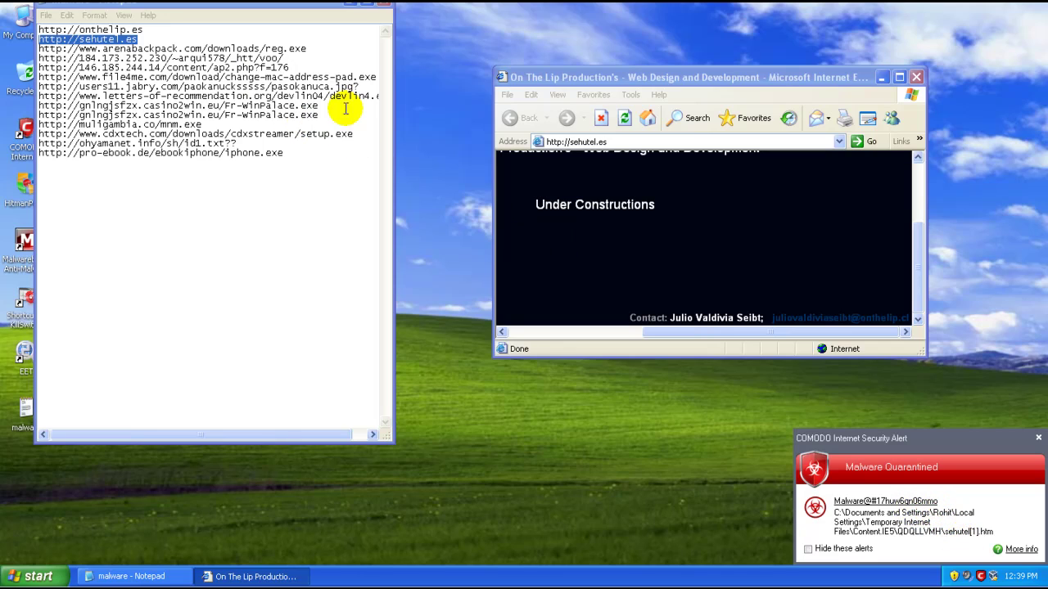
pyautogui.doubleClick(281, 49)
pyautogui.hotkey('ctrl', 'c')
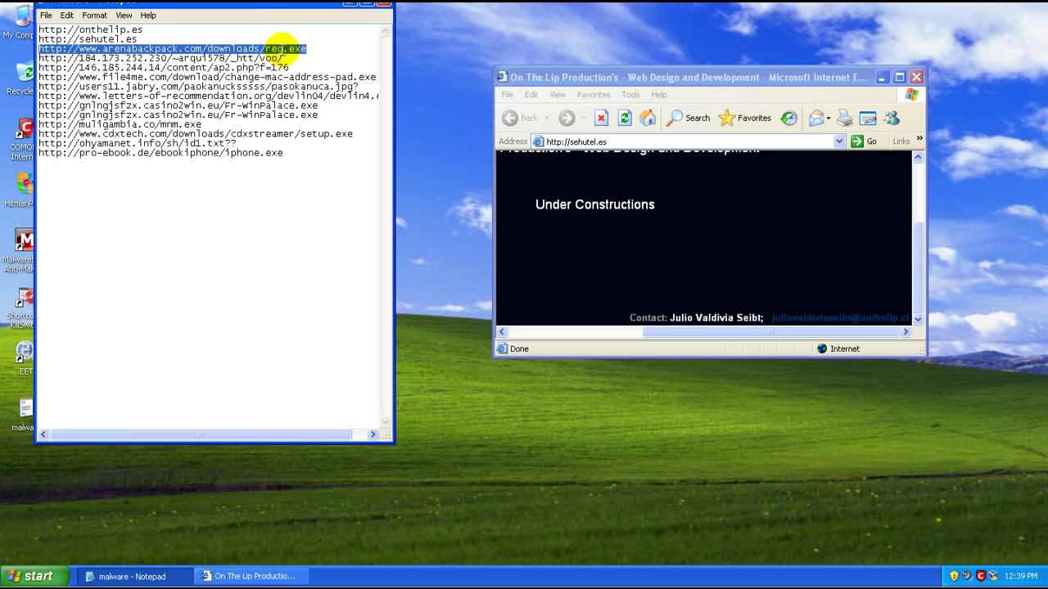
pyautogui.click(589, 137)
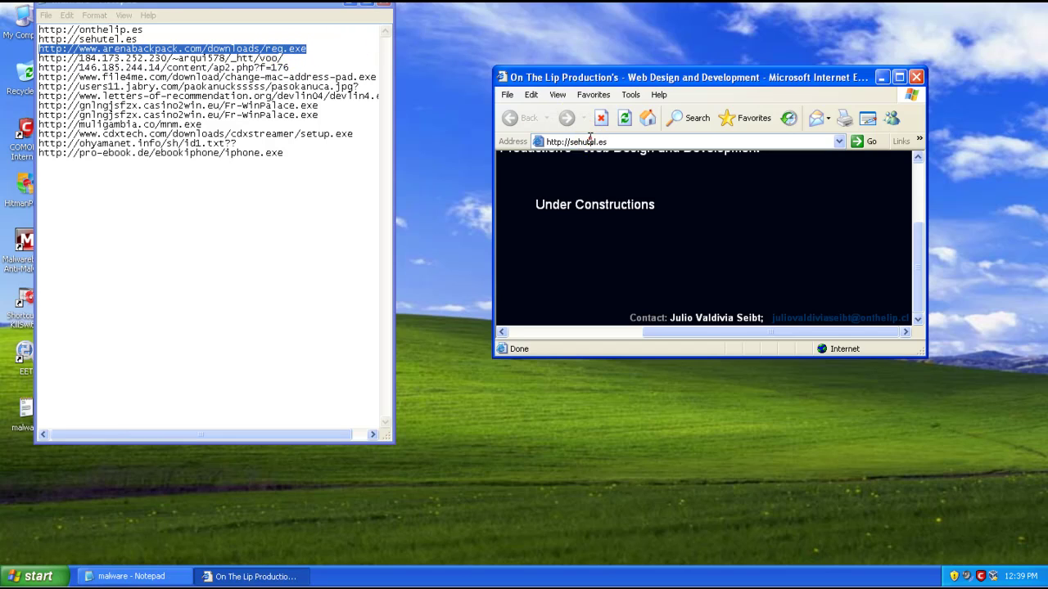
pyautogui.hotkey('ctrl', 'v')
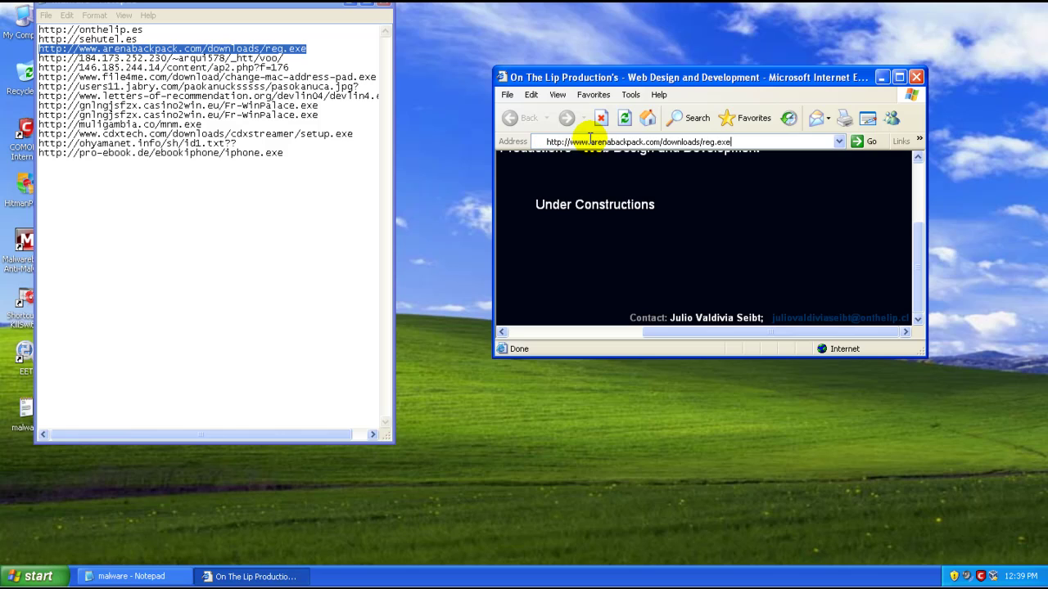
pyautogui.press('Return')
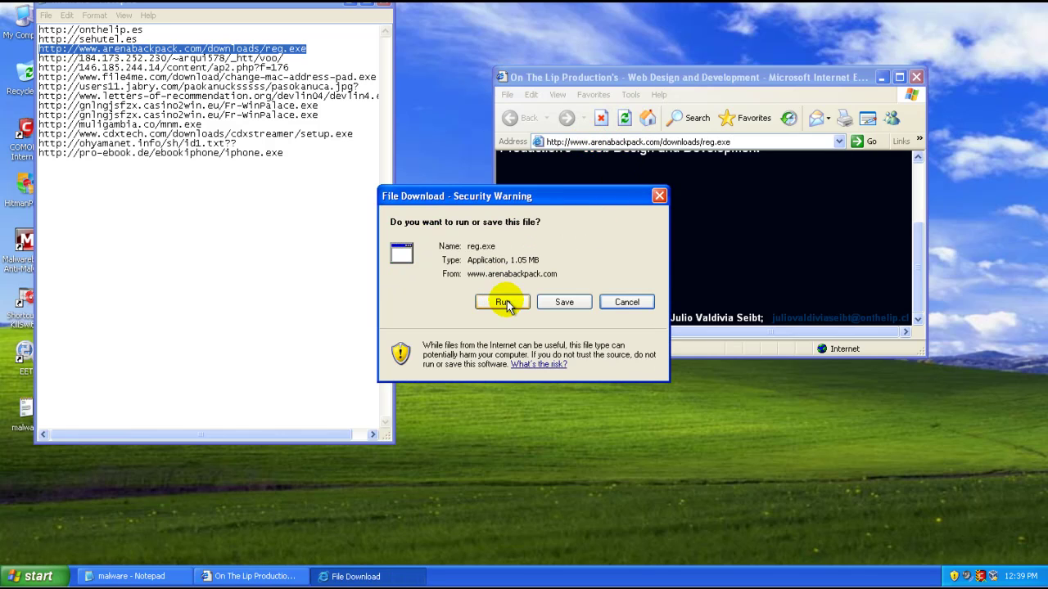
pyautogui.click(503, 302)
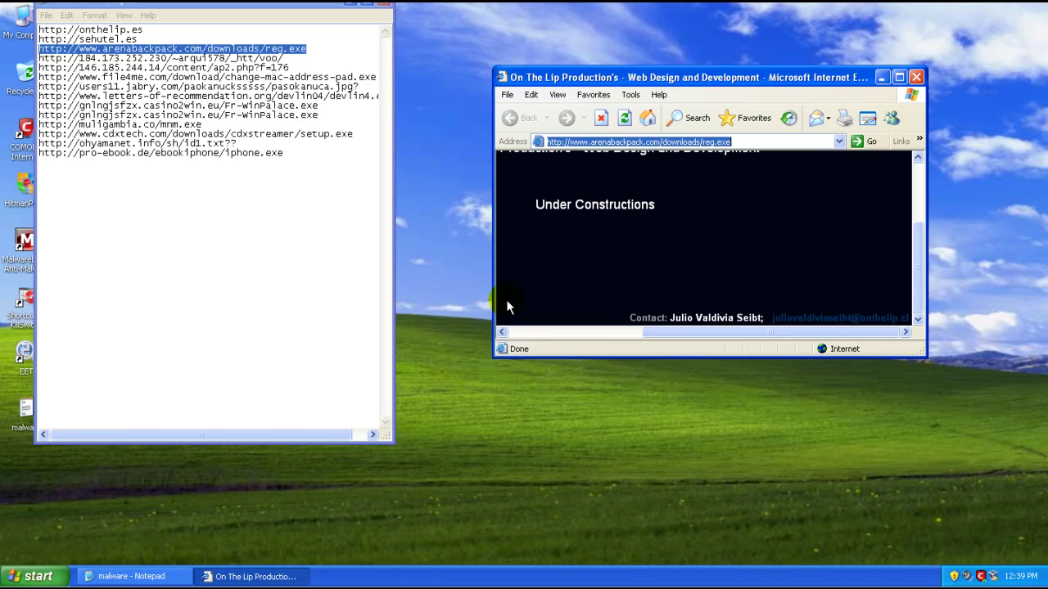
# Select the fourth address in the malware list, dismiss the quarantine alert and check the COMODO Internet Security Summary.
pyautogui.doubleClick(270, 58)
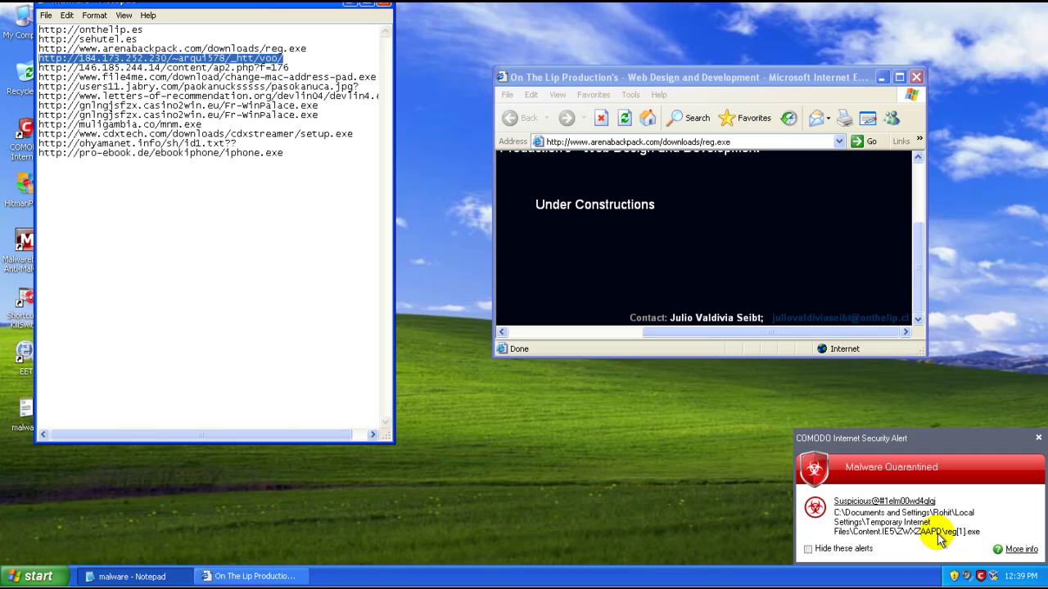
pyautogui.click(1038, 439)
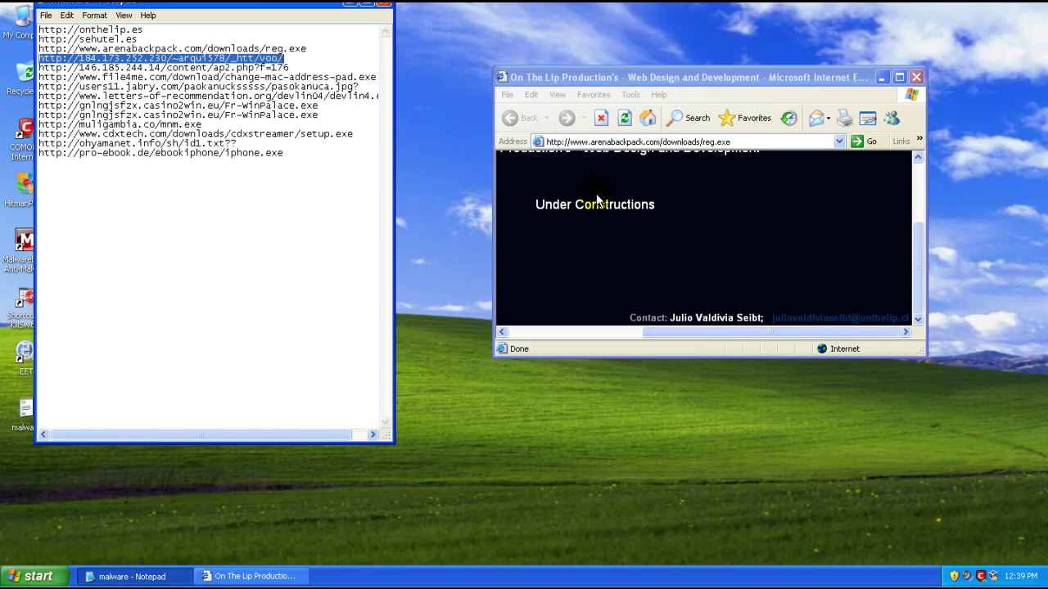
pyautogui.doubleClick(982, 577)
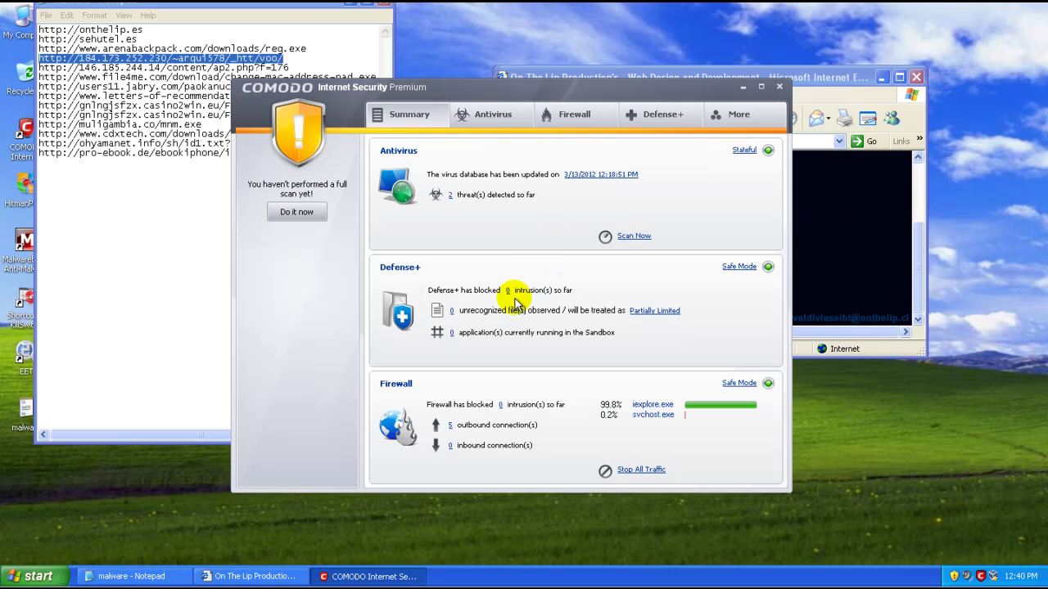
pyautogui.click(778, 86)
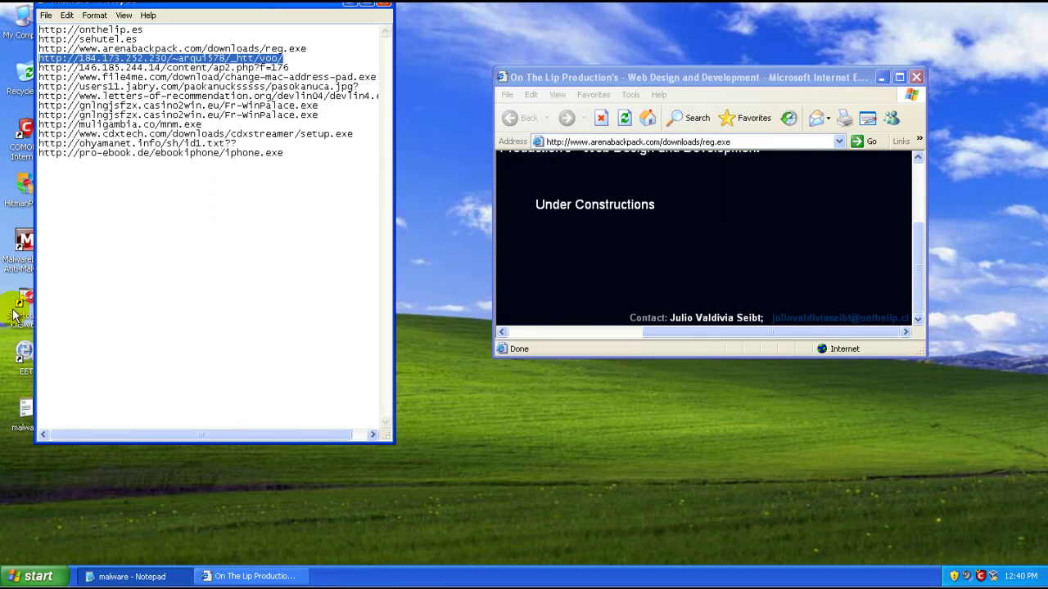
# Start COMODO KillSwitch from the desktop, allow its direct keyboard access and accept the COMODO Cleaning Essentials license agreement.
pyautogui.doubleClick(21, 307)
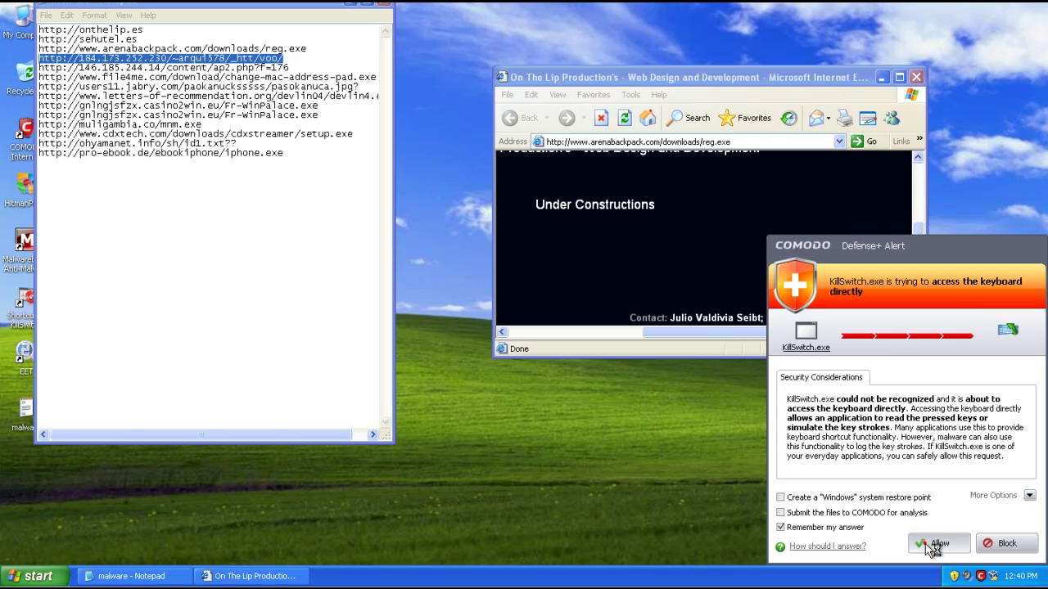
pyautogui.click(933, 543)
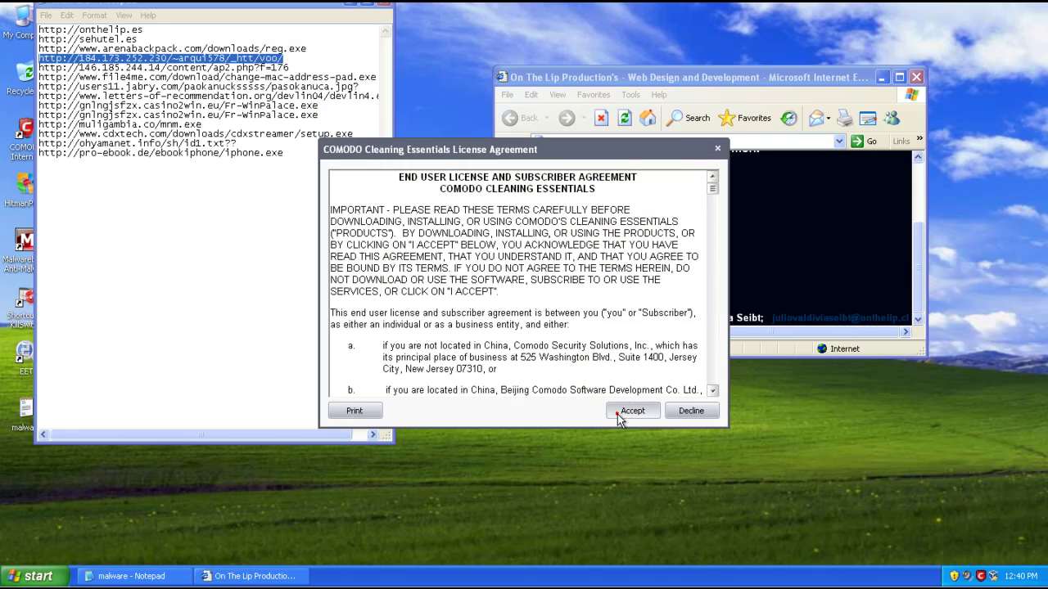
pyautogui.click(627, 412)
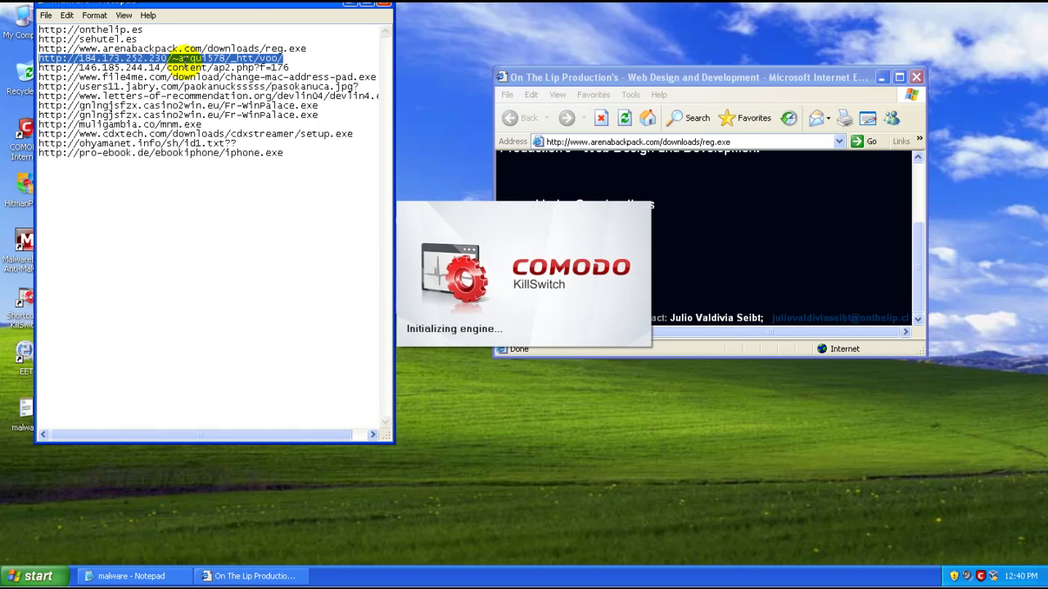
pyautogui.click(182, 58)
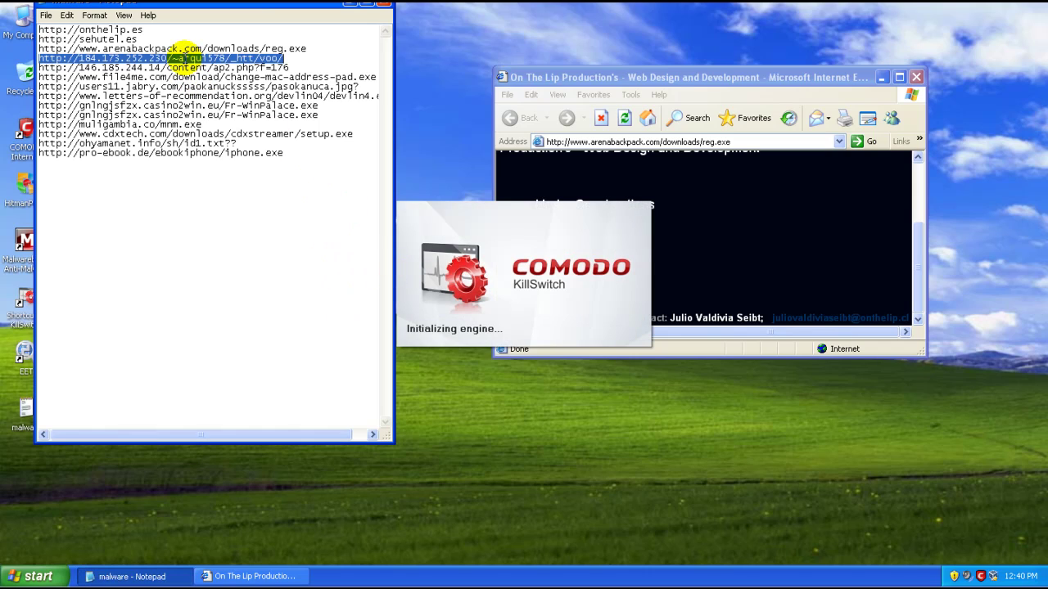
pyautogui.click(689, 140)
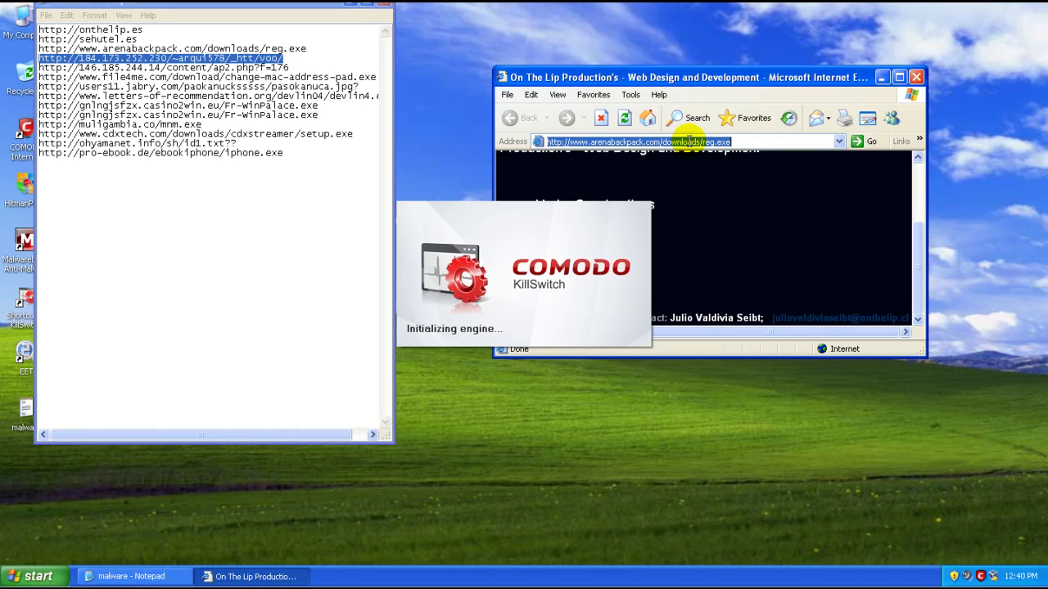
pyautogui.write('http://184.173.252.230/~arqui578/_htt_voo/')
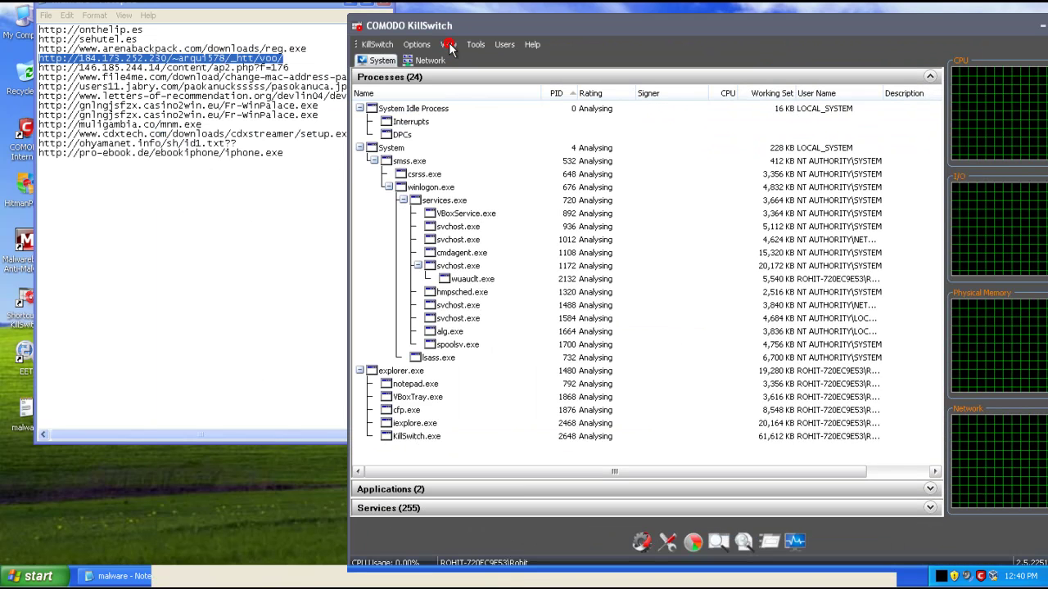
# Leave the KillSwitch view options unchanged and narrow its window to a strip beside the browser.
pyautogui.click(449, 45)
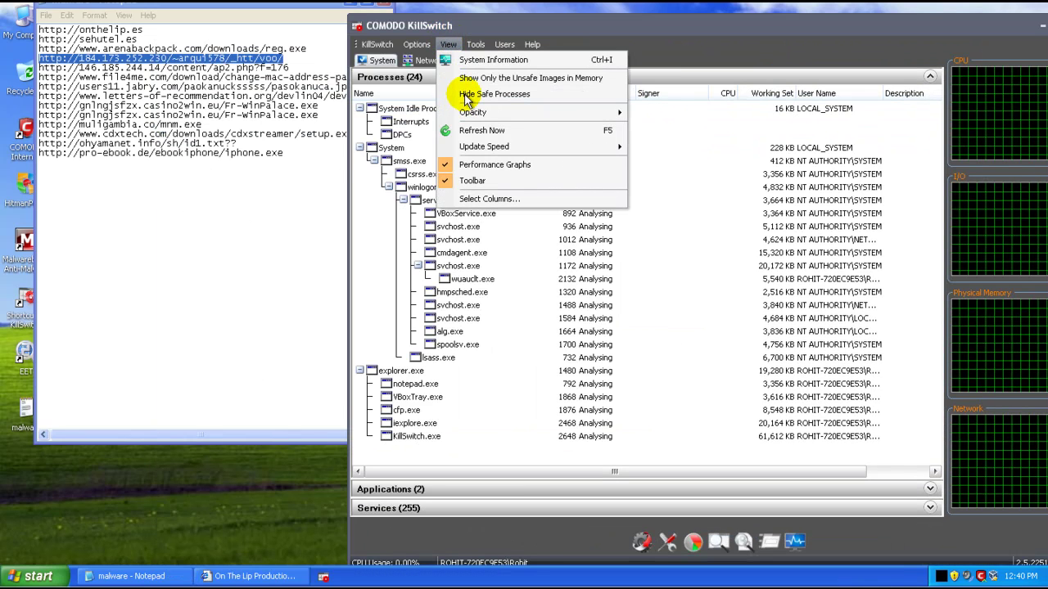
pyautogui.click(347, 244)
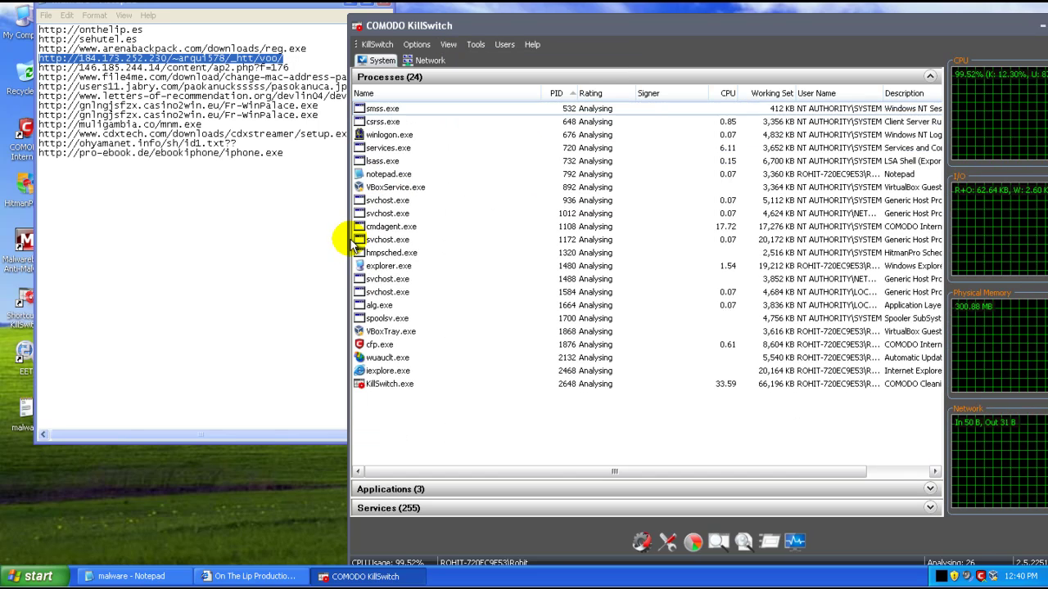
pyautogui.moveTo(347, 239); pyautogui.dragTo(853, 295)
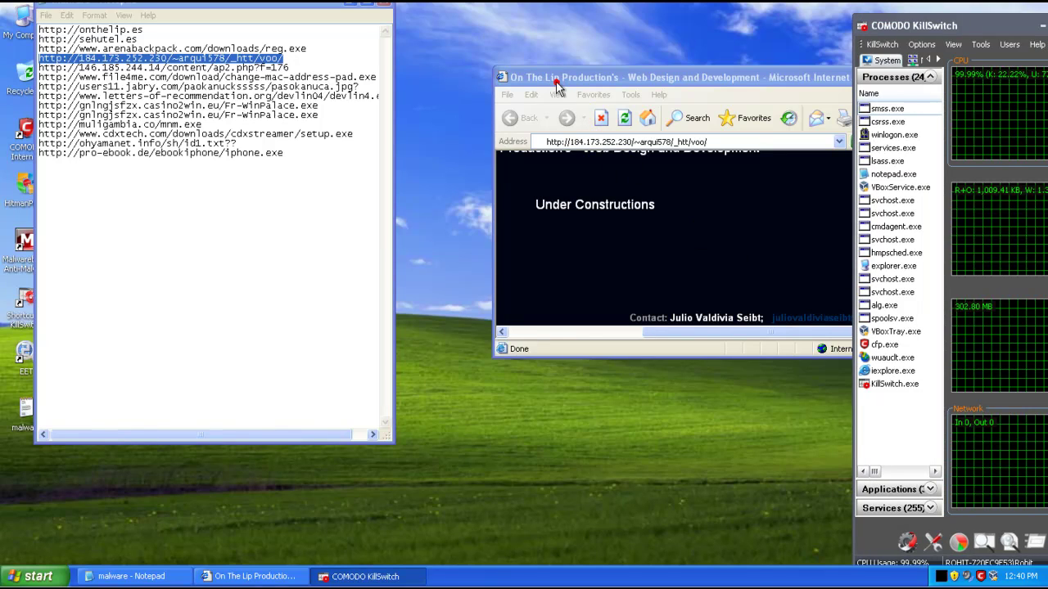
# Load the entered fourth malware address in the browser and move its window clear of KillSwitch.
pyautogui.moveTo(559, 80); pyautogui.dragTo(502, 76)
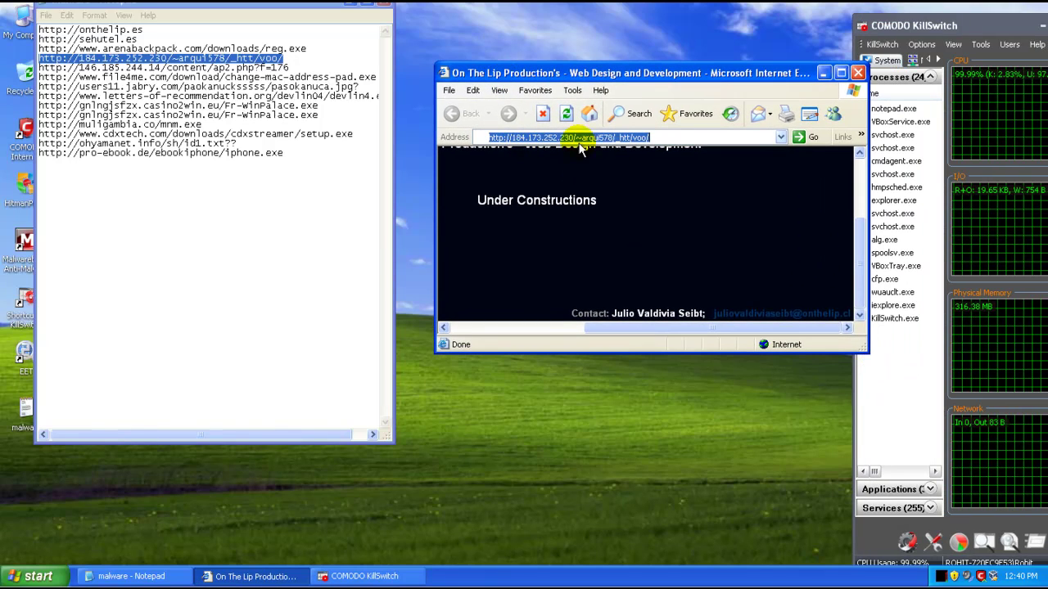
pyautogui.click(809, 142)
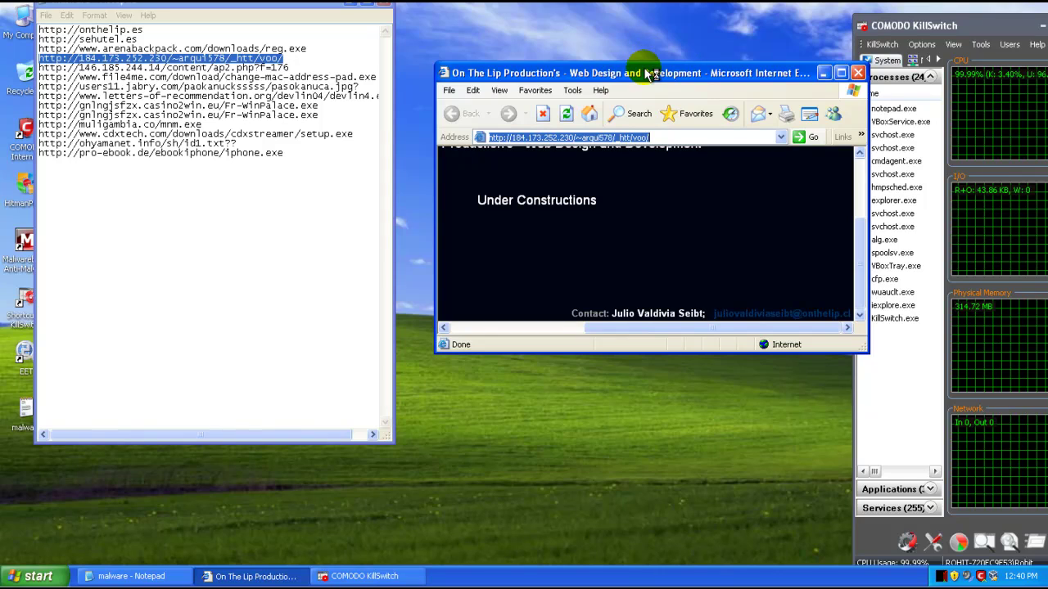
pyautogui.moveTo(646, 73); pyautogui.dragTo(622, 70)
pyautogui.click(887, 125)
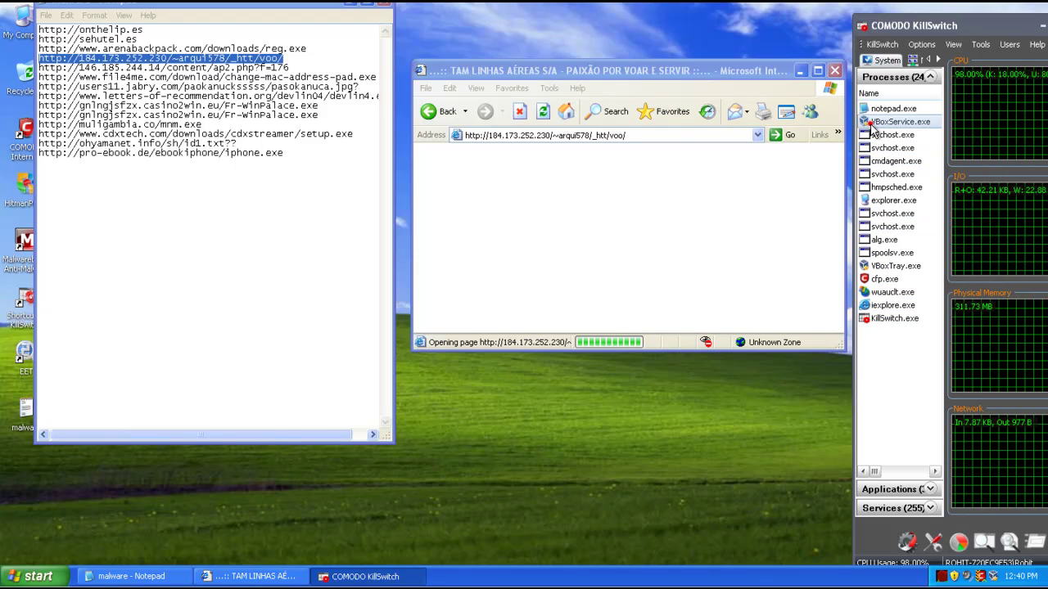
pyautogui.moveTo(923, 77); pyautogui.dragTo(710, 110)
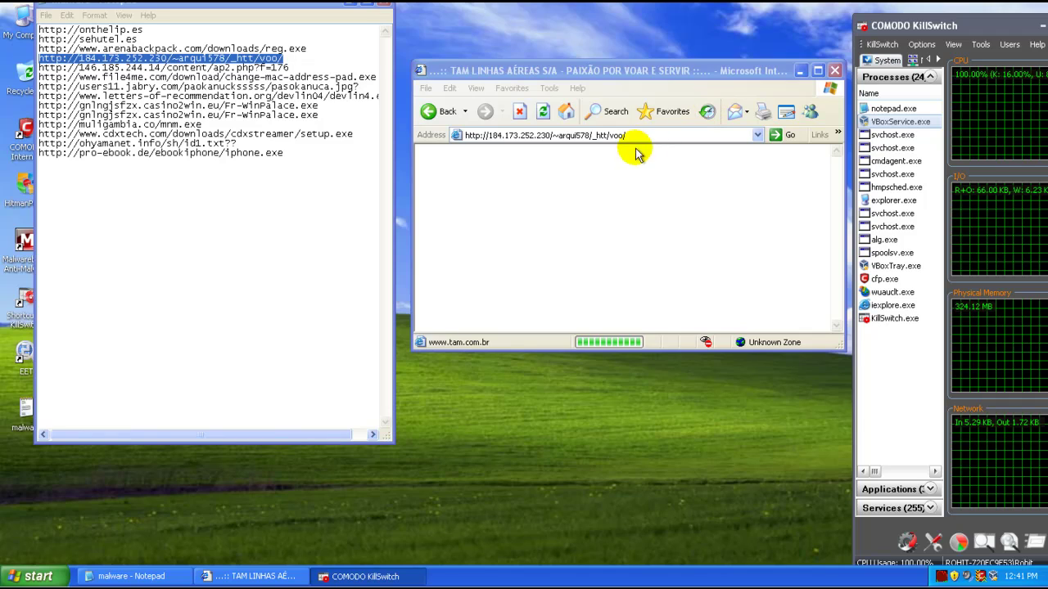
pyautogui.click(221, 71)
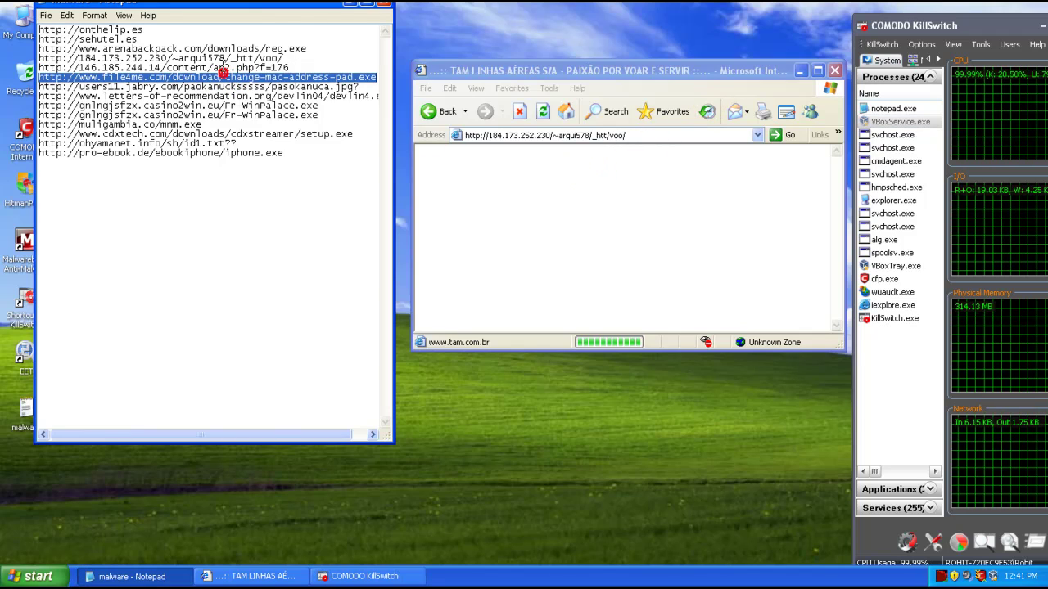
pyautogui.doubleClick(223, 70)
pyautogui.hotkey('ctrl', 'c')
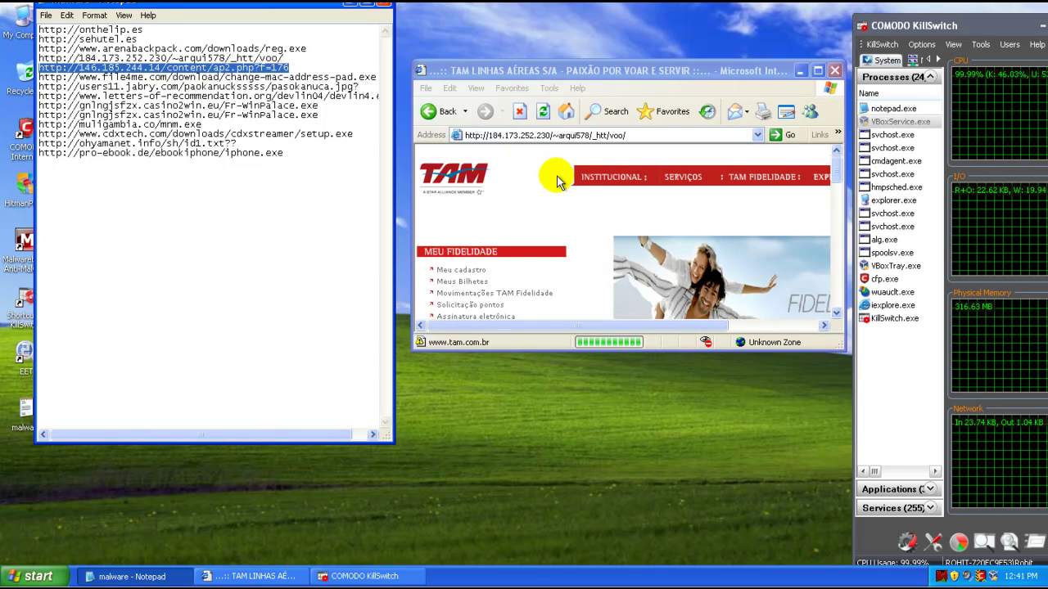
pyautogui.click(802, 71)
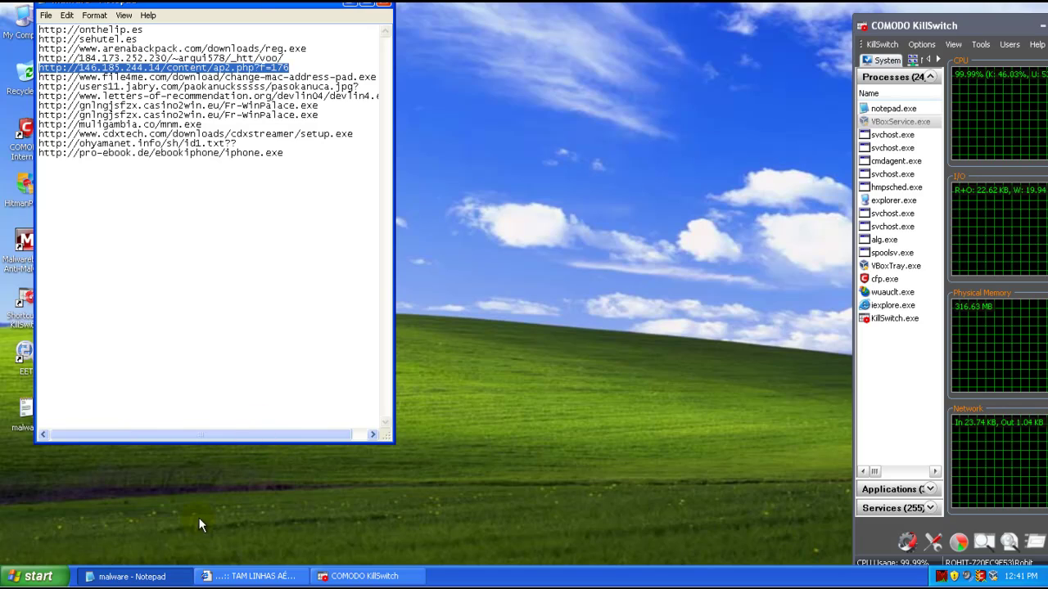
pyautogui.click(270, 575)
pyautogui.scroll(-5, 720, 203)
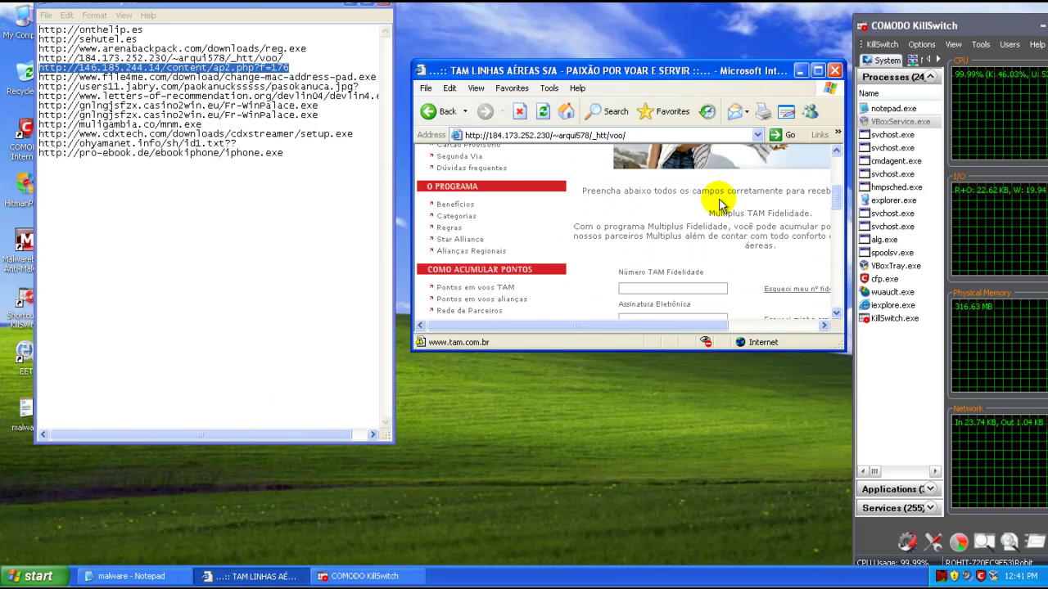
pyautogui.scroll(3, 720, 205)
pyautogui.scroll(2, 720, 205)
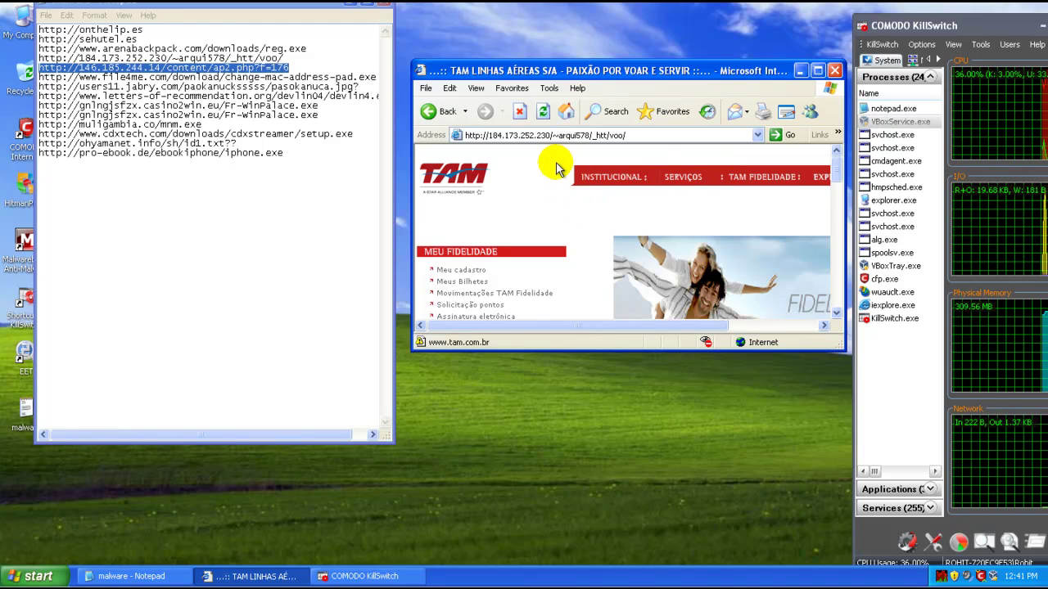
pyautogui.click(565, 135)
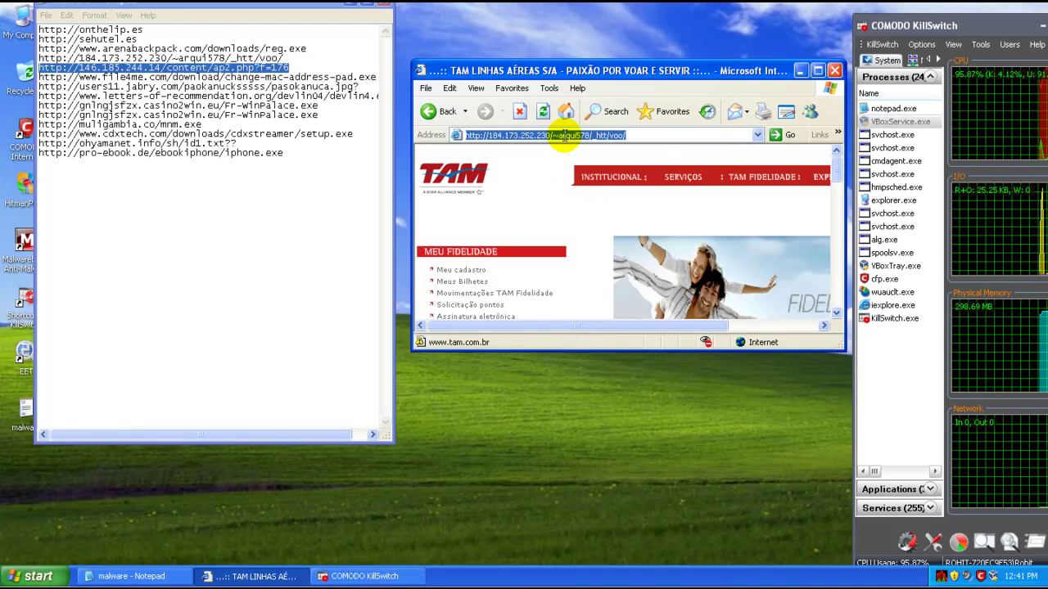
pyautogui.hotkey('ctrl', 'v')
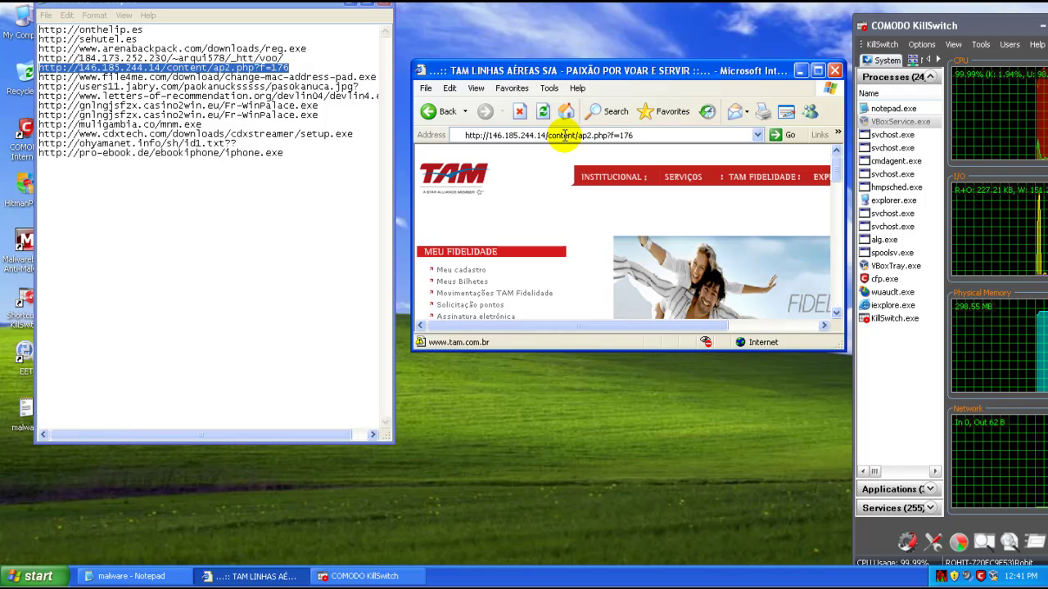
pyautogui.press('Return')
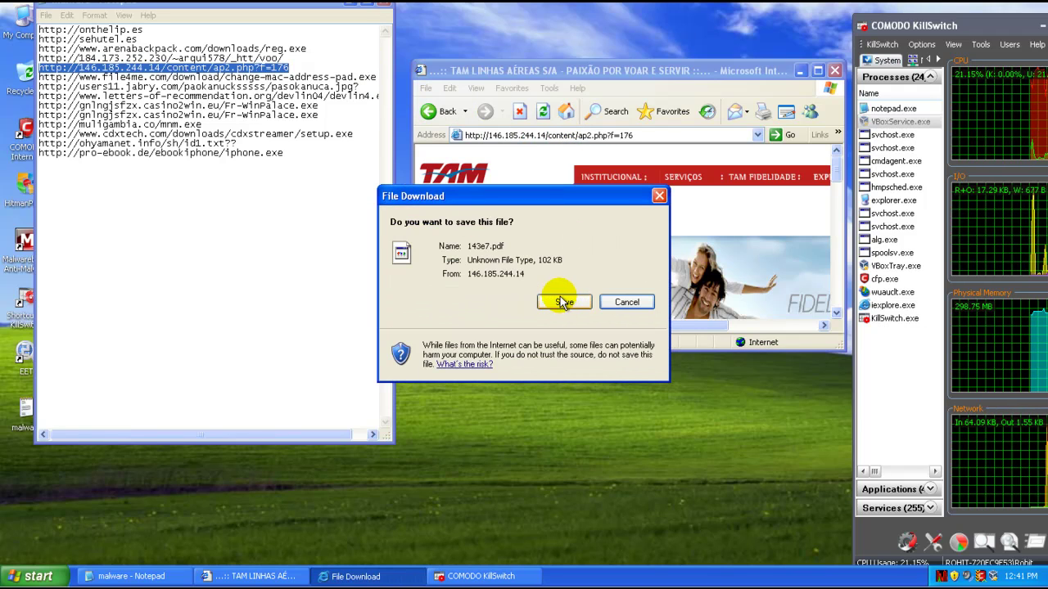
# Save the offered 143e7.pdf to the desktop, try to open it and cancel the choice of a program.
pyautogui.click(563, 302)
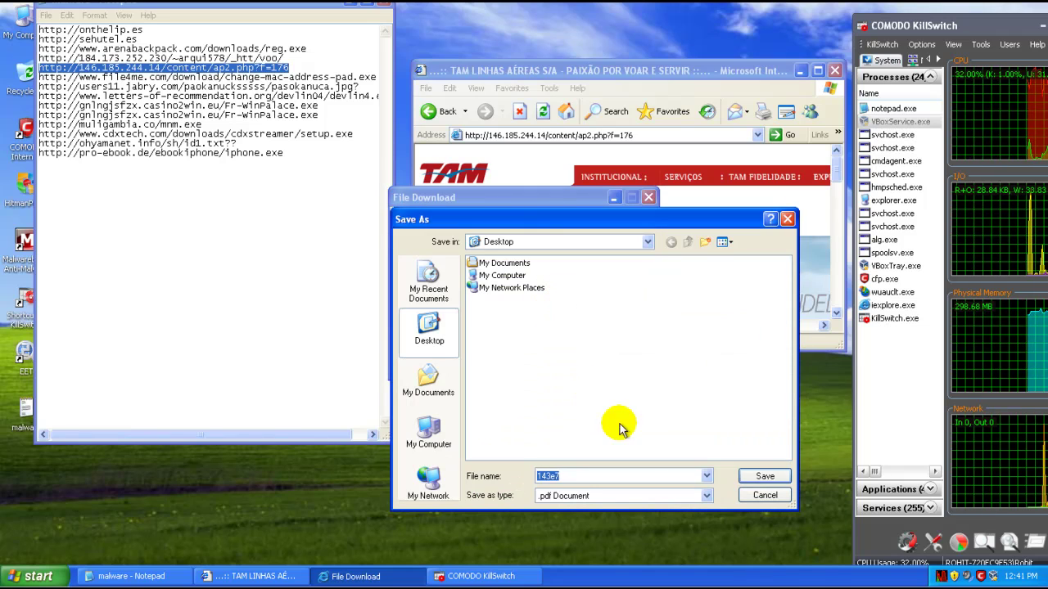
pyautogui.click(763, 476)
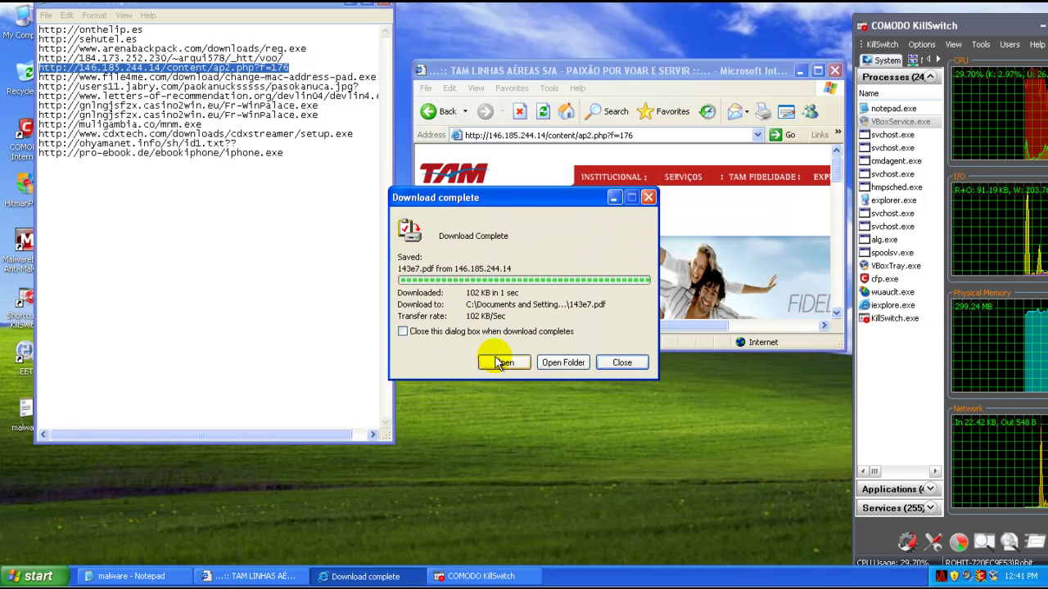
pyautogui.click(501, 362)
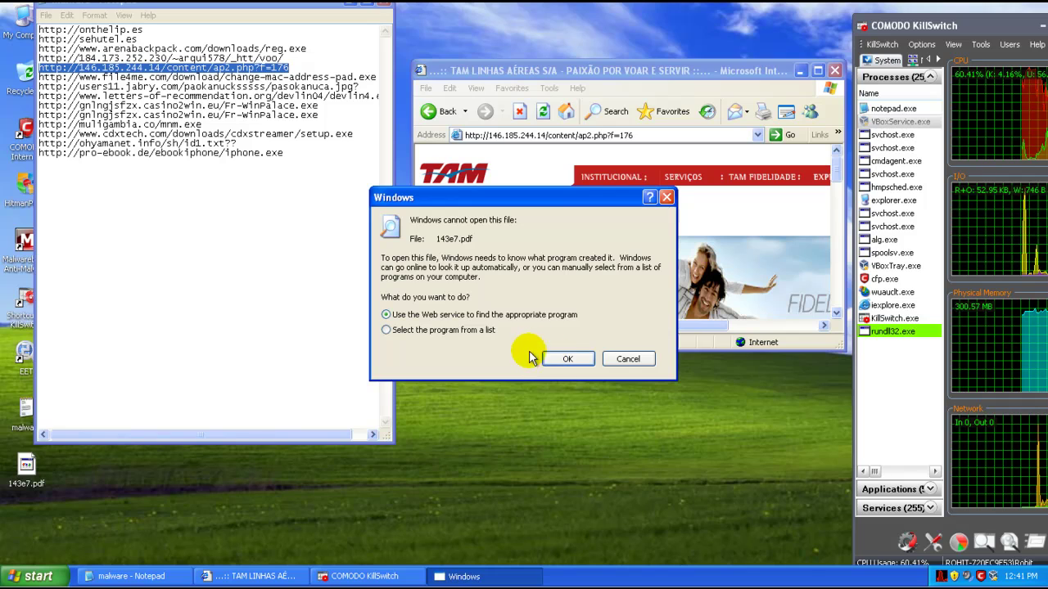
pyautogui.click(627, 360)
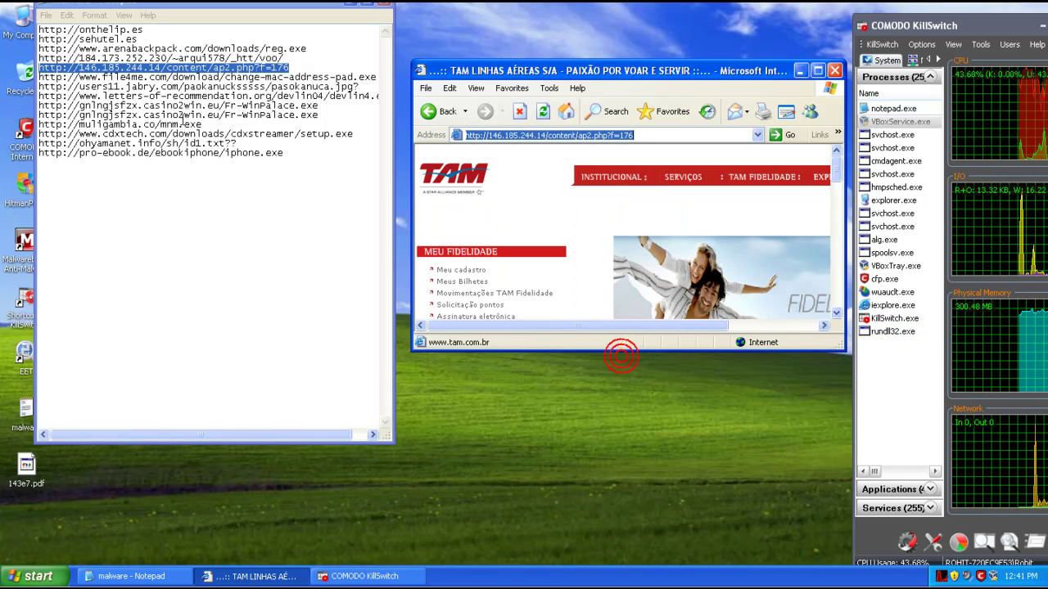
pyautogui.click(187, 78)
pyautogui.press('Home')
pyautogui.hotkey('shift', 'End')
pyautogui.hotkey('ctrl', 'c')
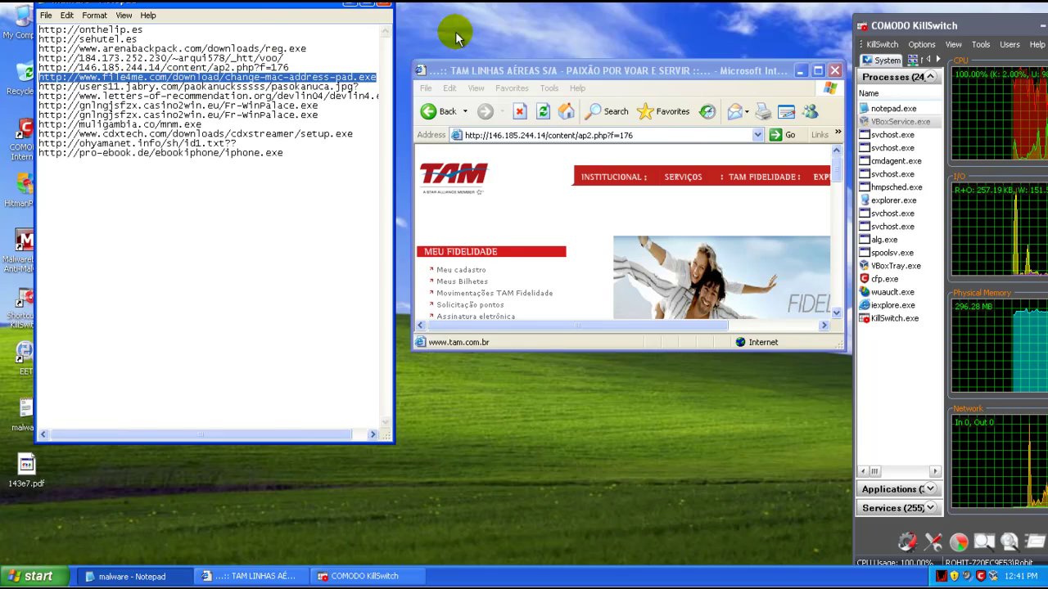
pyautogui.click(555, 133)
pyautogui.click(555, 135)
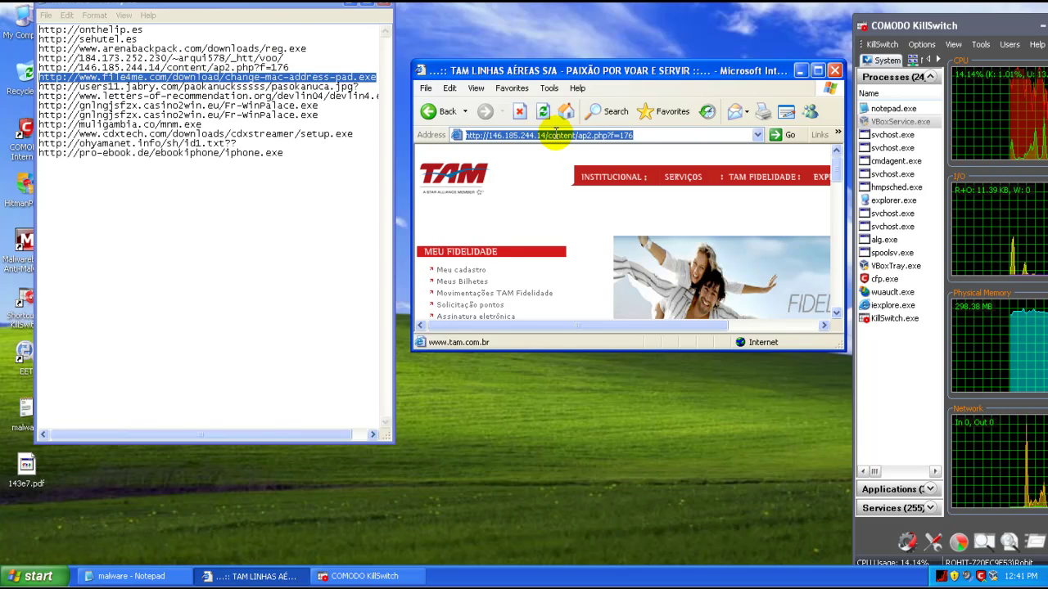
pyautogui.hotkey('ctrl', 'v')
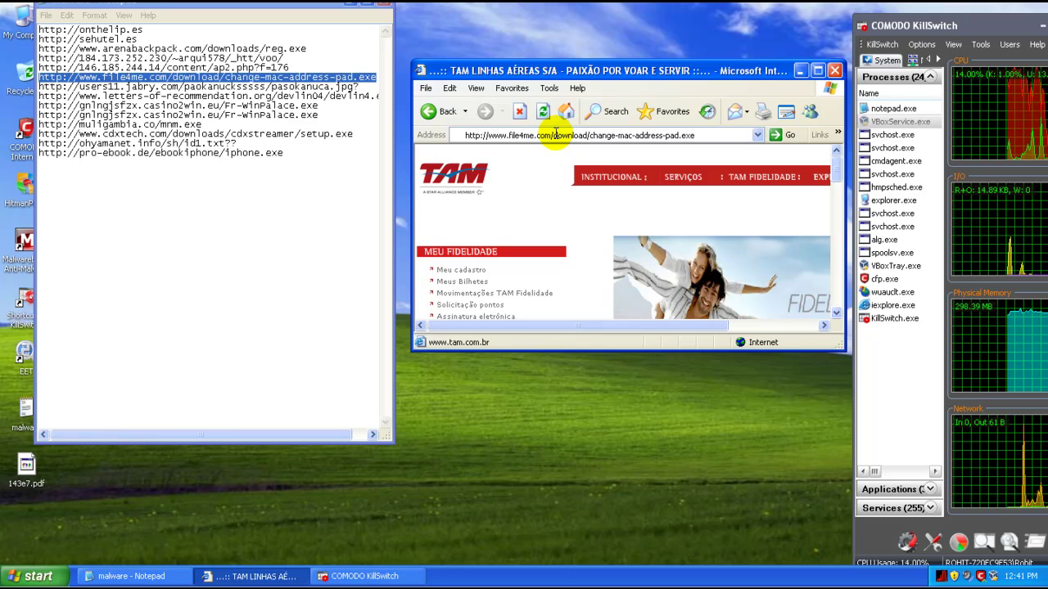
pyautogui.press('Return')
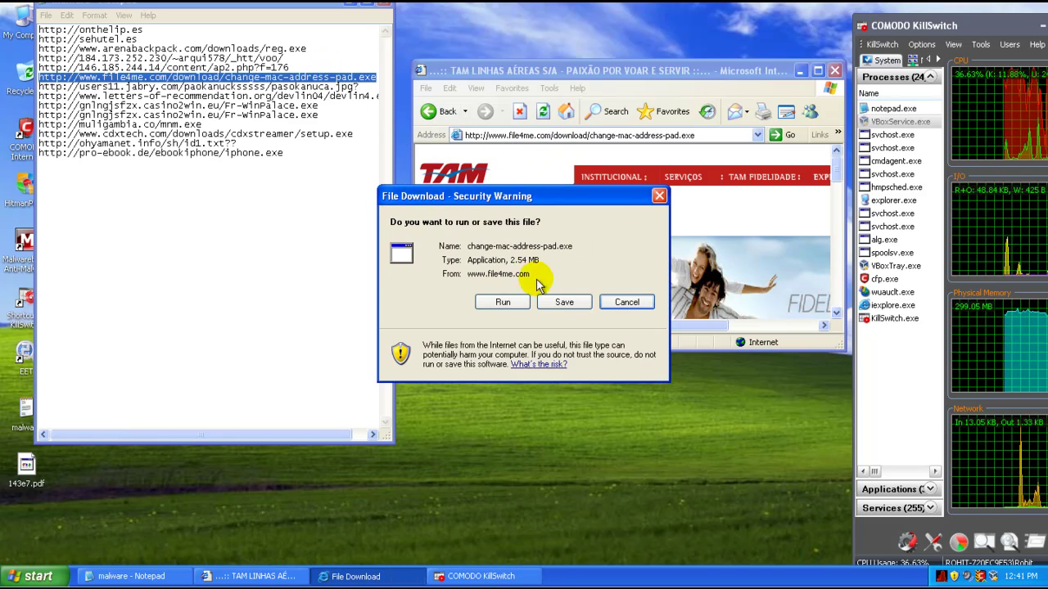
pyautogui.click(501, 302)
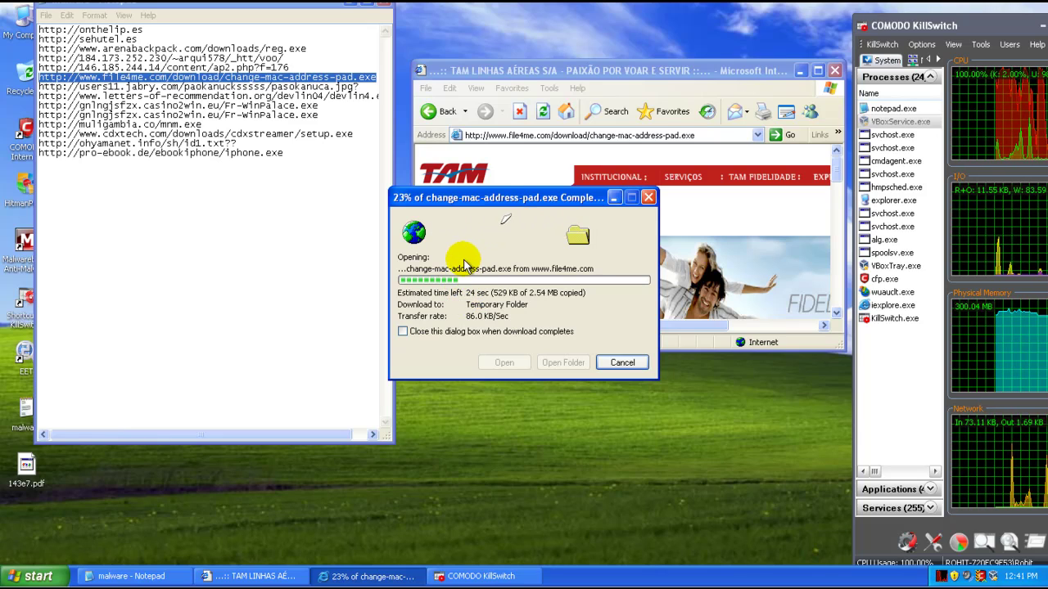
pyautogui.click(288, 85)
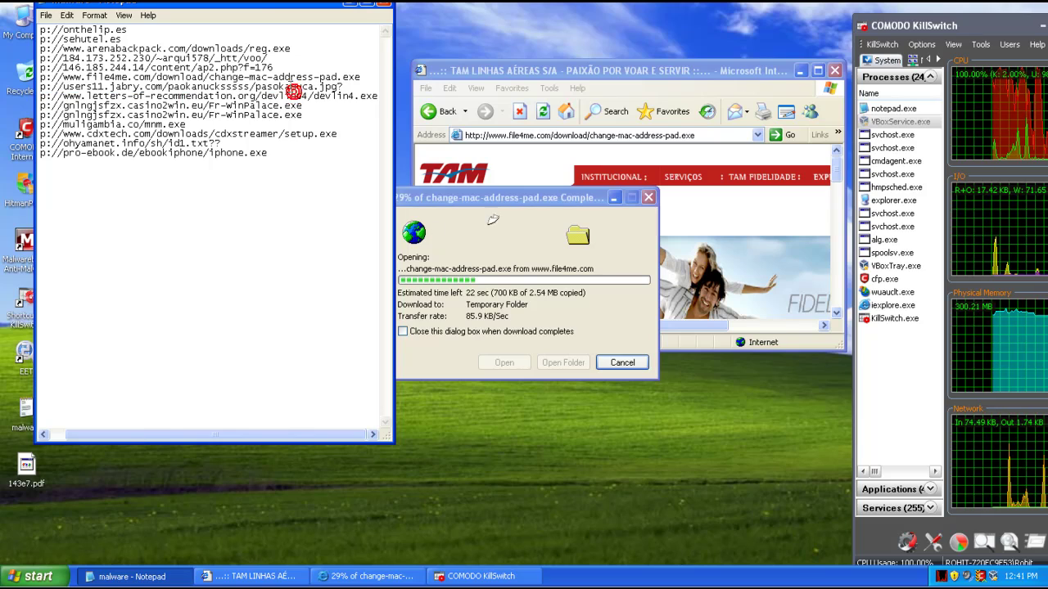
pyautogui.doubleClick(288, 86)
pyautogui.hotkey('ctrl', 'c')
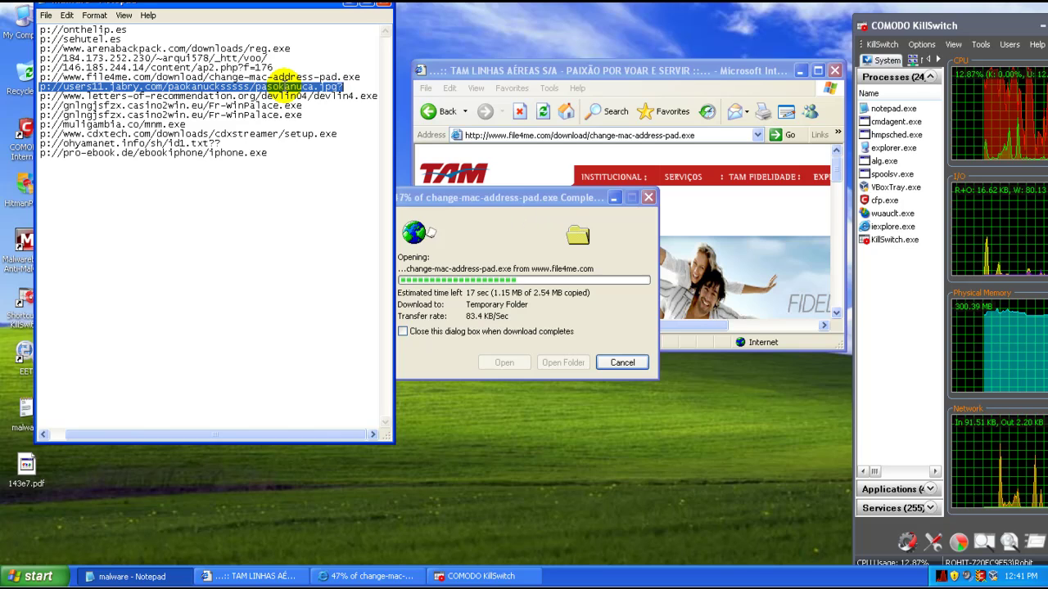
pyautogui.click(537, 207)
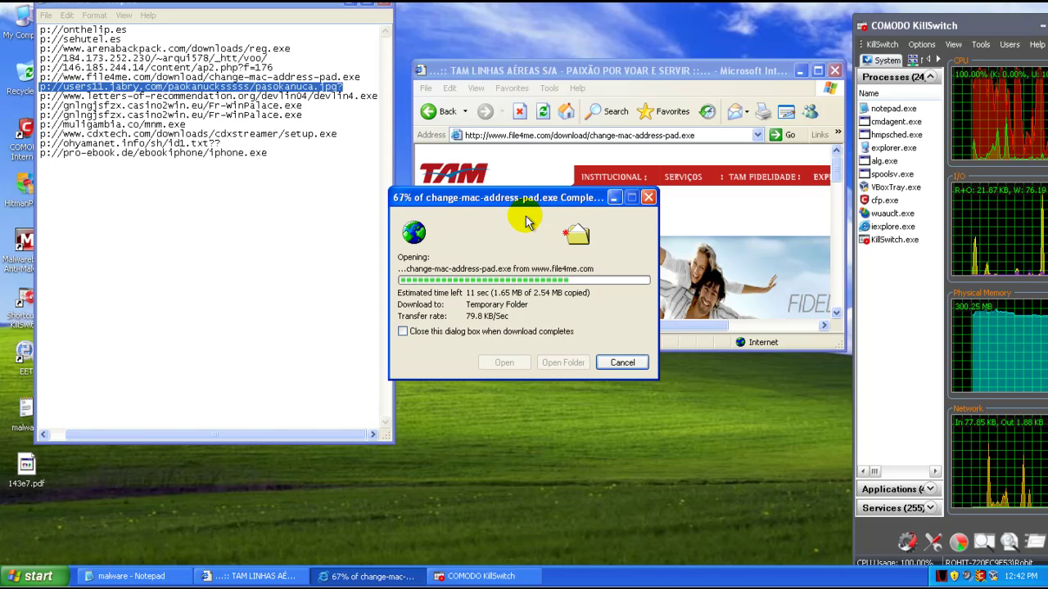
pyautogui.click(530, 135)
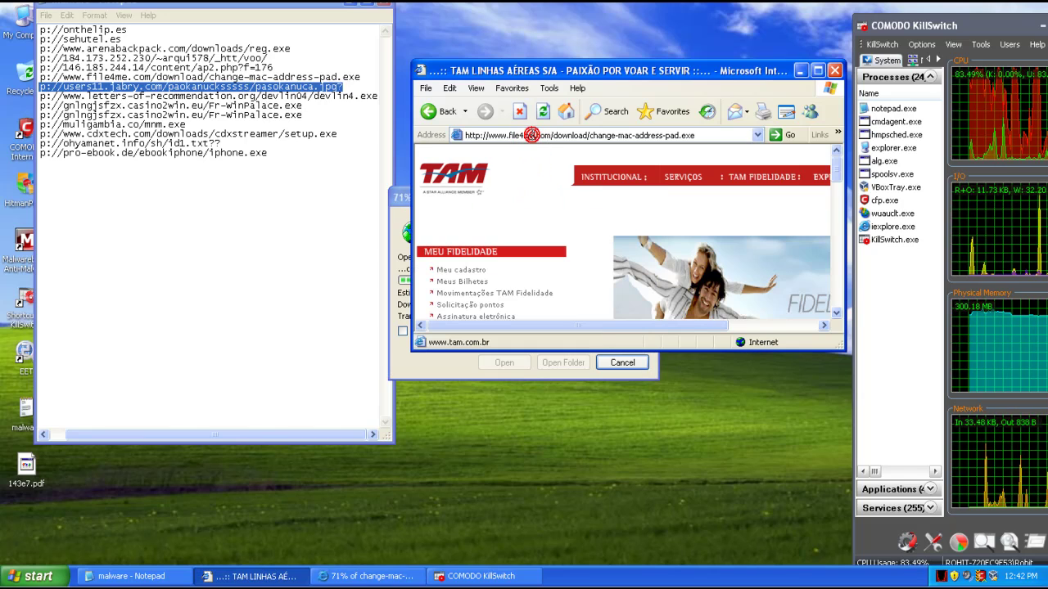
pyautogui.hotkey('ctrl', 'v')
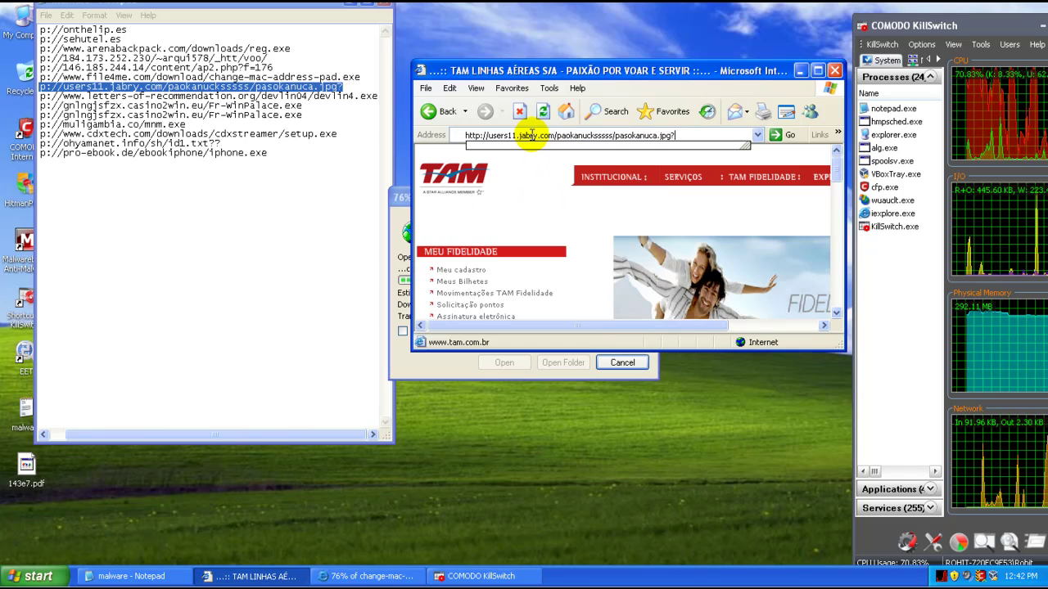
pyautogui.press('Return')
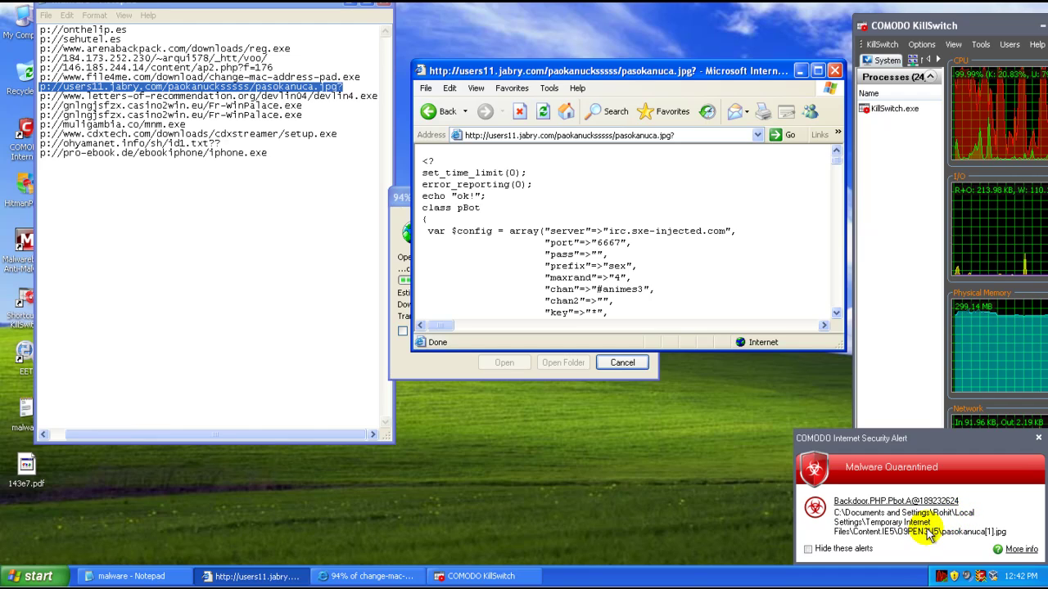
# Run change-mac-address-pad.exe despite its unverified publisher and sandbox it in the Defense+ alert.
pyautogui.doubleClick(174, 95)
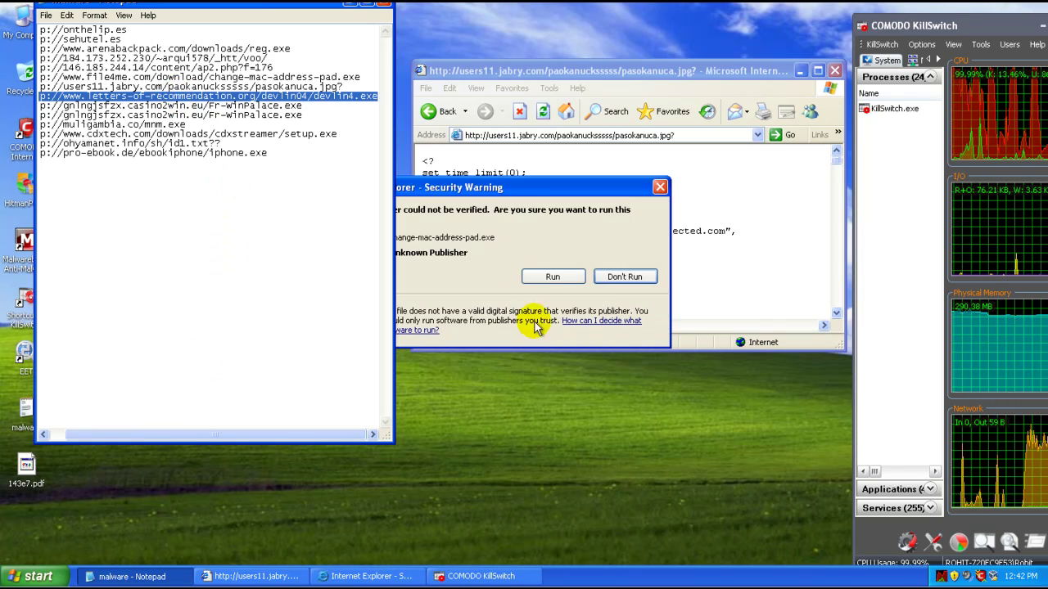
pyautogui.click(458, 203)
pyautogui.click(579, 280)
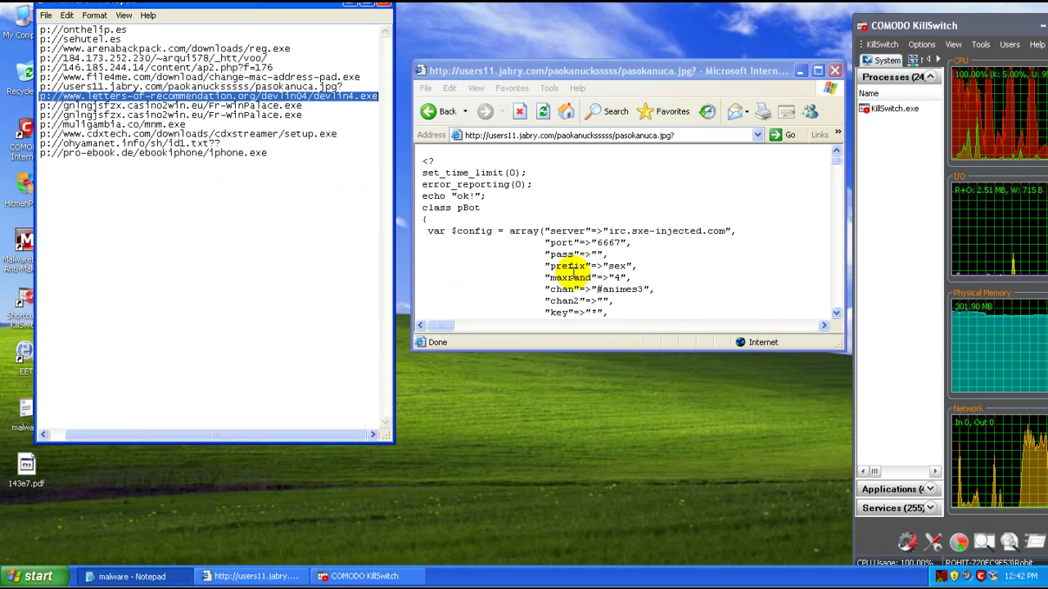
pyautogui.click(623, 136)
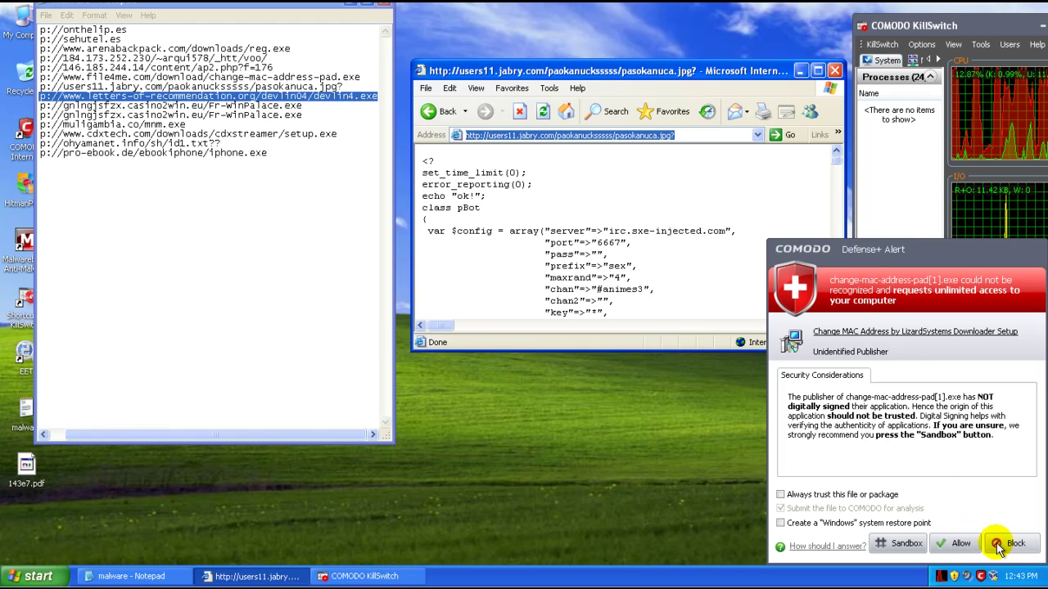
pyautogui.click(900, 543)
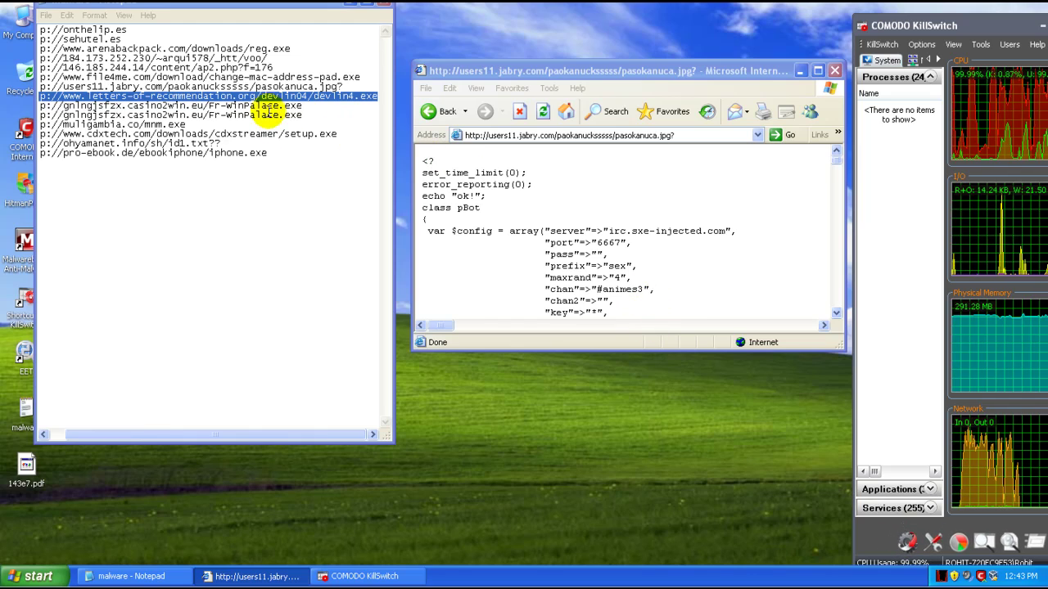
# Select the first Fr-WinPalace.exe address in the malware list and accept English as the MAC address program's setup language.
pyautogui.click(267, 105)
pyautogui.doubleClick(267, 105)
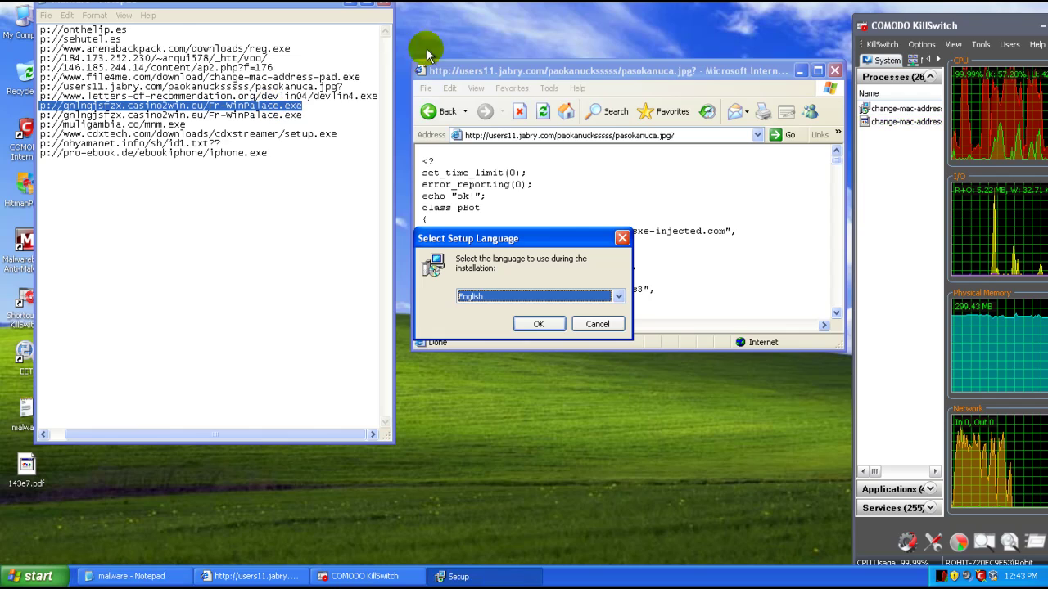
pyautogui.click(536, 324)
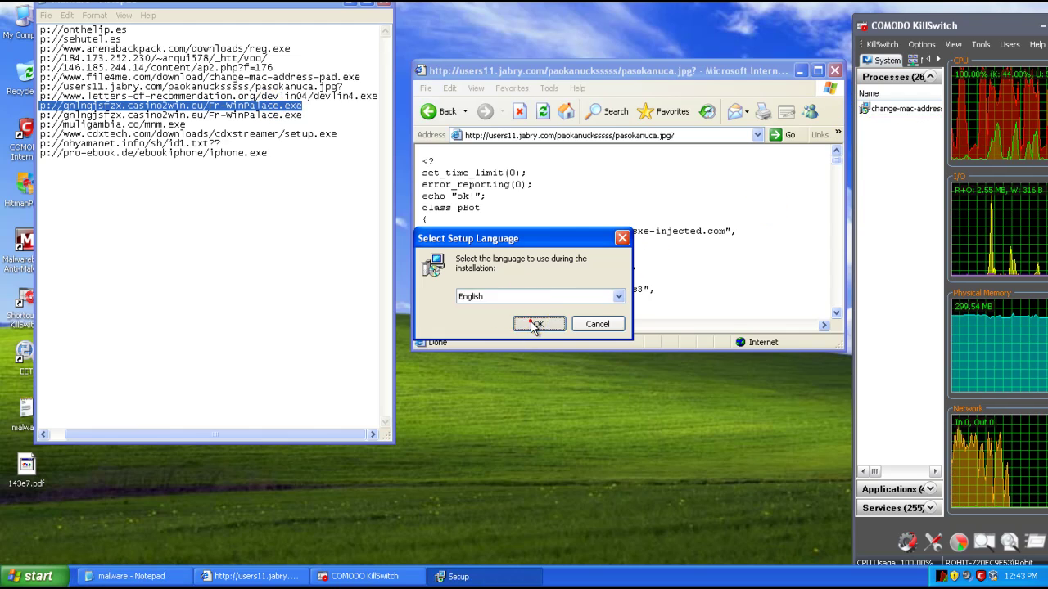
pyautogui.click(526, 332)
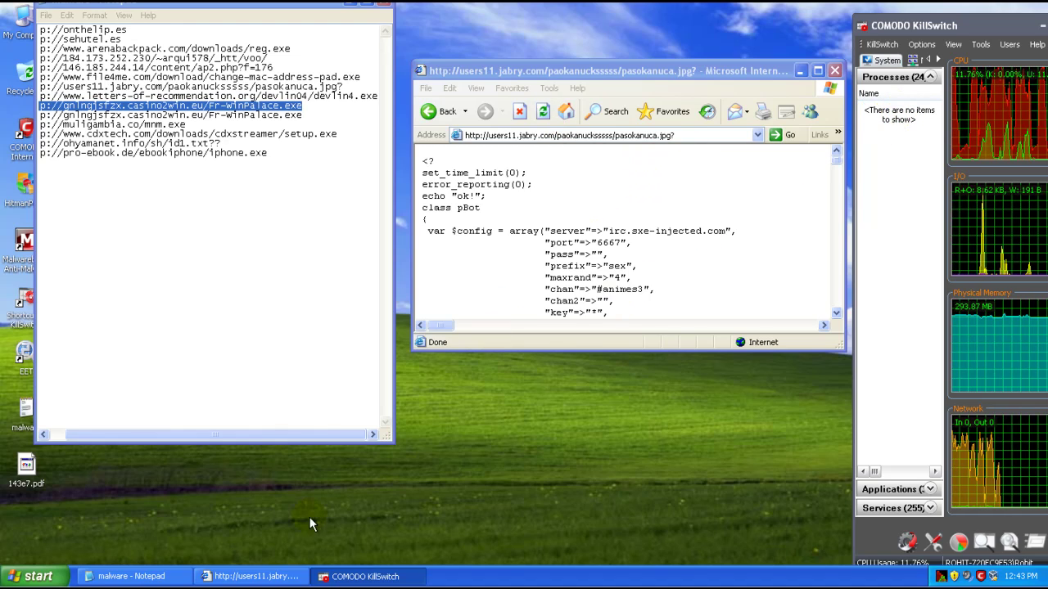
pyautogui.click(524, 172)
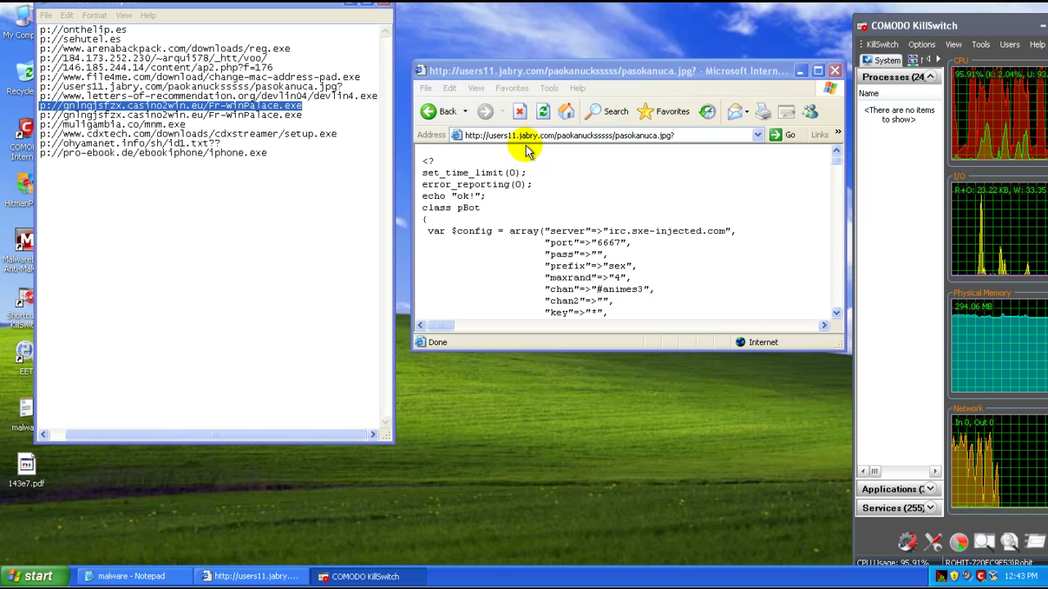
pyautogui.click(526, 136)
pyautogui.click(527, 137)
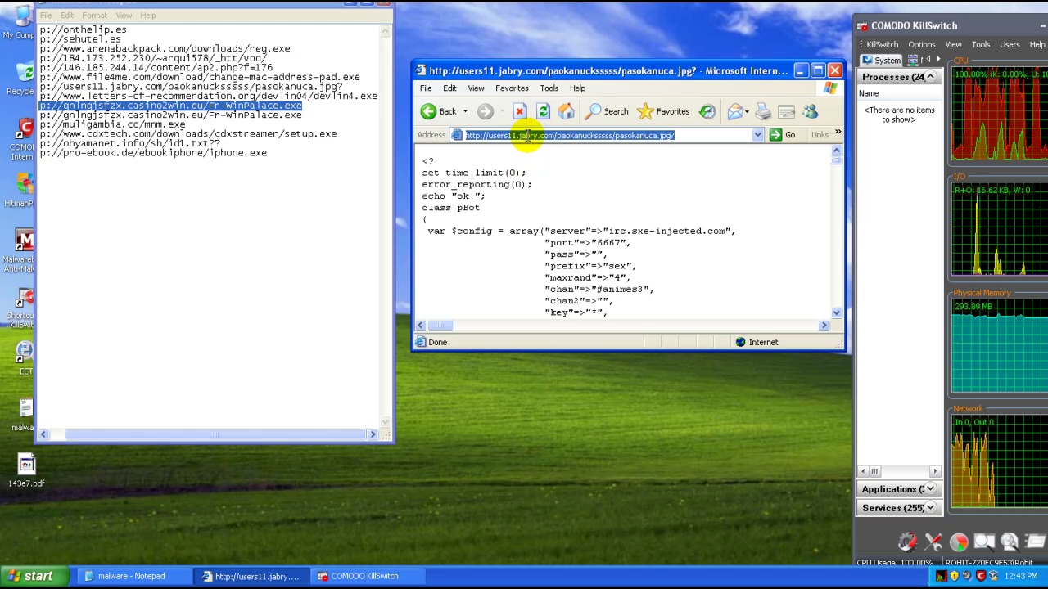
pyautogui.write('http://www.letters-of-recommendation.org/devlin04/devlin4.exe')
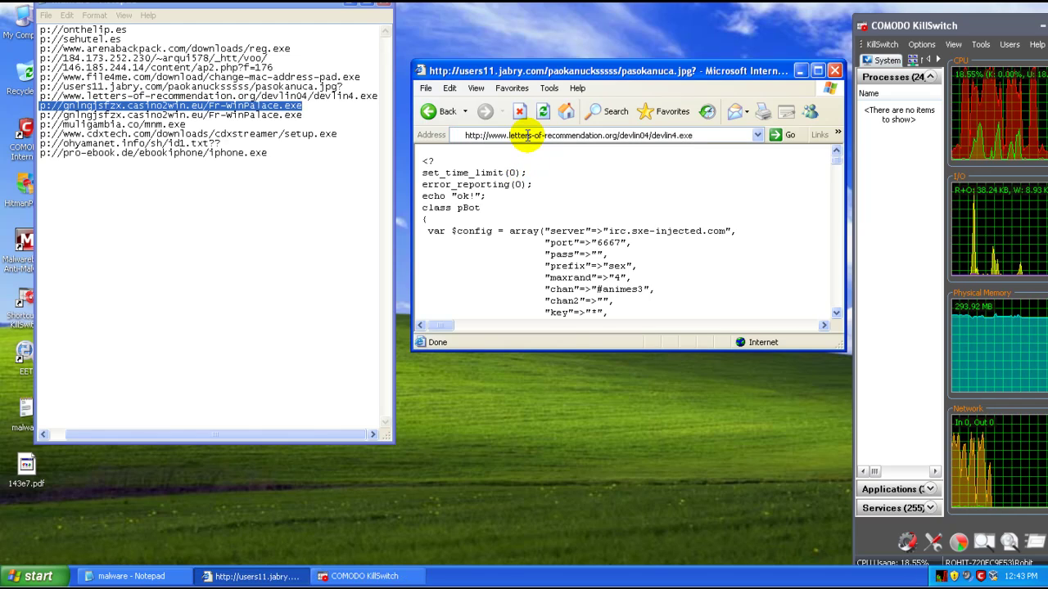
pyautogui.press('Return')
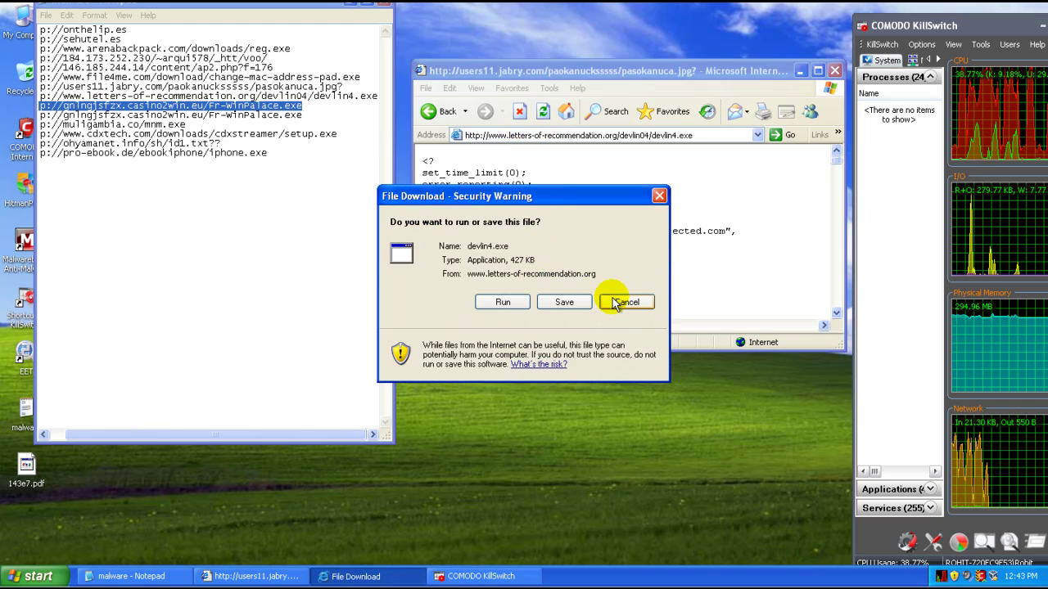
pyautogui.click(502, 302)
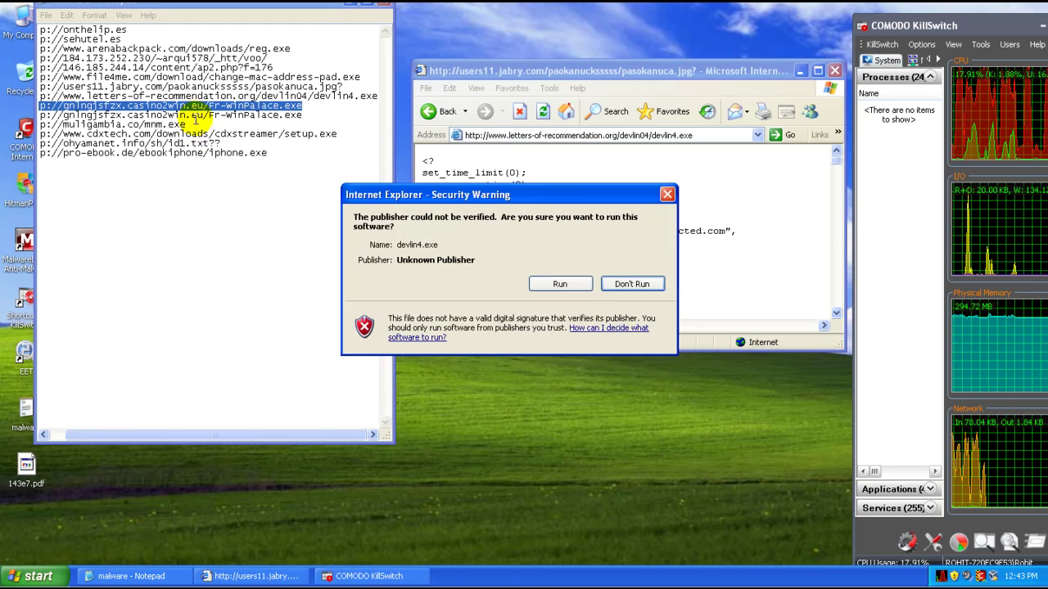
# Run devlin4.exe despite its unverified publisher and close the e-book it opens.
pyautogui.doubleClick(194, 116)
pyautogui.click(558, 284)
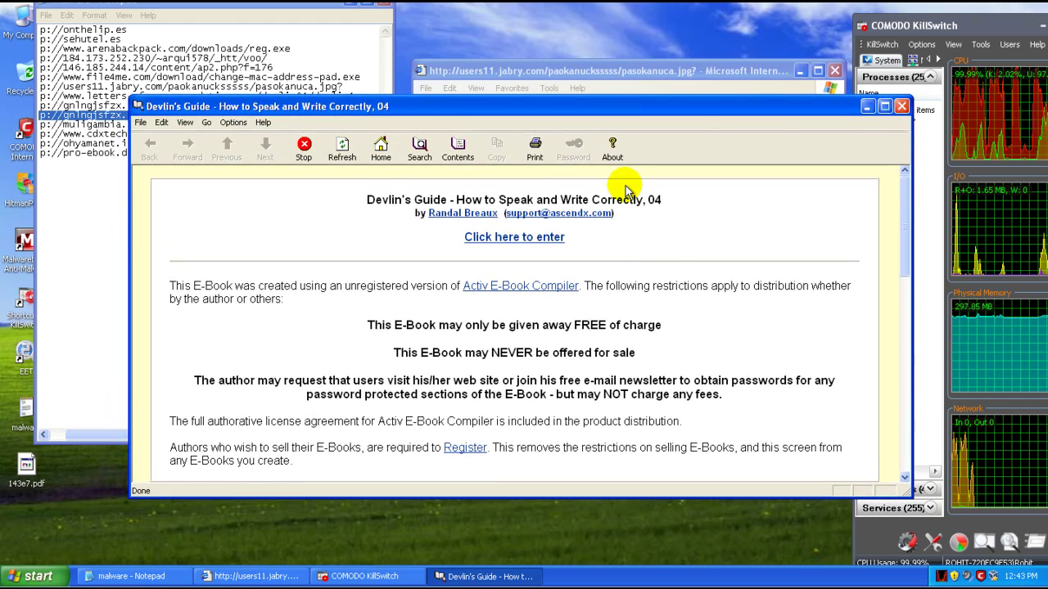
pyautogui.click(903, 108)
pyautogui.doubleClick(233, 104)
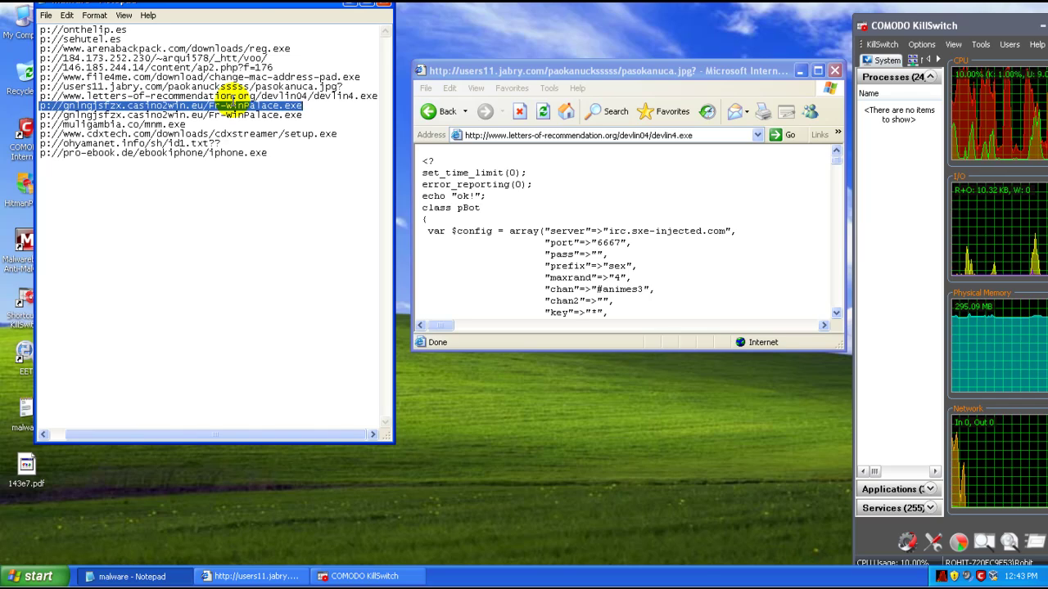
pyautogui.click(565, 129)
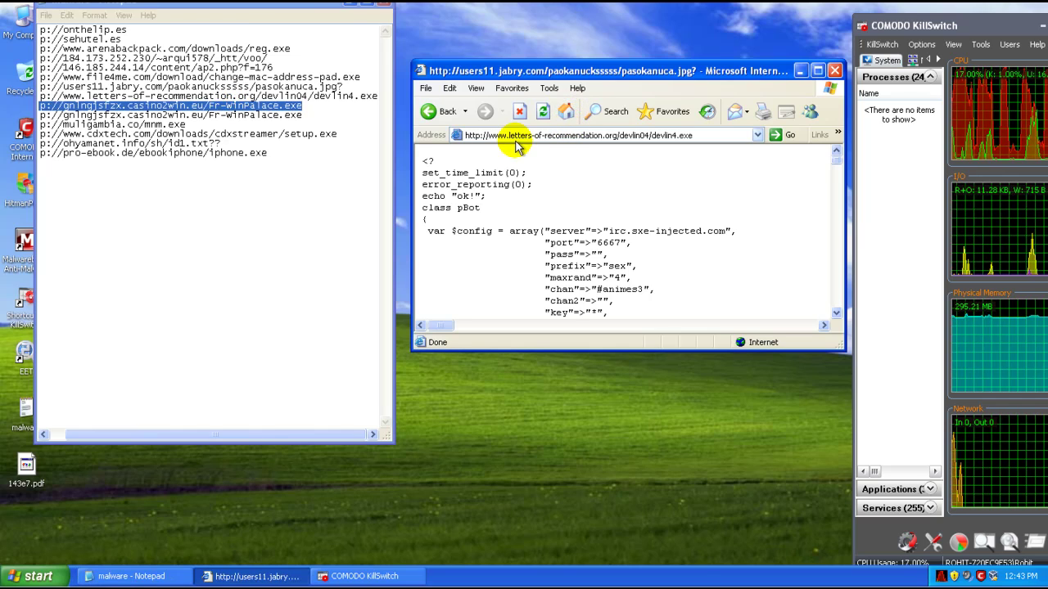
pyautogui.click(540, 135)
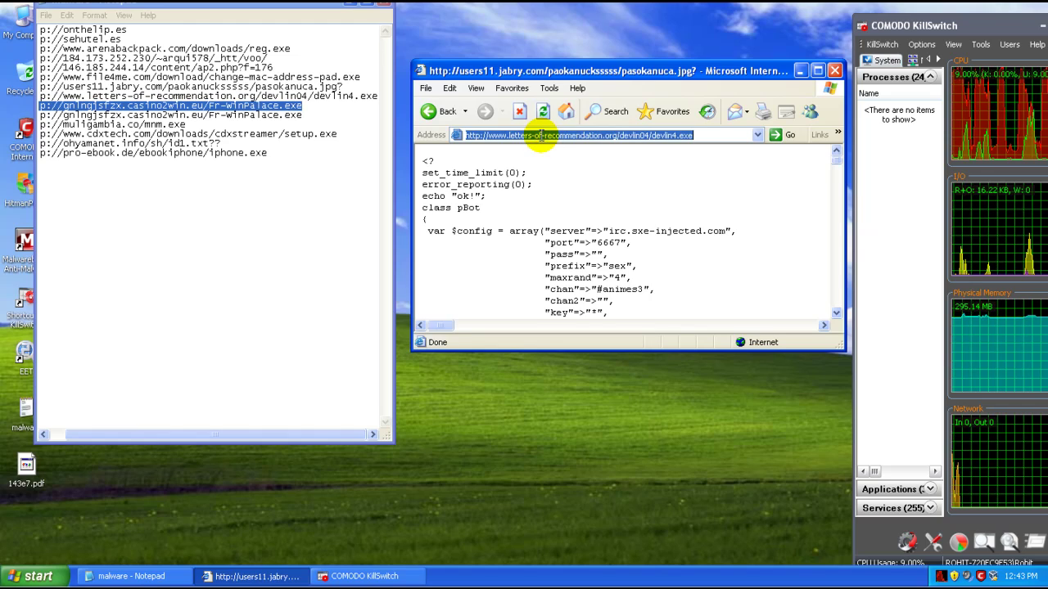
pyautogui.write('http://gnlngjsfzx.casino2win.eu/Fr-WinPalace.exe')
pyautogui.press('Return')
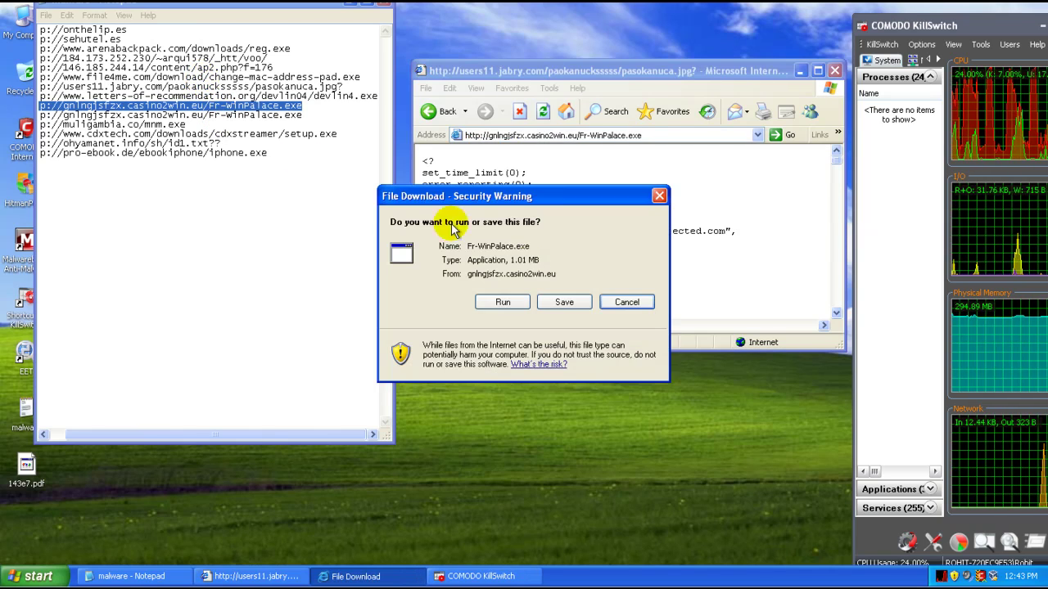
pyautogui.click(507, 302)
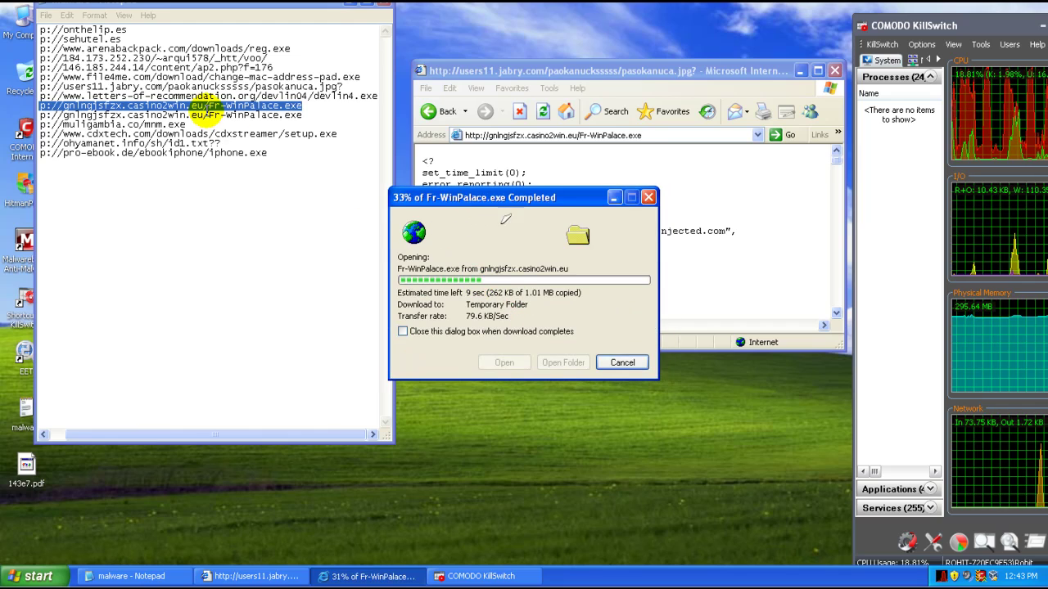
# Open the second listed Fr-WinPalace.exe address in the browser, run the offered file and dismiss the malware alert.
pyautogui.doubleClick(219, 118)
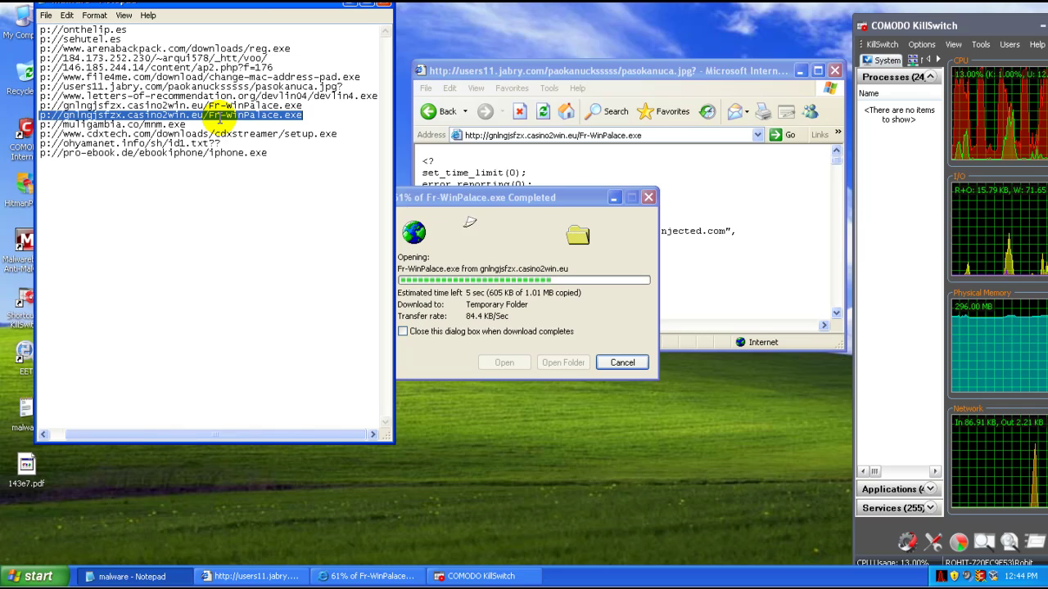
pyautogui.click(494, 146)
pyautogui.click(491, 138)
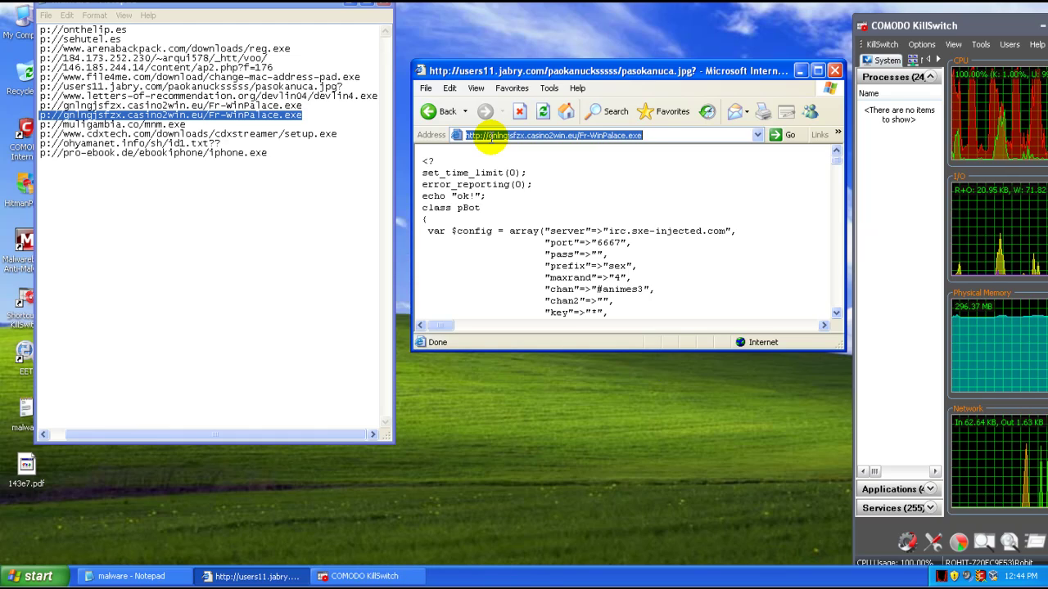
pyautogui.click(491, 138)
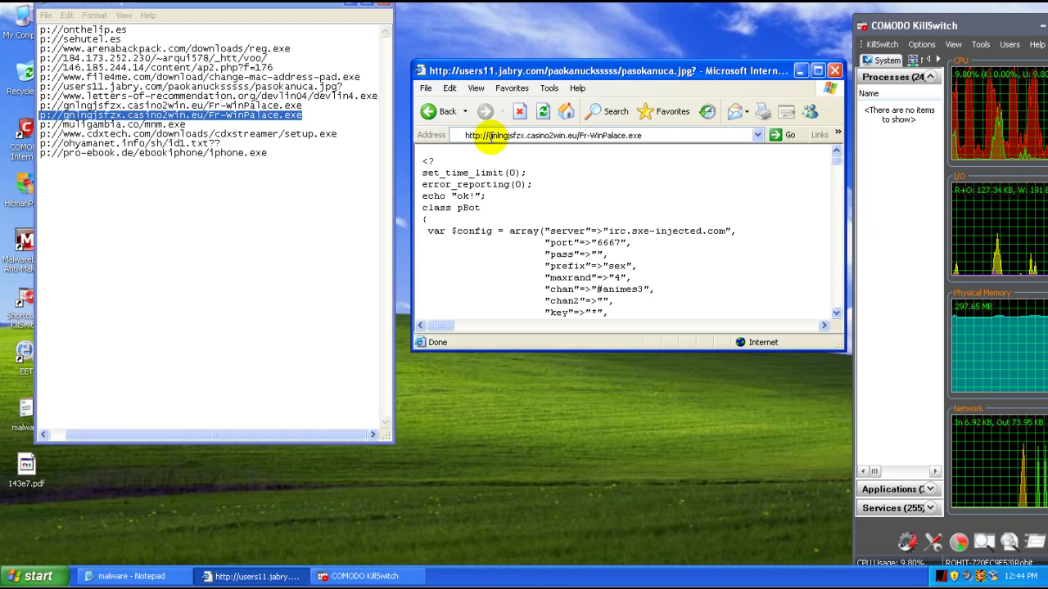
pyautogui.press('Return')
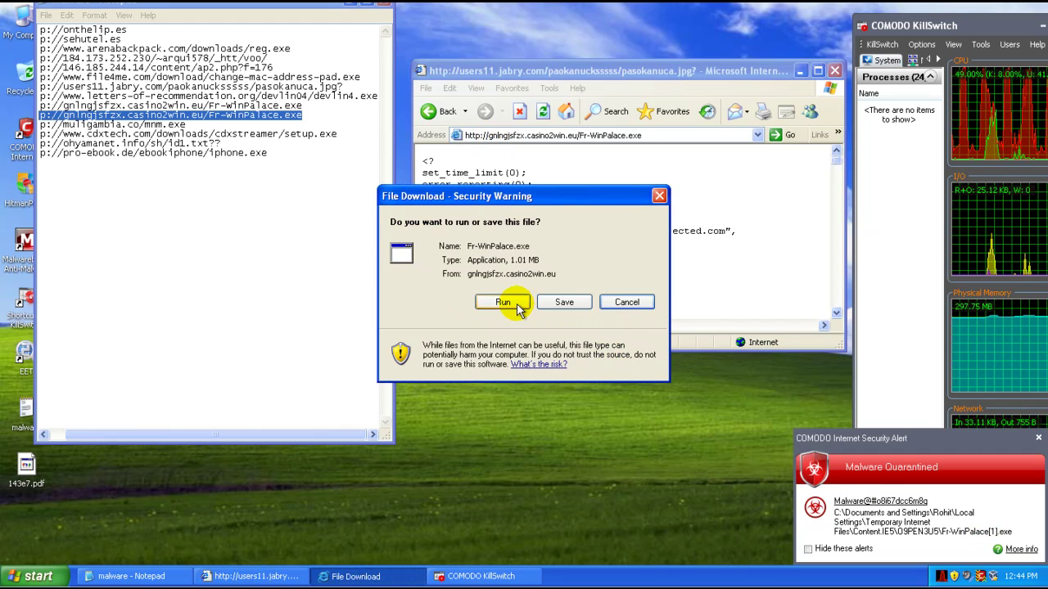
pyautogui.click(517, 307)
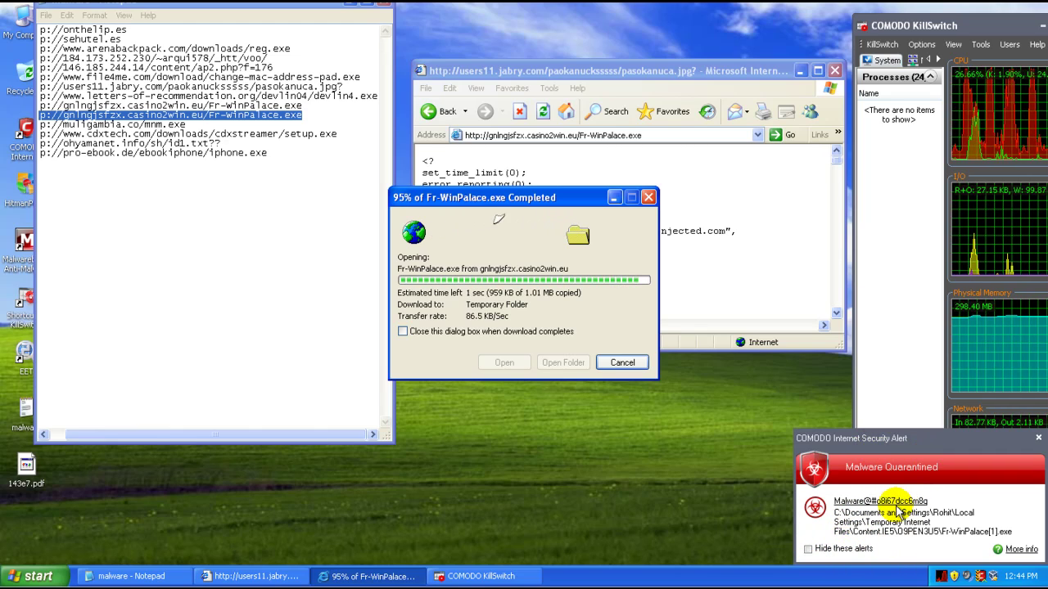
pyautogui.click(1038, 439)
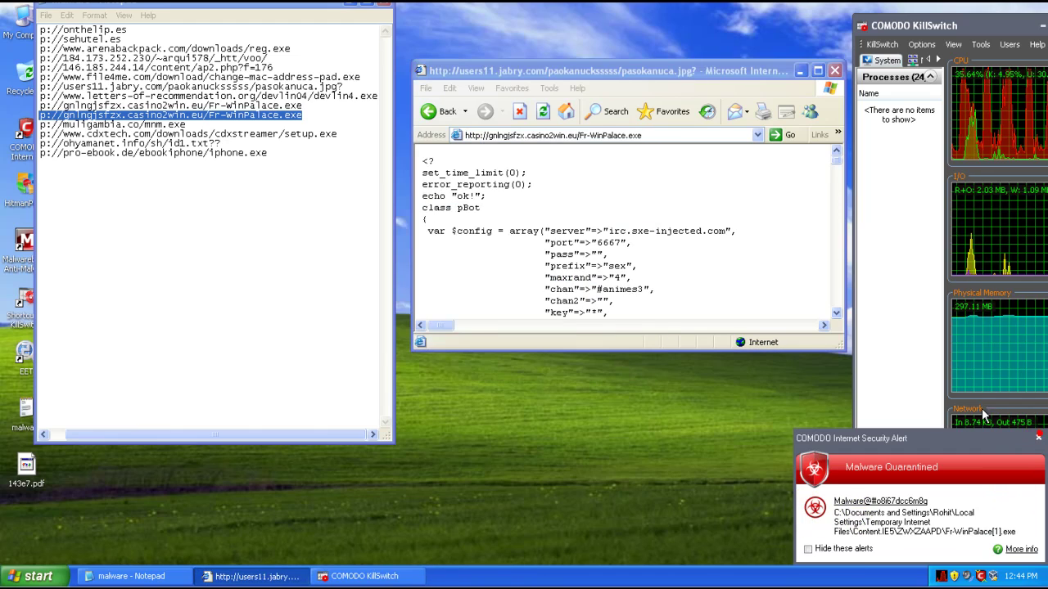
# Request the Fr-WinPalace.exe address again, copy the muligambia.co/mnm.exe address from the list and choose to run the offered Fr-WinPalace.exe.
pyautogui.click(543, 135)
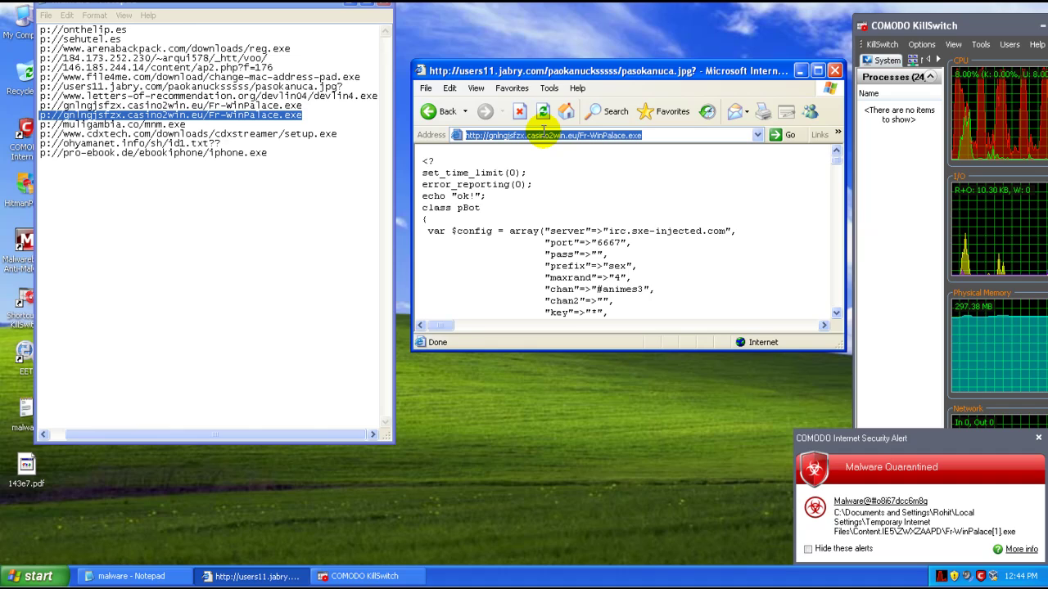
pyautogui.click(542, 133)
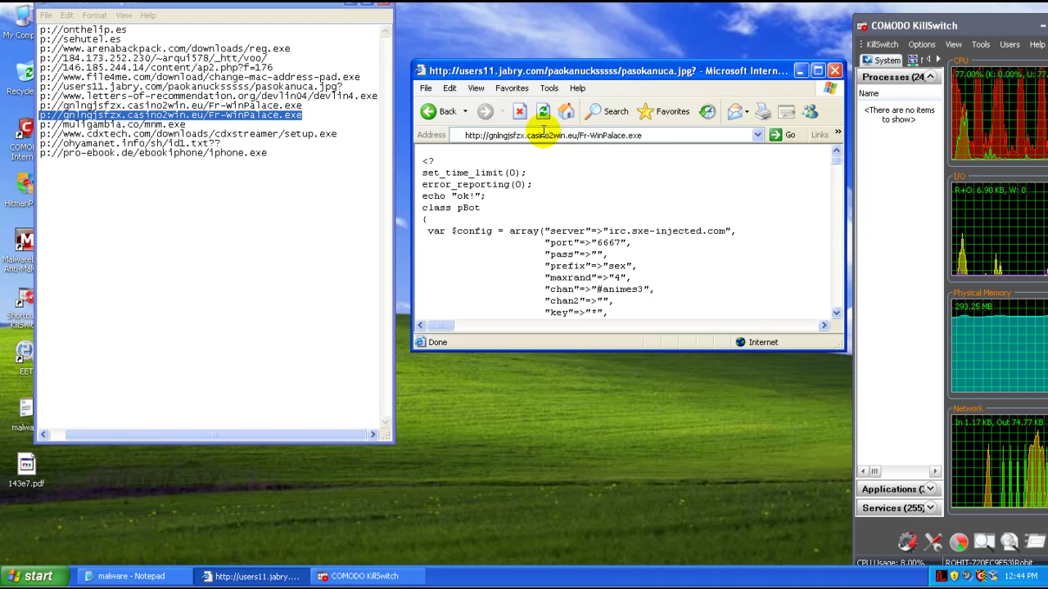
pyautogui.press('Return')
pyautogui.doubleClick(108, 124)
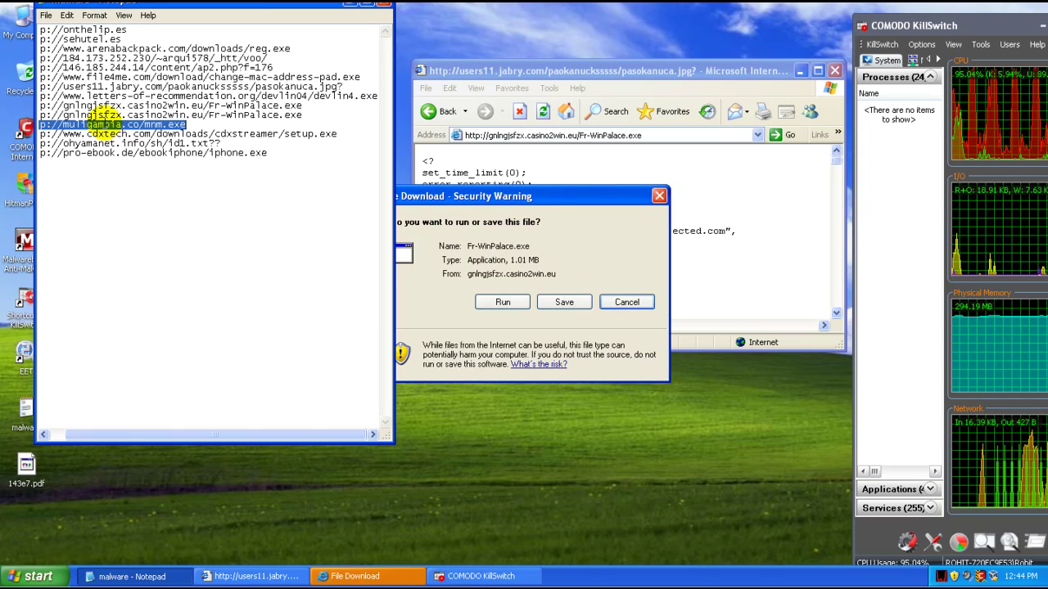
pyautogui.click(490, 302)
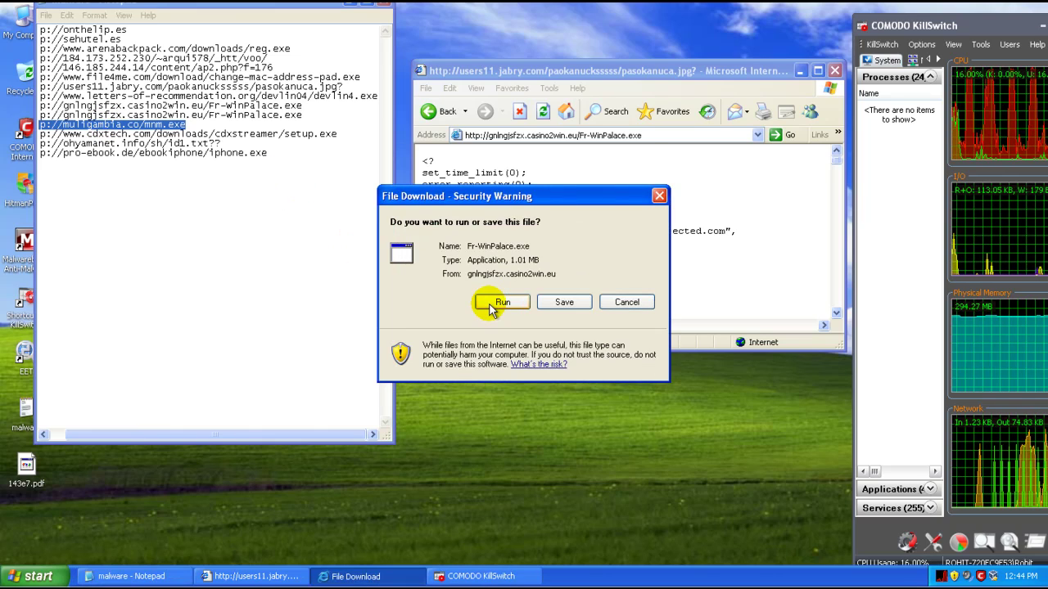
pyautogui.click(491, 302)
pyautogui.click(547, 135)
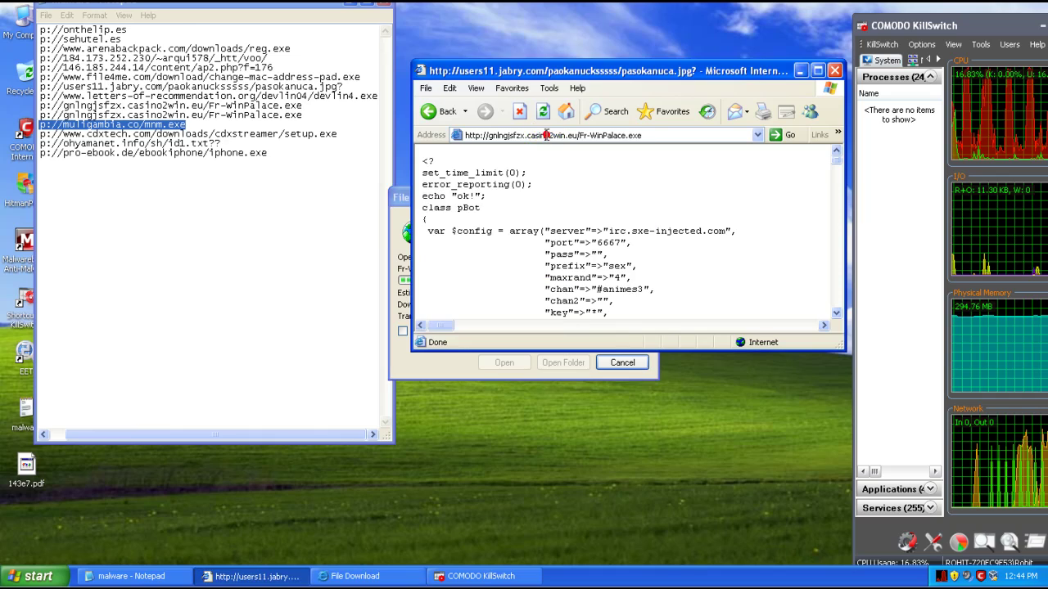
pyautogui.click(547, 135)
pyautogui.write('http://muligambia.co/mnm.exe')
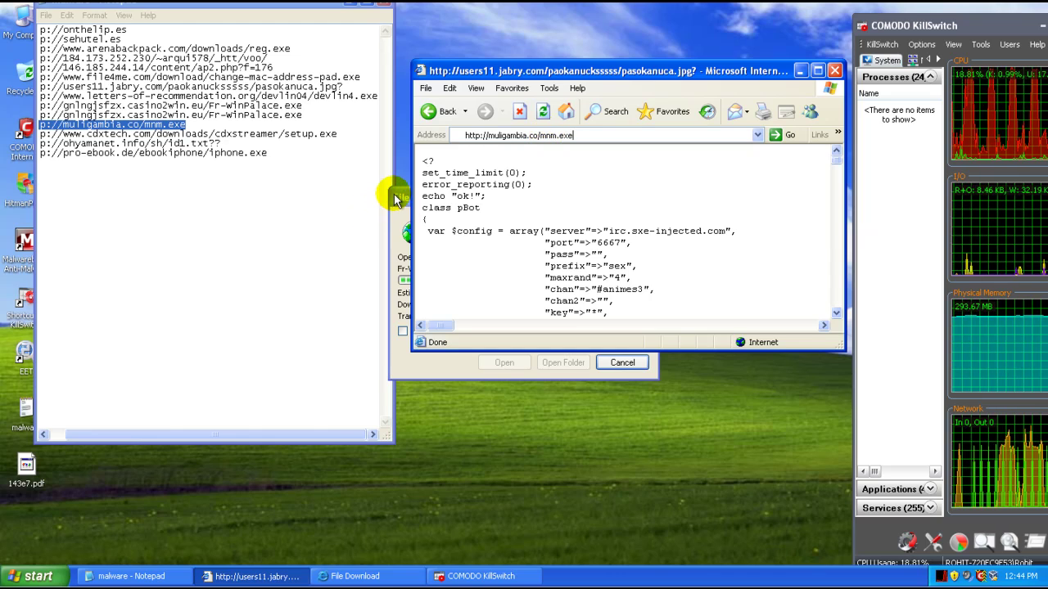
pyautogui.click(394, 197)
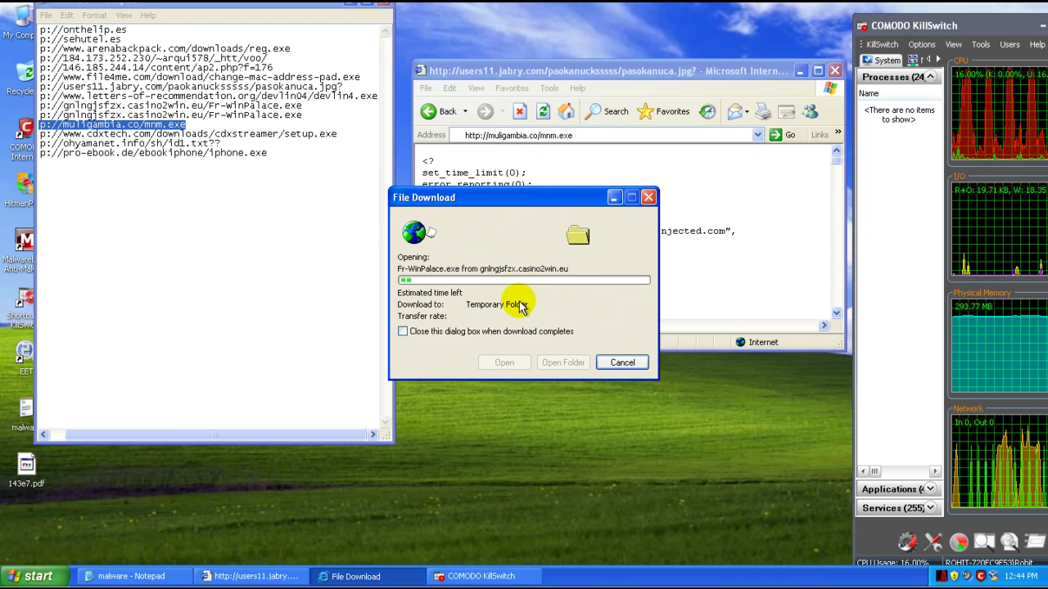
pyautogui.click(440, 337)
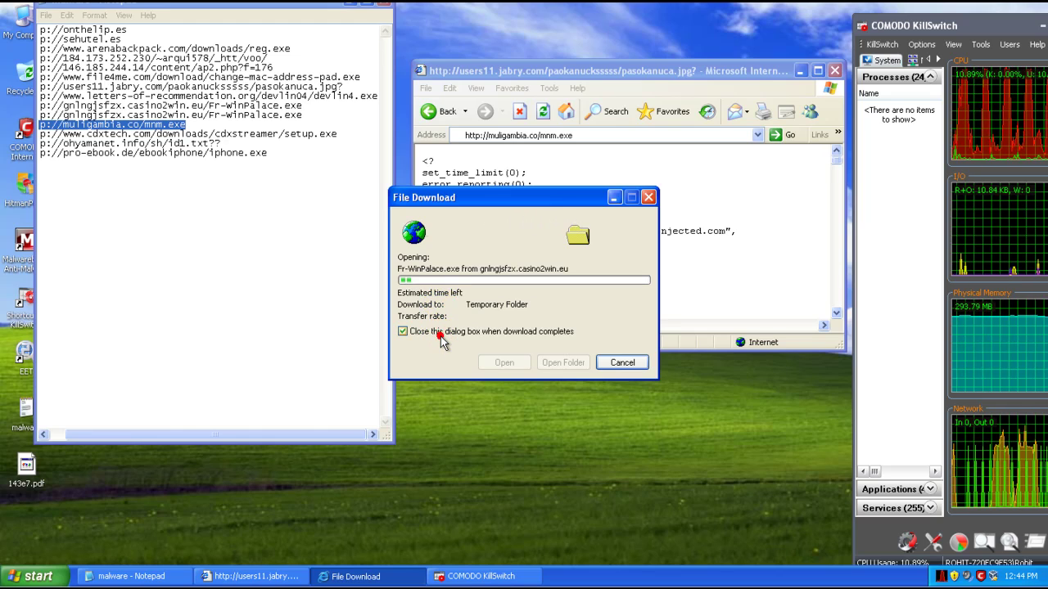
pyautogui.click(436, 336)
pyautogui.click(524, 135)
pyautogui.click(522, 131)
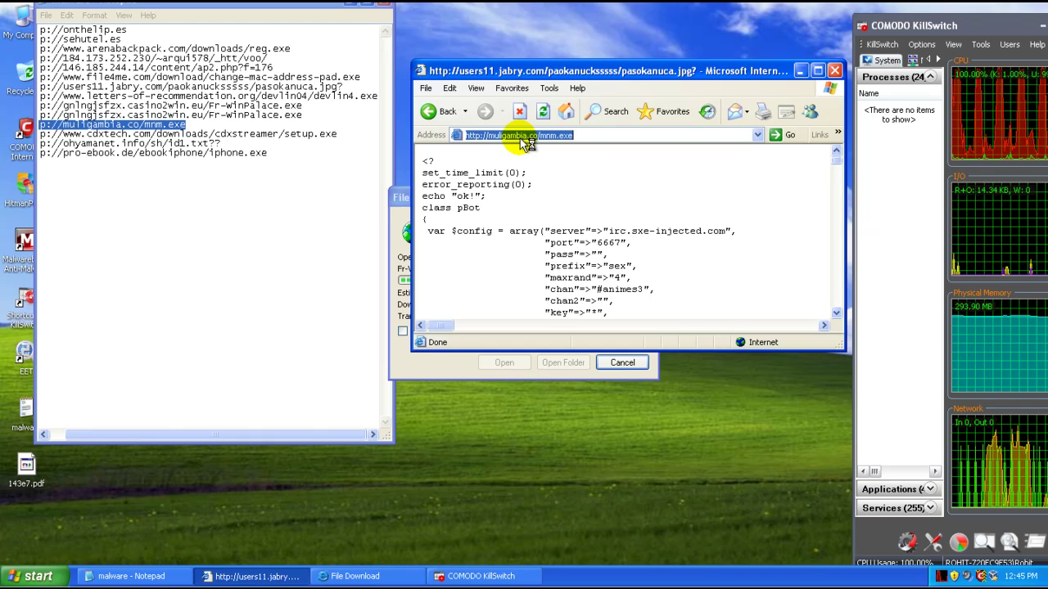
pyautogui.tripleClick(302, 134)
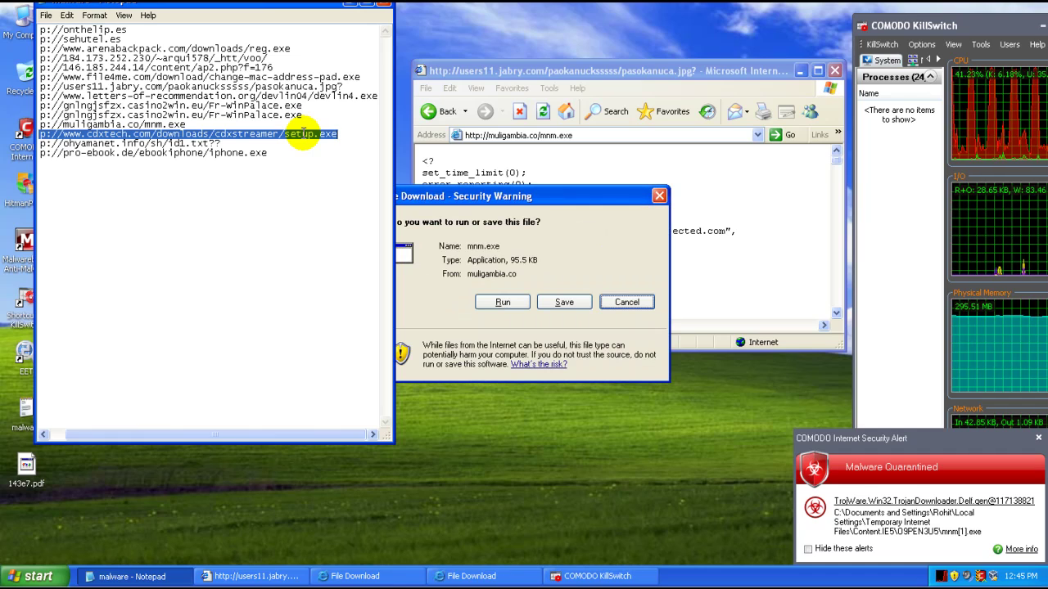
# Run mnm.exe directly from its muligambia.co download prompt.
pyautogui.click(503, 299)
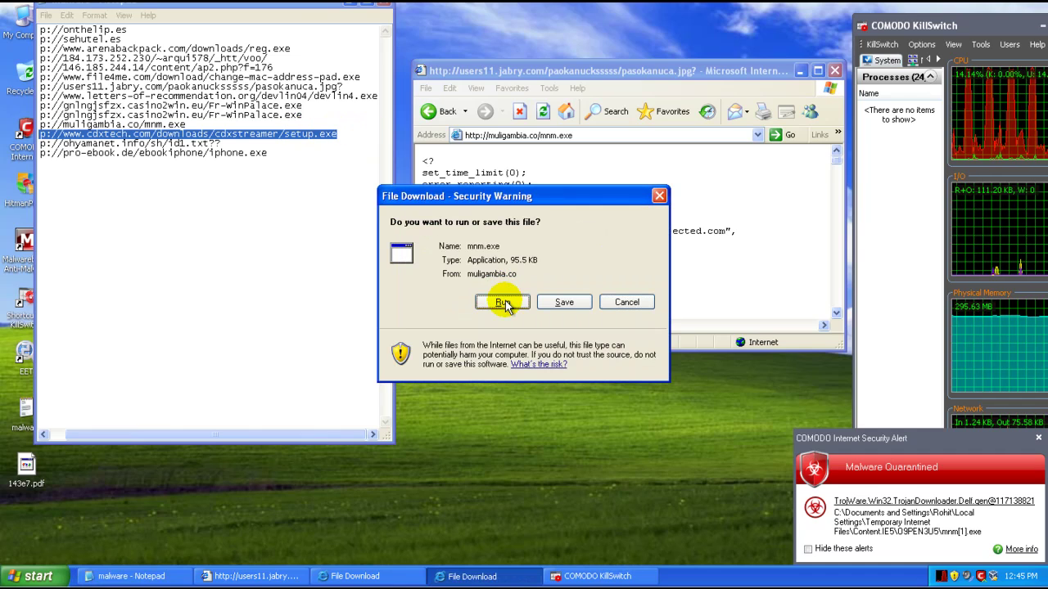
pyautogui.click(502, 302)
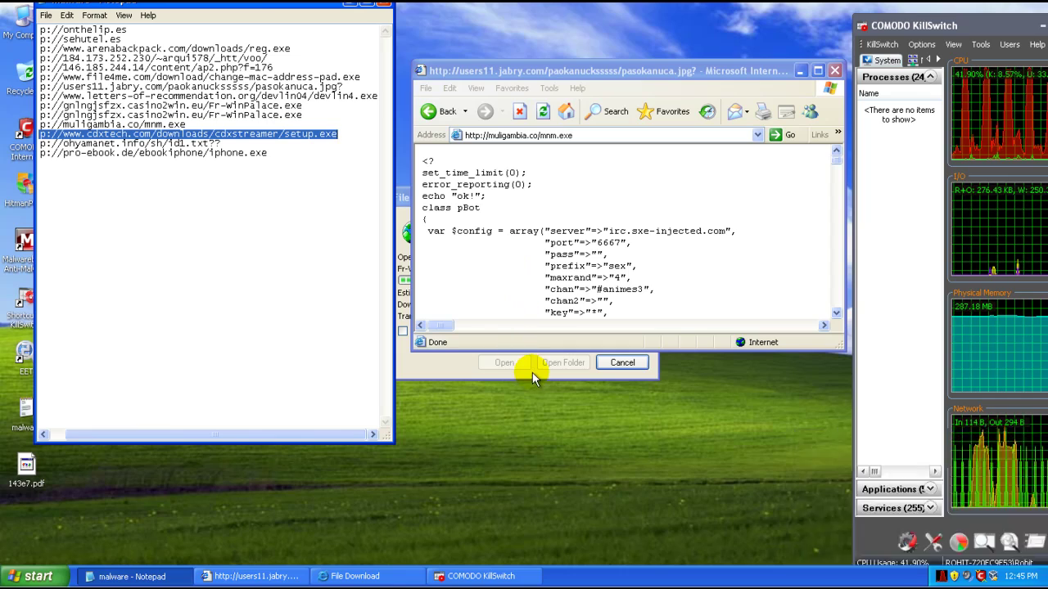
pyautogui.click(542, 135)
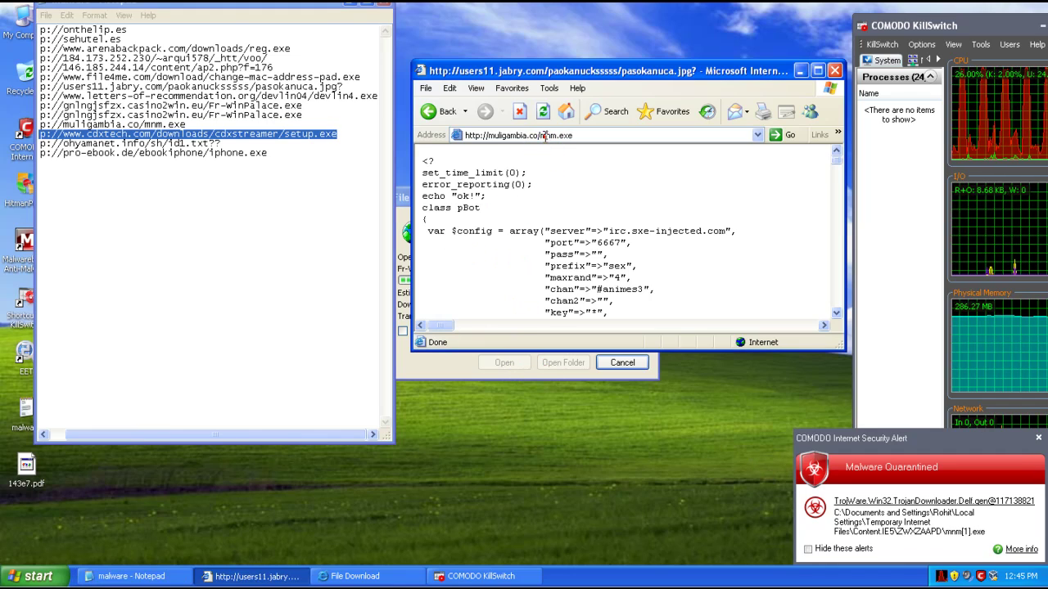
pyautogui.click(543, 138)
pyautogui.write('http://www.cdxtech.com/downloads/cdxstreamer/setup.exe')
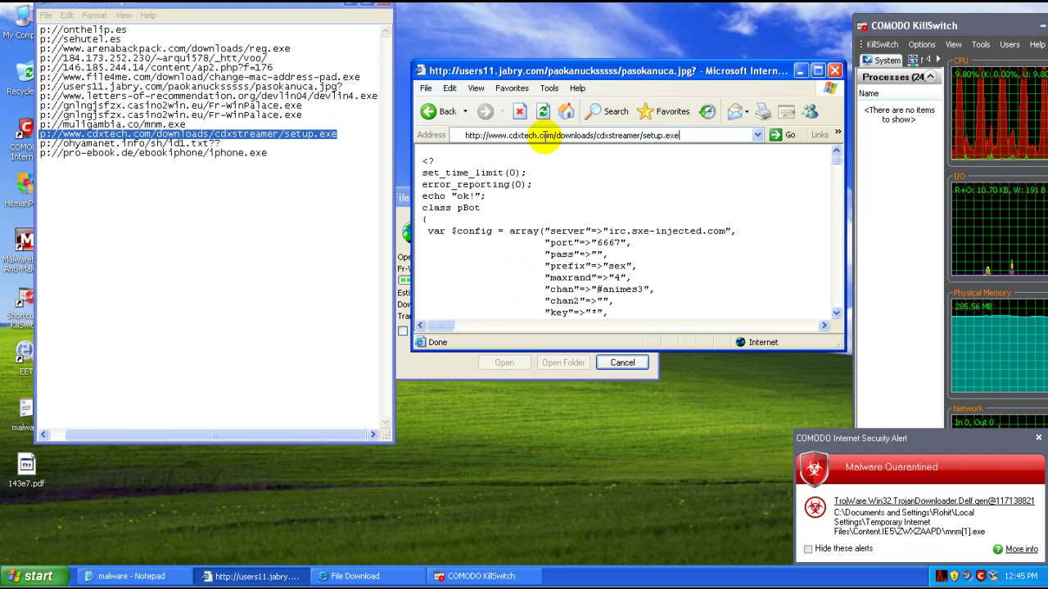
pyautogui.press('Return')
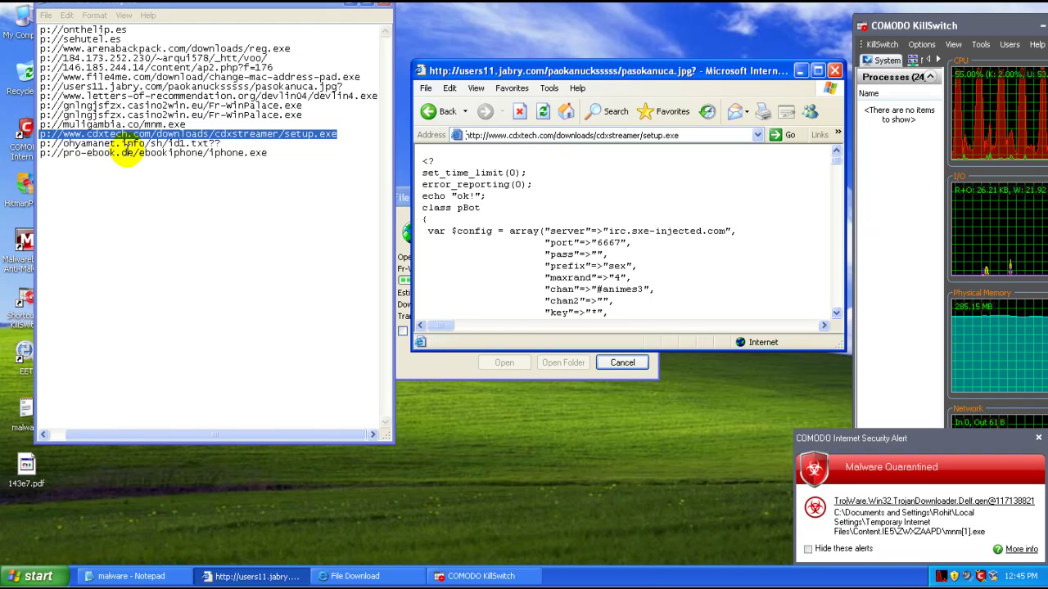
# Run the downloaded setup.exe through its security warning and start installing the CDXStreamer.SharedAddinPatch component.
pyautogui.doubleClick(129, 144)
pyautogui.click(481, 305)
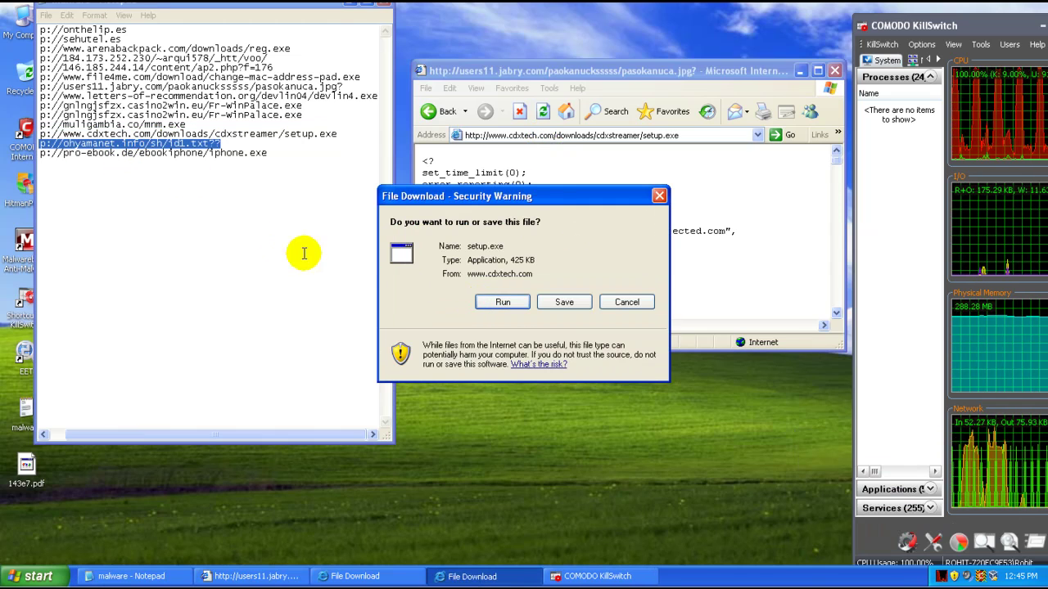
pyautogui.click(504, 302)
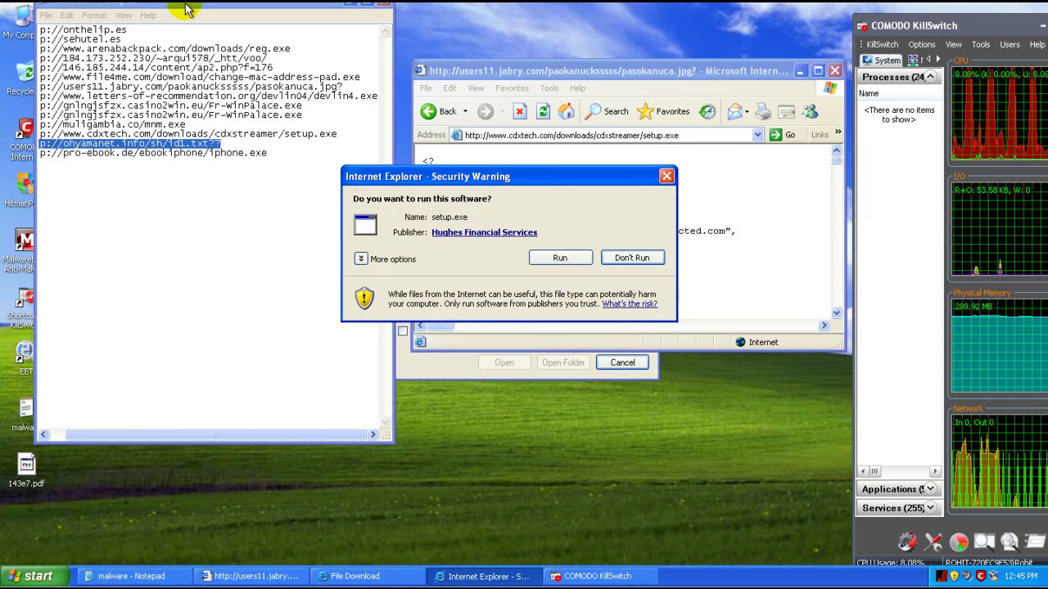
pyautogui.click(187, 8)
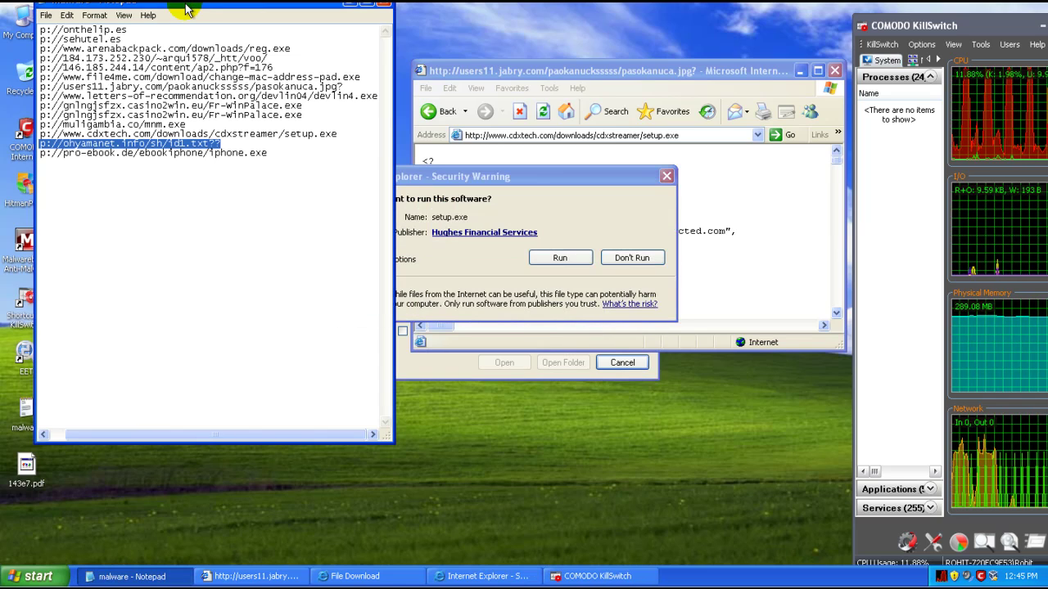
pyautogui.click(559, 259)
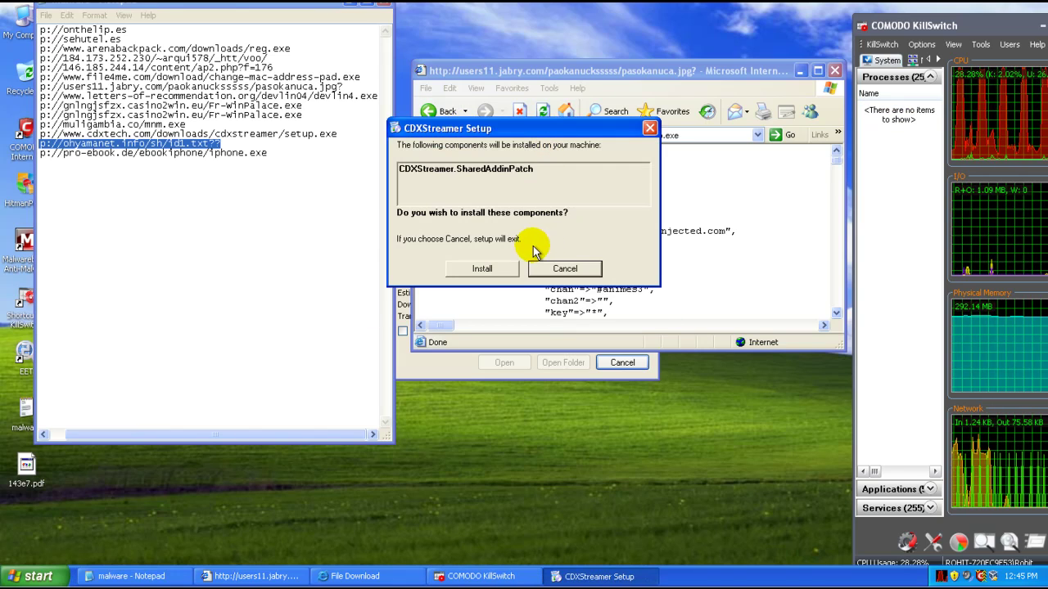
pyautogui.click(489, 268)
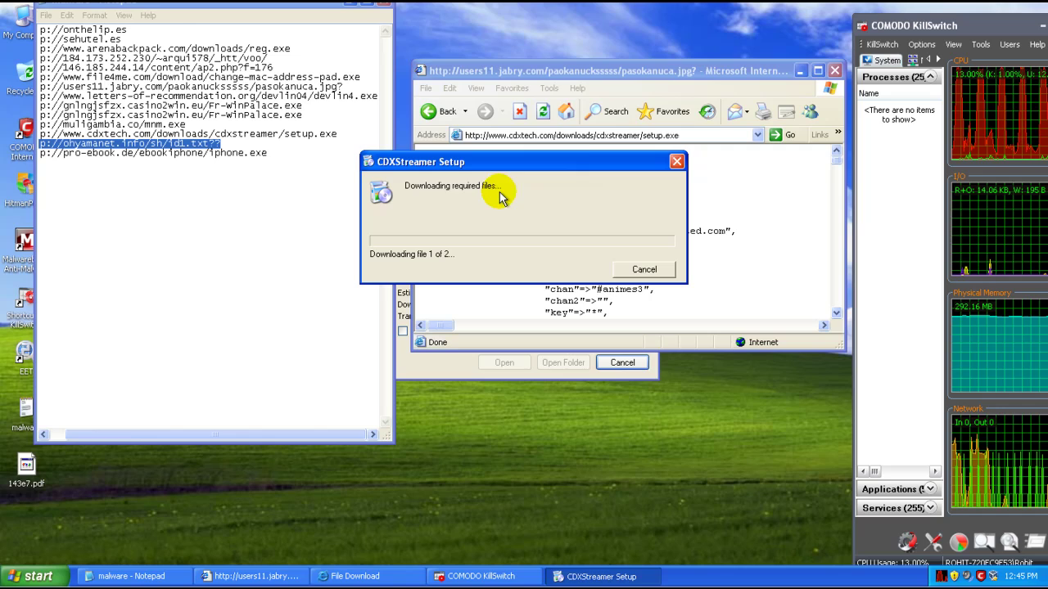
pyautogui.click(541, 134)
pyautogui.write('http://ohyamanet.info/sh/id1.txt??')
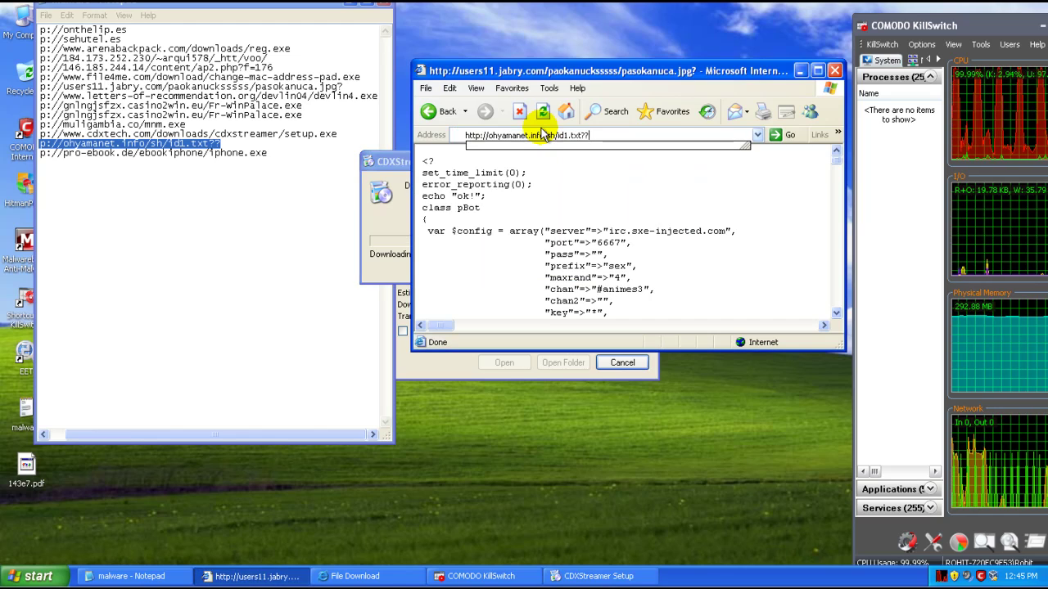
pyautogui.click(548, 135)
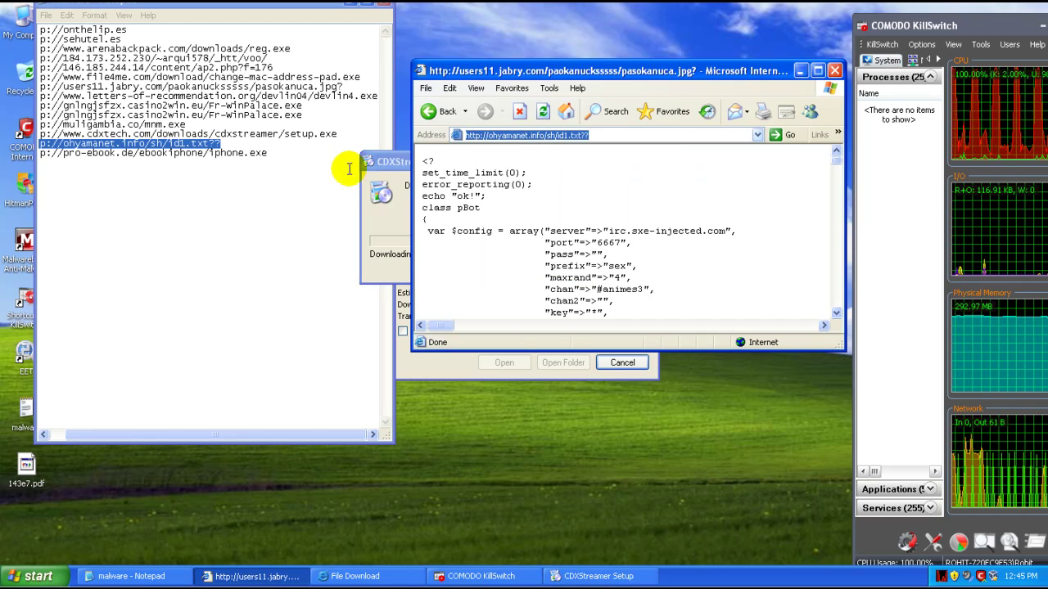
pyautogui.press('Return')
pyautogui.click(286, 155)
pyautogui.hotkey('shift', 'Home')
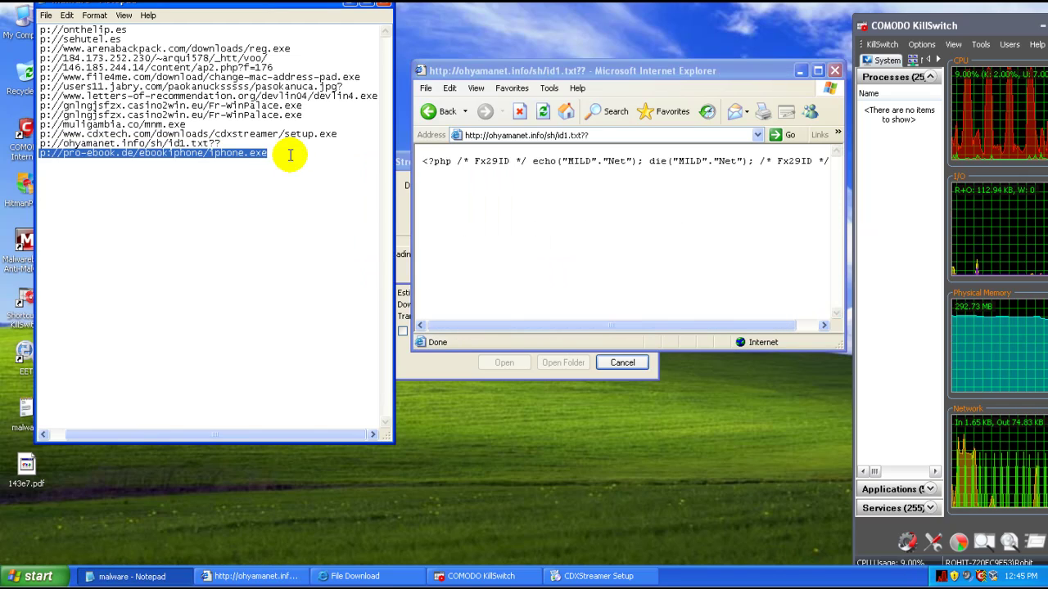
pyautogui.click(587, 136)
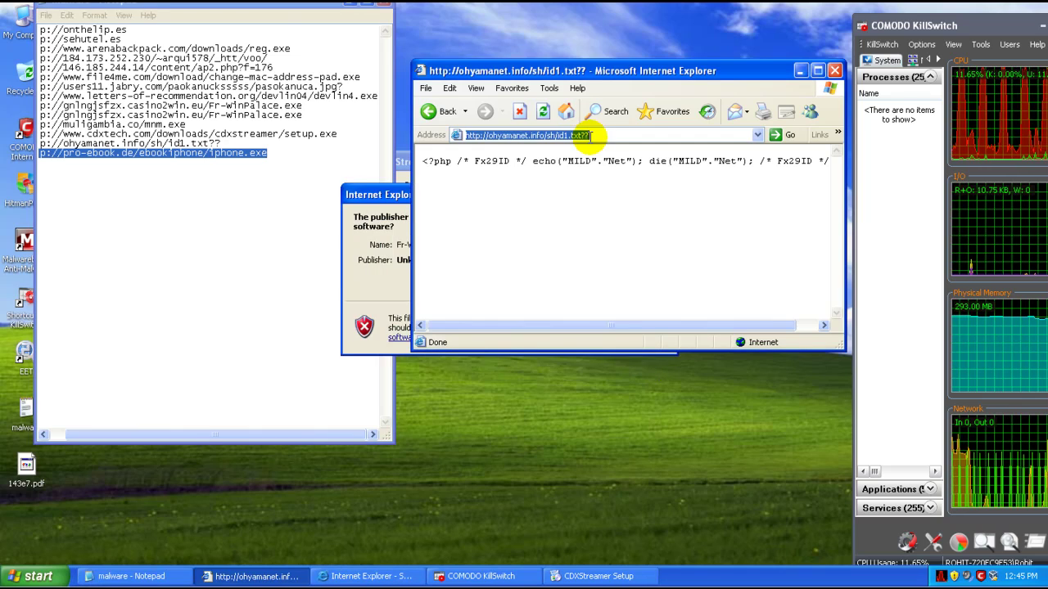
pyautogui.write('http://pro-ebook.de/ebookiphone/iphone.exe')
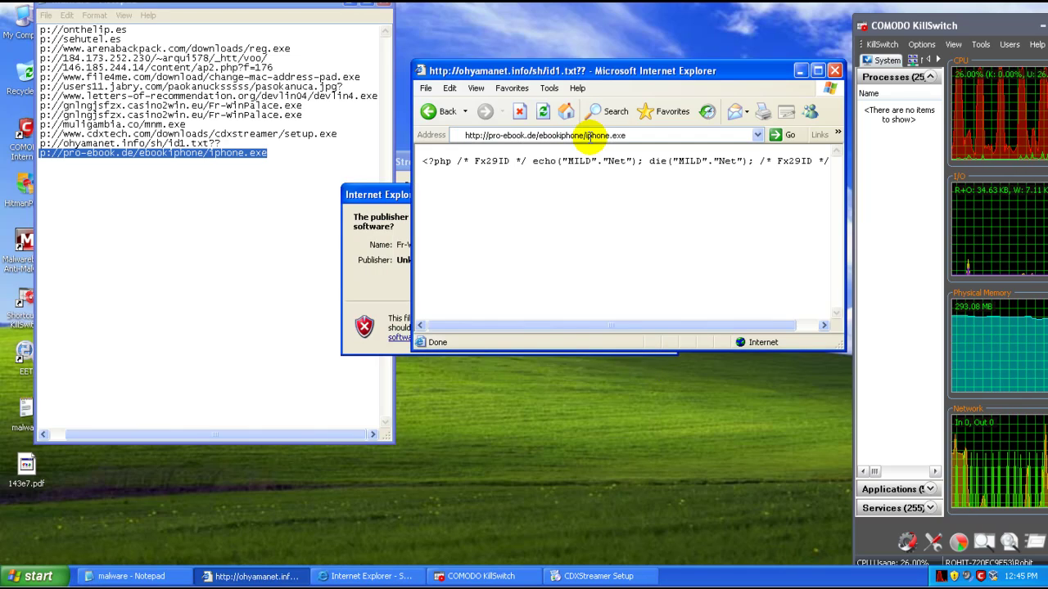
pyautogui.press('Return')
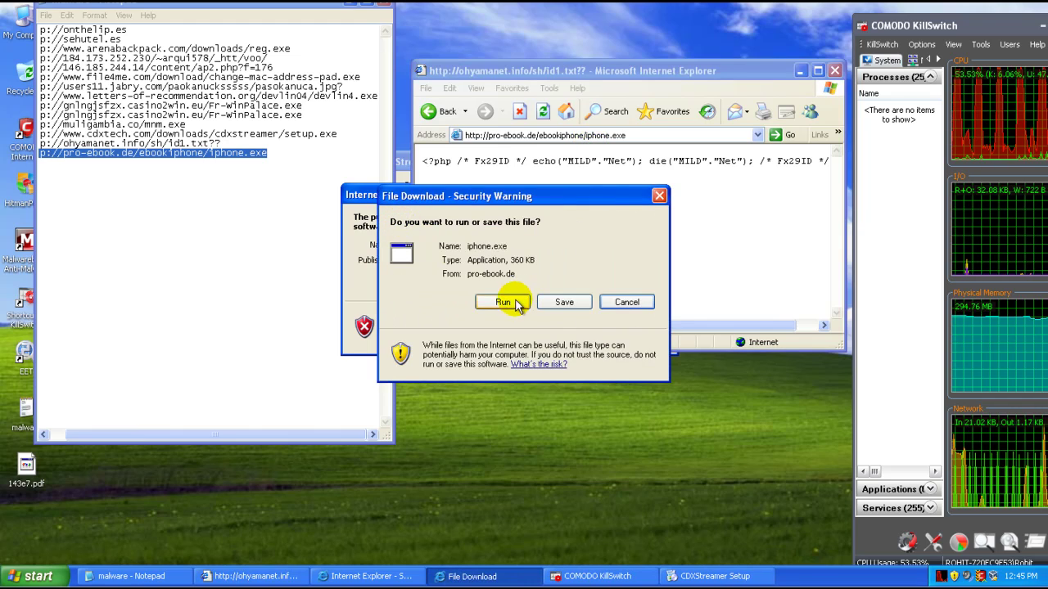
pyautogui.click(509, 299)
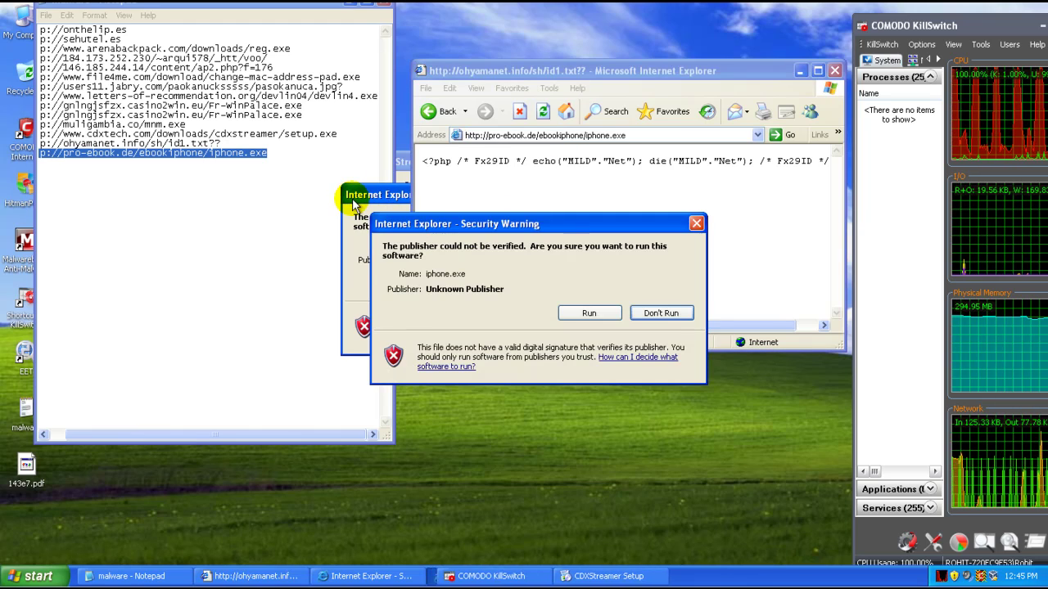
pyautogui.click(567, 311)
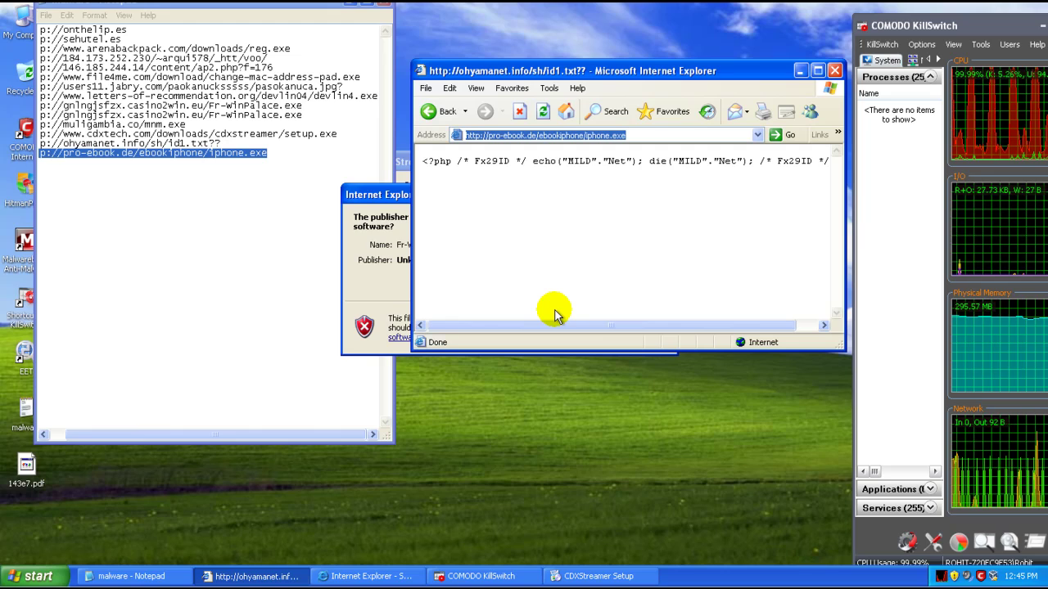
# Run Fr-WinPalace.exe from its pending security warning, choose not to isolate it again, and dismiss its error dialog.
pyautogui.click(401, 214)
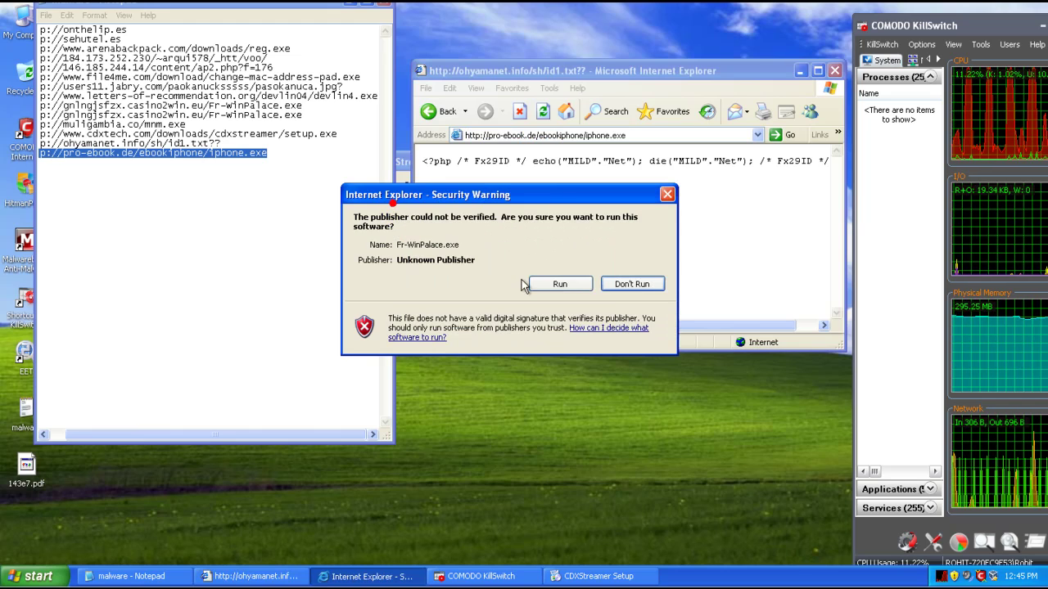
pyautogui.click(562, 281)
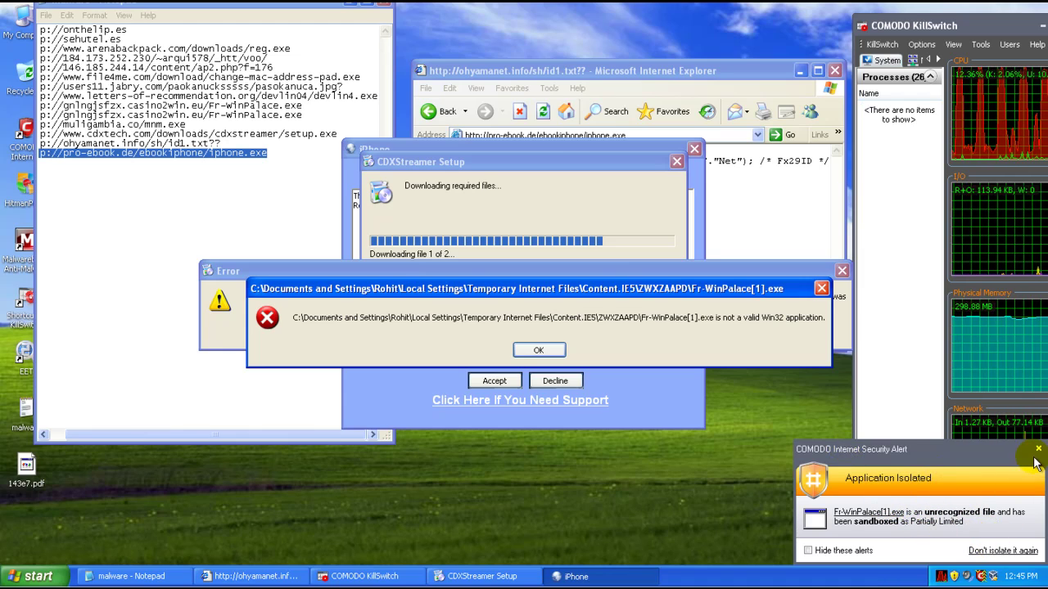
pyautogui.click(996, 552)
pyautogui.click(540, 350)
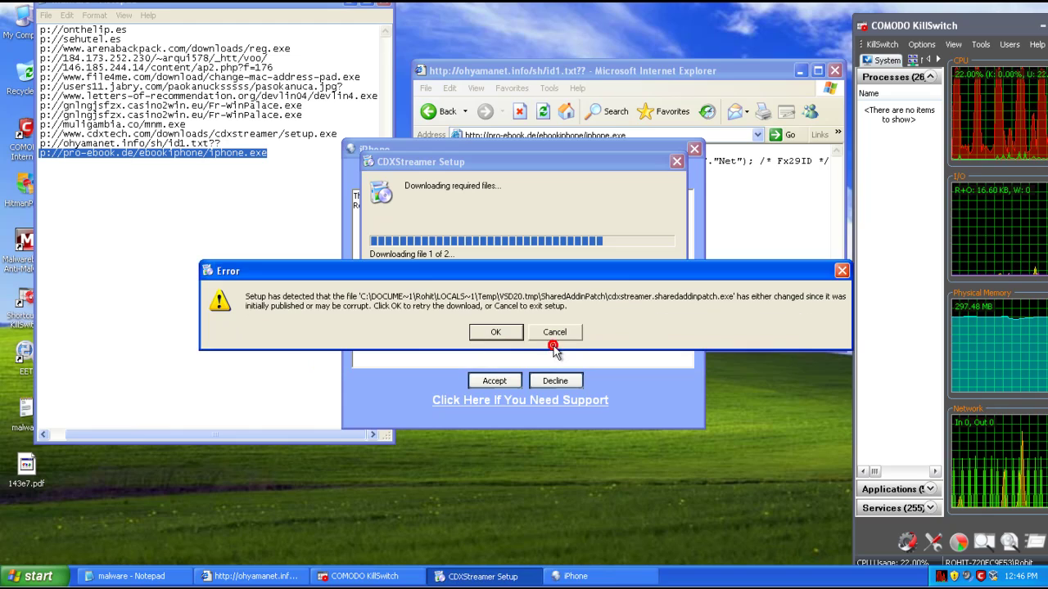
# Try repeatedly to restart the CDXStreamer setup's download of cdxstreamer.sharedaddinpatch.exe.
pyautogui.click(514, 336)
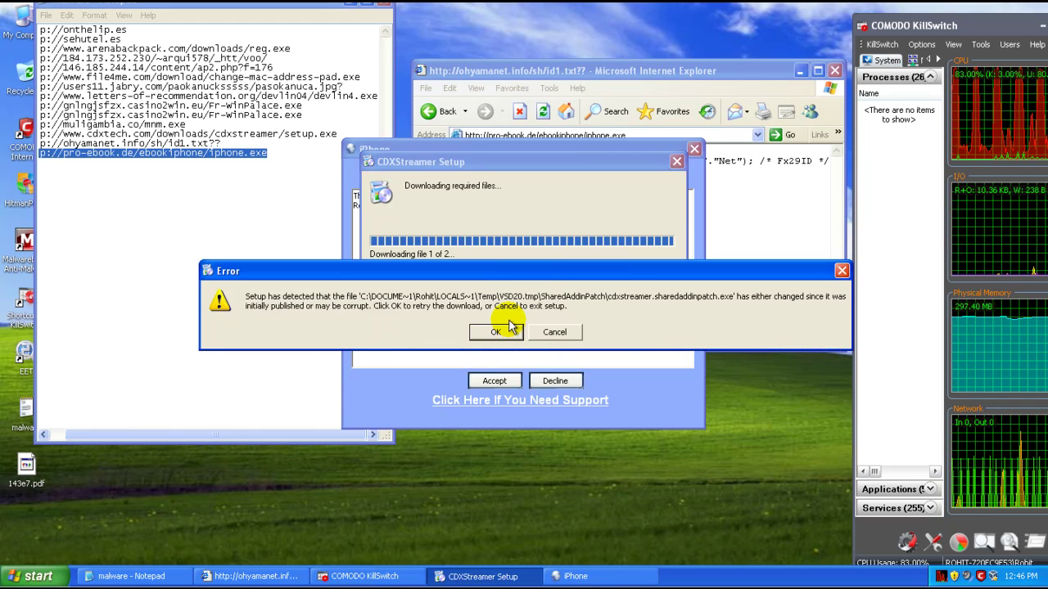
pyautogui.click(499, 330)
pyautogui.click(504, 334)
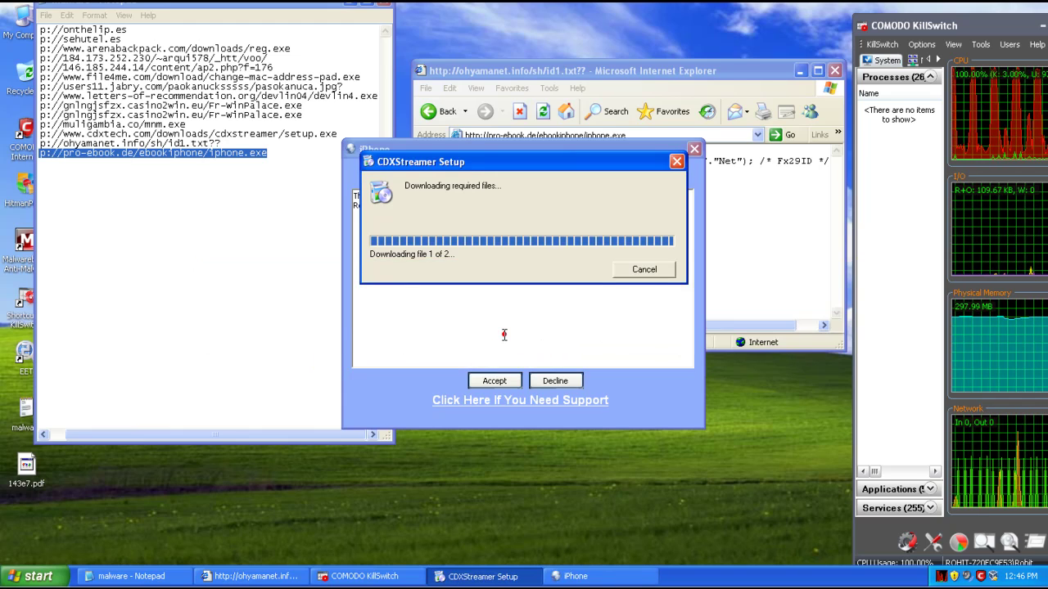
pyautogui.click(496, 334)
pyautogui.click(496, 334)
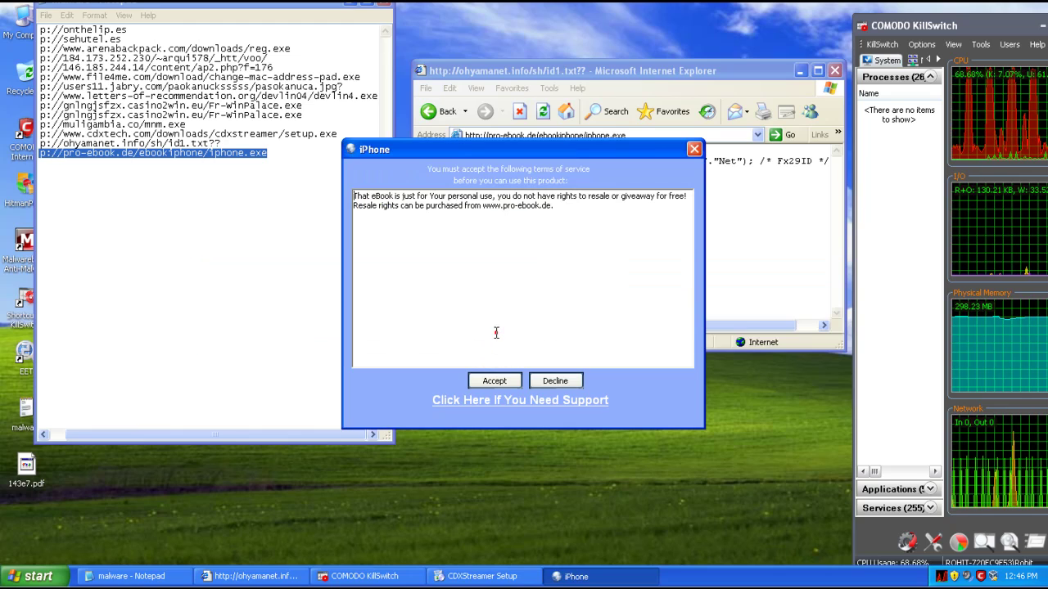
pyautogui.click(496, 334)
pyautogui.click(771, 320)
pyautogui.click(496, 333)
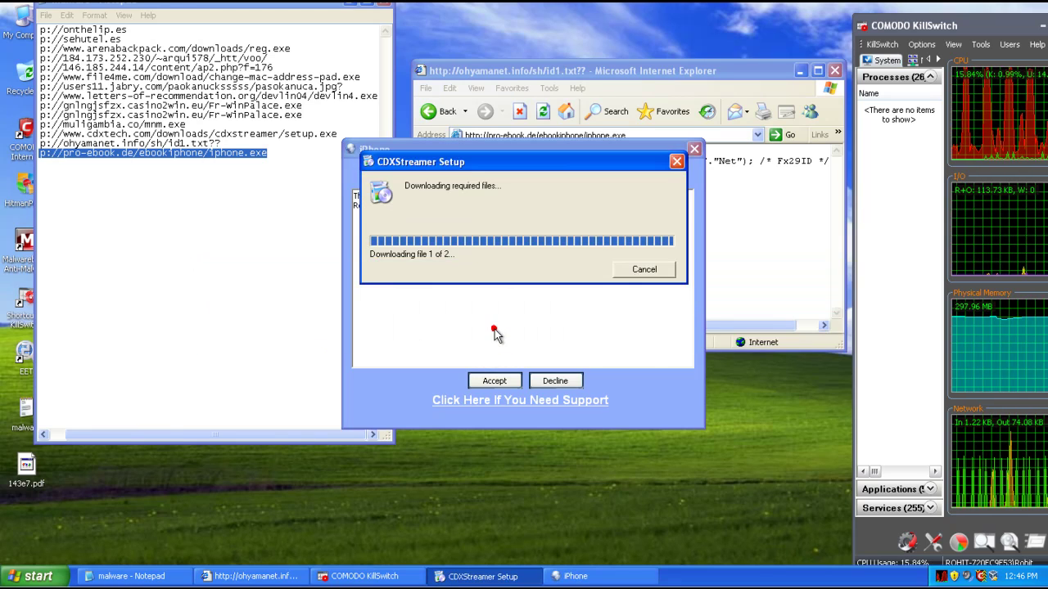
pyautogui.click(513, 327)
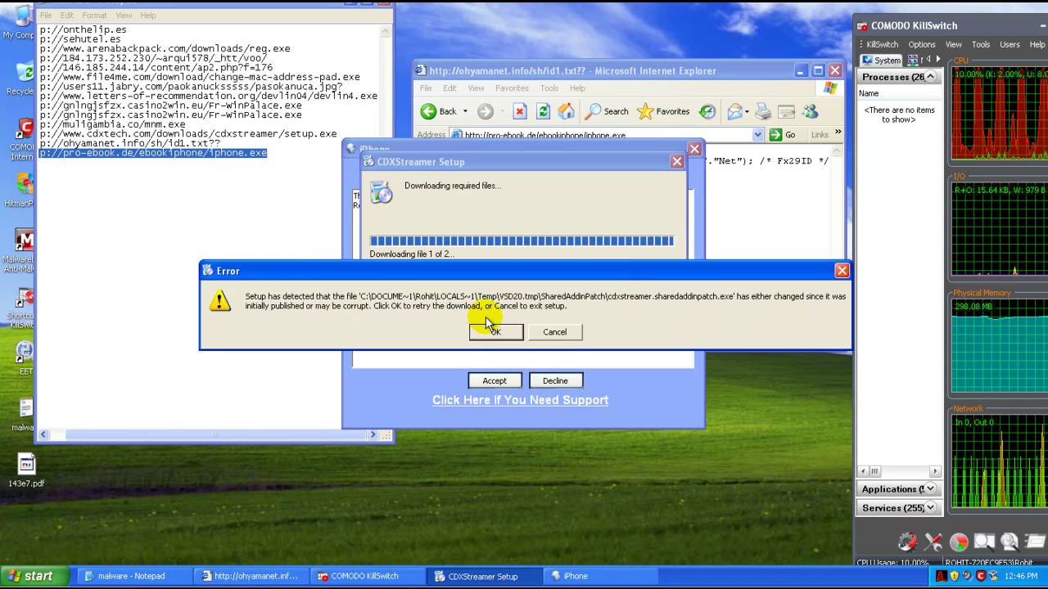
pyautogui.click(494, 331)
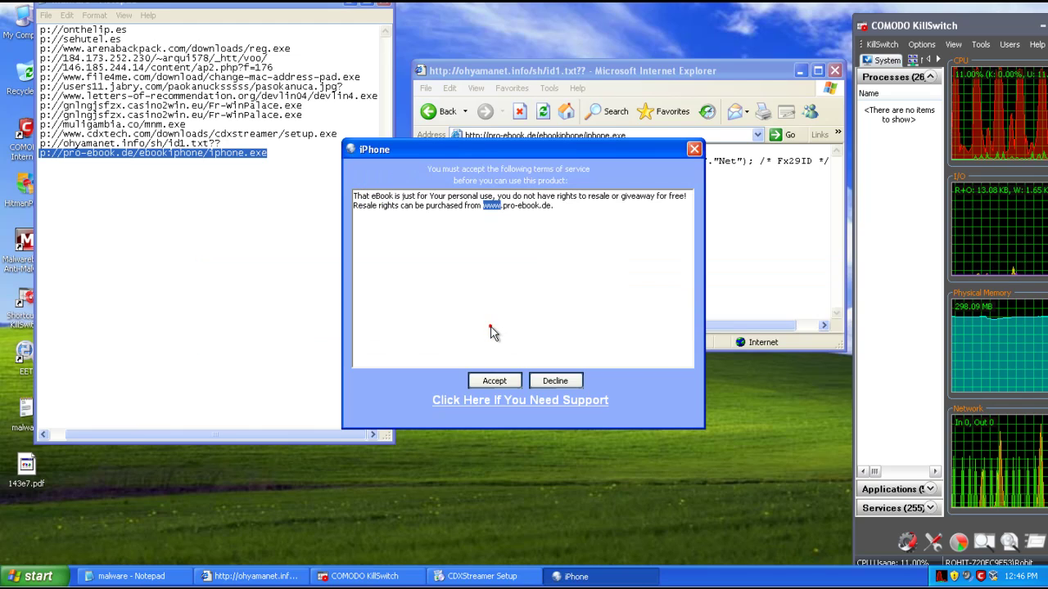
# Accept the iPhone eBook's terms of service and open its registration code page.
pyautogui.click(493, 381)
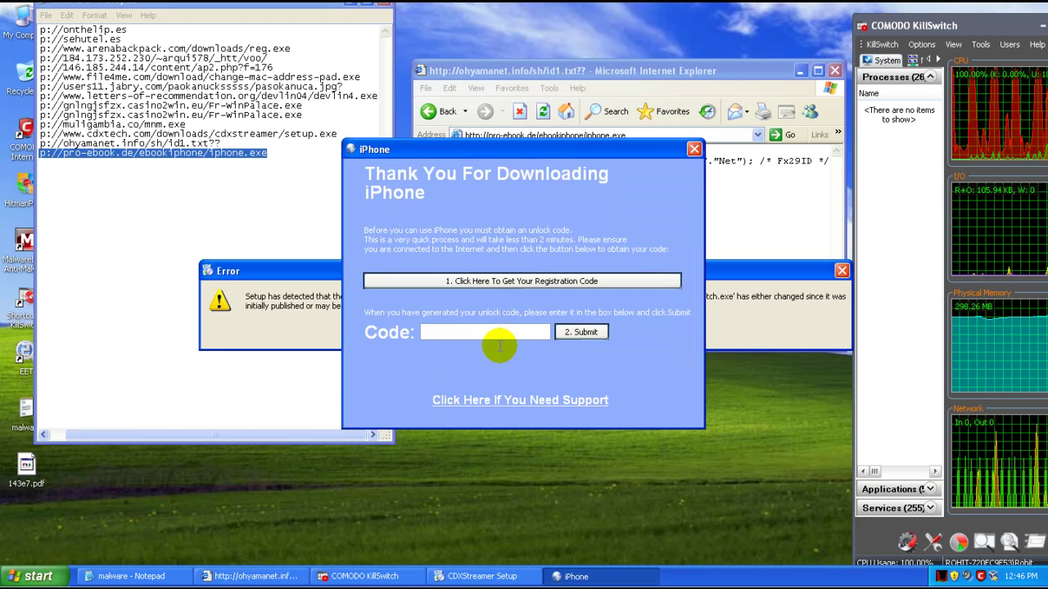
pyautogui.click(548, 281)
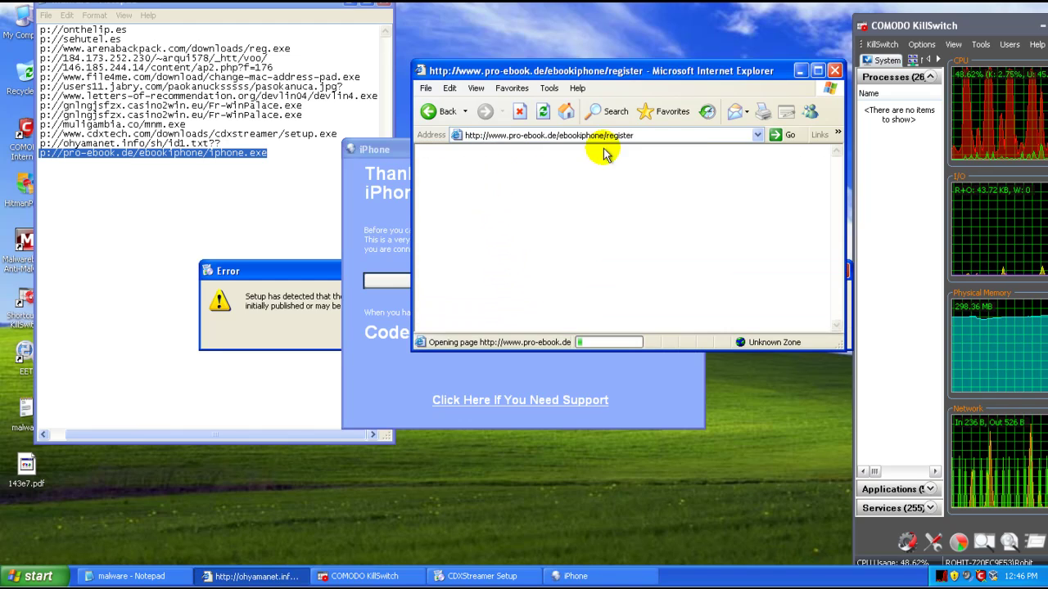
# Close the registration page and the iPhone eBook window, and exit the CDXStreamer setup.
pyautogui.click(834, 71)
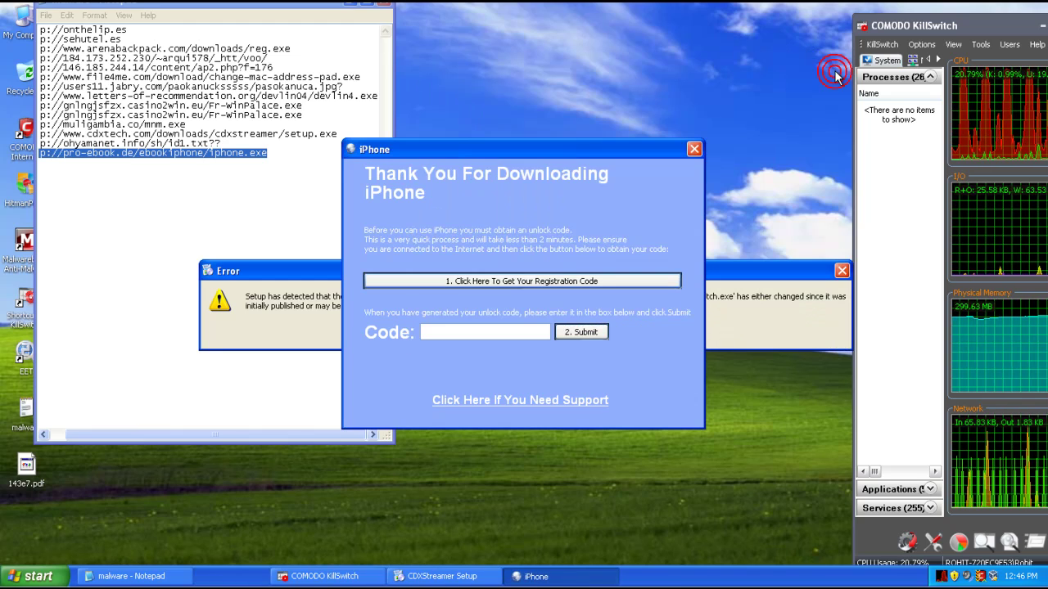
pyautogui.click(693, 148)
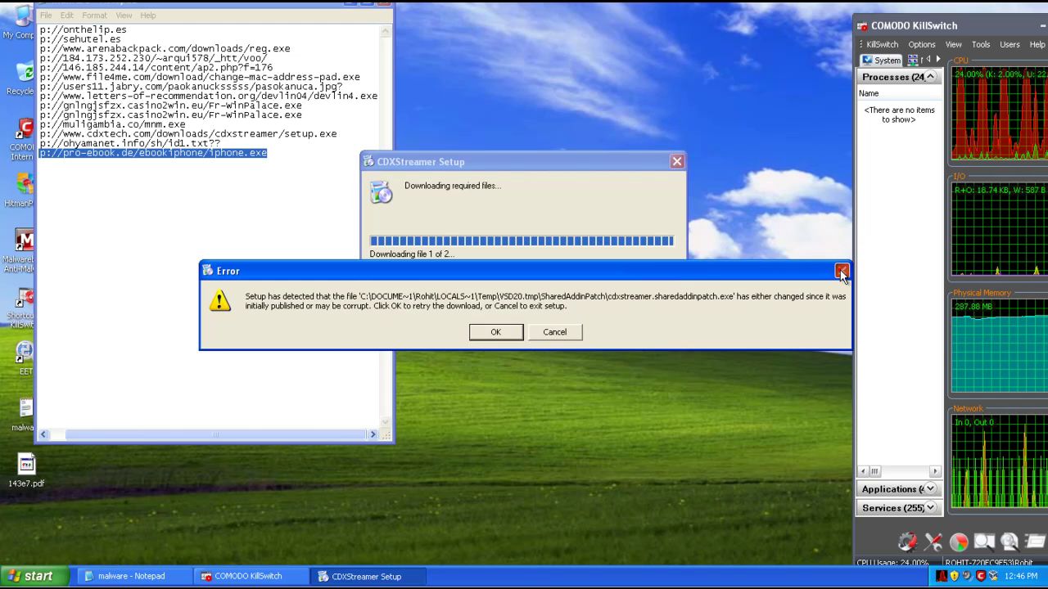
pyautogui.click(841, 266)
pyautogui.click(655, 271)
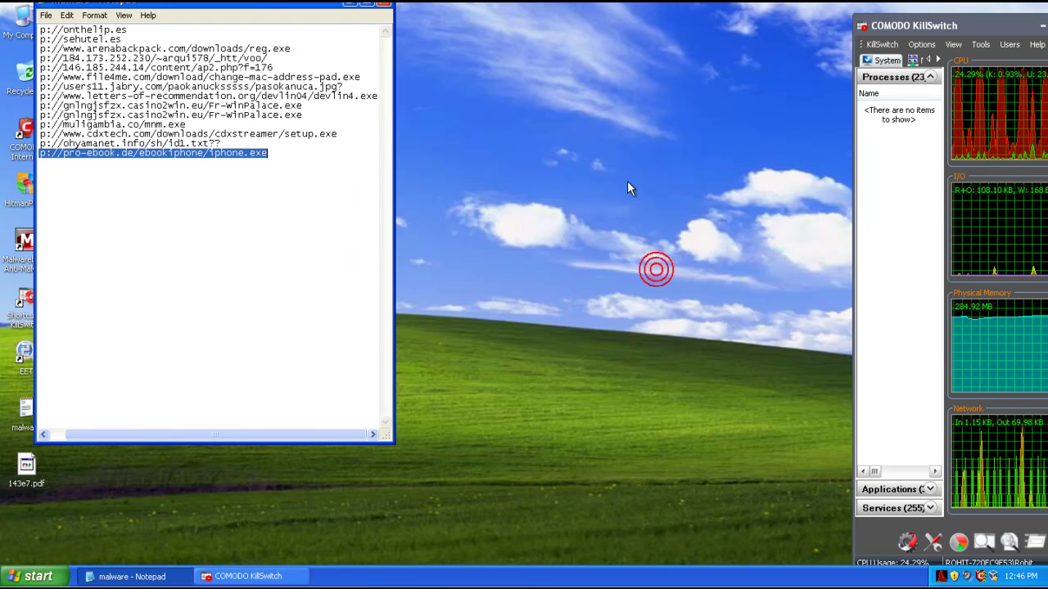
pyautogui.click(626, 182)
# Close COMODO KillSwitch and the malware URL list to clear the desktop.
pyautogui.click(1022, 32)
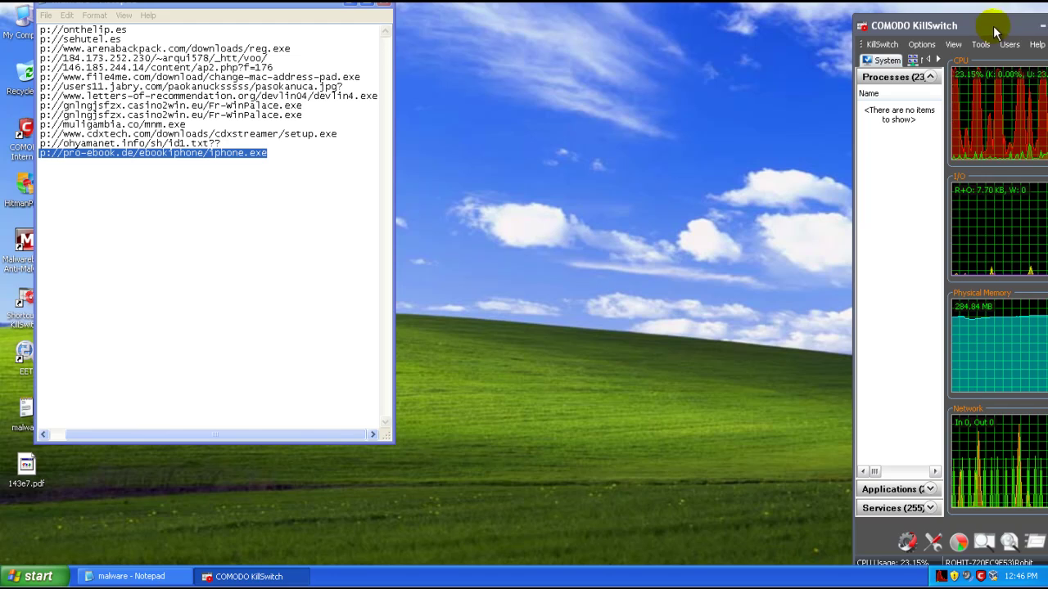
pyautogui.doubleClick(992, 26)
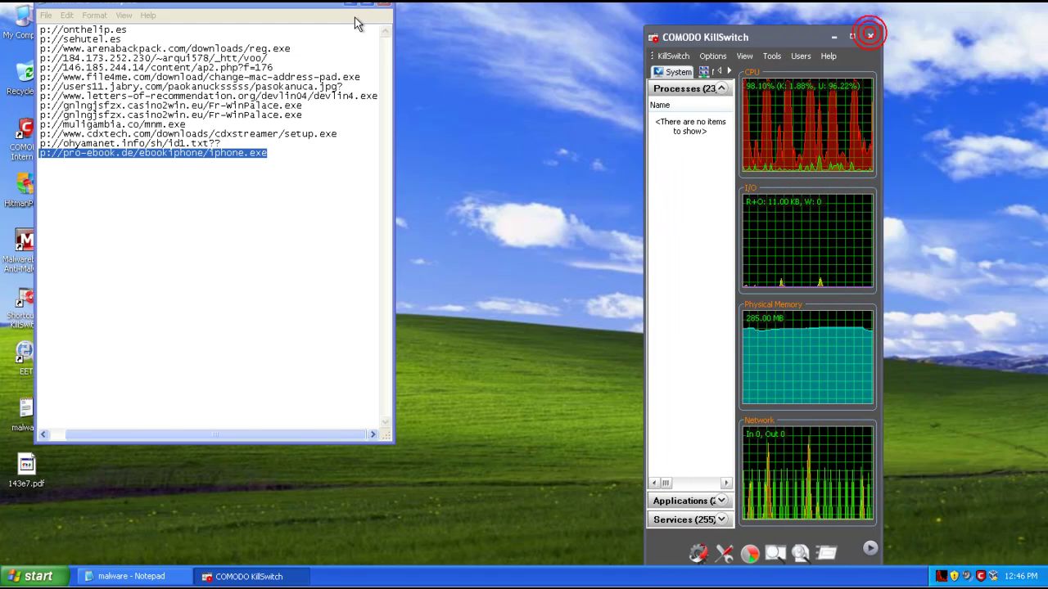
pyautogui.click(384, 5)
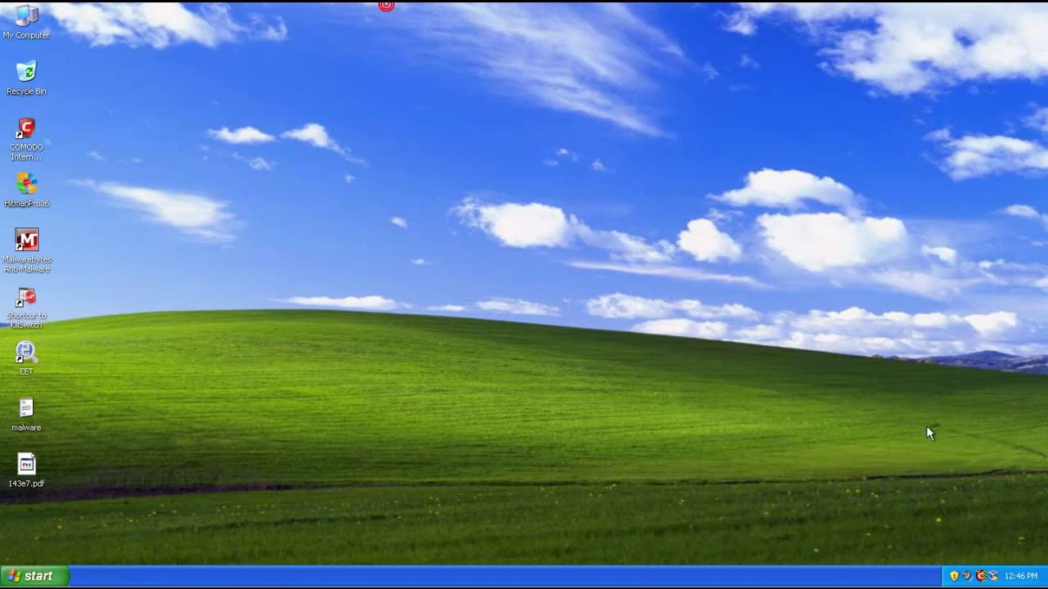
# Open COMODO Internet Security, look over its Antivirus and Summary pages, and close the window.
pyautogui.doubleClick(980, 576)
pyautogui.moveTo(396, 90); pyautogui.dragTo(442, 71)
pyautogui.click(506, 99)
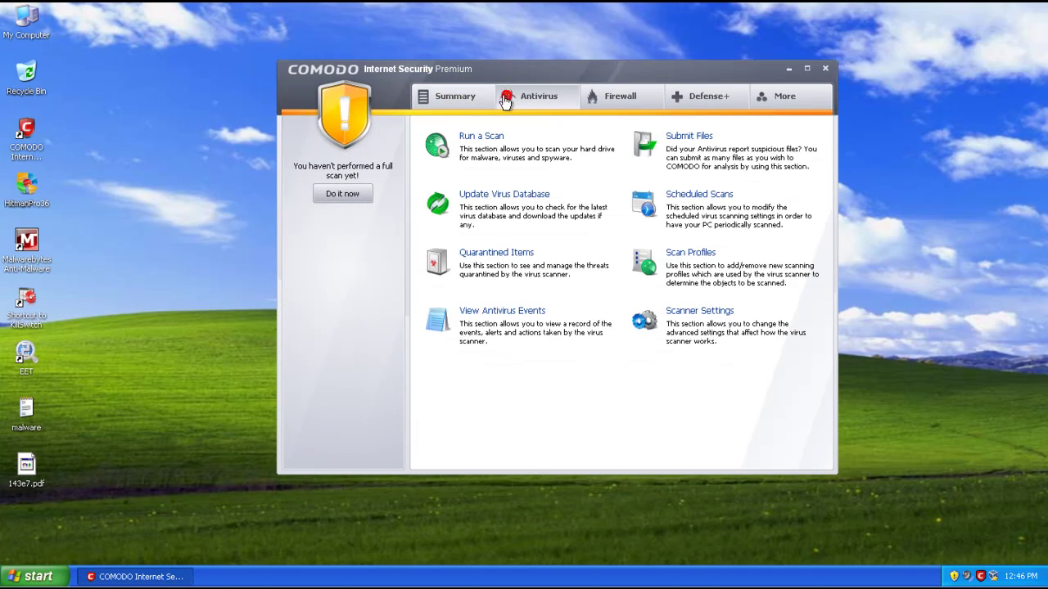
pyautogui.click(458, 96)
pyautogui.click(823, 69)
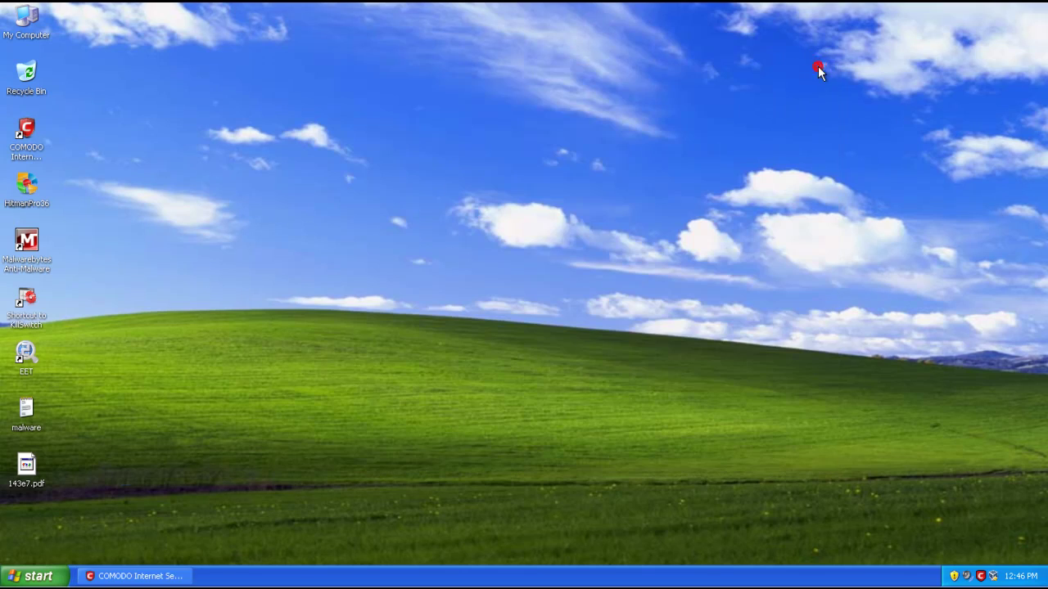
# Disable COMODO's antivirus protection and dismiss the malware quarantine alert for HitmanPro36.exe.
pyautogui.rightClick(985, 579)
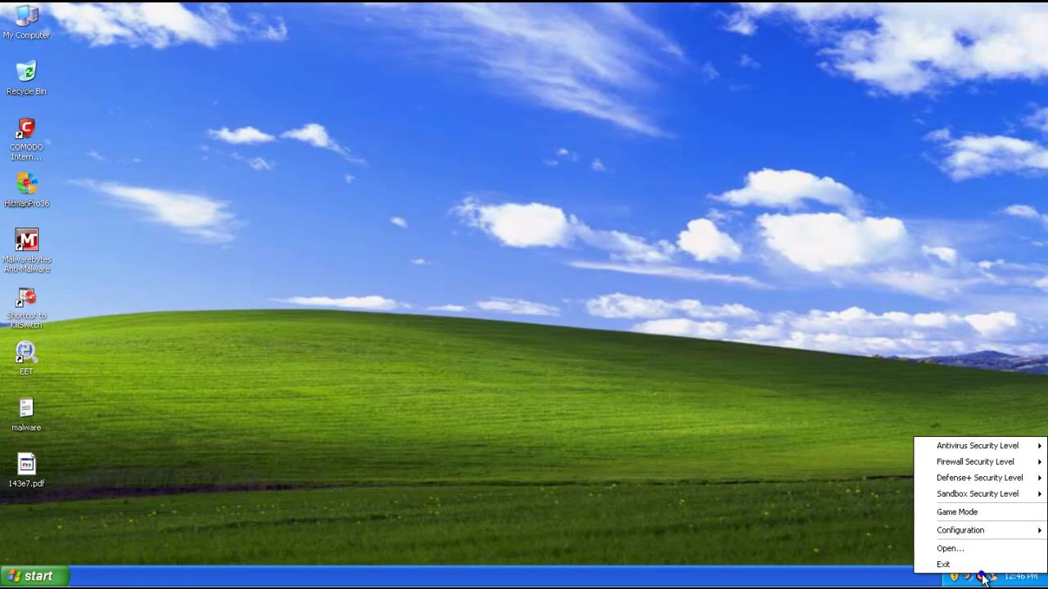
pyautogui.moveTo(943, 447)
pyautogui.click(866, 479)
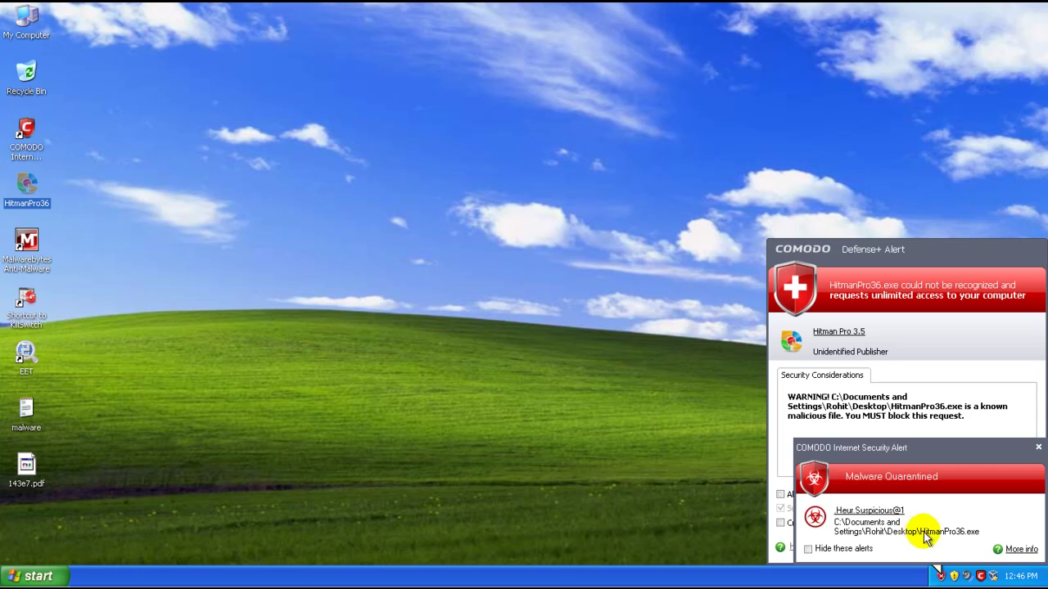
pyautogui.click(1037, 450)
# Reopen COMODO Internet Security and display its Defense+ section.
pyautogui.doubleClick(980, 576)
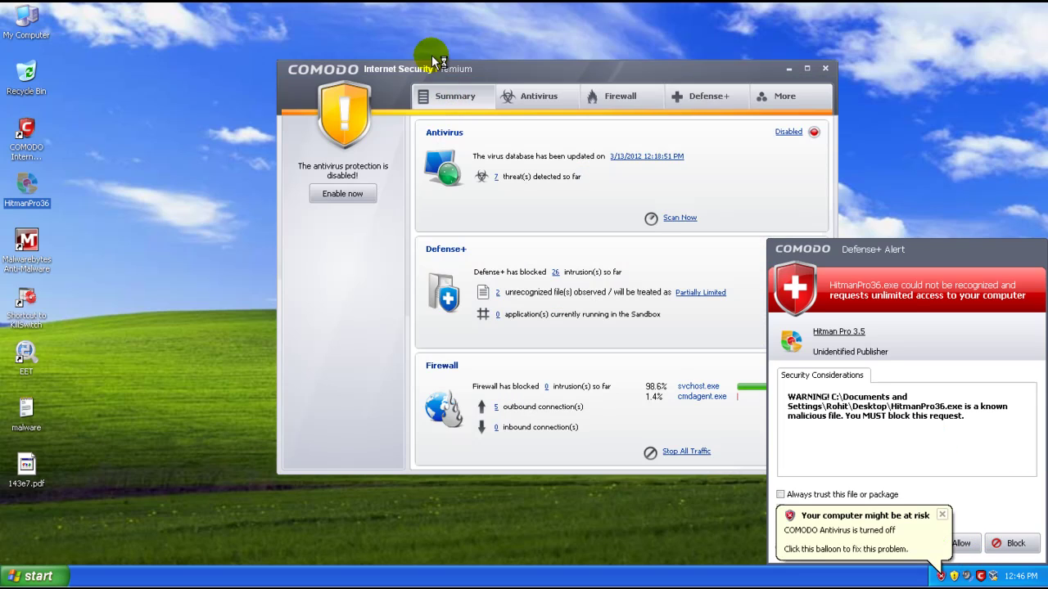
pyautogui.moveTo(435, 59); pyautogui.dragTo(381, 52)
pyautogui.click(472, 88)
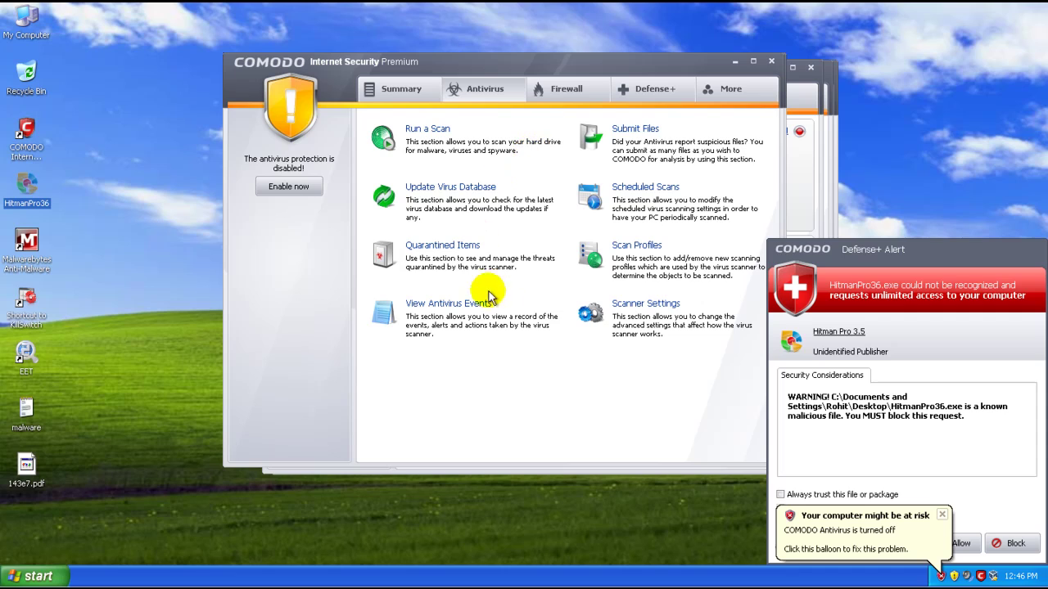
pyautogui.click(542, 87)
pyautogui.click(635, 89)
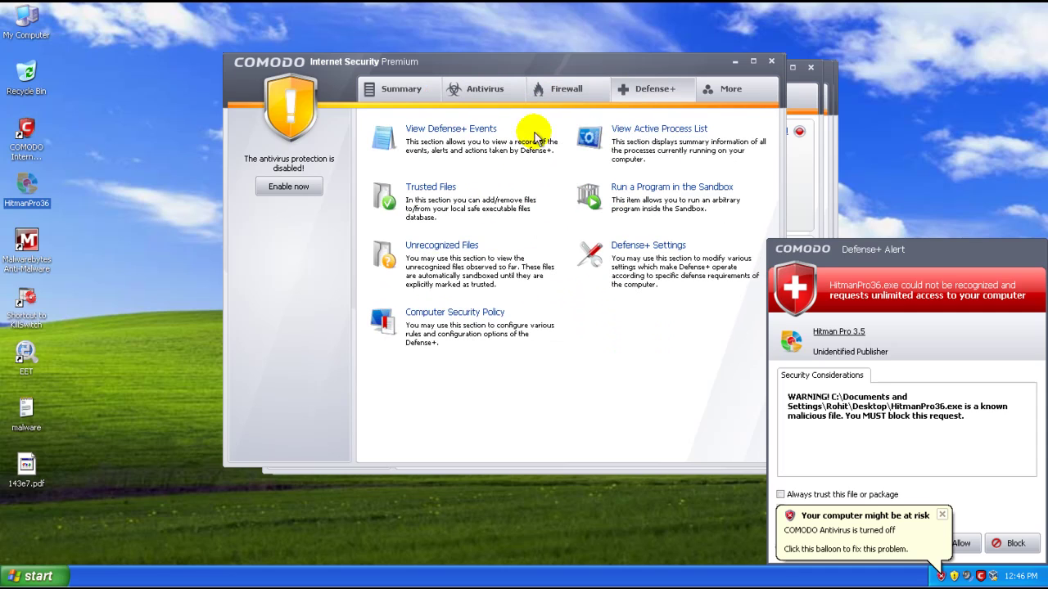
pyautogui.click(433, 187)
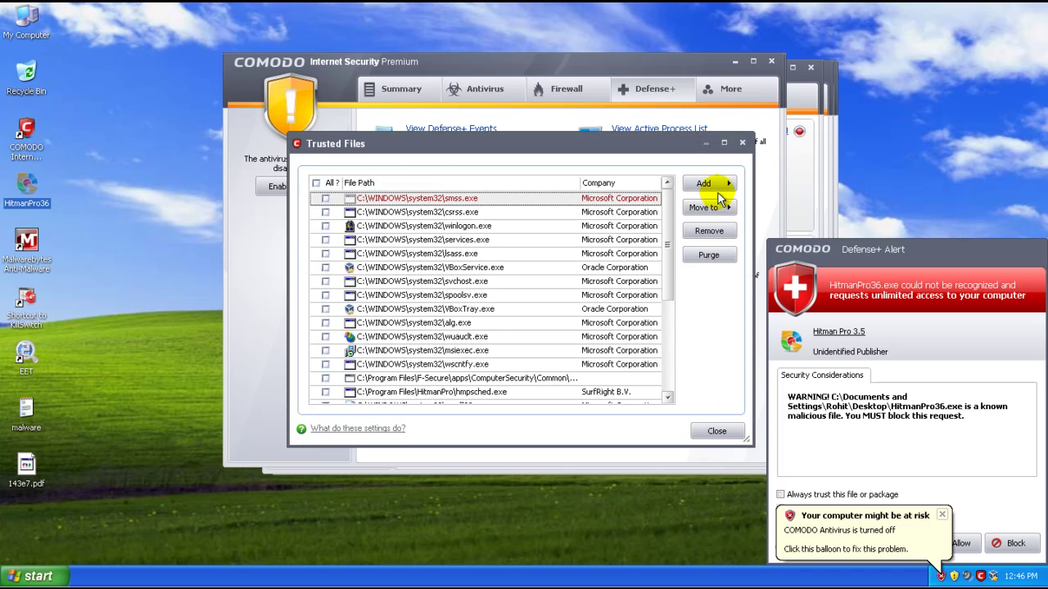
pyautogui.click(717, 187)
pyautogui.click(752, 184)
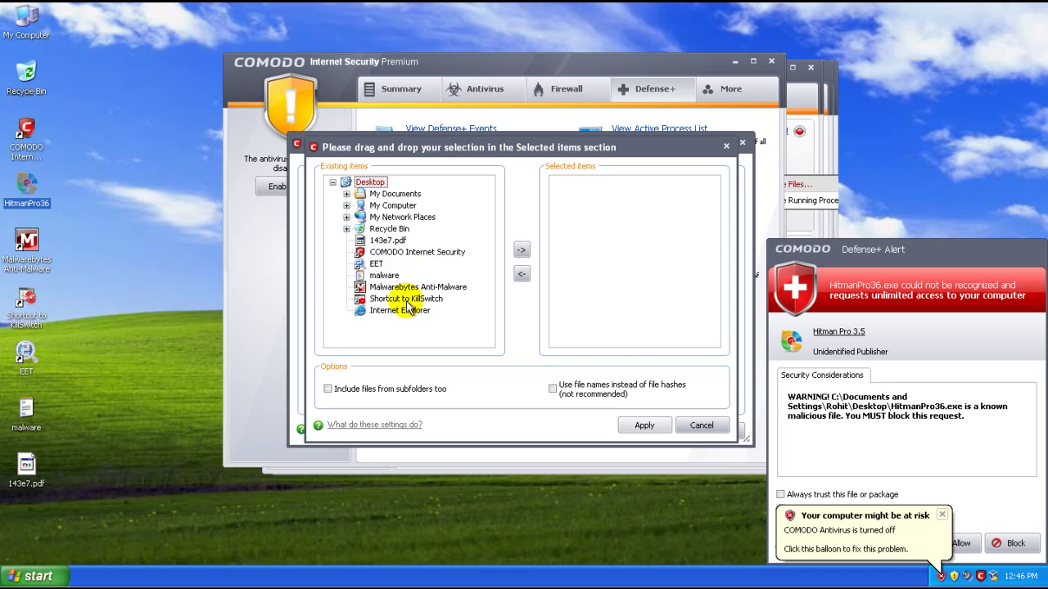
pyautogui.click(685, 424)
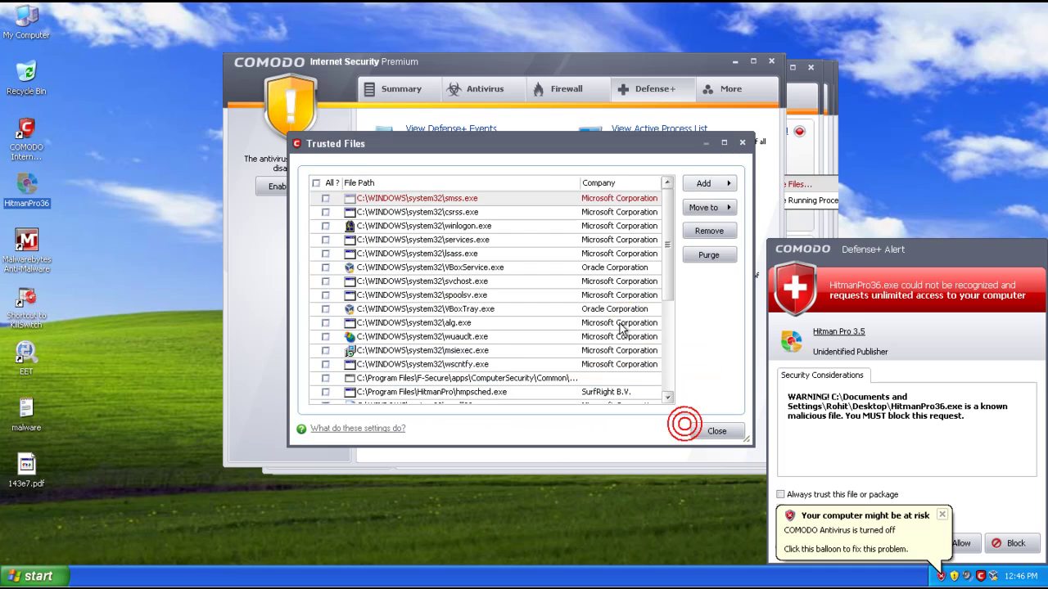
pyautogui.moveTo(409, 156); pyautogui.dragTo(421, 207)
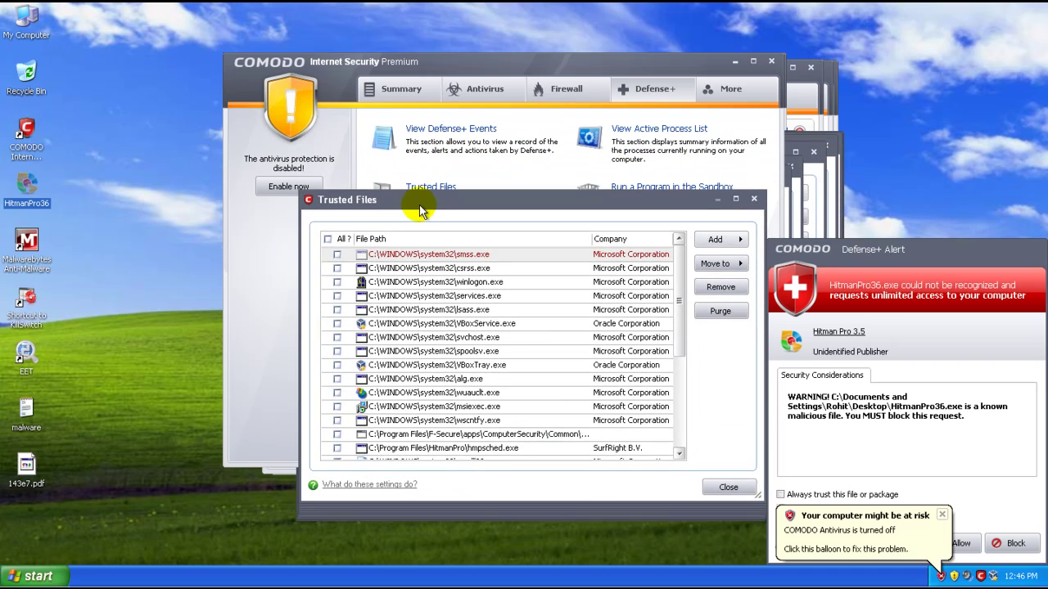
pyautogui.click(754, 195)
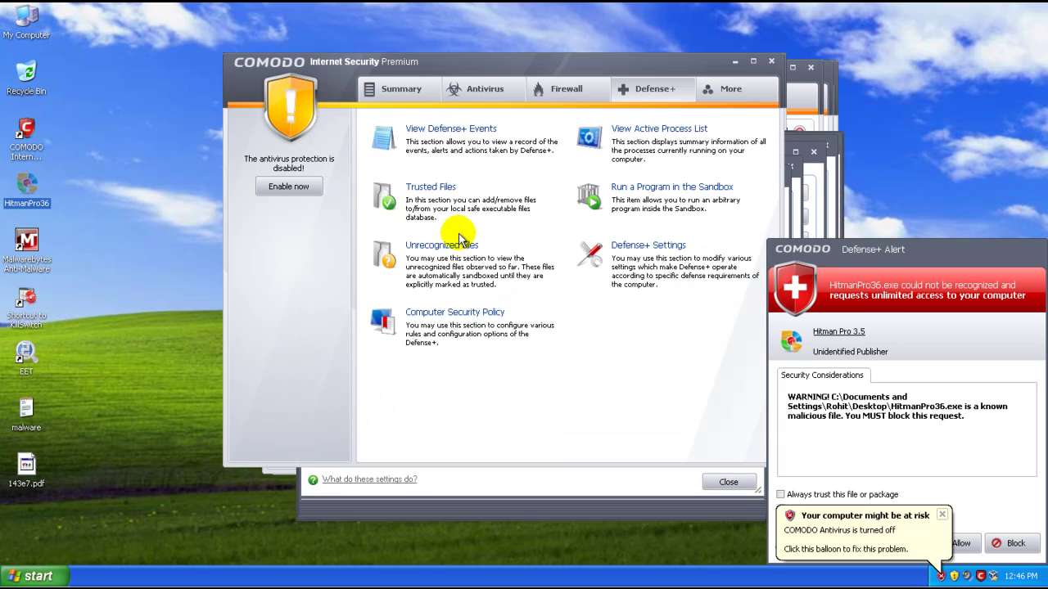
# Restore the HitmanPro36.exe item from COMODO's quarantined items and close the quarantine list.
pyautogui.click(539, 90)
pyautogui.click(481, 90)
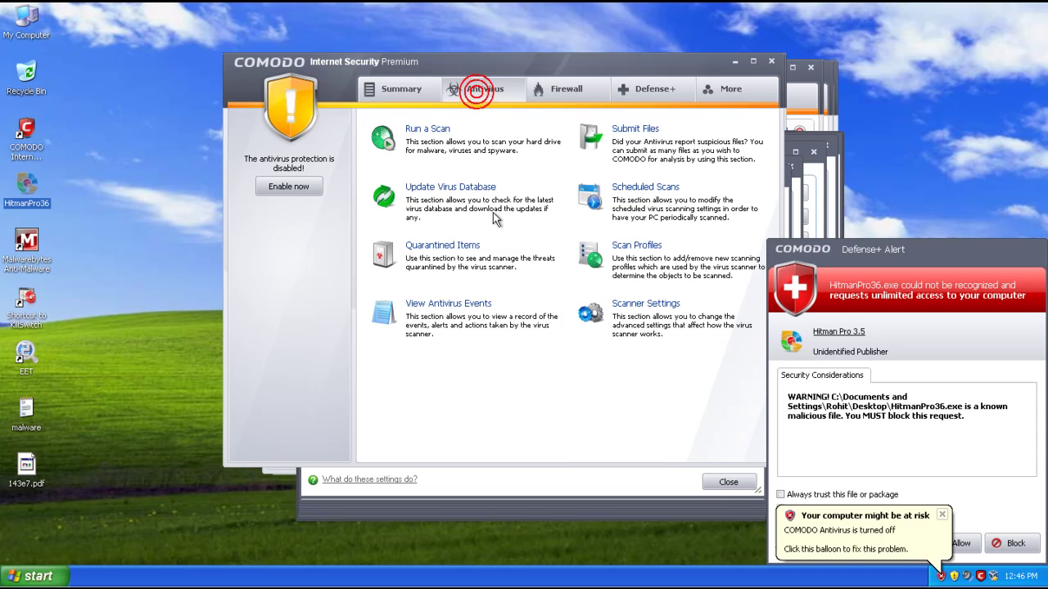
pyautogui.click(456, 244)
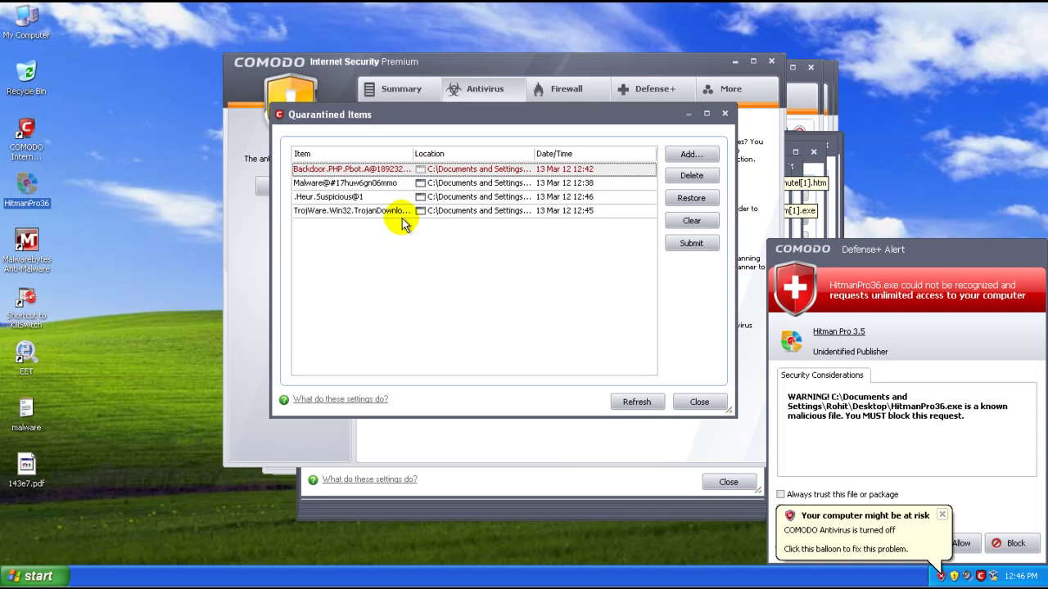
pyautogui.click(429, 211)
pyautogui.click(428, 198)
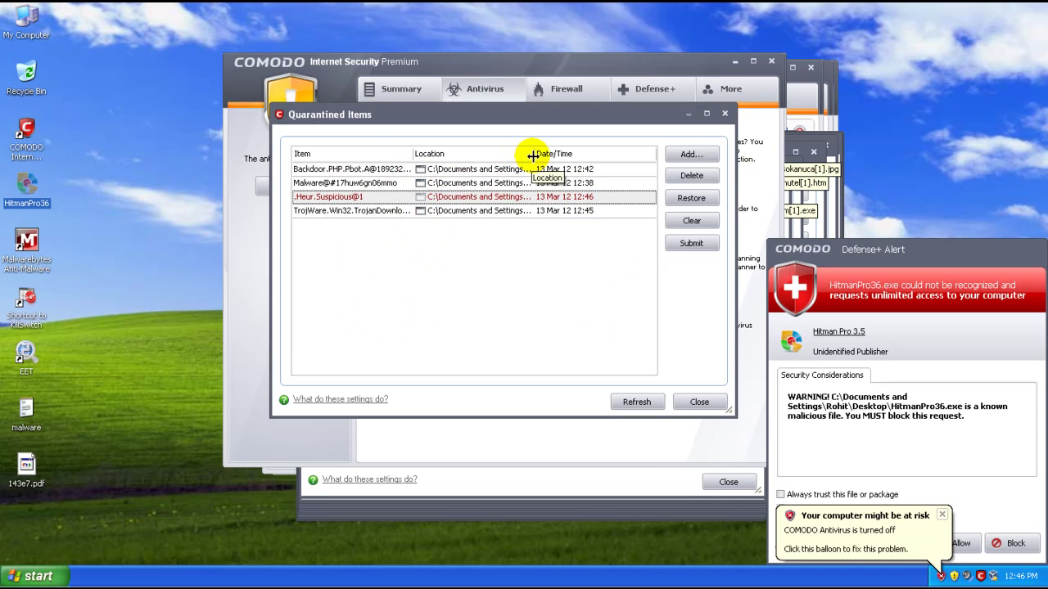
pyautogui.moveTo(532, 155)
pyautogui.mouseDown()
pyautogui.moveTo(690, 152)
pyautogui.moveTo(648, 156)
pyautogui.mouseUp()
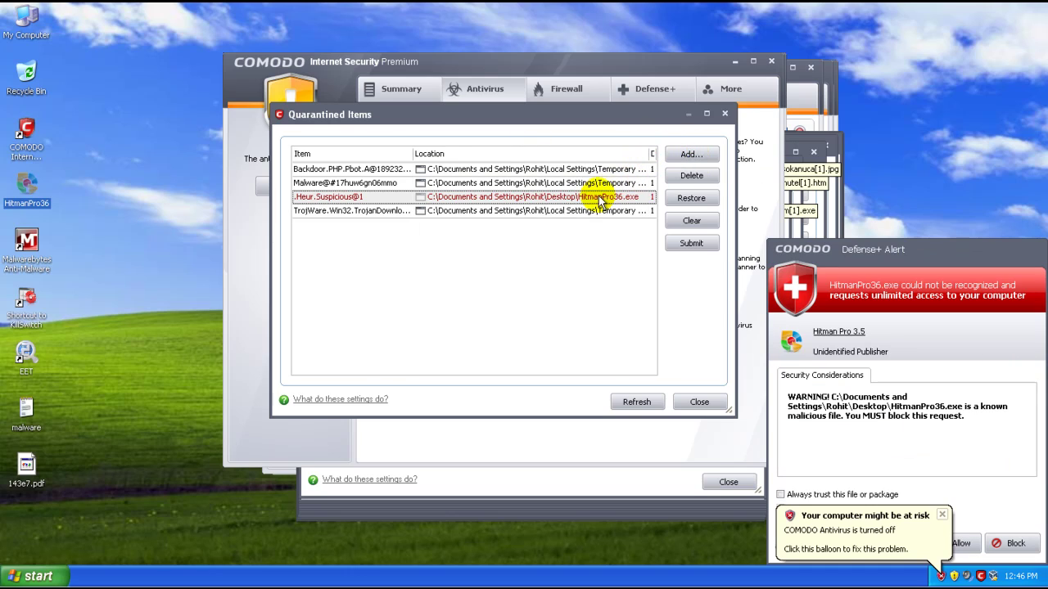
pyautogui.click(687, 201)
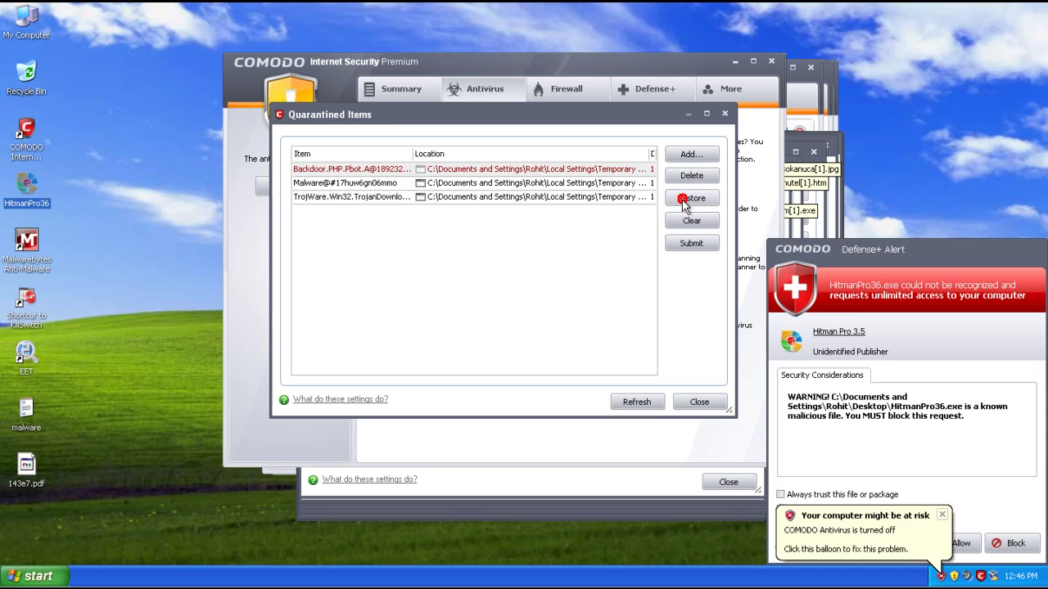
pyautogui.click(697, 402)
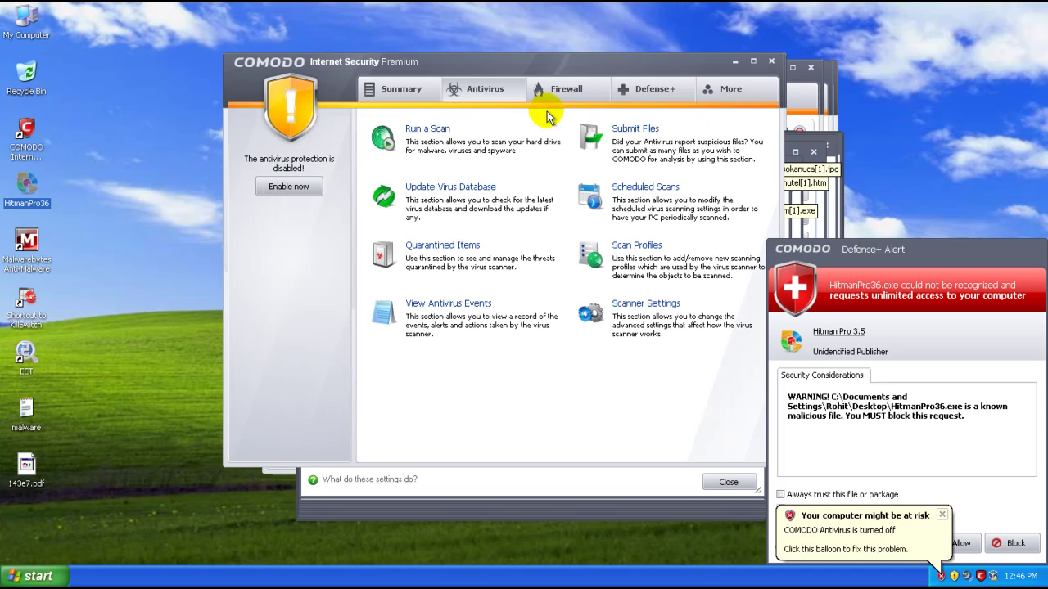
# Add HitmanPro36 from the desktop to the Defense+ trusted files and close the Trusted Files list.
pyautogui.click(634, 88)
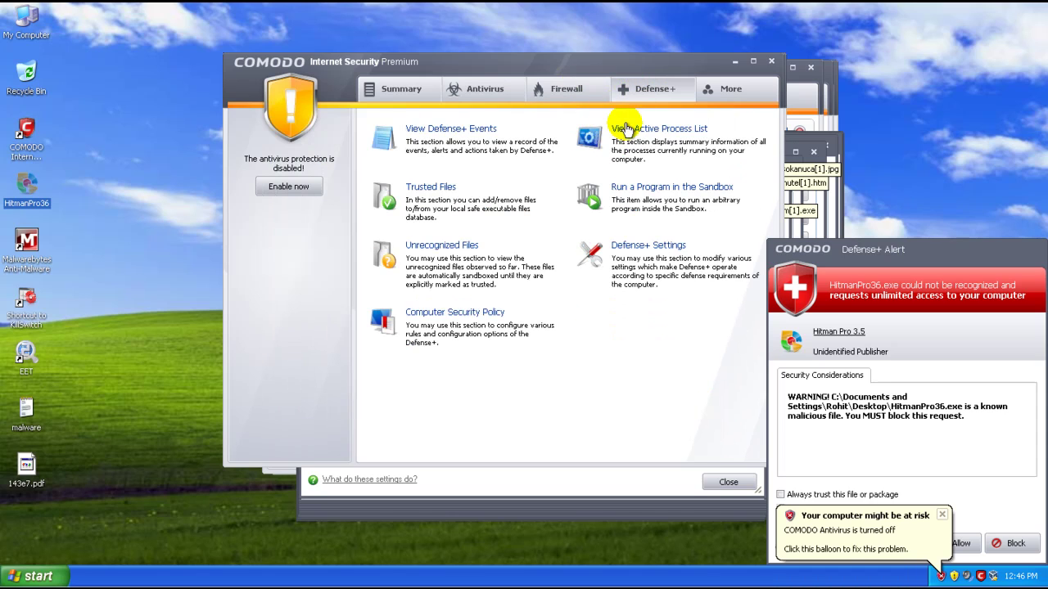
pyautogui.click(430, 187)
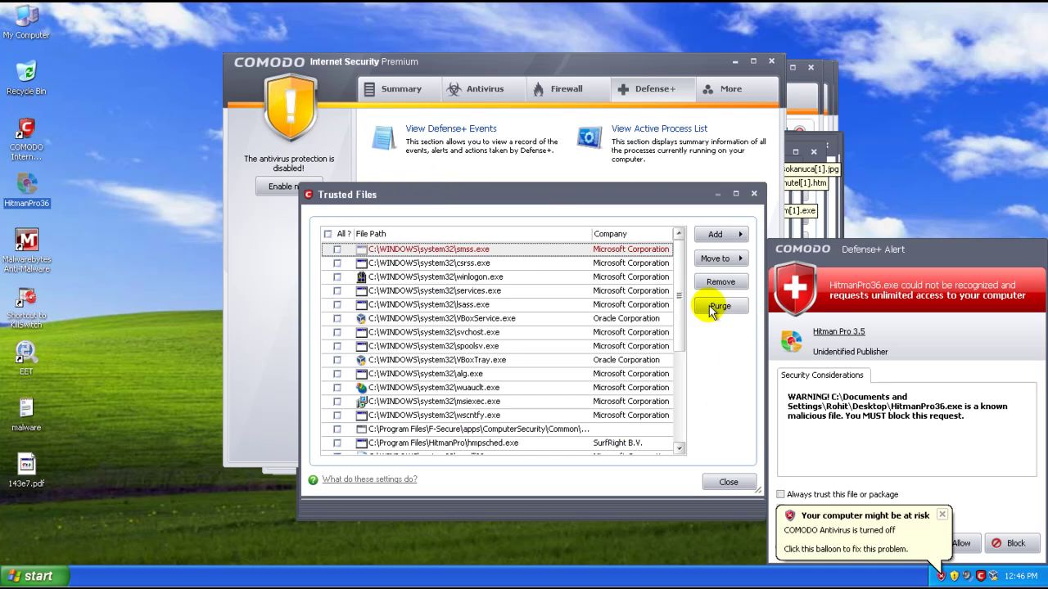
pyautogui.click(713, 236)
pyautogui.click(782, 235)
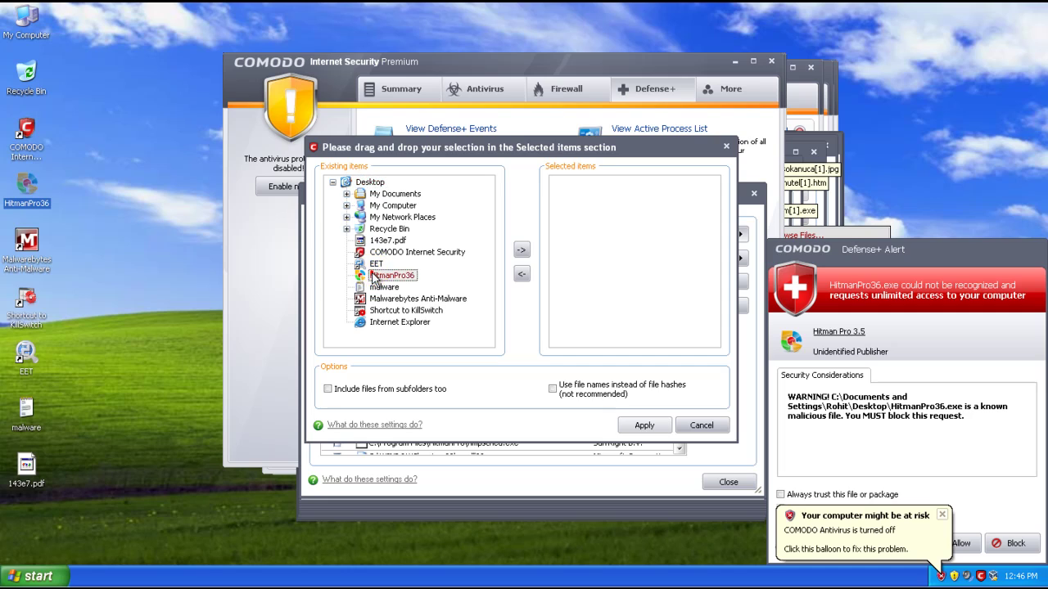
pyautogui.click(521, 250)
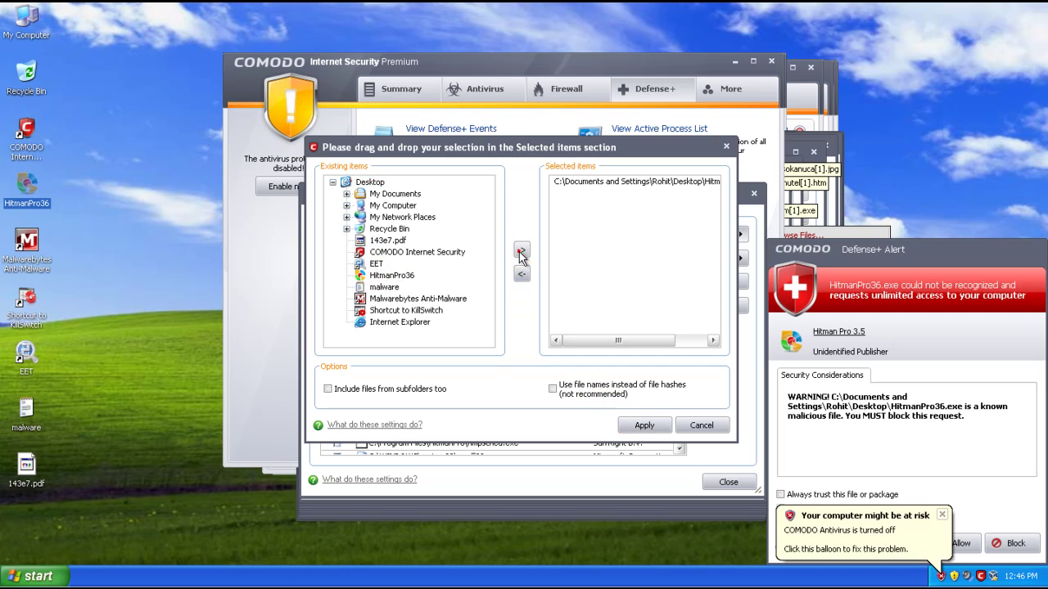
pyautogui.click(642, 427)
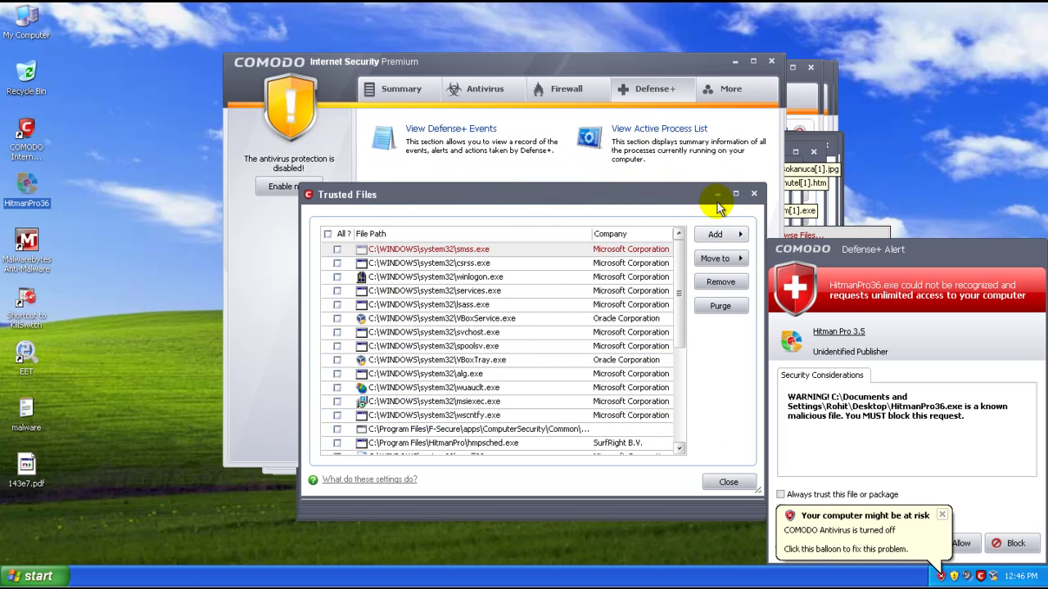
pyautogui.click(753, 194)
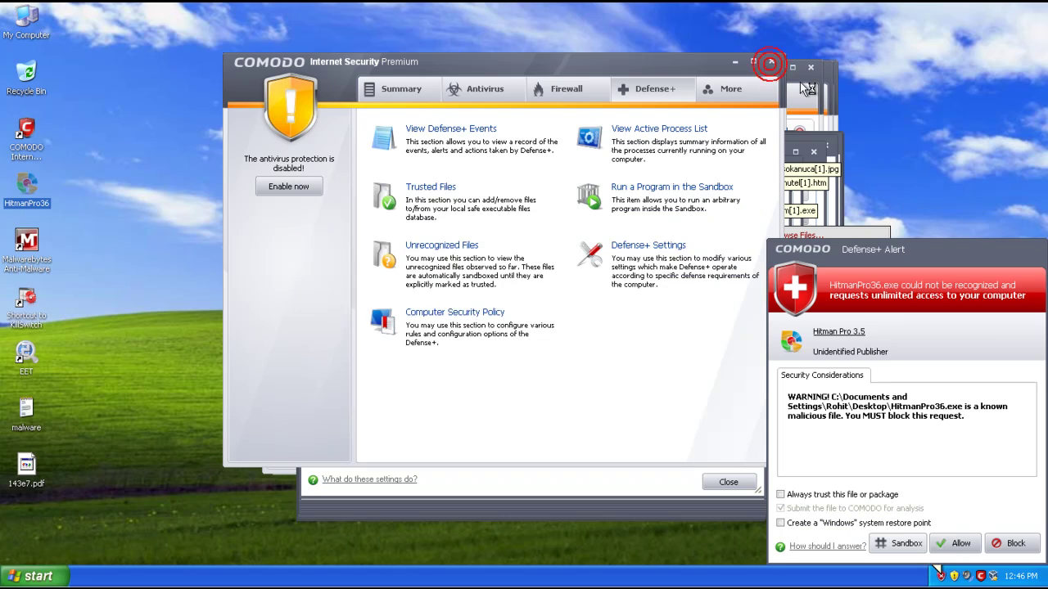
# Block the pending Defense+ access request for HitmanPro36.exe and clear the desktop.
pyautogui.click(1013, 543)
pyautogui.press('super+d')
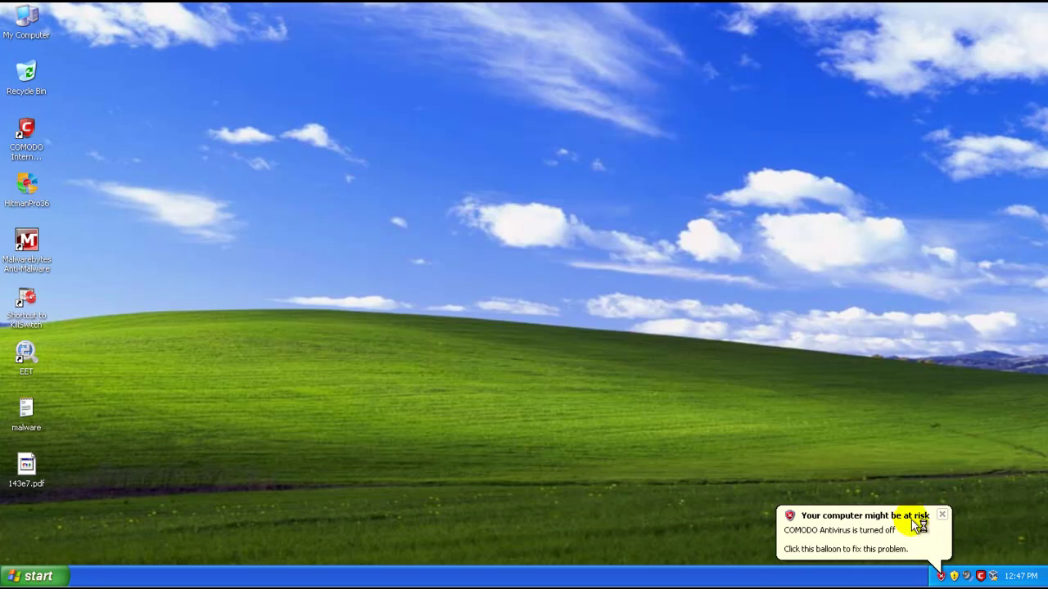
pyautogui.rightClick(338, 252)
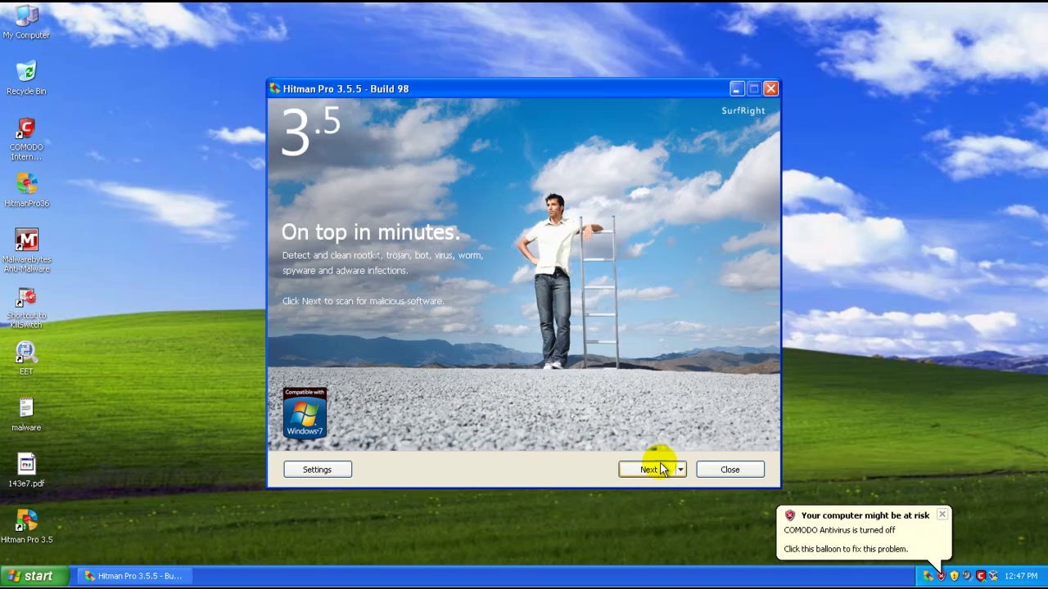
# Scan the computer for malicious software with Hitman Pro 3.5 and examine each file listed in the scan results.
pyautogui.moveTo(456, 79); pyautogui.dragTo(452, 83)
pyautogui.click(653, 465)
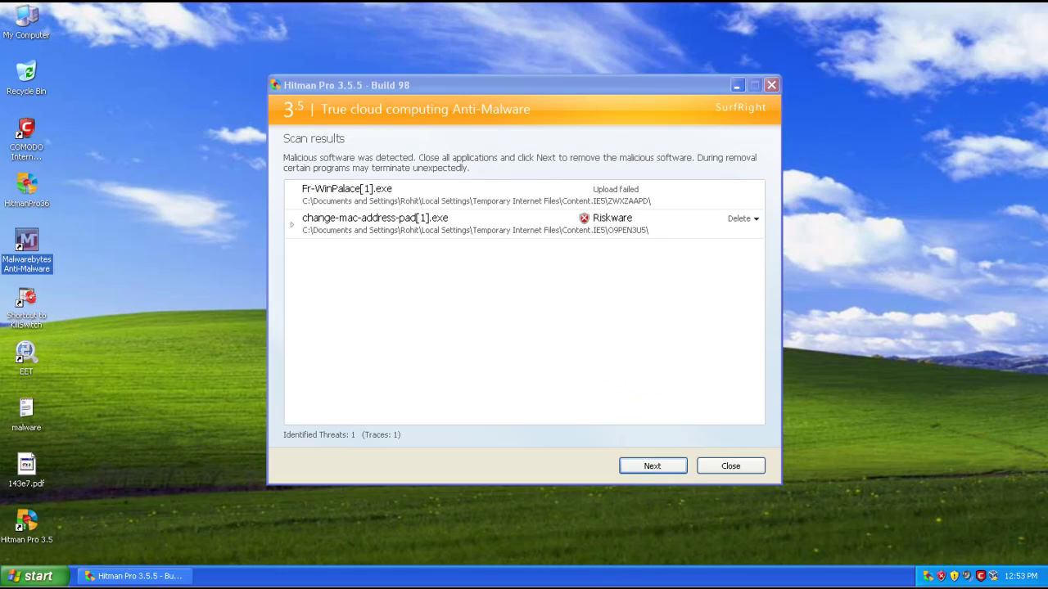
pyautogui.click(422, 83)
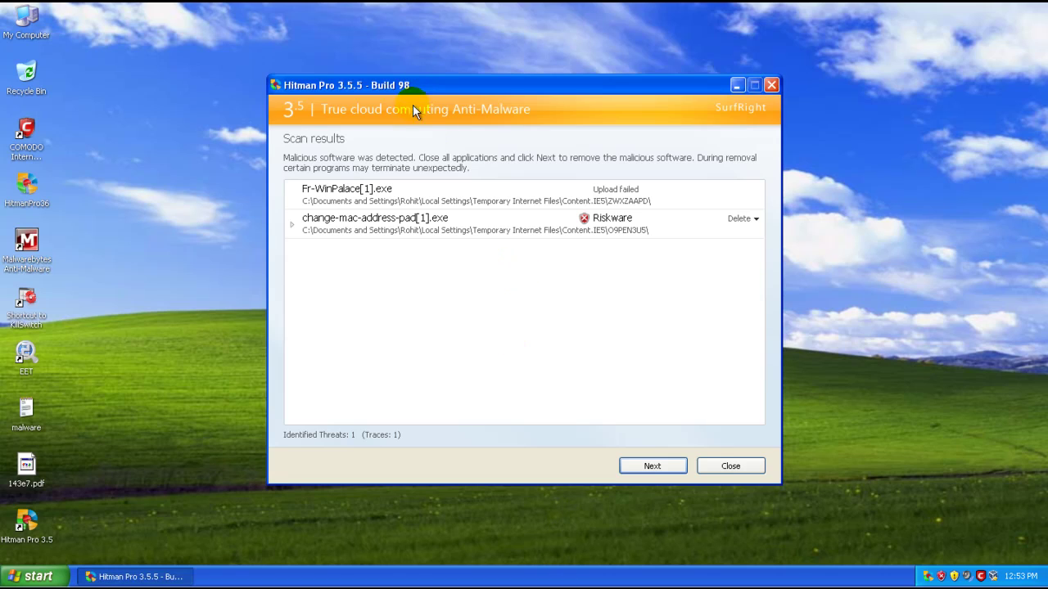
pyautogui.click(420, 201)
pyautogui.click(414, 222)
pyautogui.click(394, 192)
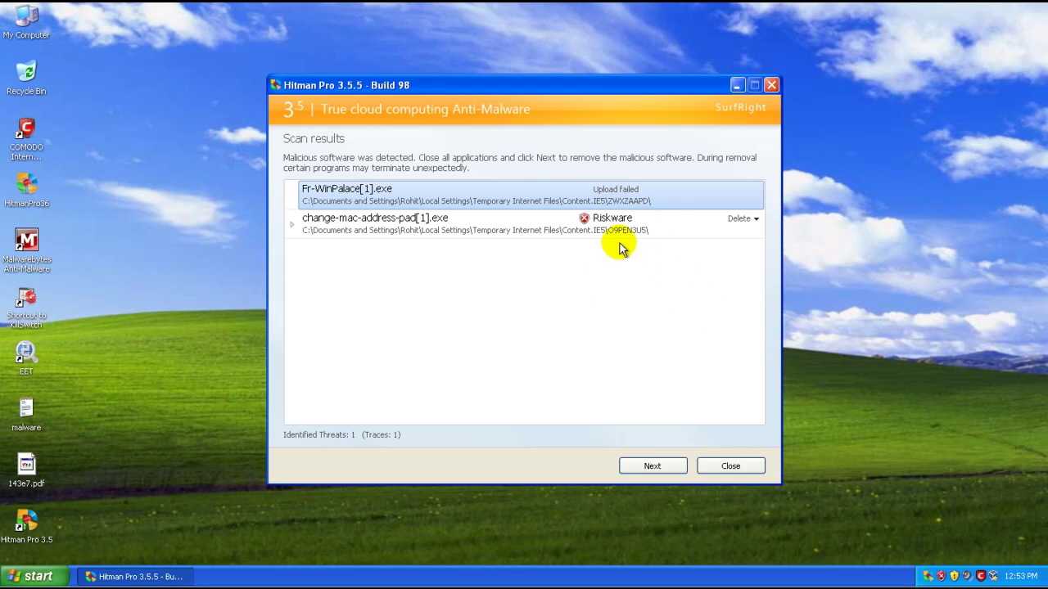
pyautogui.click(589, 224)
pyautogui.click(576, 199)
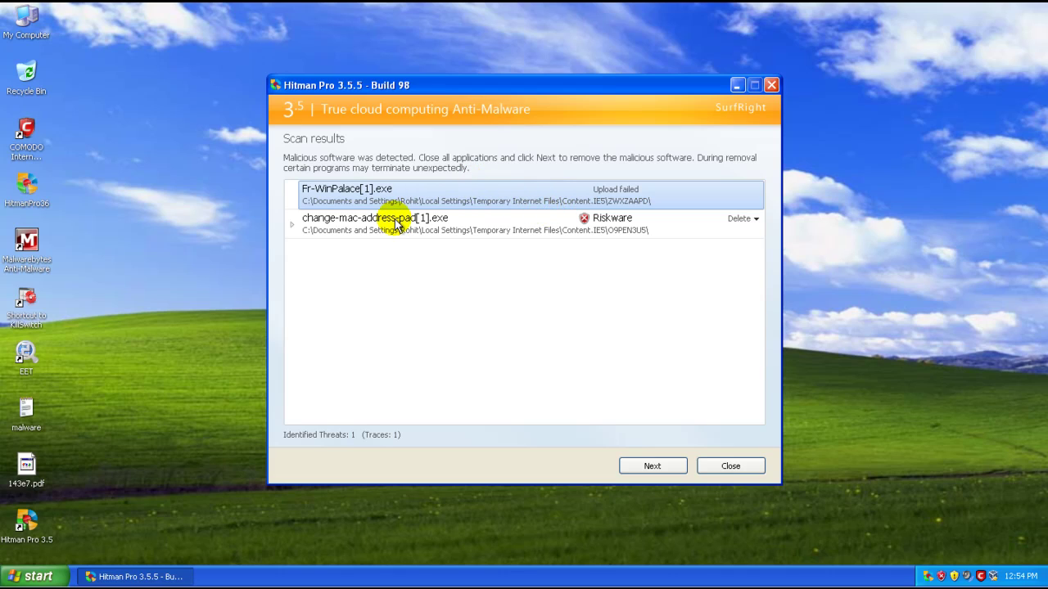
pyautogui.click(335, 221)
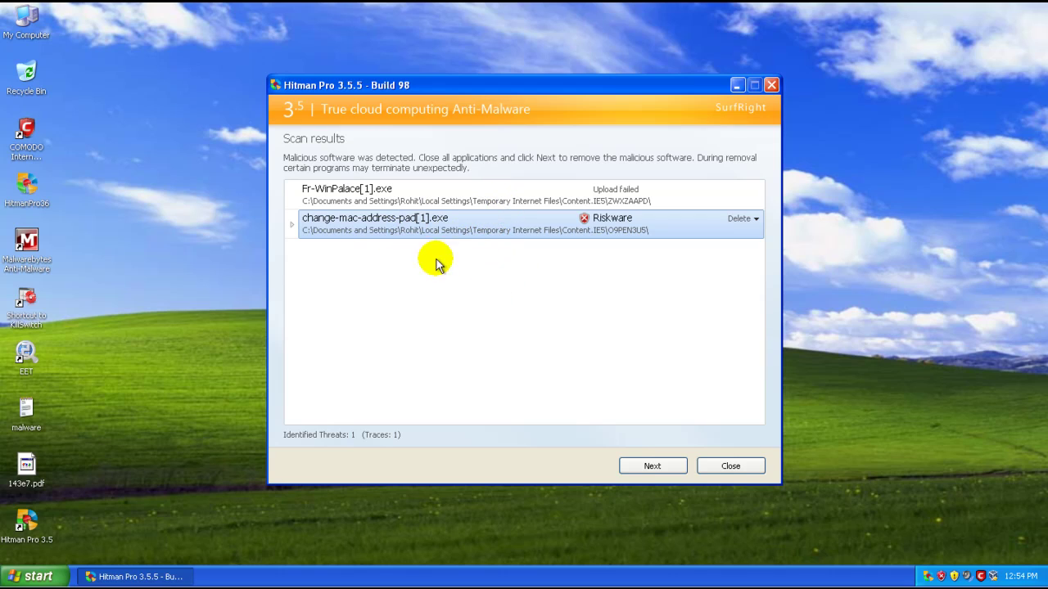
# Proceed to Hitman Pro's product activation page, check the free license option, and cancel the activation.
pyautogui.click(632, 472)
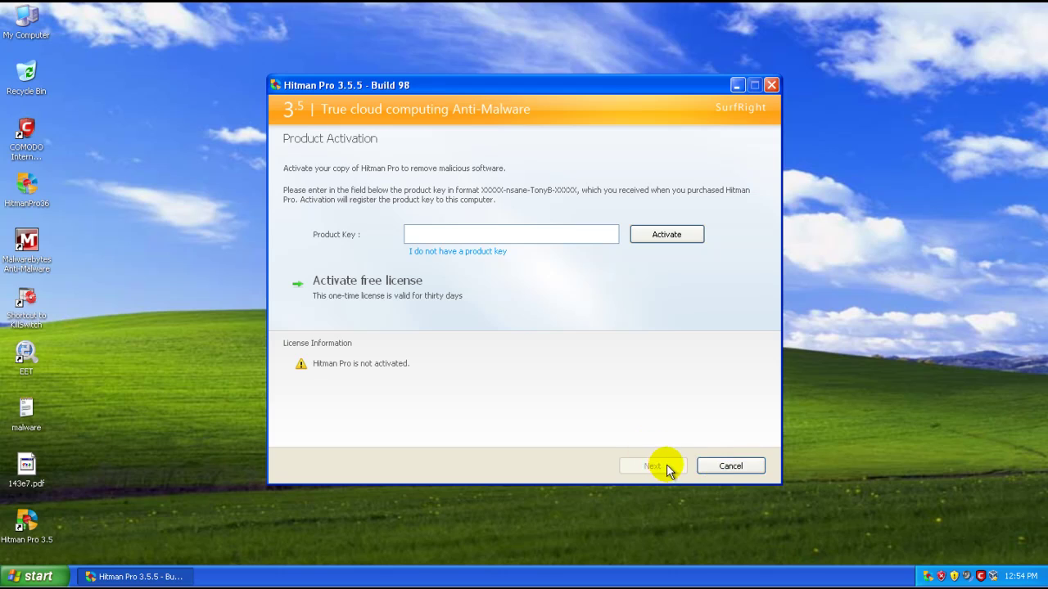
pyautogui.click(417, 280)
pyautogui.click(534, 334)
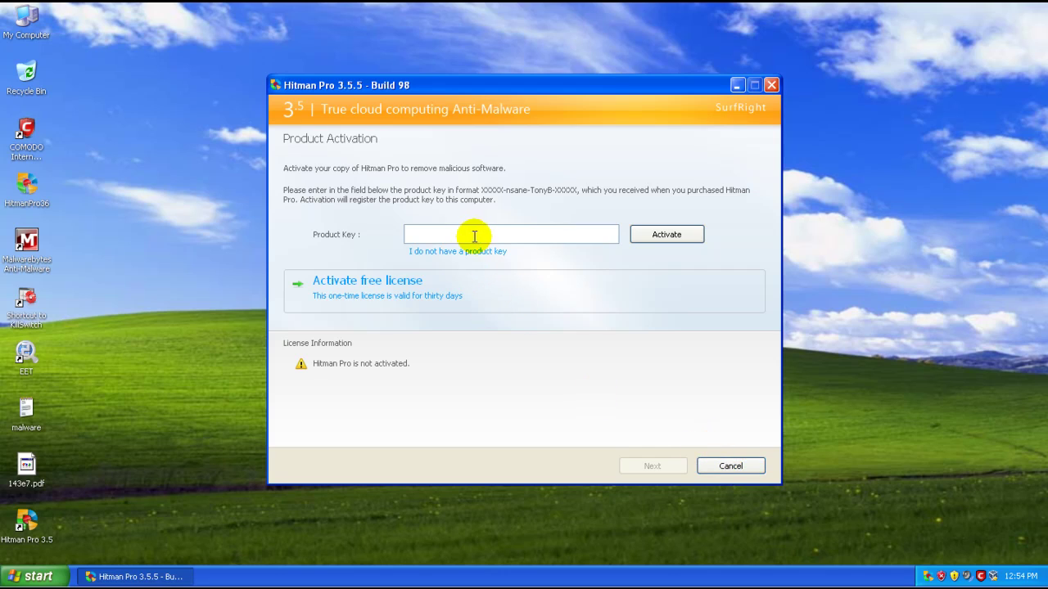
pyautogui.click(730, 466)
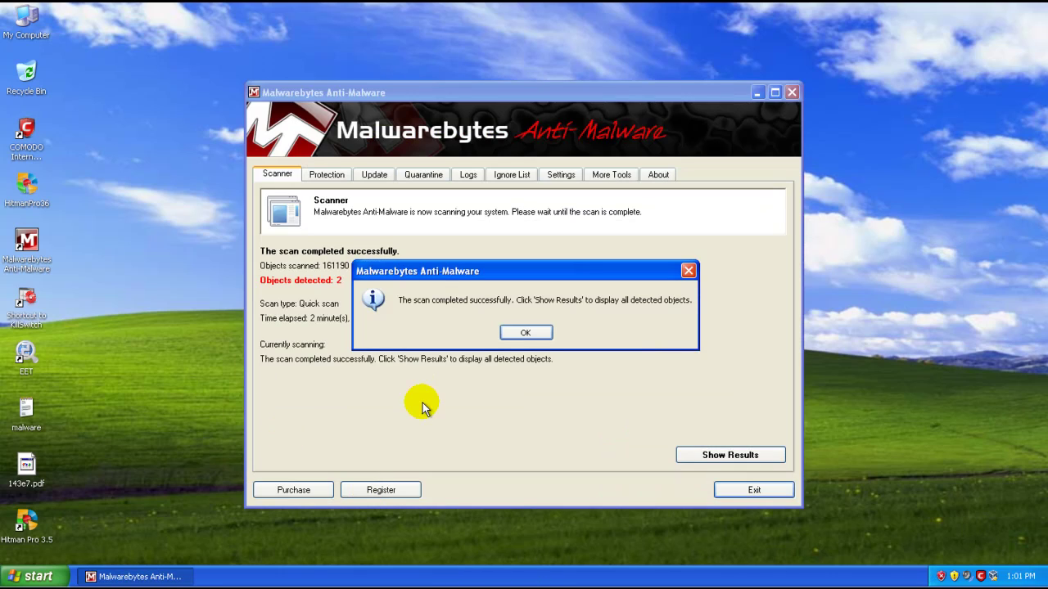
# Show the Malwarebytes scan results and widen the Item column to read the detected objects' full paths.
pyautogui.click(526, 334)
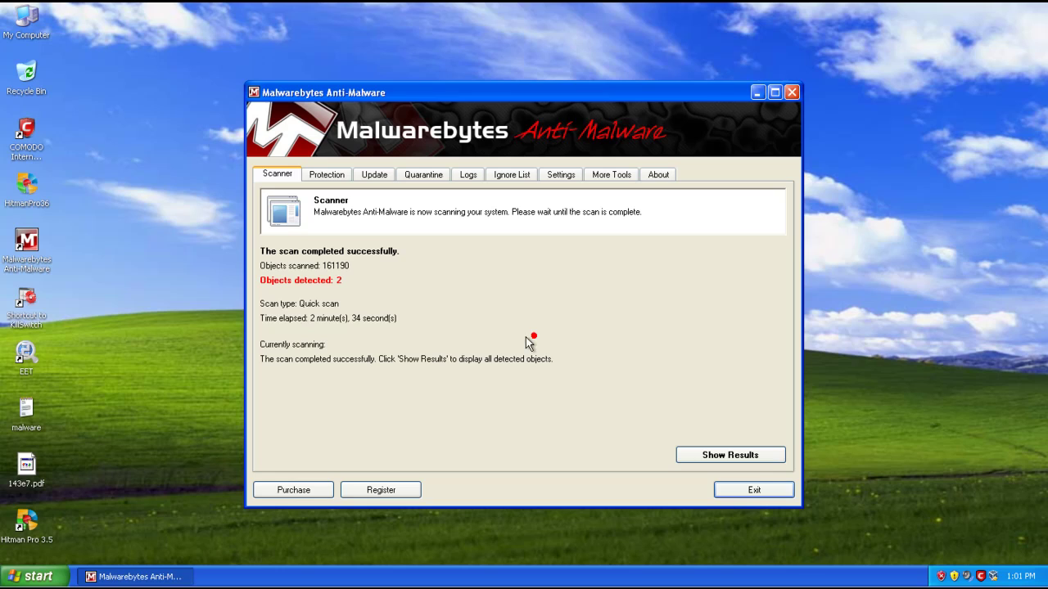
pyautogui.click(731, 455)
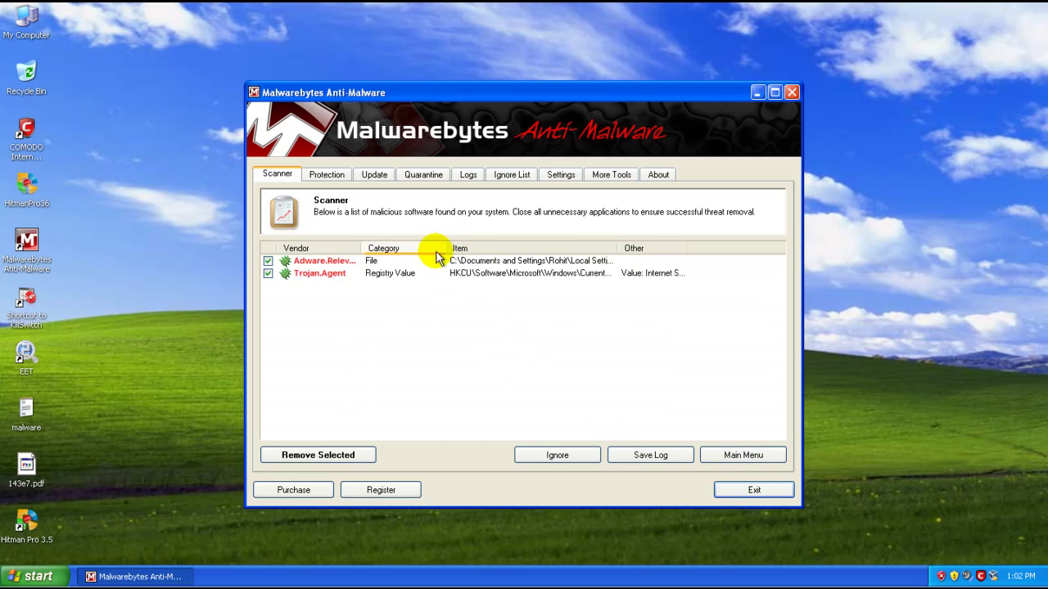
pyautogui.moveTo(450, 248)
pyautogui.mouseDown()
pyautogui.moveTo(562, 260)
pyautogui.moveTo(437, 248)
pyautogui.mouseUp()
pyautogui.moveTo(613, 246); pyautogui.dragTo(802, 236)
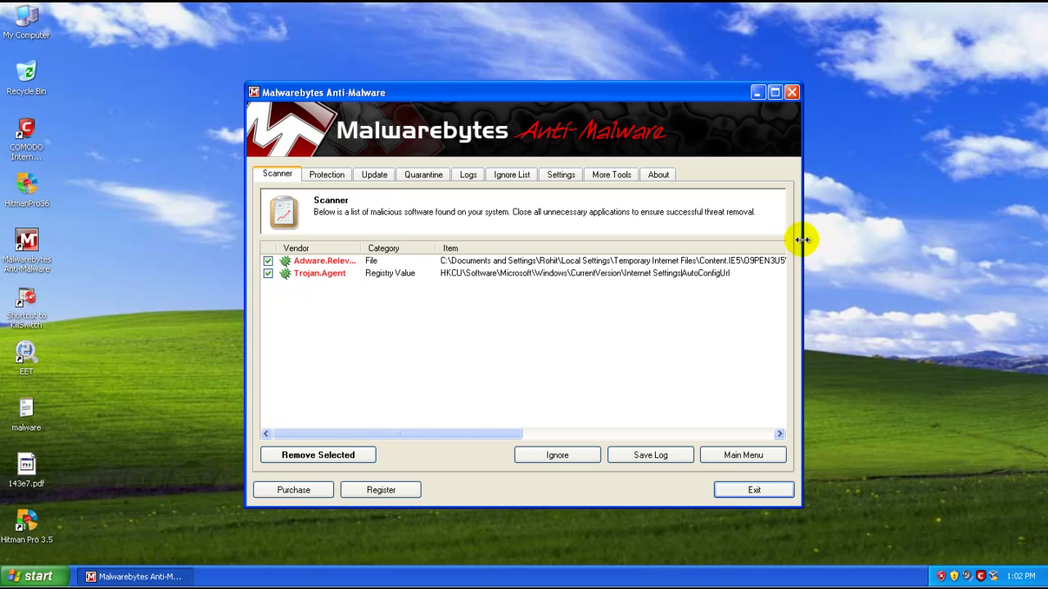
pyautogui.click(642, 263)
pyautogui.moveTo(434, 434); pyautogui.dragTo(336, 438)
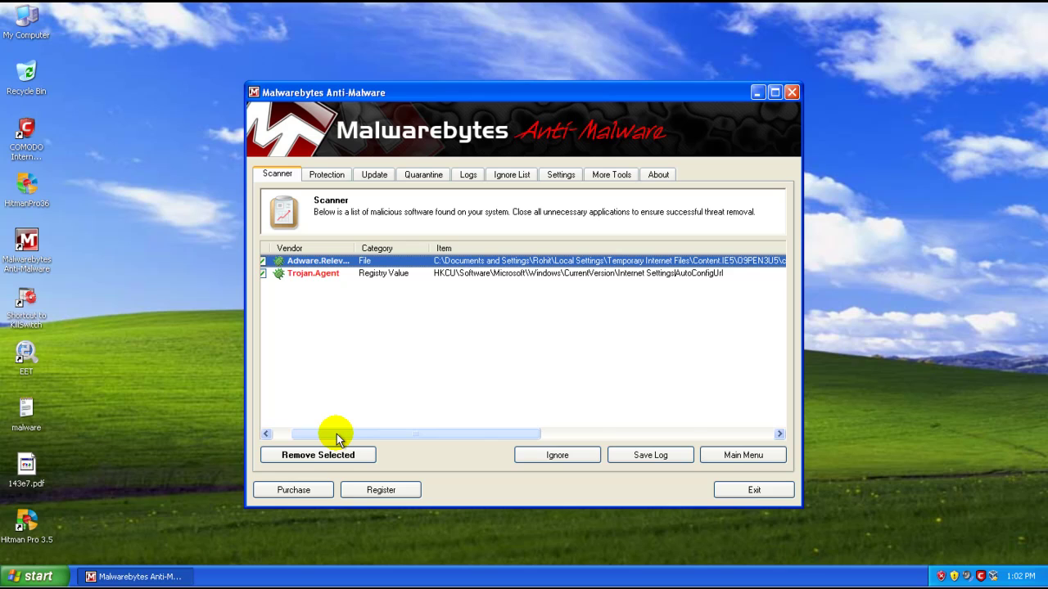
# Examine the Adware.RelevantKnowledge and Trojan.Agent entries, widening the Vendor column to show the full threat names.
pyautogui.click(491, 276)
pyautogui.click(466, 260)
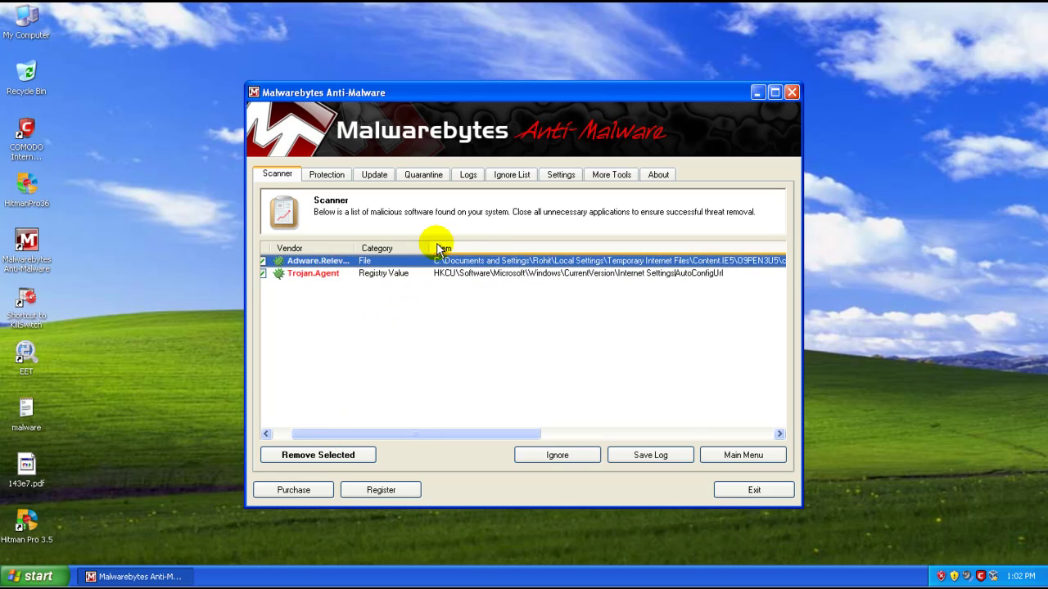
pyautogui.moveTo(434, 247); pyautogui.dragTo(423, 246)
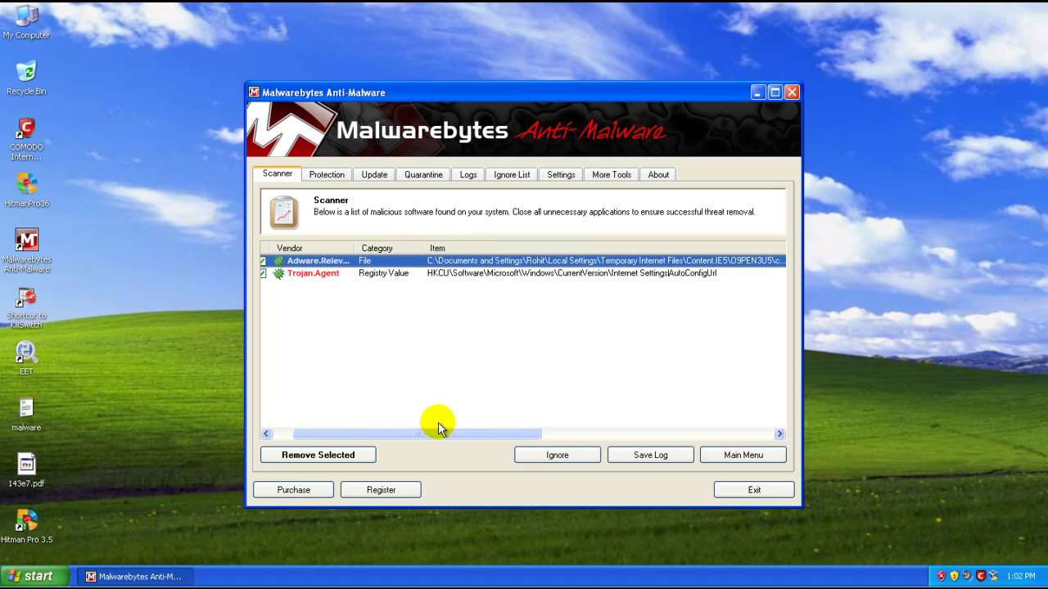
pyautogui.click(396, 273)
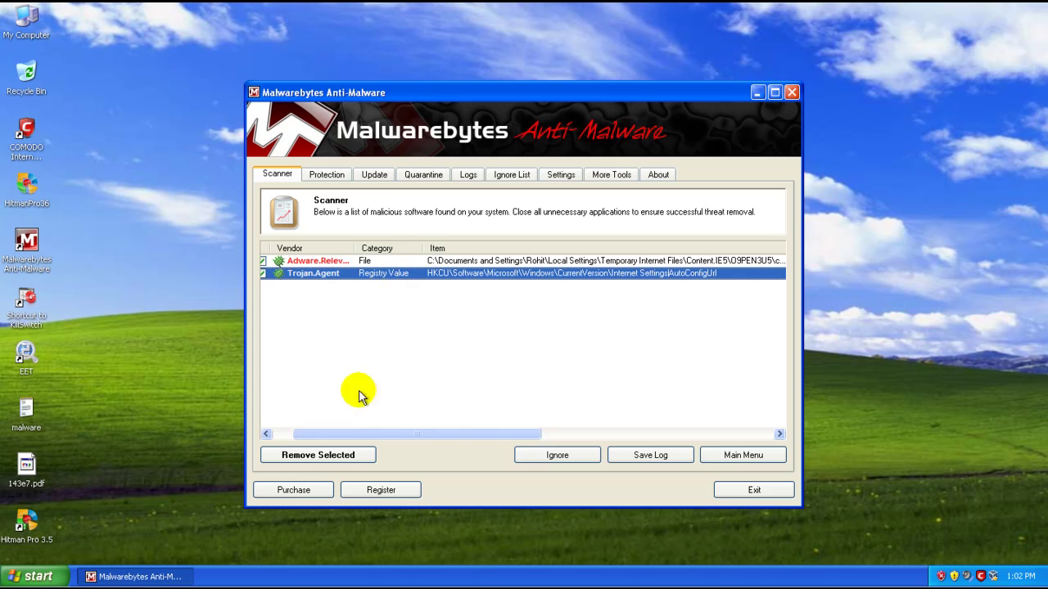
pyautogui.moveTo(371, 427); pyautogui.dragTo(315, 384)
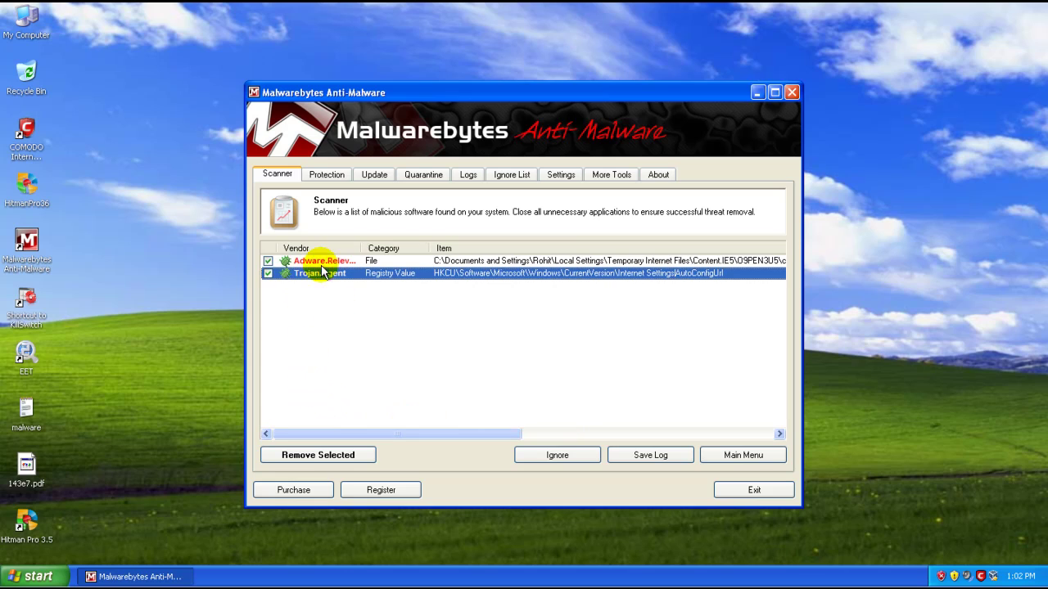
pyautogui.moveTo(361, 247); pyautogui.dragTo(428, 245)
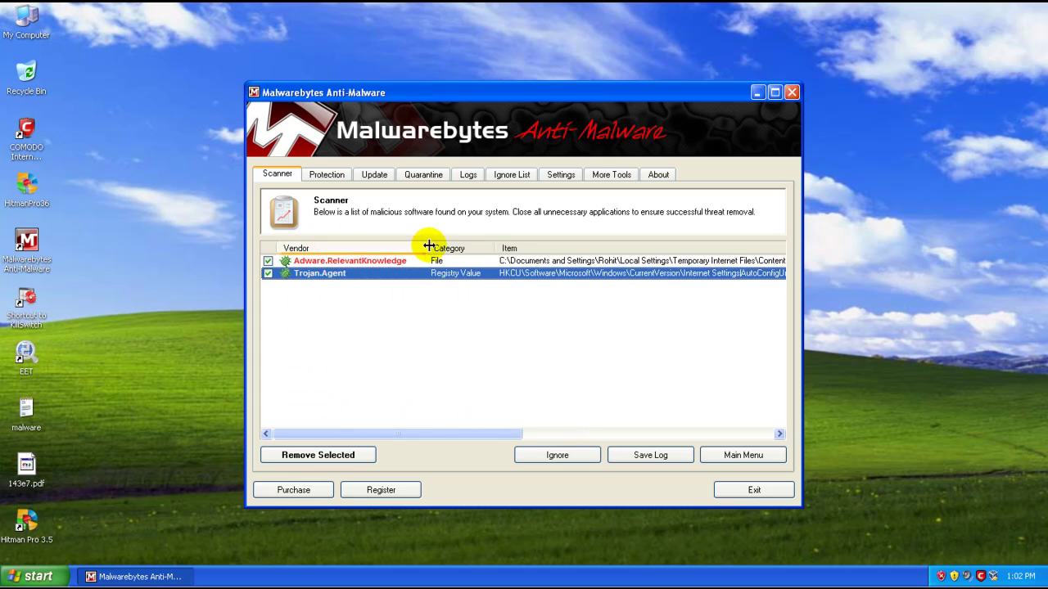
pyautogui.moveTo(417, 432); pyautogui.dragTo(369, 388)
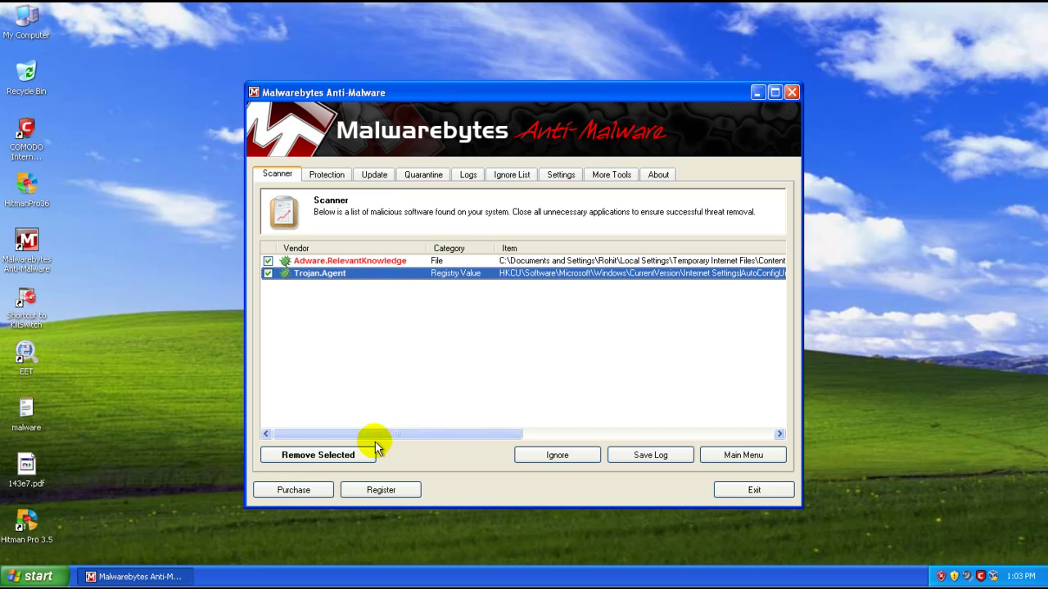
# Remove the checked threats with Malwarebytes and restart the system to complete the removal.
pyautogui.click(322, 455)
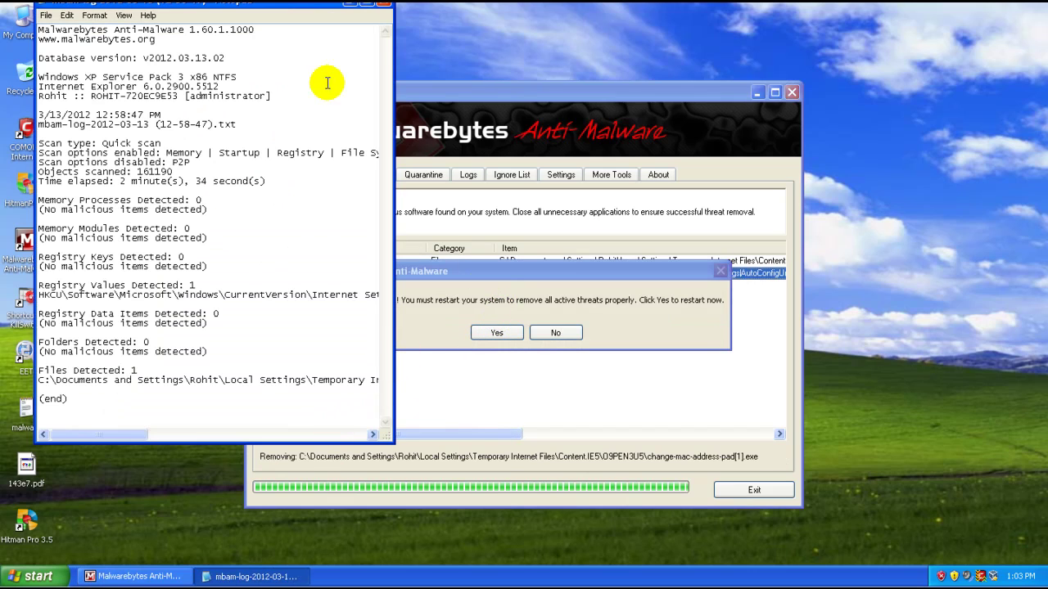
pyautogui.click(383, 3)
pyautogui.click(494, 331)
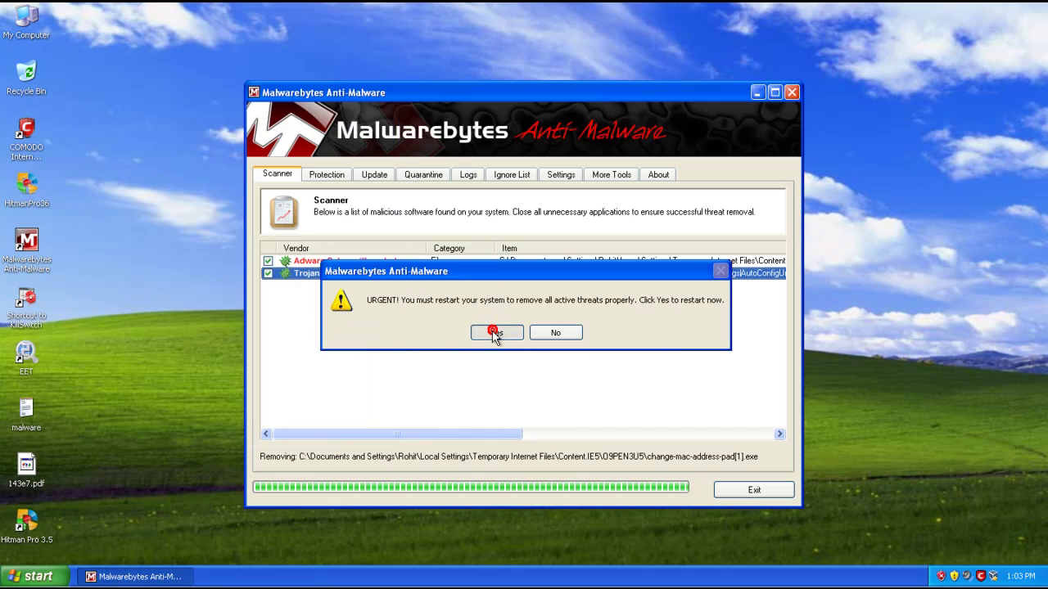
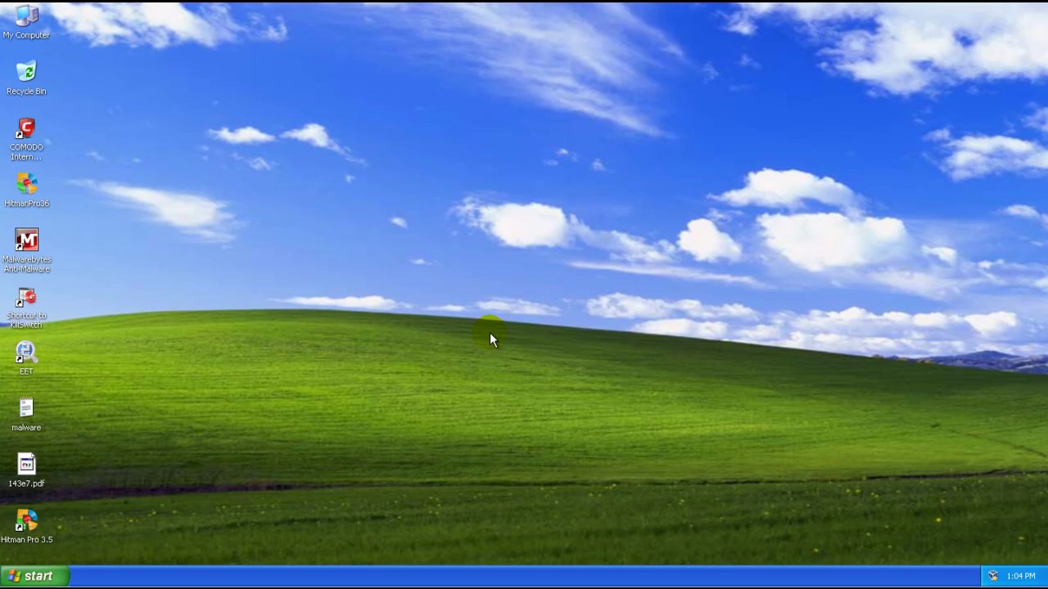
# Refresh the desktop and launch Emsisoft Emergency Kit from the EET shortcut.
pyautogui.rightClick(367, 182)
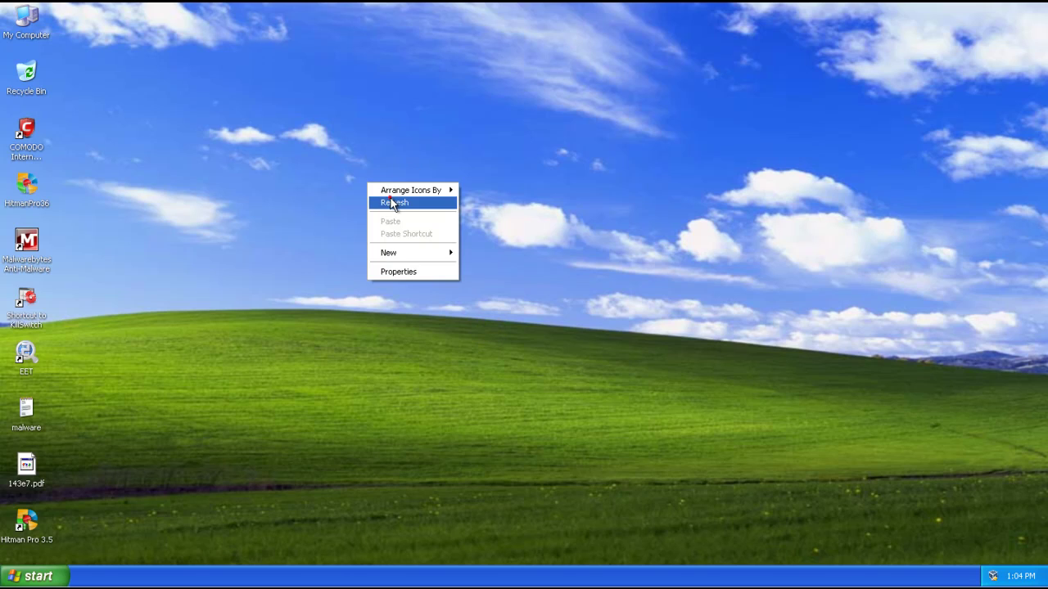
pyautogui.click(381, 202)
pyautogui.doubleClick(33, 347)
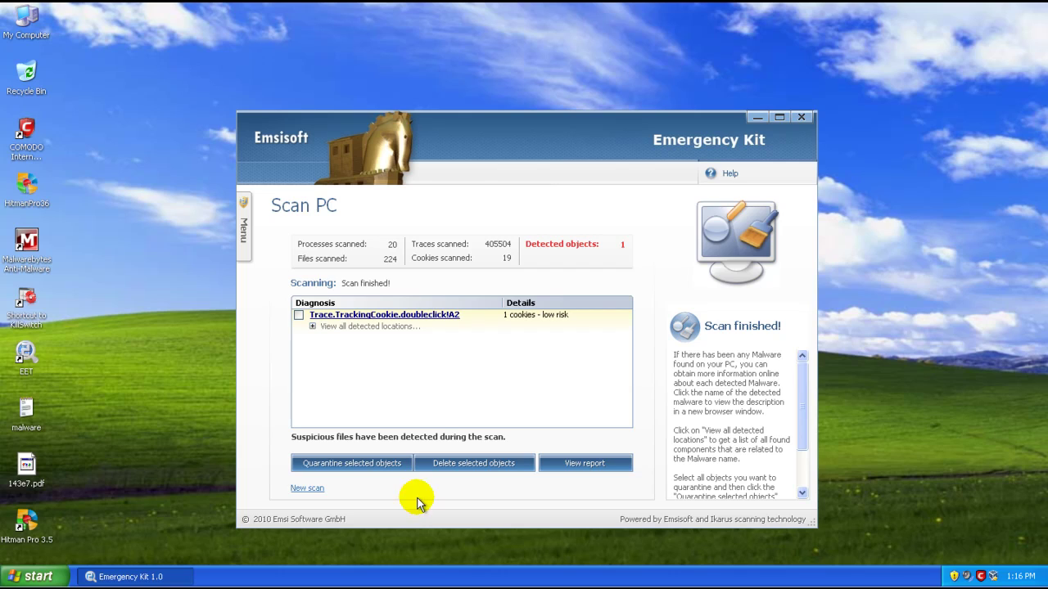
# Permanently delete the Trace.TrackingCookie.doubleclick!A2 object from the Emsisoft scan results.
pyautogui.click(300, 316)
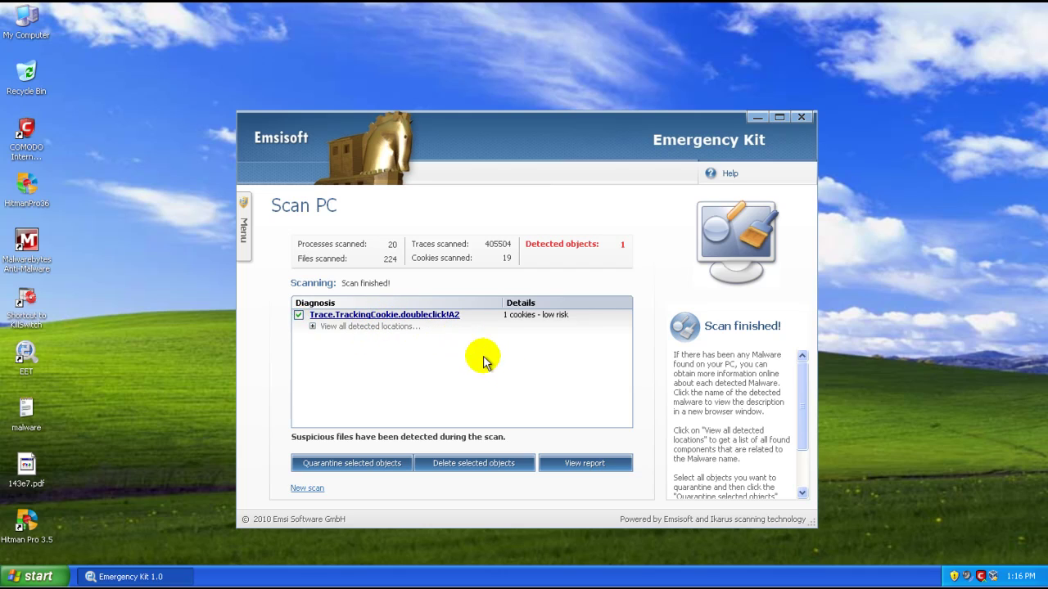
pyautogui.click(472, 467)
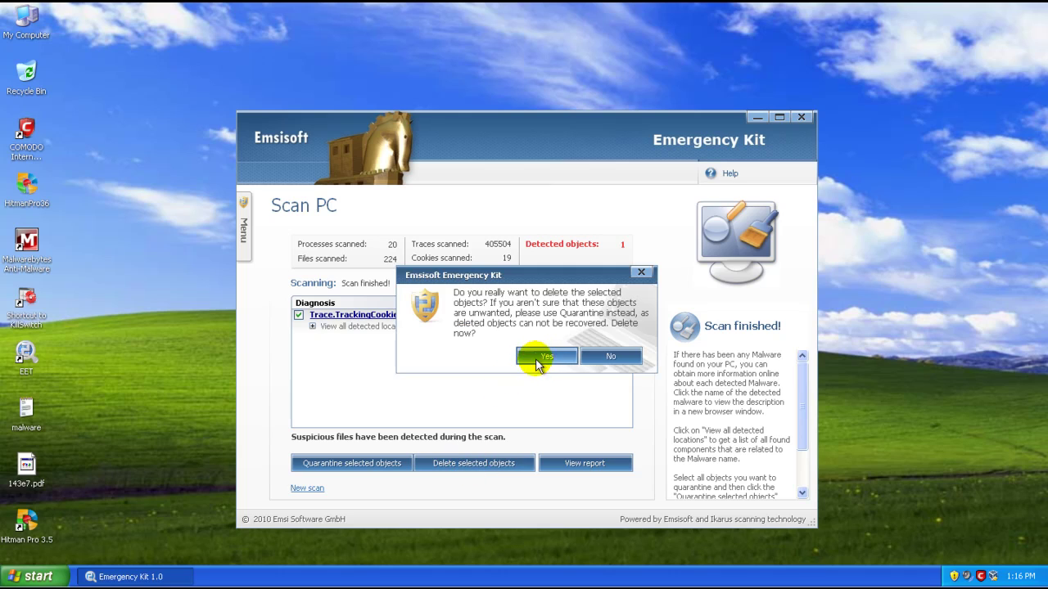
pyautogui.click(544, 358)
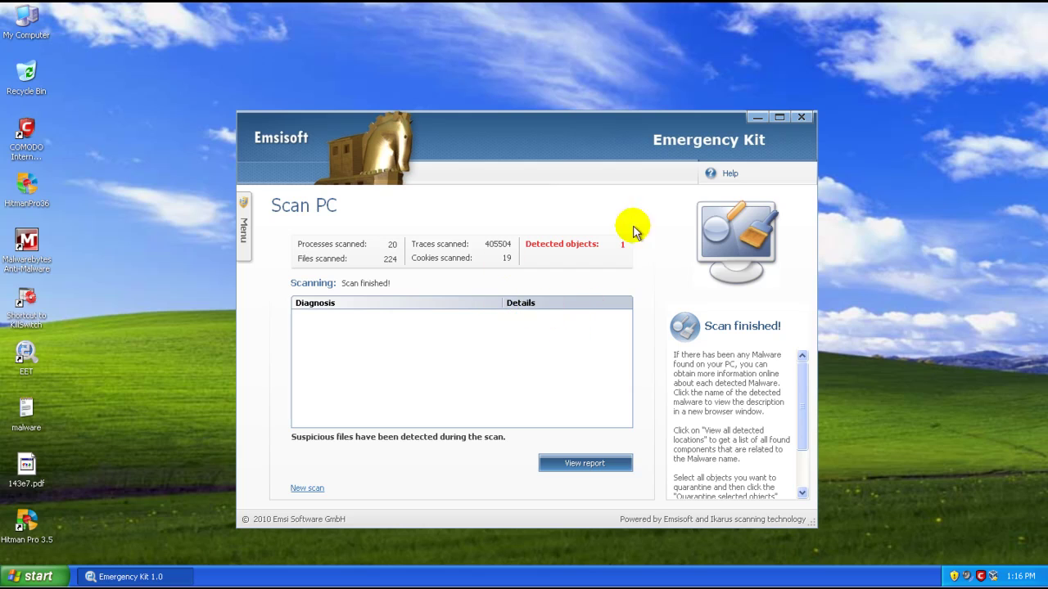
# Check the Security Status page in Emergency Kit and return to the finished scan on the Scan PC page.
pyautogui.click(242, 260)
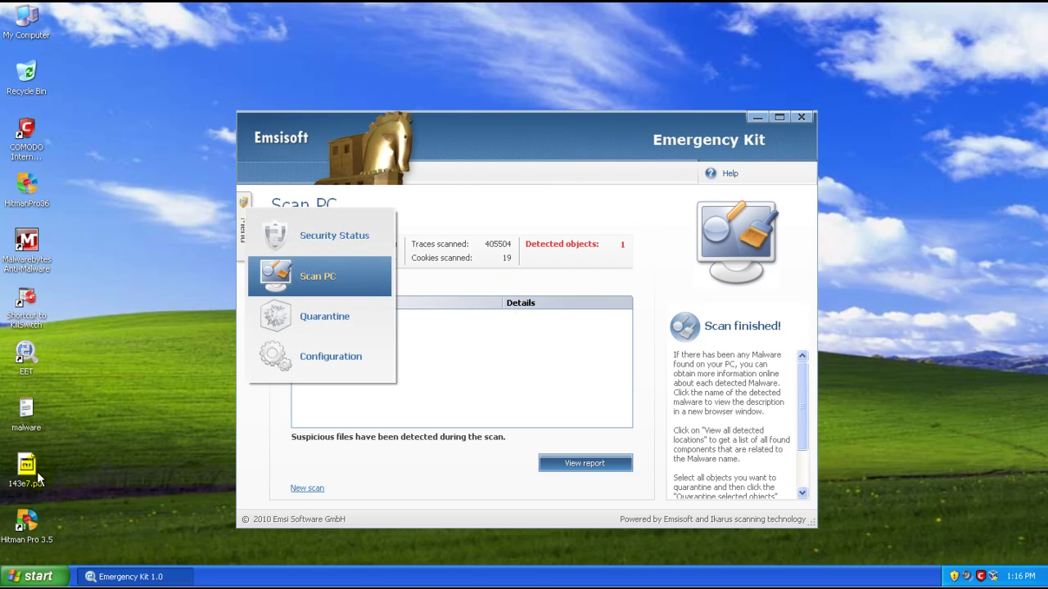
pyautogui.click(296, 239)
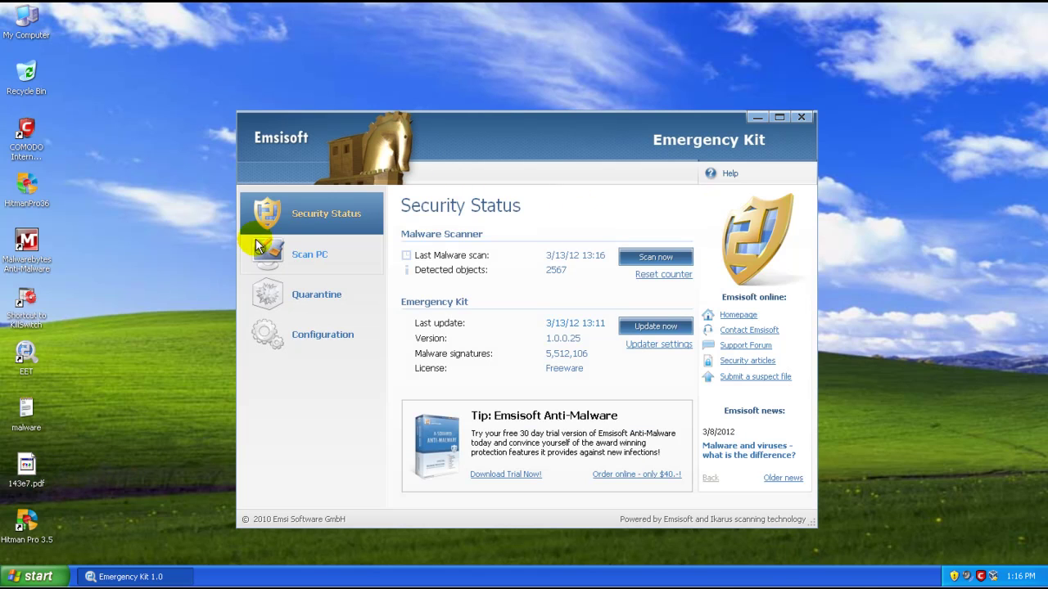
pyautogui.click(296, 258)
pyautogui.click(242, 231)
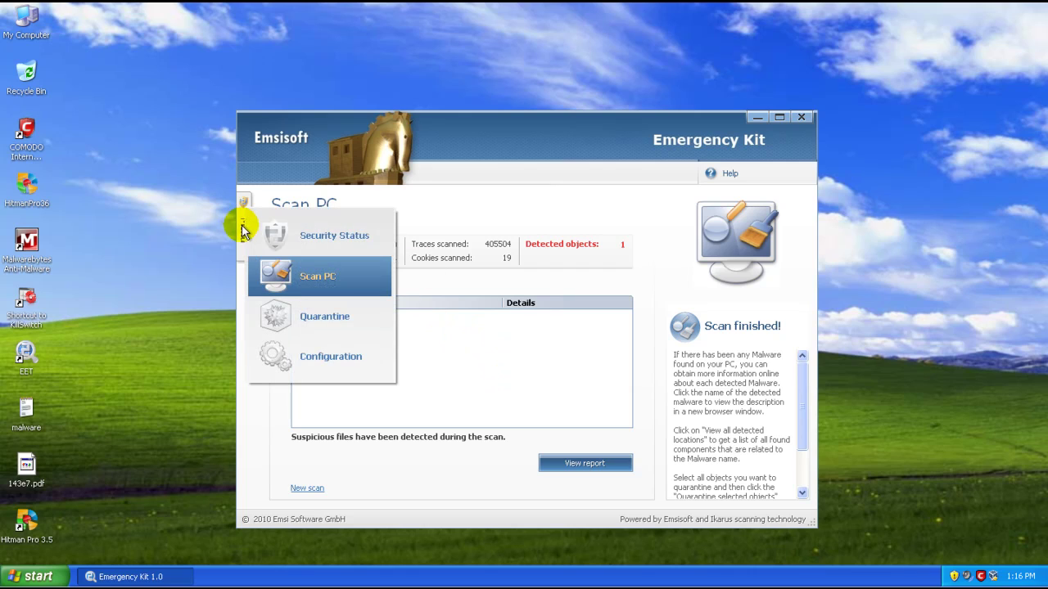
pyautogui.click(425, 472)
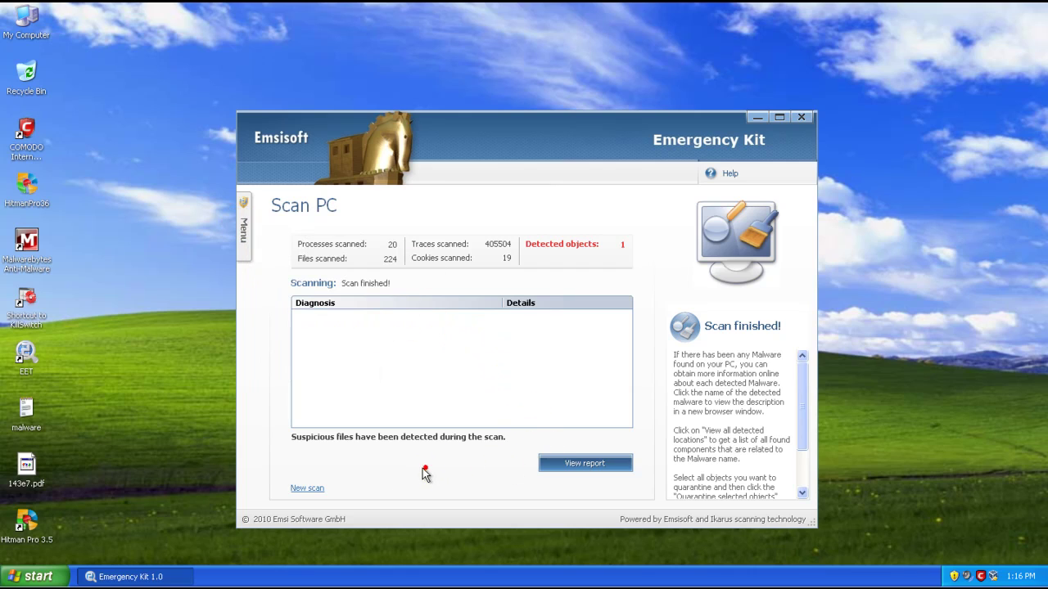
# Set up a new Custom Scan with the Desktop folder in place of C:\ and start it.
pyautogui.click(306, 488)
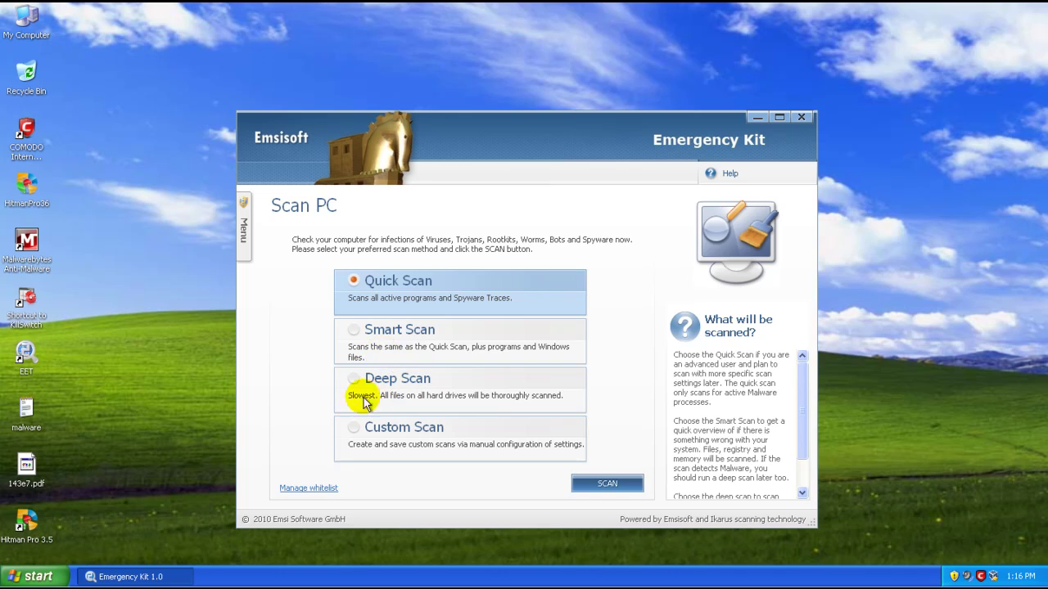
pyautogui.click(364, 433)
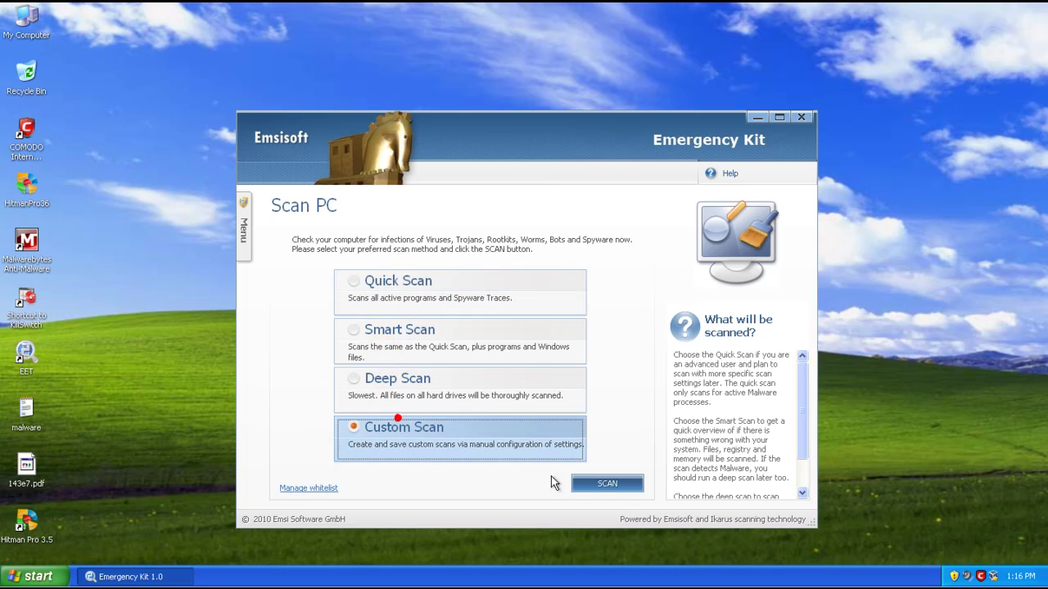
pyautogui.click(626, 487)
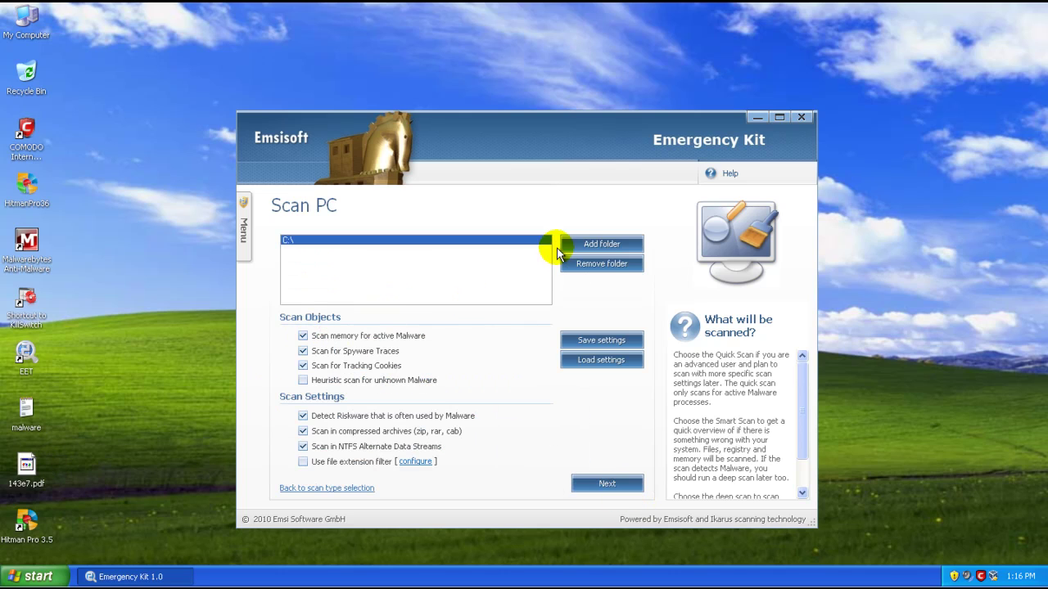
pyautogui.click(588, 245)
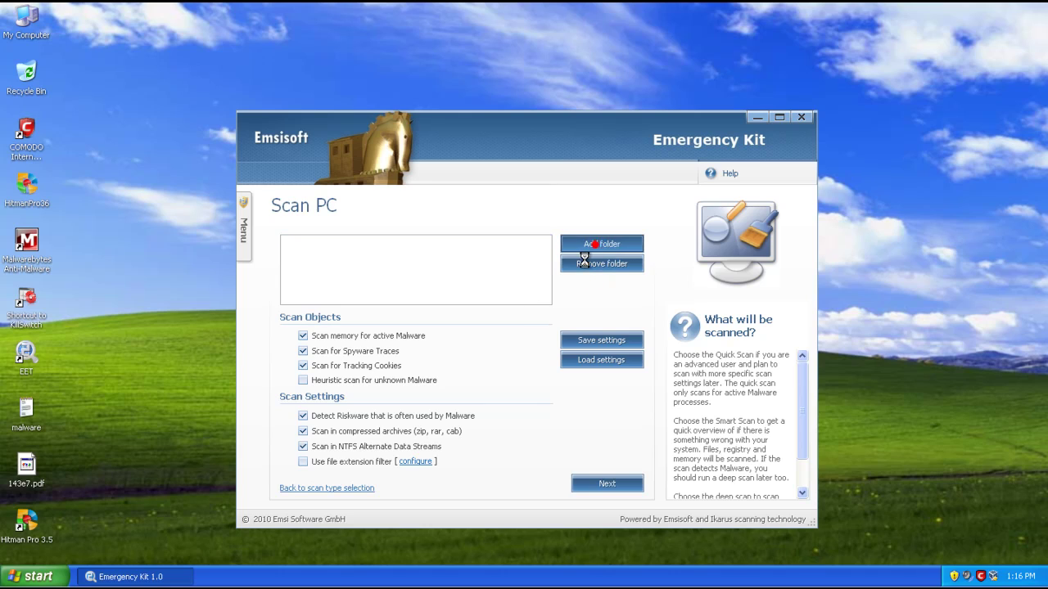
pyautogui.click(455, 250)
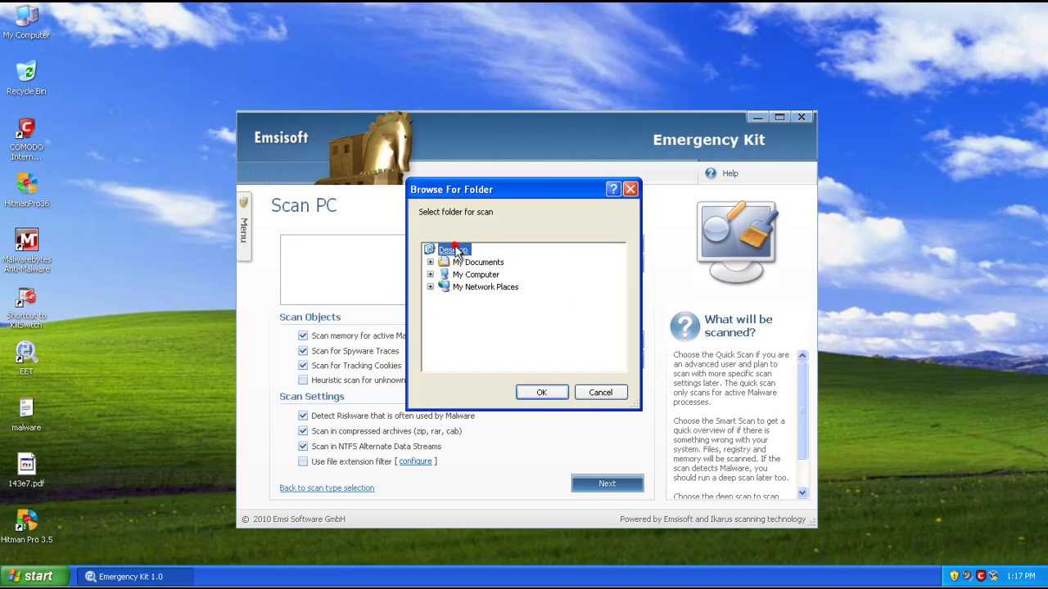
pyautogui.click(541, 392)
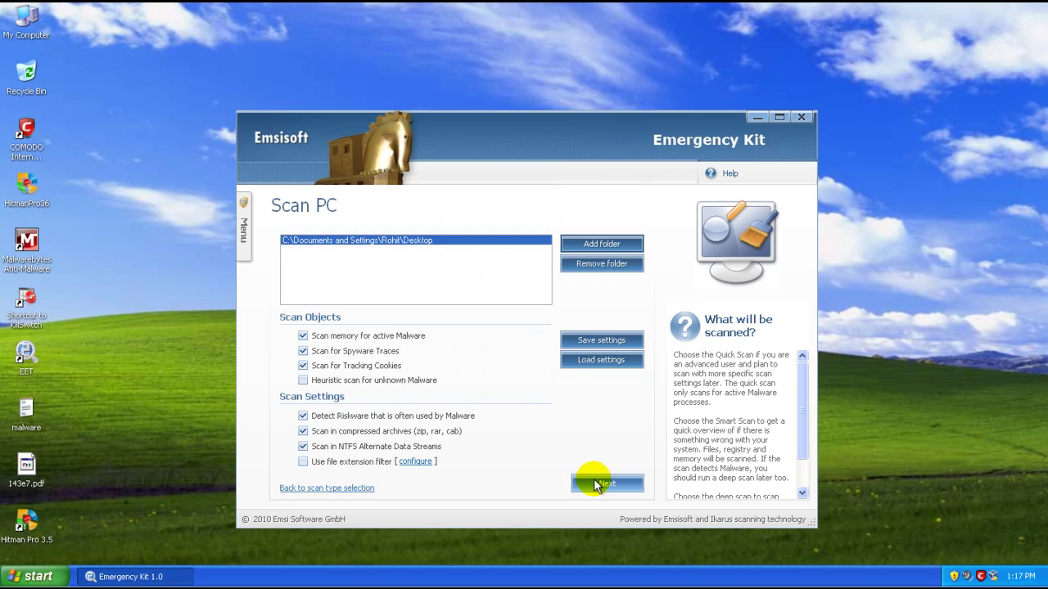
pyautogui.click(597, 485)
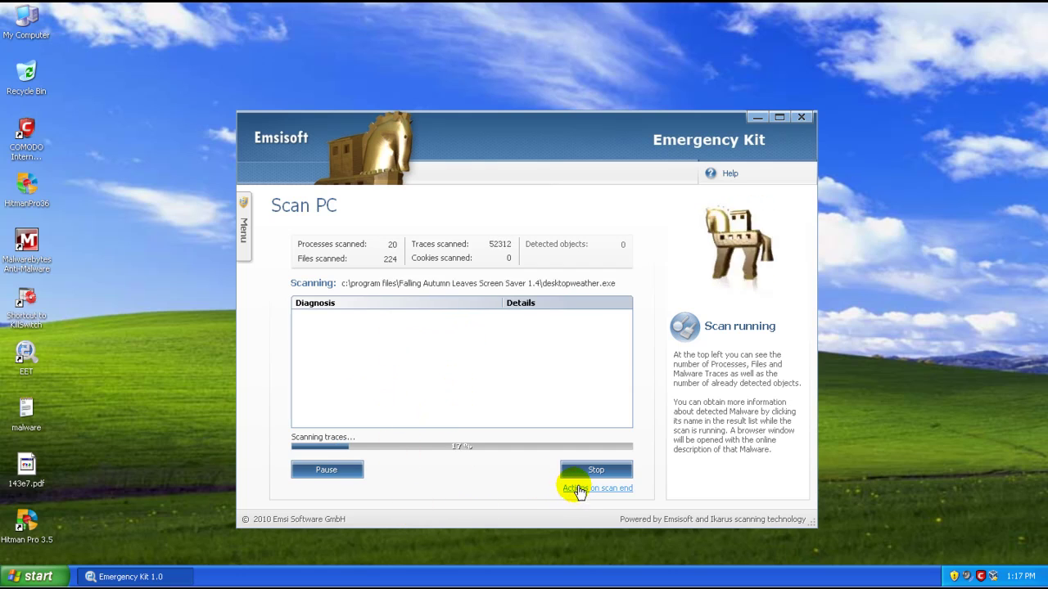
# Stop the running scan, reopen the Custom Scan settings, and remove the Desktop folder from the scan list.
pyautogui.click(583, 473)
pyautogui.click(305, 489)
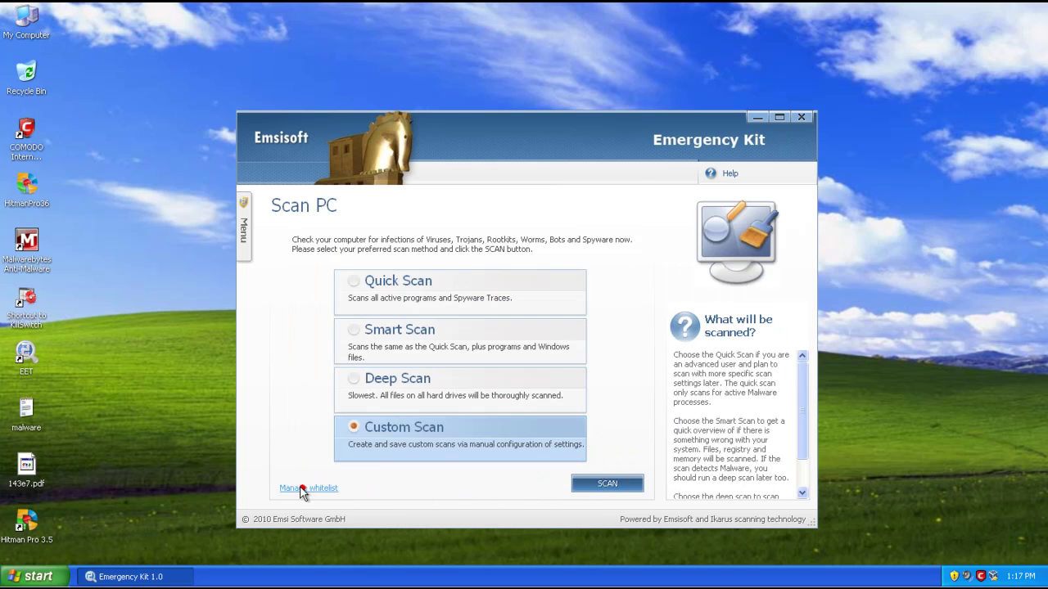
pyautogui.click(610, 483)
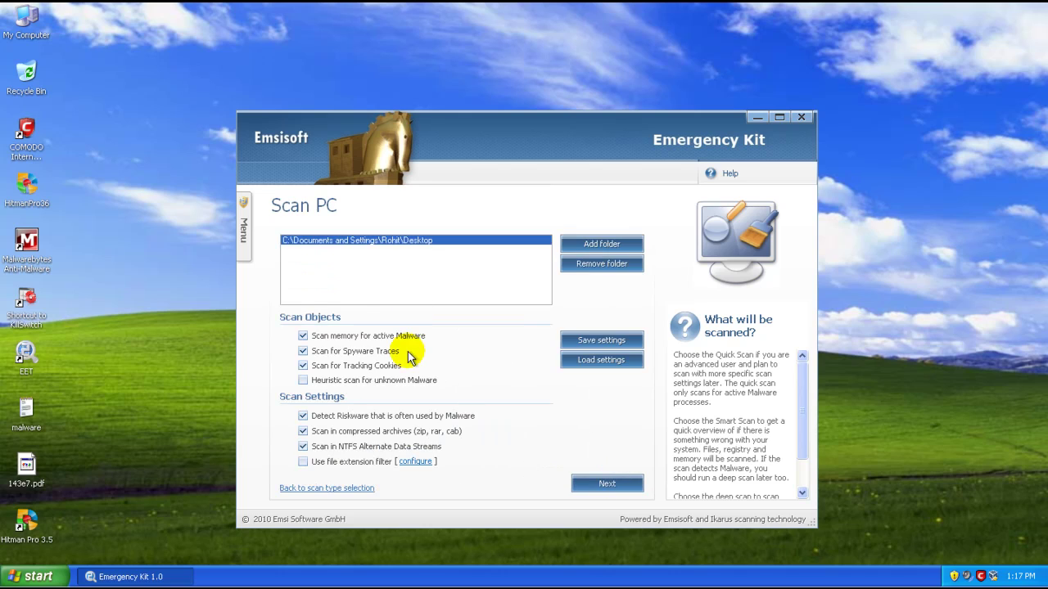
pyautogui.click(604, 264)
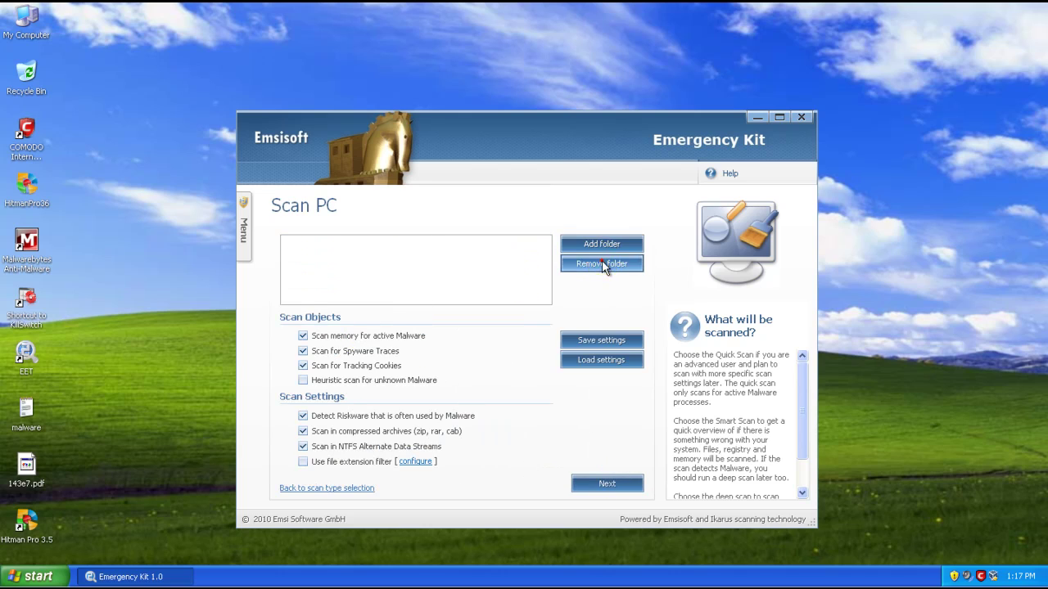
# Disable scanning for tracking cookies, spyware traces and active malware in memory, and enable the heuristic scan for unknown malware.
pyautogui.click(348, 365)
pyautogui.click(349, 351)
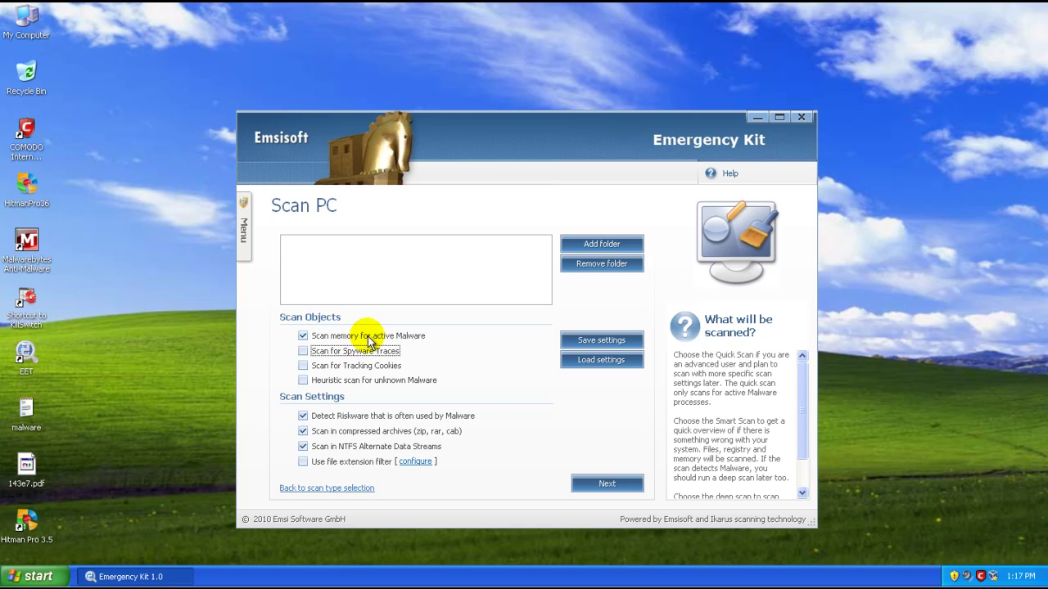
pyautogui.click(360, 335)
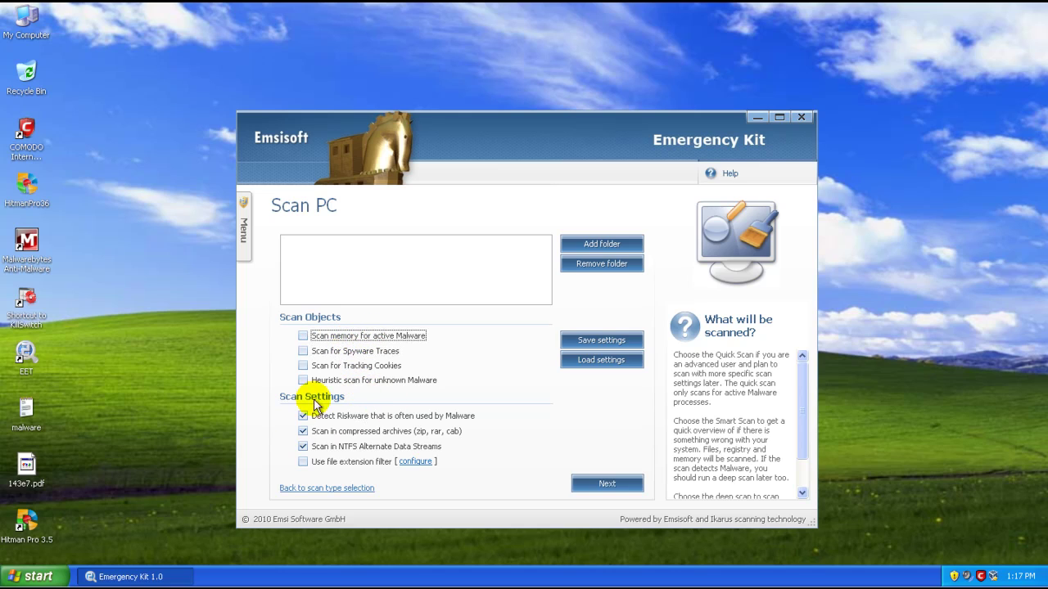
pyautogui.click(344, 380)
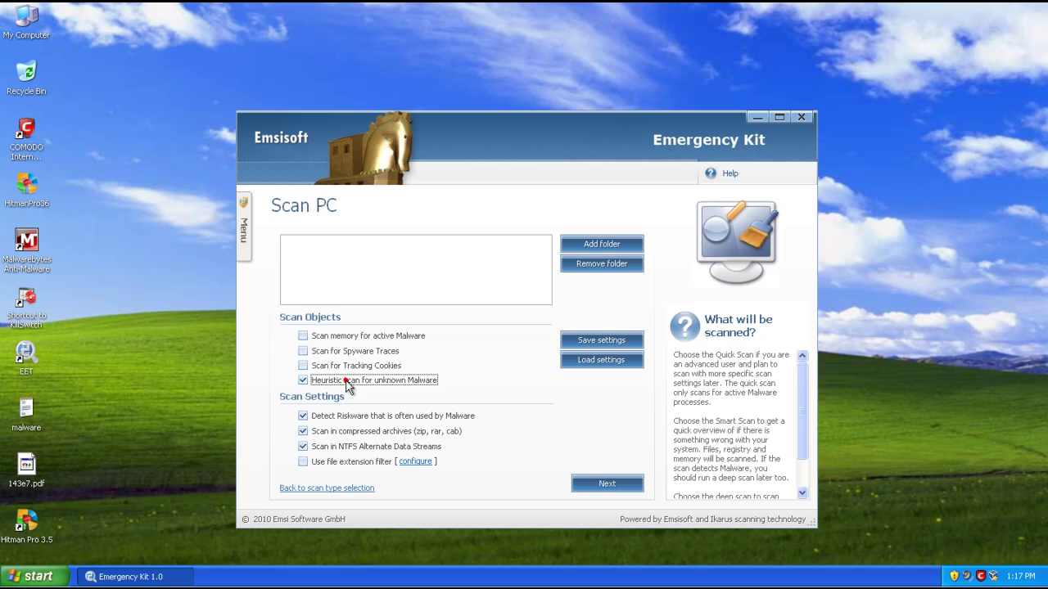
# Add the Desktop folder to the custom scan list and start the scan.
pyautogui.click(592, 241)
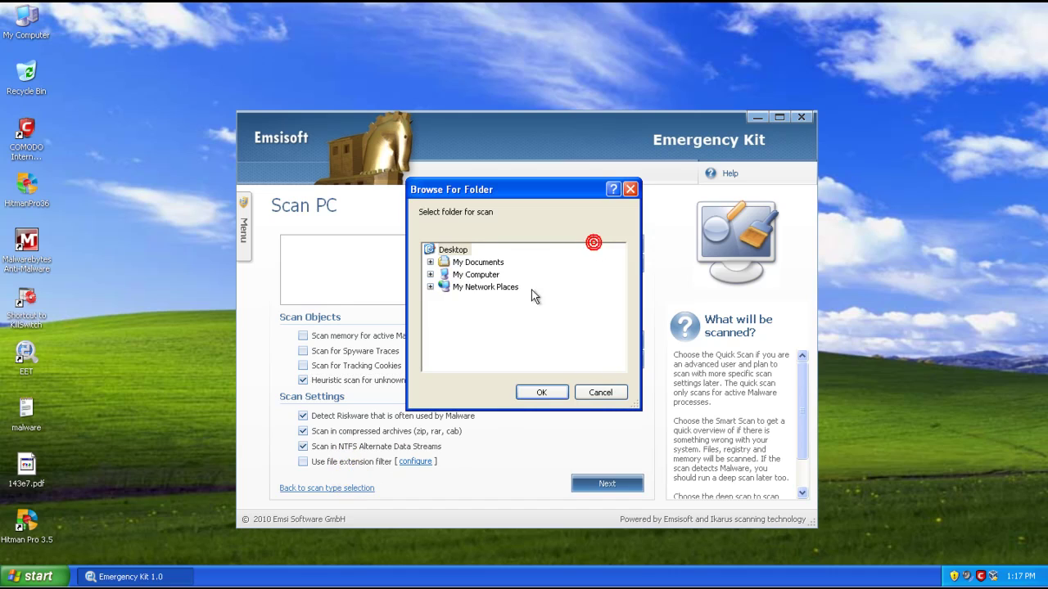
pyautogui.click(446, 250)
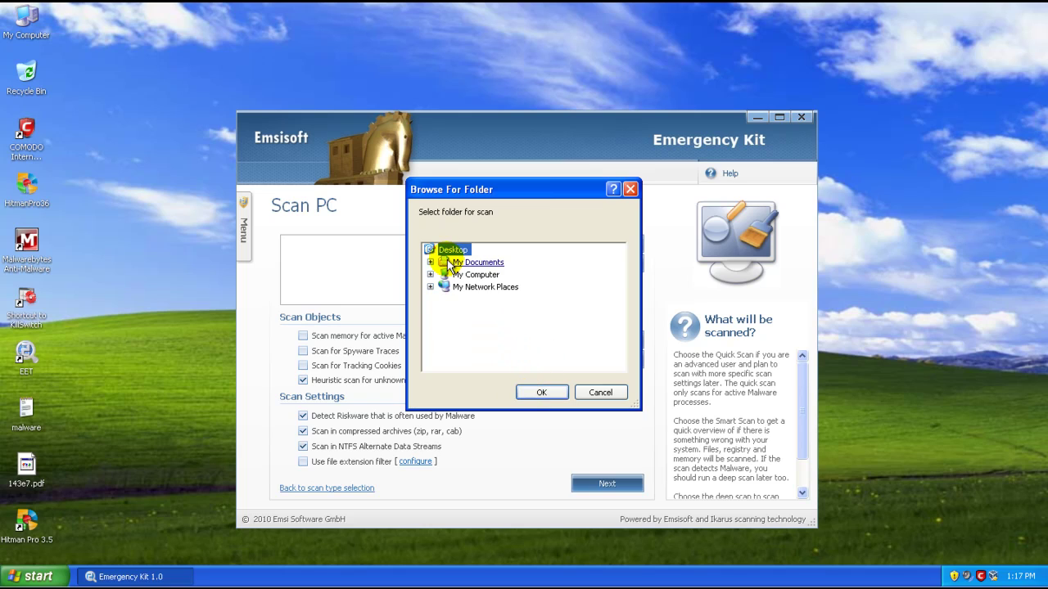
pyautogui.click(431, 275)
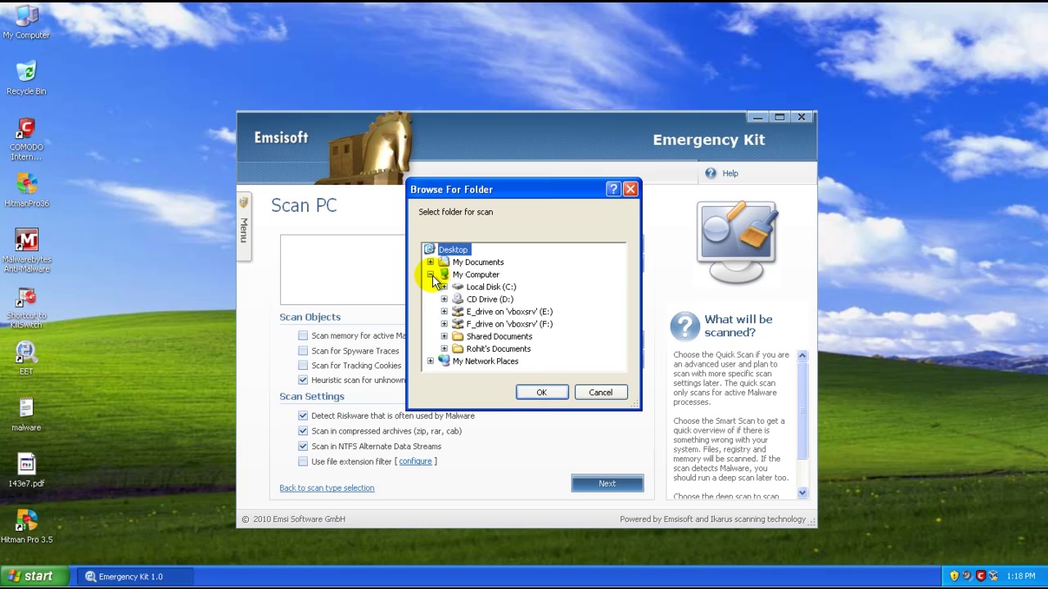
pyautogui.click(430, 275)
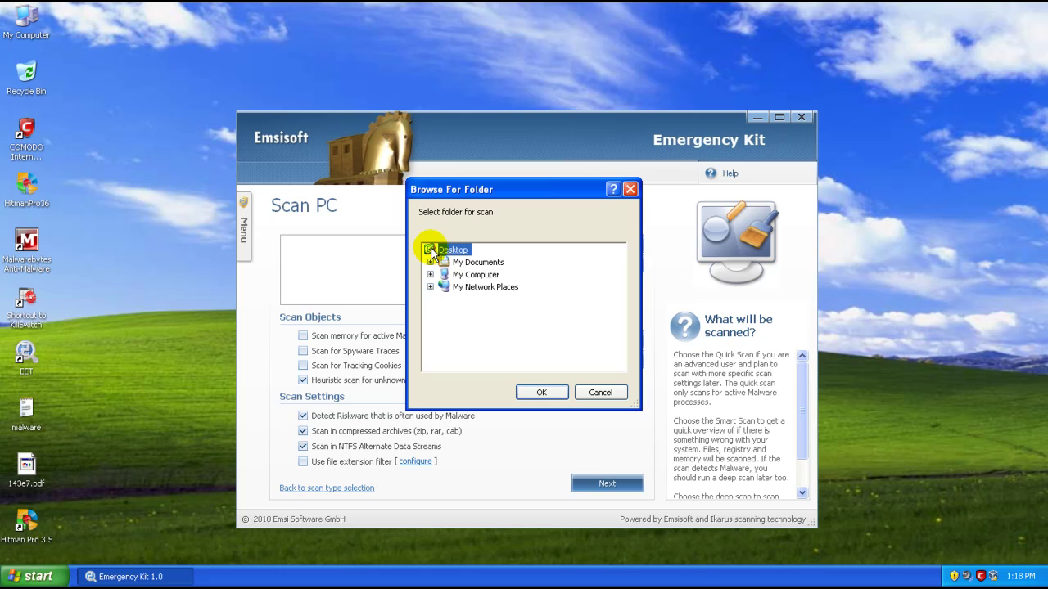
pyautogui.click(541, 392)
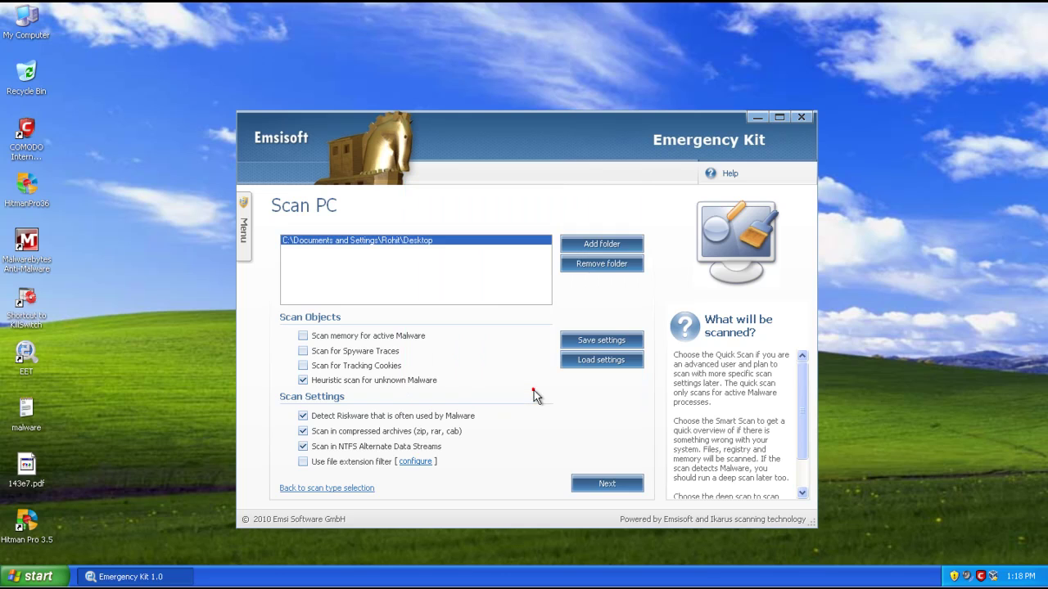
pyautogui.click(607, 483)
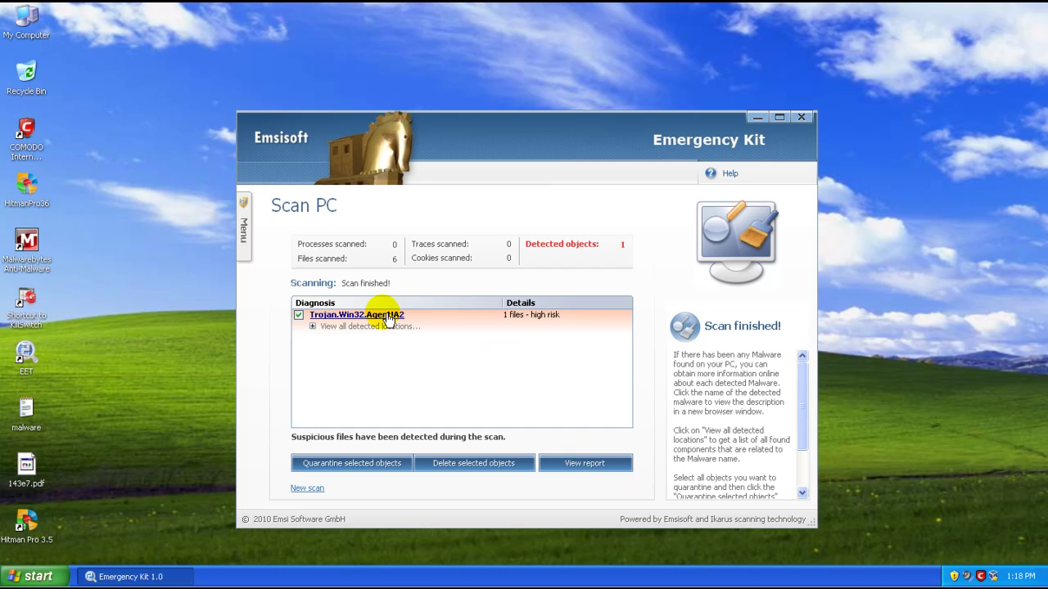
# Expand the detected file location of Trojan.Win32.Agent!A2, deselect the detection, and close Emergency Kit.
pyautogui.click(312, 326)
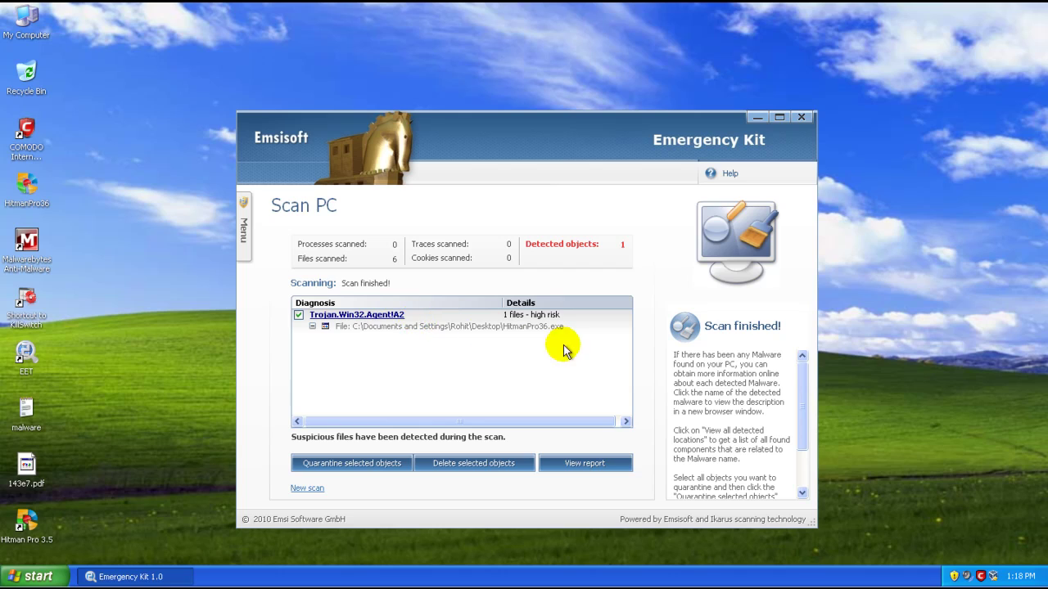
pyautogui.click(299, 314)
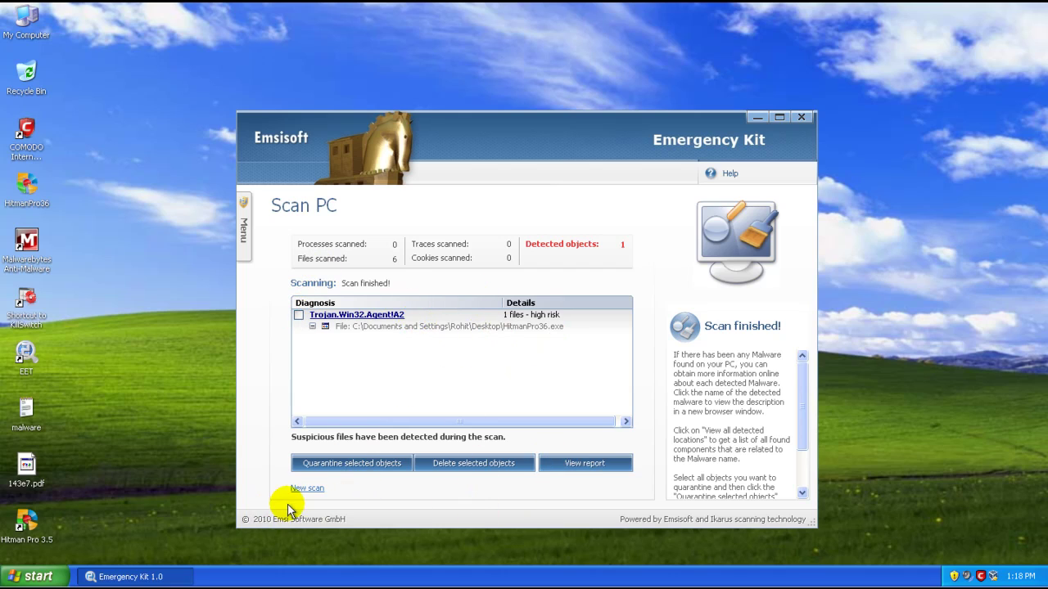
pyautogui.click(802, 117)
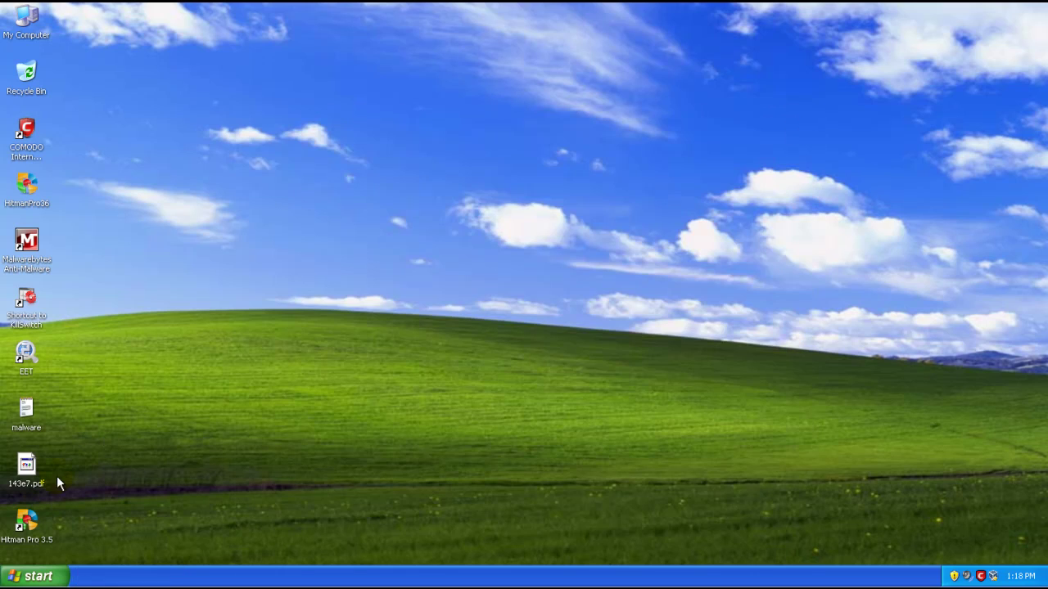
pyautogui.moveTo(55, 451); pyautogui.dragTo(7, 479)
pyautogui.rightClick(154, 257)
pyautogui.click(164, 276)
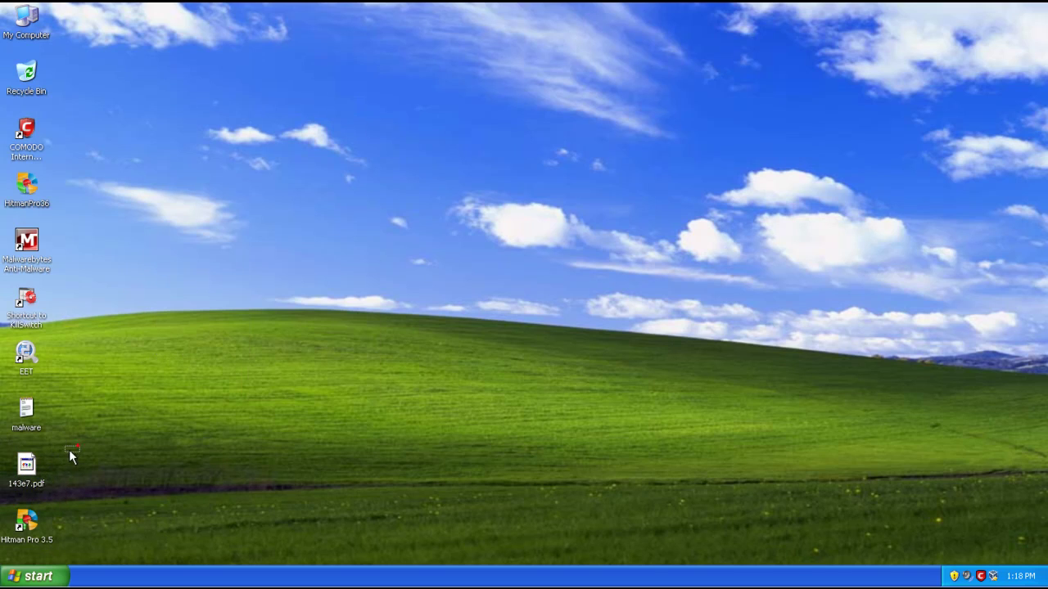
pyautogui.moveTo(80, 446); pyautogui.dragTo(10, 501)
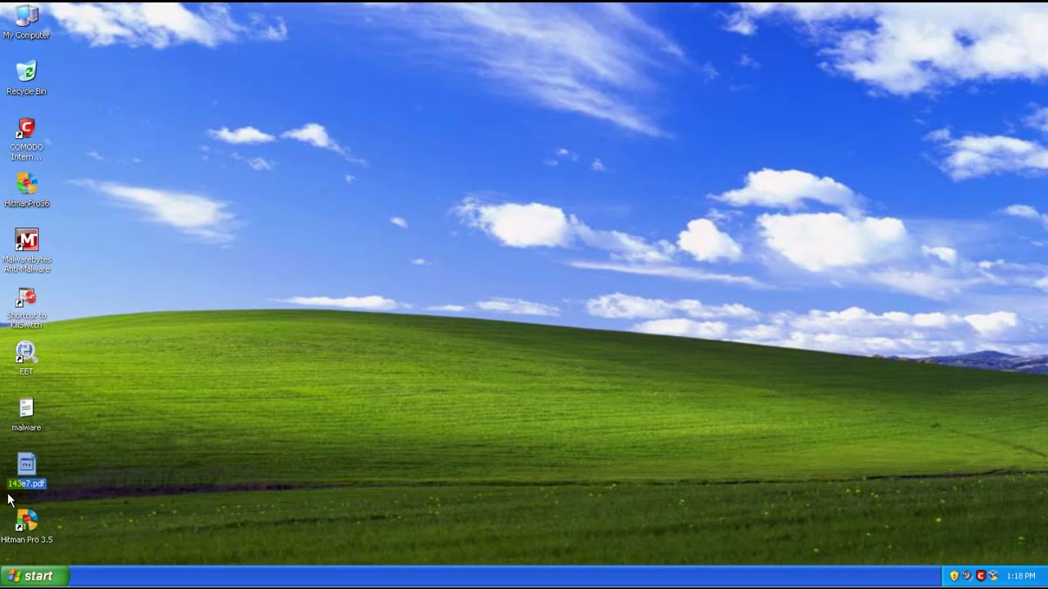
pyautogui.click(37, 181)
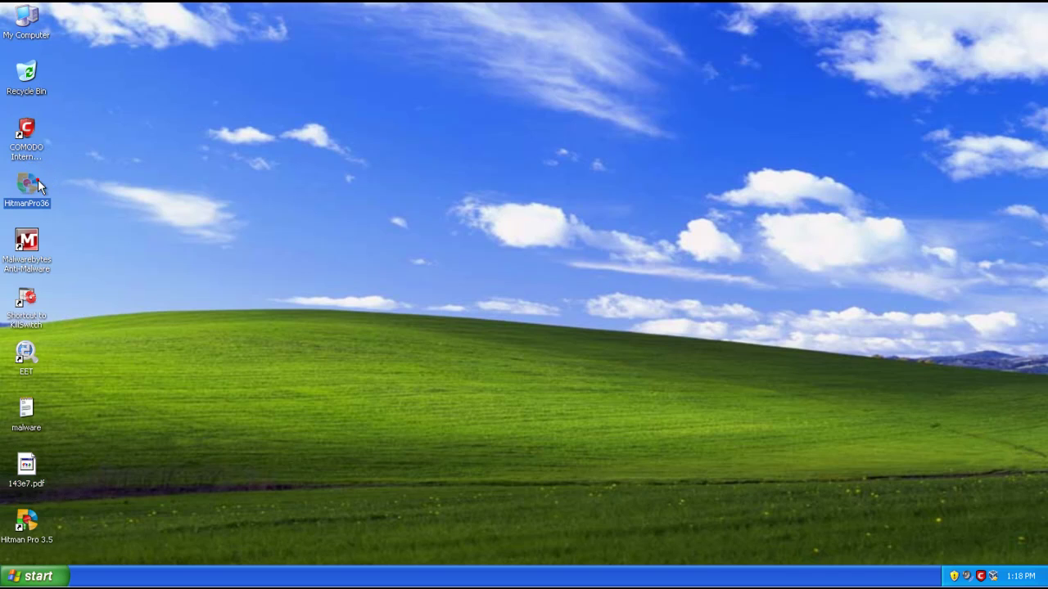
pyautogui.click(47, 275)
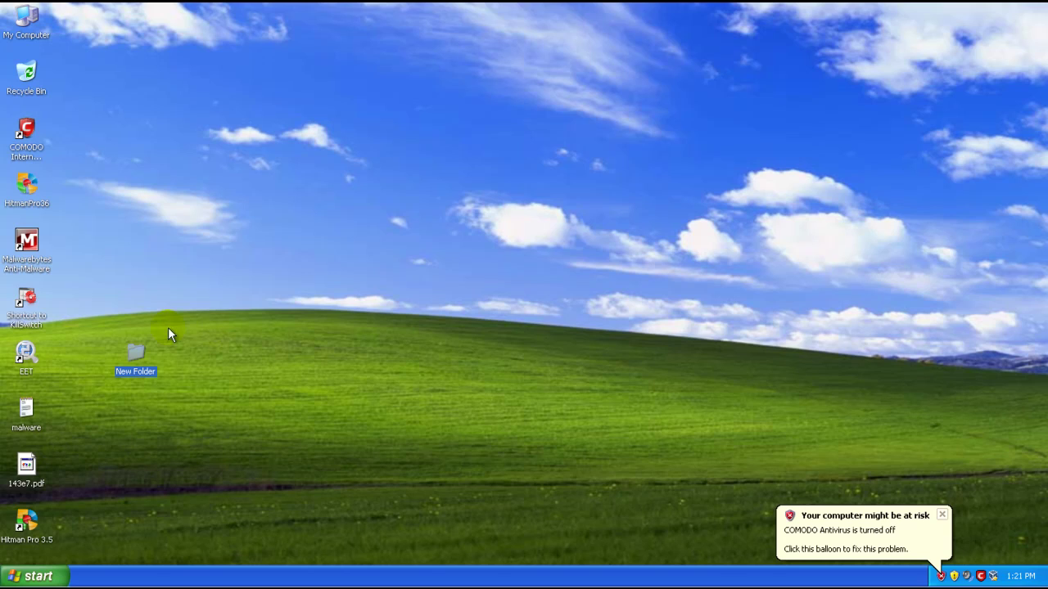
pyautogui.rightClick(239, 249)
pyautogui.click(255, 273)
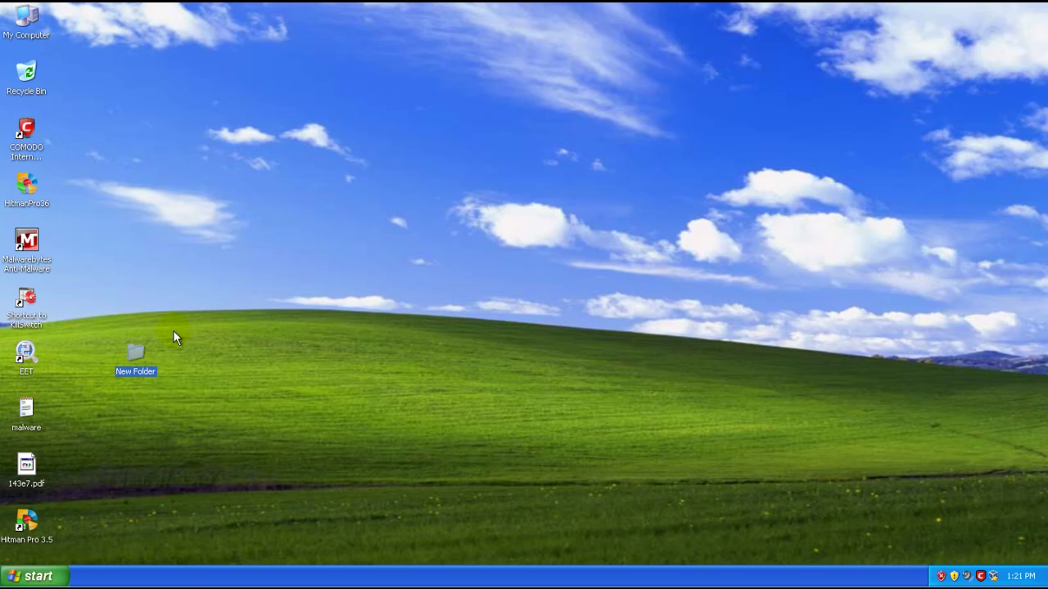
# Check the properties of New Folder on the desktop, and scan the folder with COMODO Antivirus.
pyautogui.moveTo(145, 352)
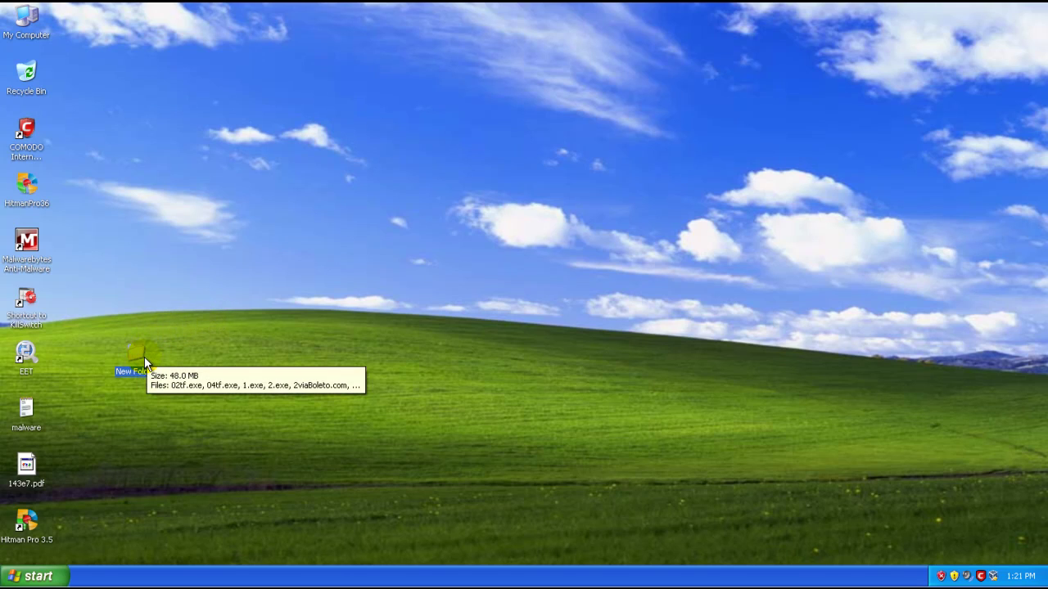
pyautogui.rightClick(141, 356)
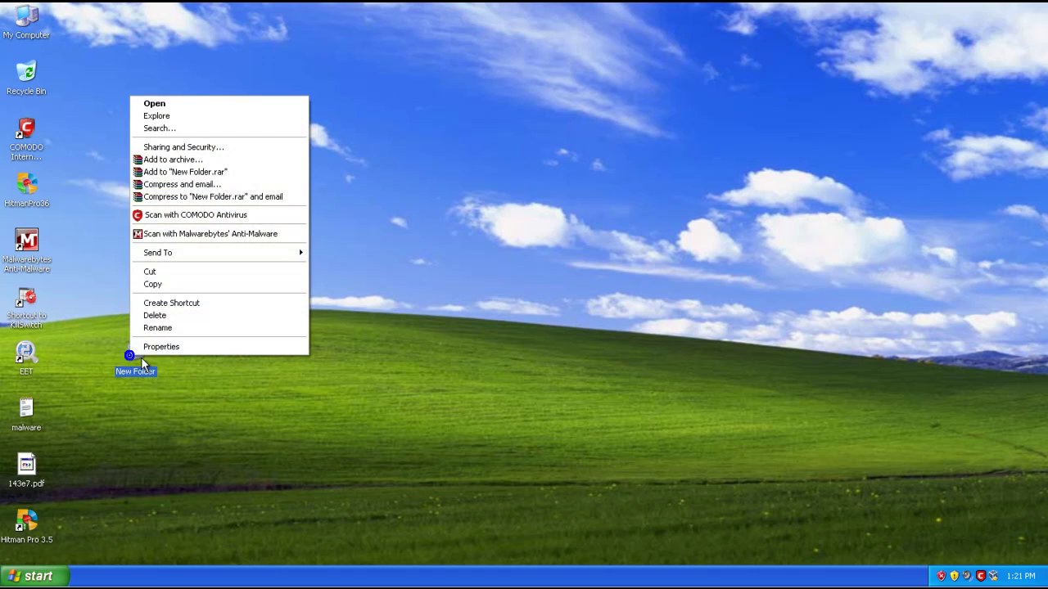
pyautogui.click(165, 347)
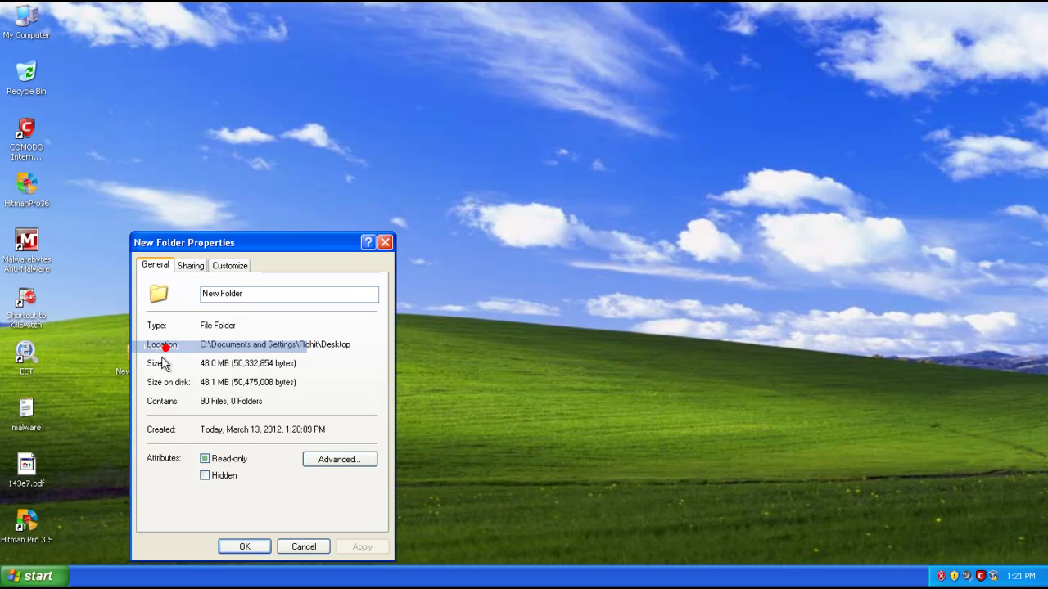
pyautogui.click(386, 244)
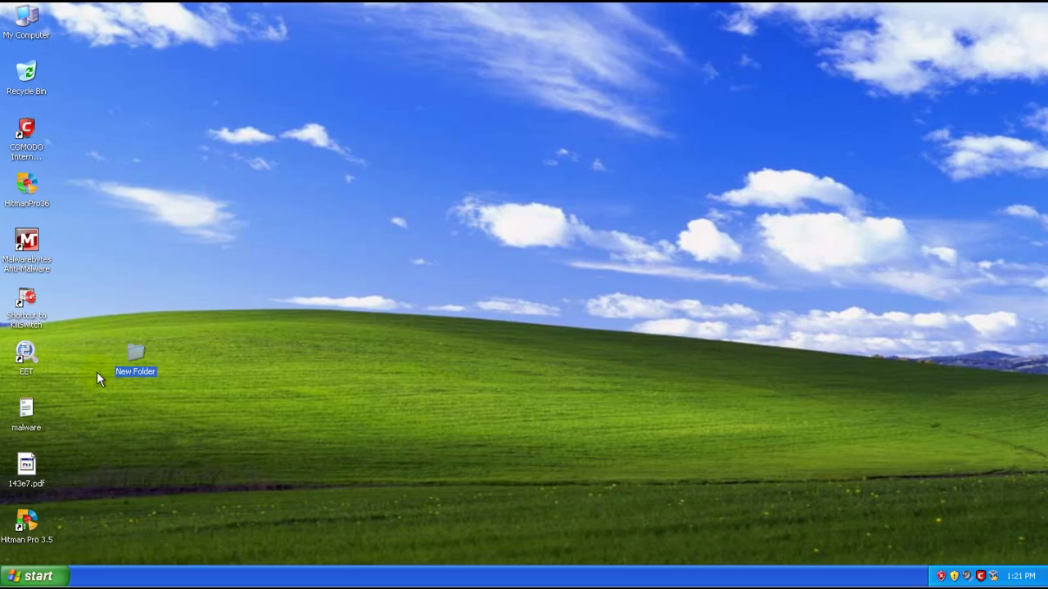
pyautogui.rightClick(136, 357)
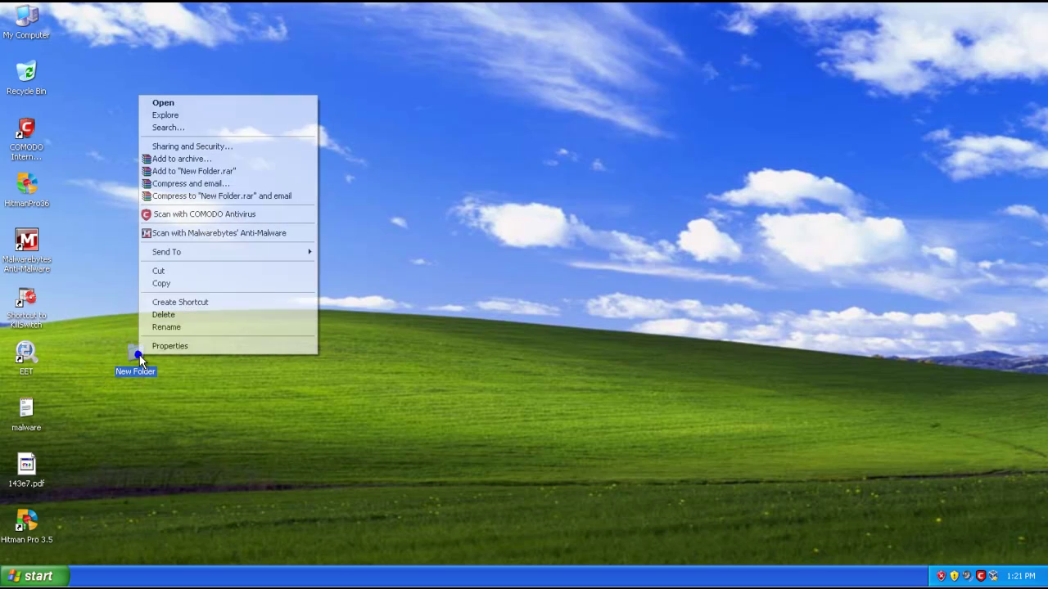
pyautogui.click(182, 216)
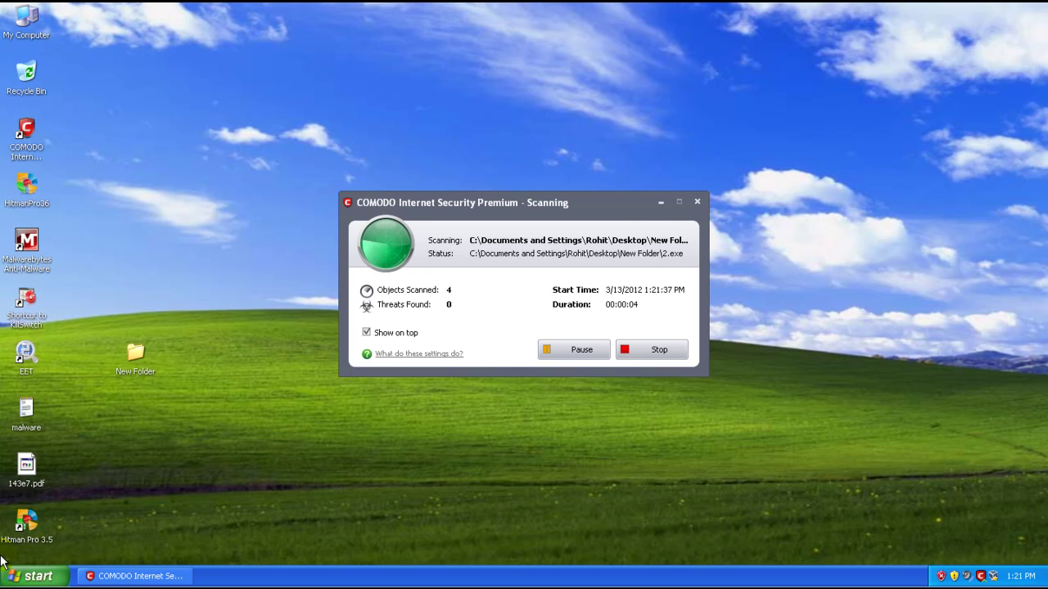
# Open the Windows Calculator and enter 90 as the first number of a subtraction.
pyautogui.click(16, 575)
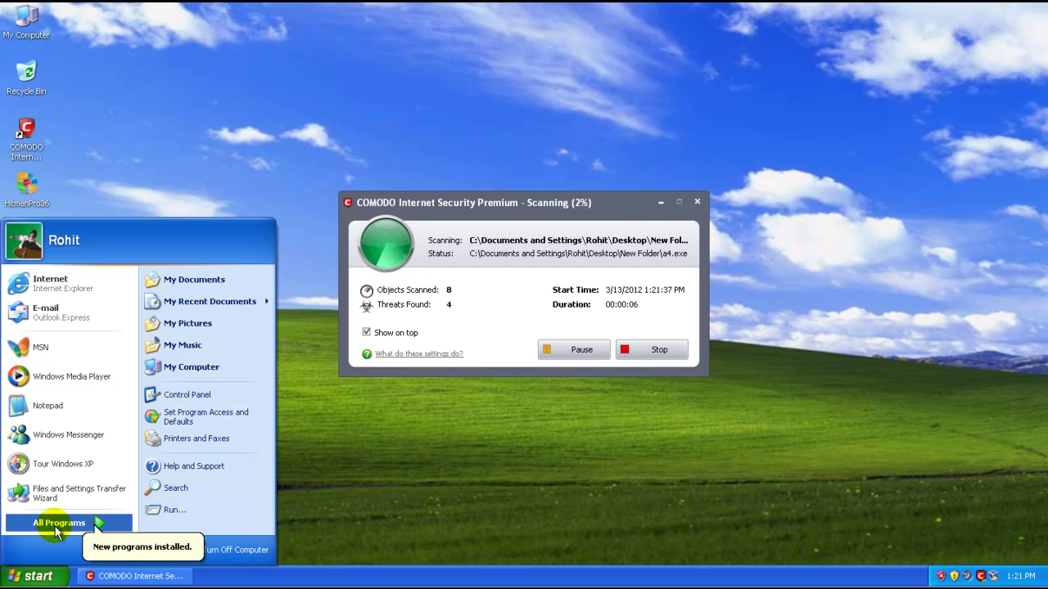
pyautogui.click(54, 523)
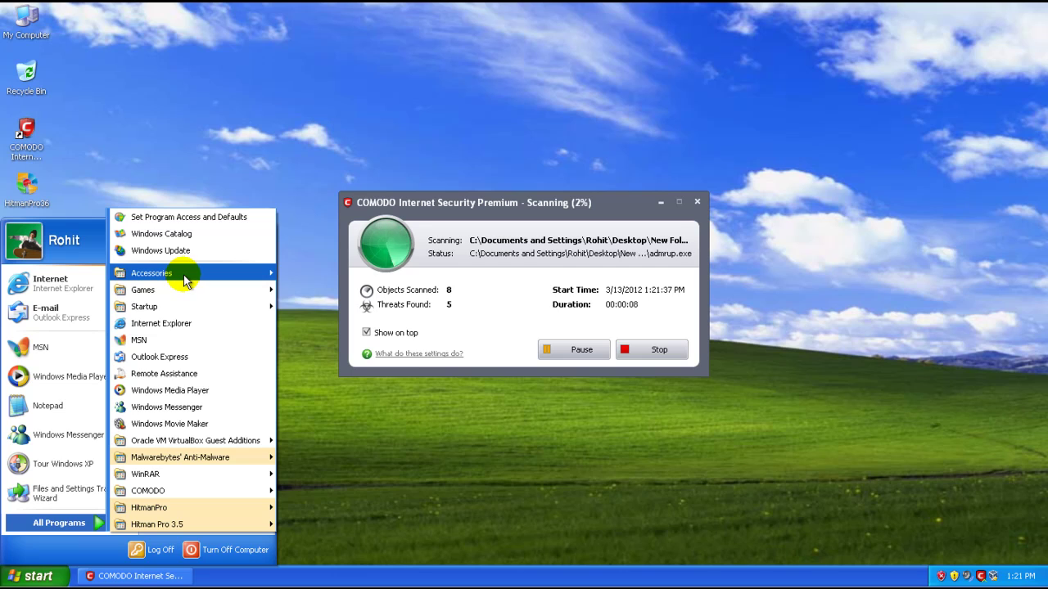
pyautogui.moveTo(184, 280)
pyautogui.click(374, 360)
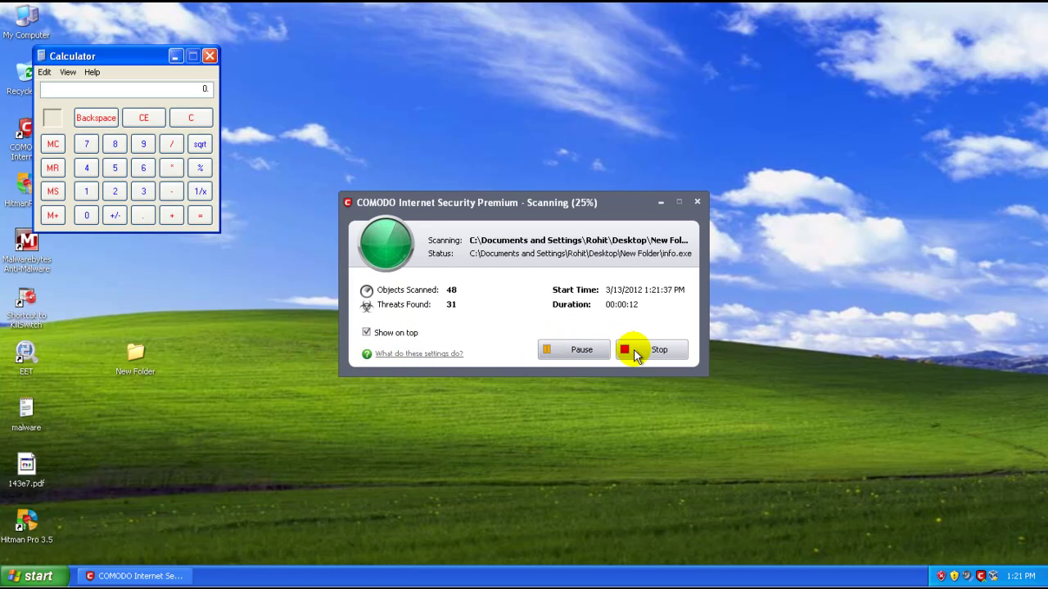
pyautogui.click(143, 144)
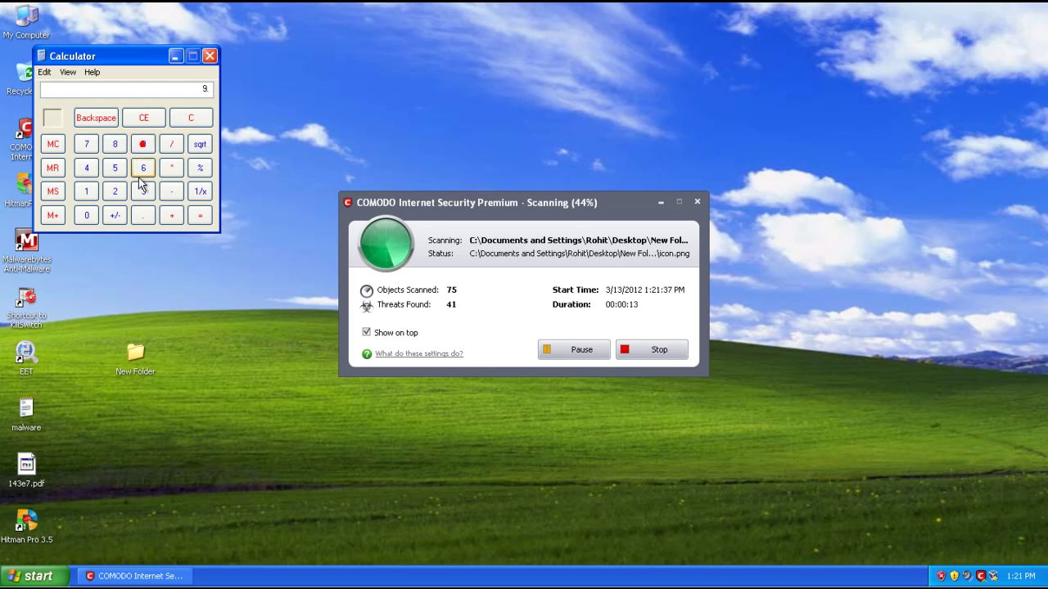
pyautogui.click(87, 215)
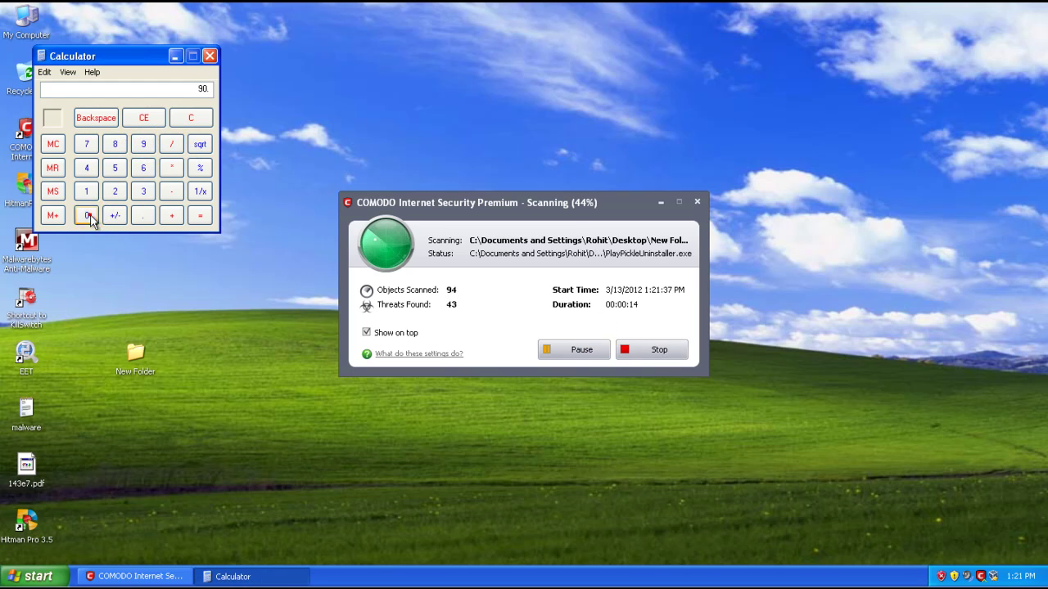
pyautogui.click(171, 191)
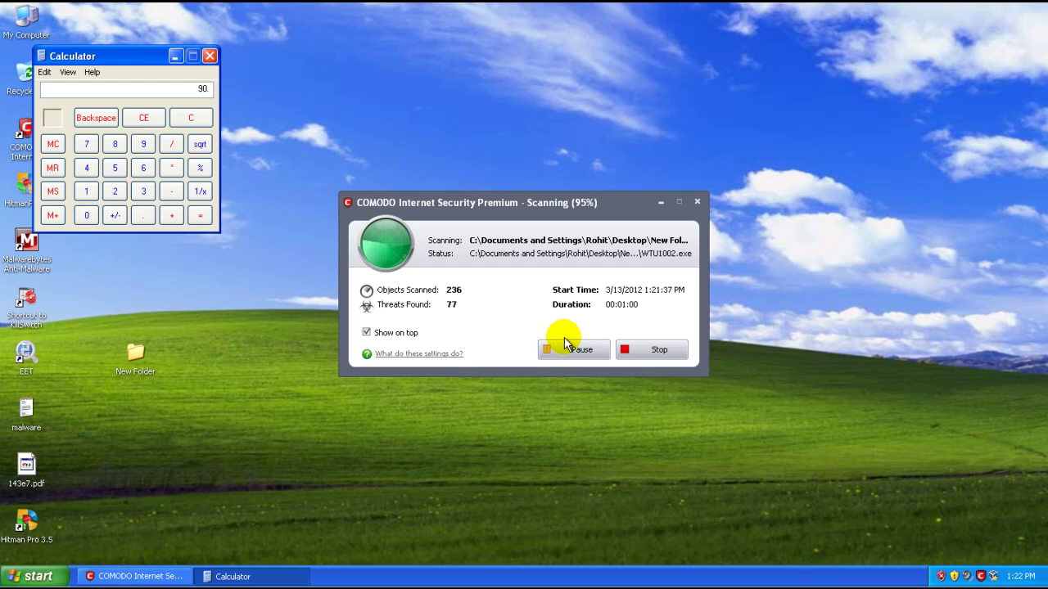
pyautogui.moveTo(404, 202); pyautogui.dragTo(391, 209)
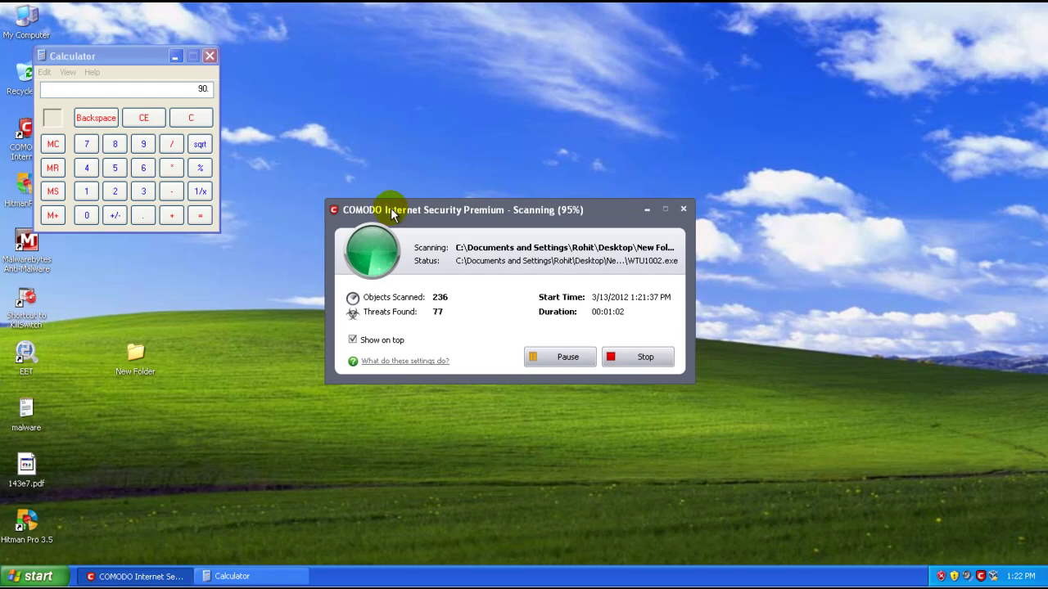
pyautogui.rightClick(390, 182)
pyautogui.click(393, 181)
pyautogui.rightClick(393, 182)
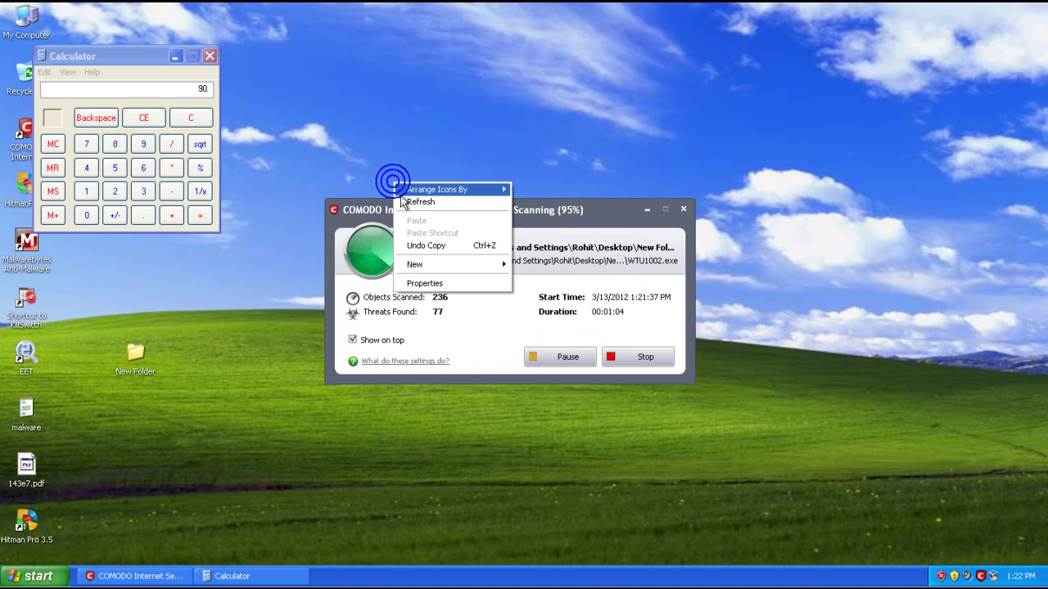
pyautogui.click(401, 201)
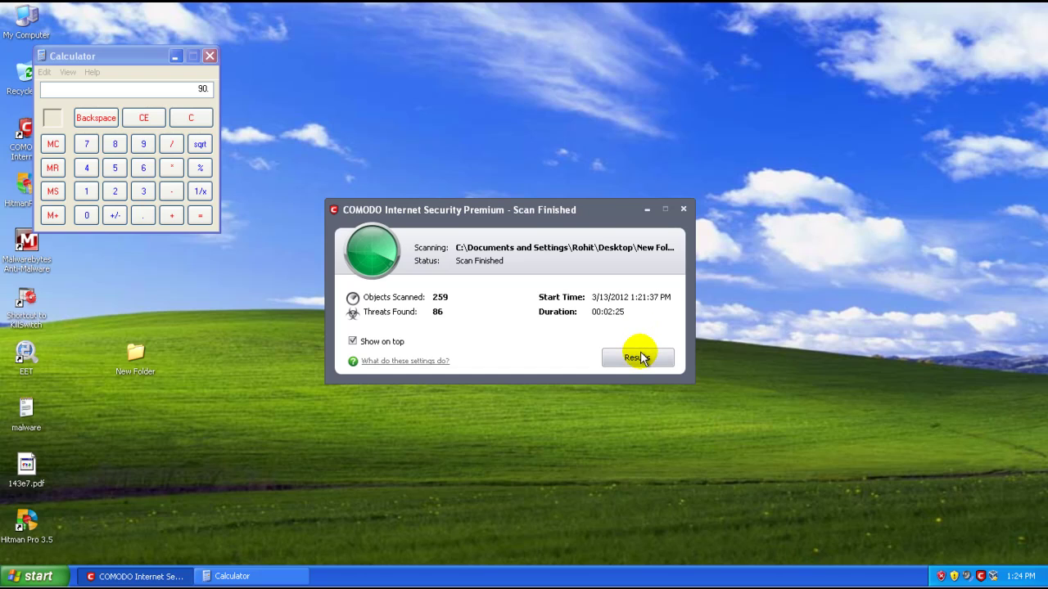
# Review the COMODO scan results, quarantine all selected threats, and close the results window.
pyautogui.click(637, 357)
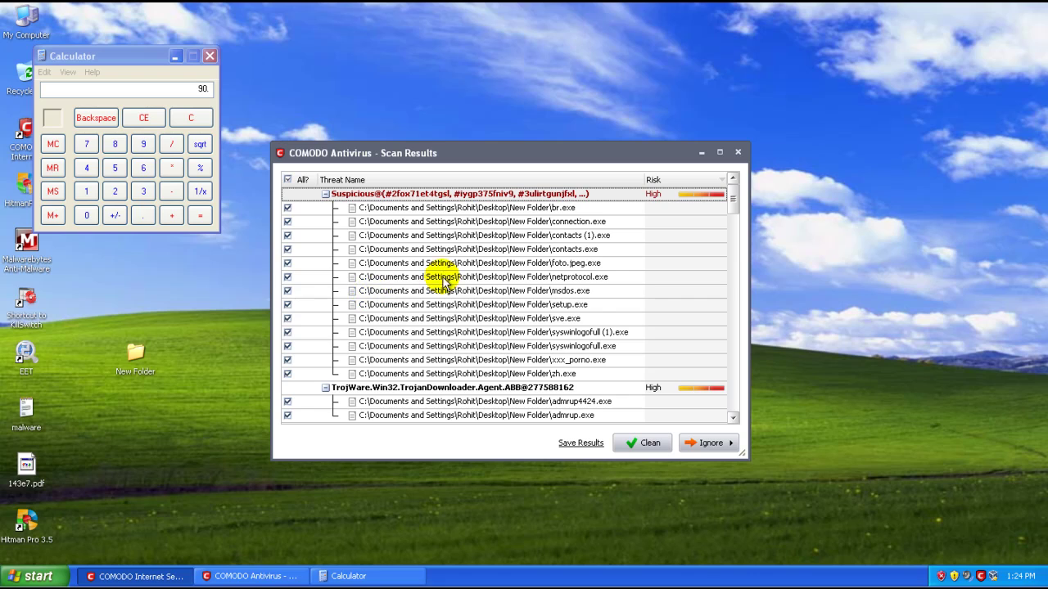
pyautogui.moveTo(728, 199); pyautogui.dragTo(730, 416)
pyautogui.click(632, 443)
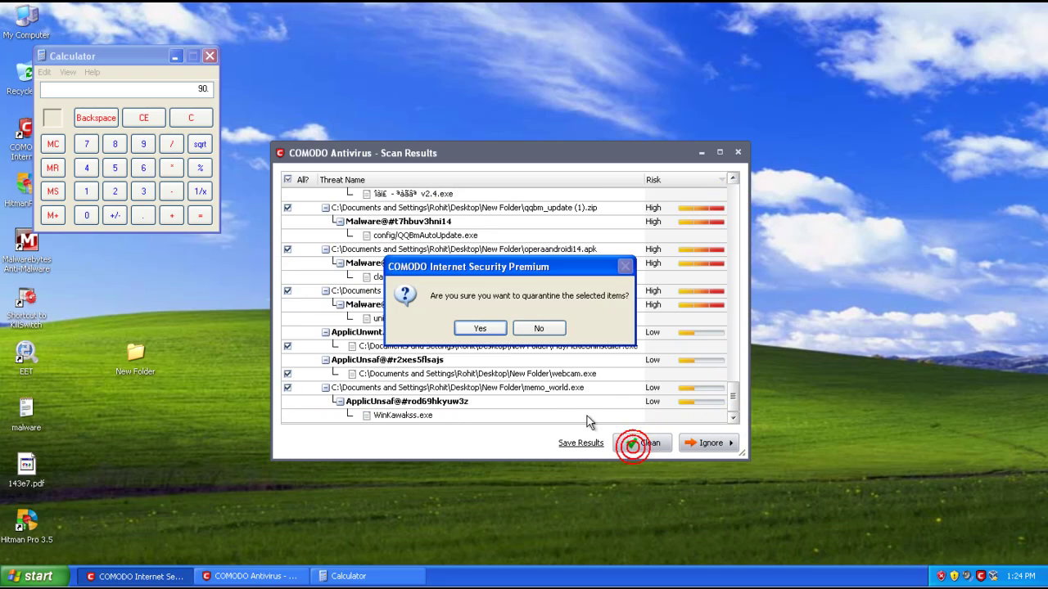
pyautogui.click(479, 329)
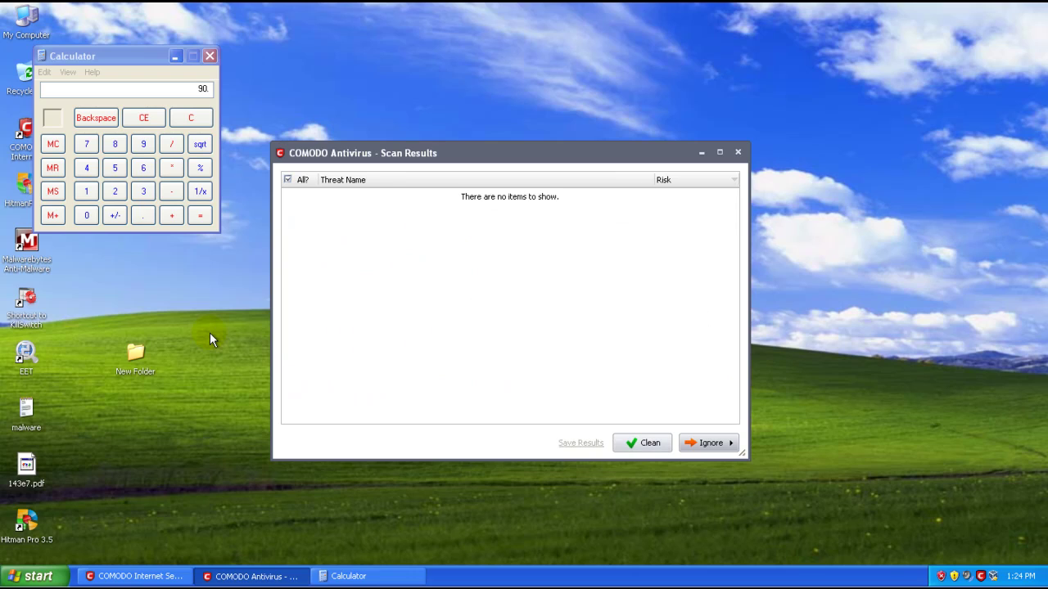
pyautogui.click(737, 152)
# Open New Folder, select all the remaining files, and check their combined properties for the file count.
pyautogui.doubleClick(136, 352)
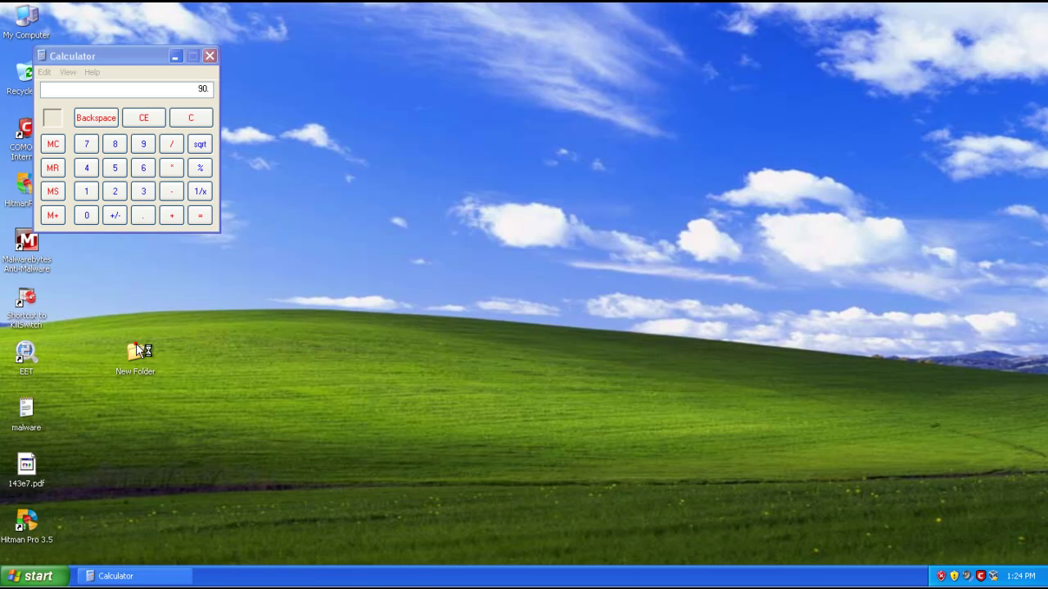
pyautogui.moveTo(569, 360); pyautogui.dragTo(197, 114)
pyautogui.rightClick(569, 360)
pyautogui.click(580, 350)
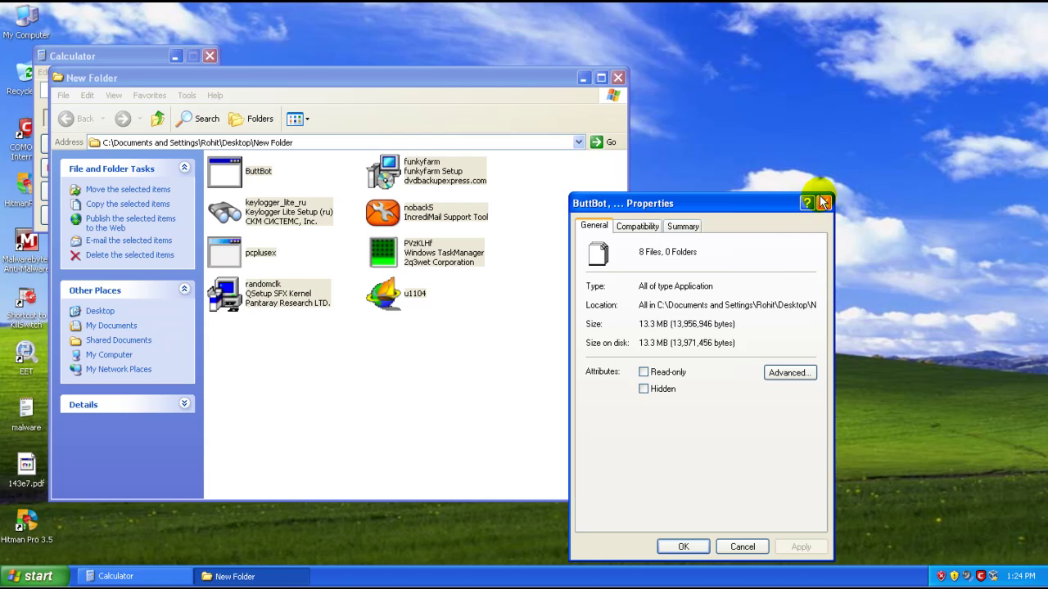
pyautogui.click(822, 202)
pyautogui.click(630, 84)
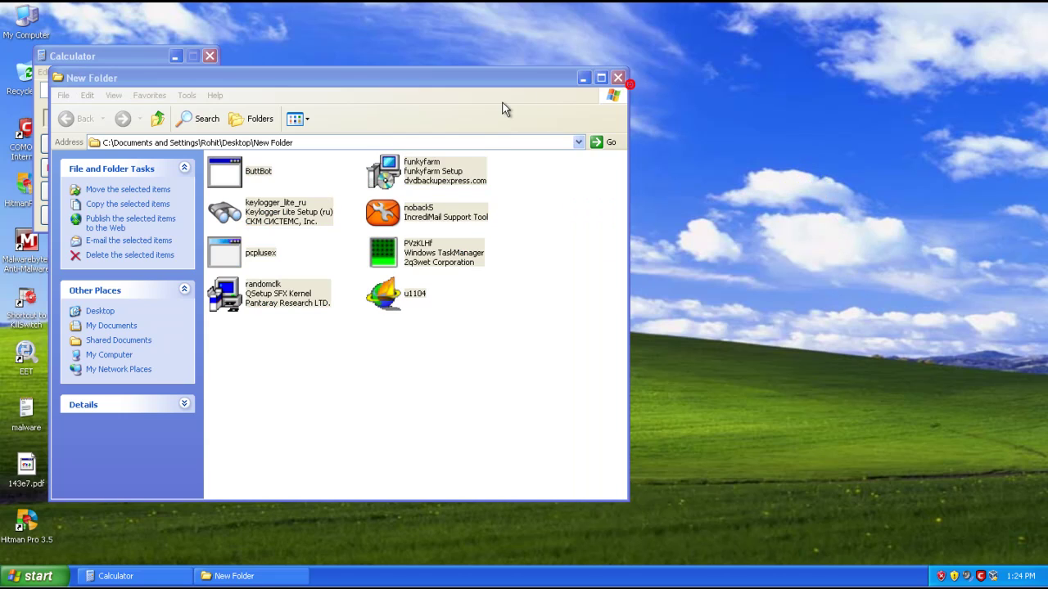
# Close the New Folder window and subtract 8 from 90 in the Calculator.
pyautogui.click(615, 78)
pyautogui.click(172, 167)
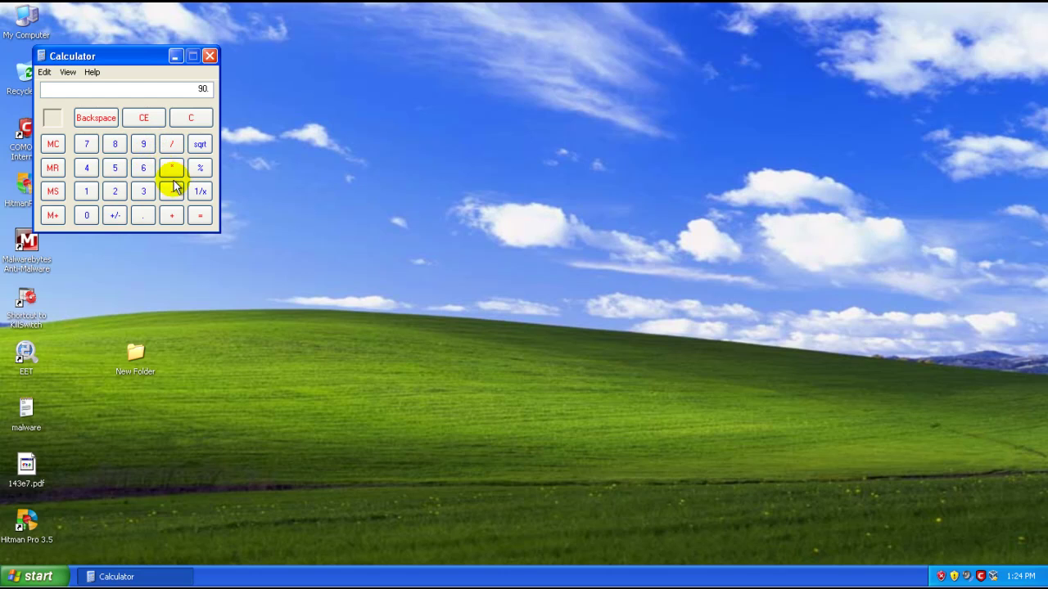
pyautogui.click(114, 144)
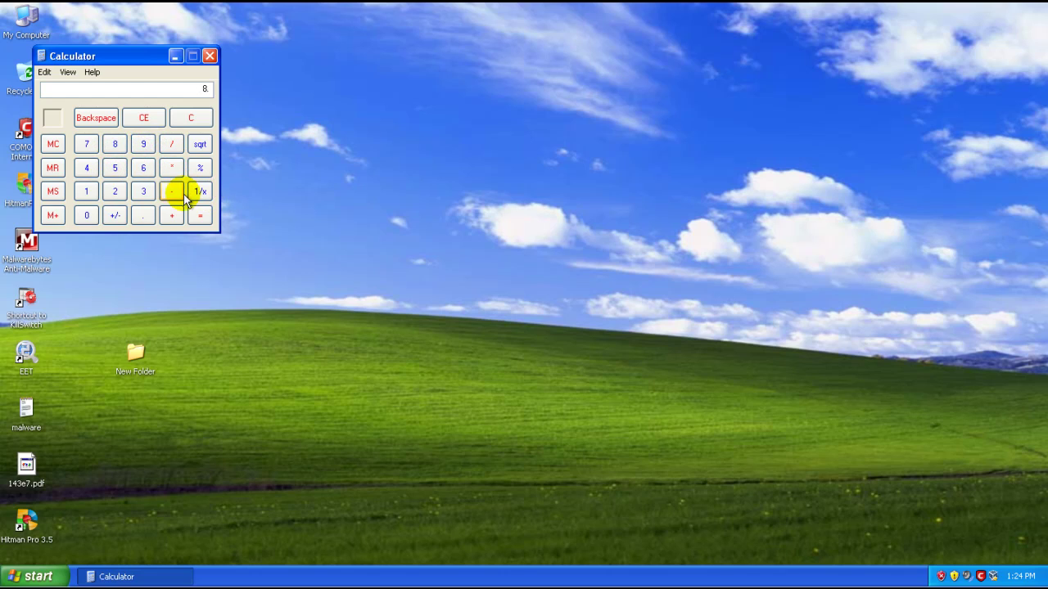
pyautogui.click(200, 214)
# Divide the subtraction result by 90 to get the detection ratio, and close the Calculator.
pyautogui.click(172, 144)
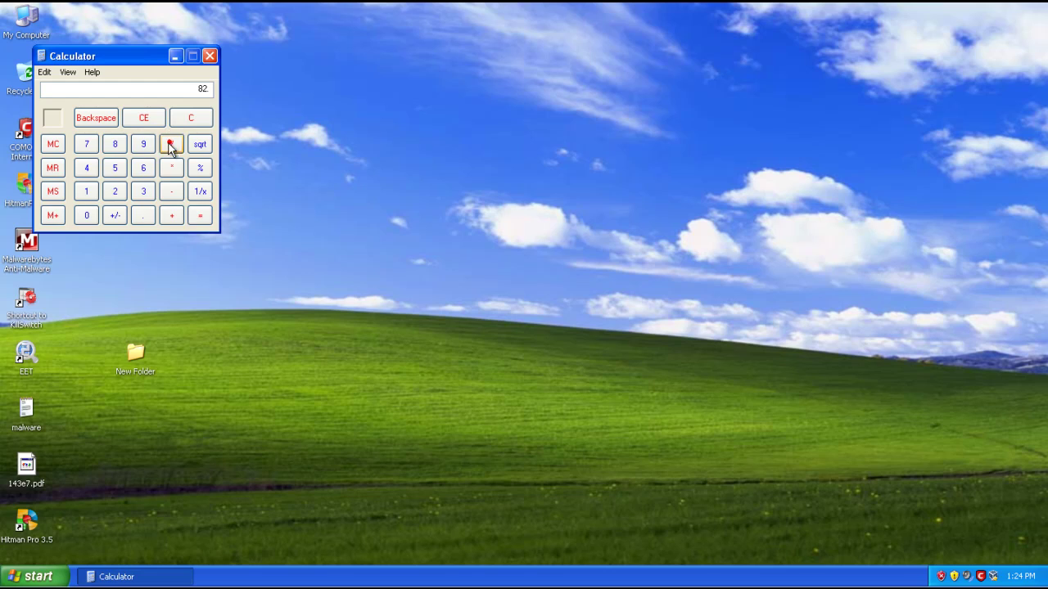
pyautogui.click(143, 144)
pyautogui.click(86, 215)
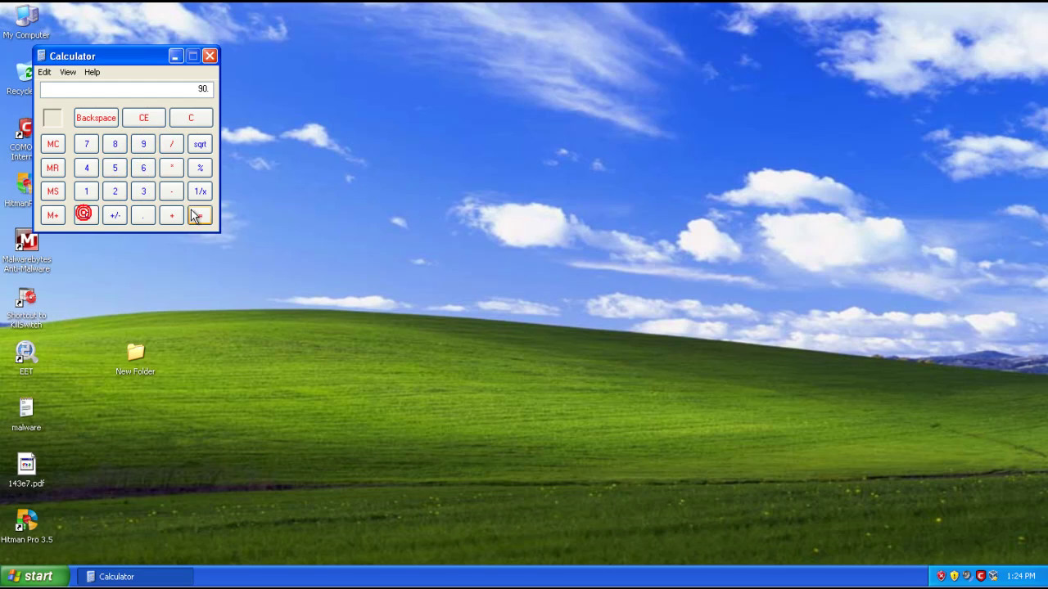
pyautogui.click(198, 215)
pyautogui.click(74, 87)
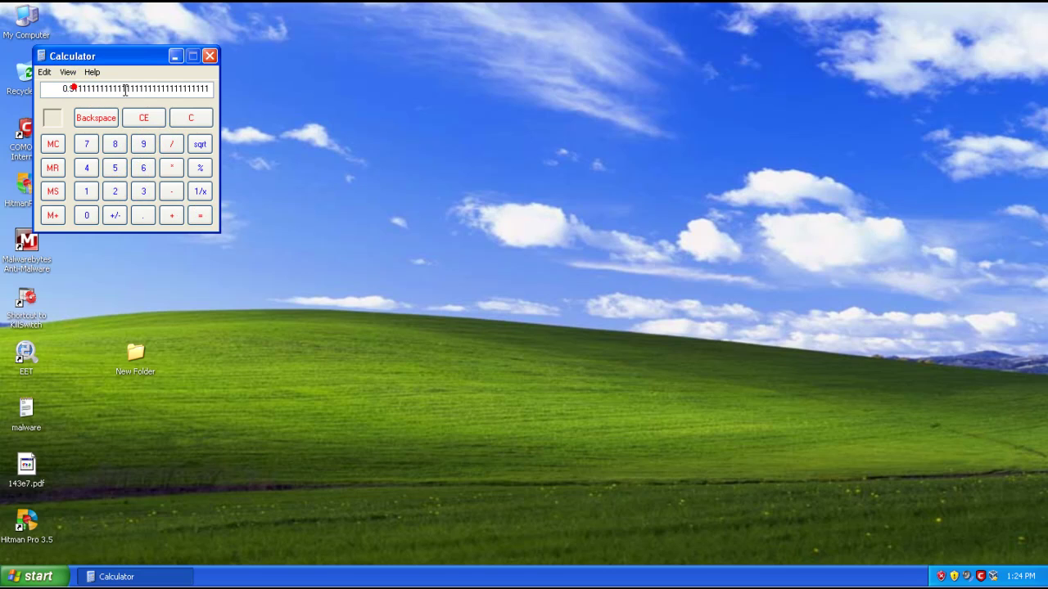
pyautogui.click(211, 56)
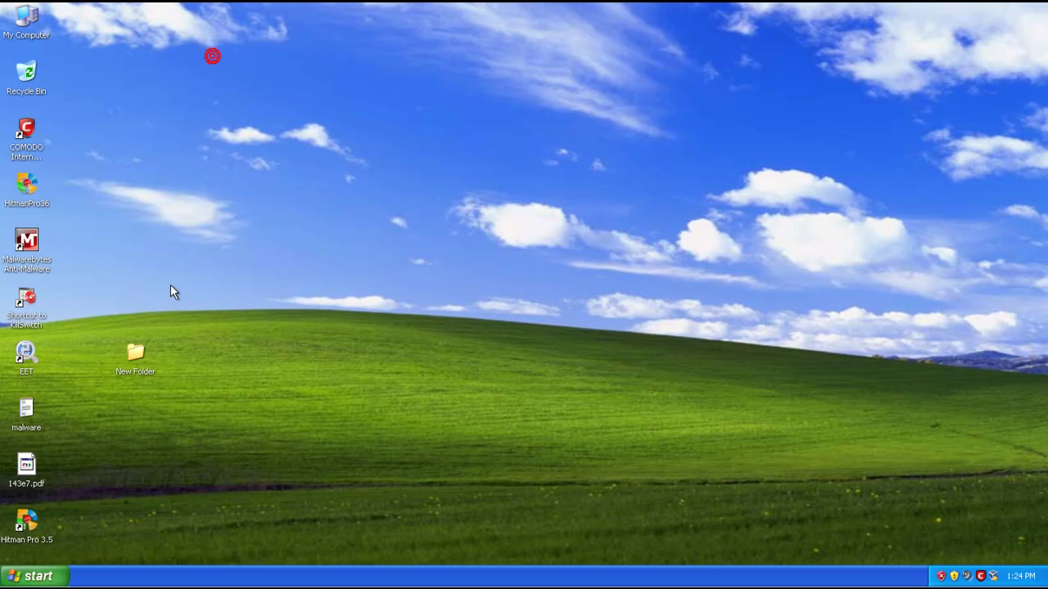
# Run the ButtBot and noback5 samples from New Folder, dismissing ButtBot's error and accepting the IncrediMail content restore.
pyautogui.doubleClick(135, 353)
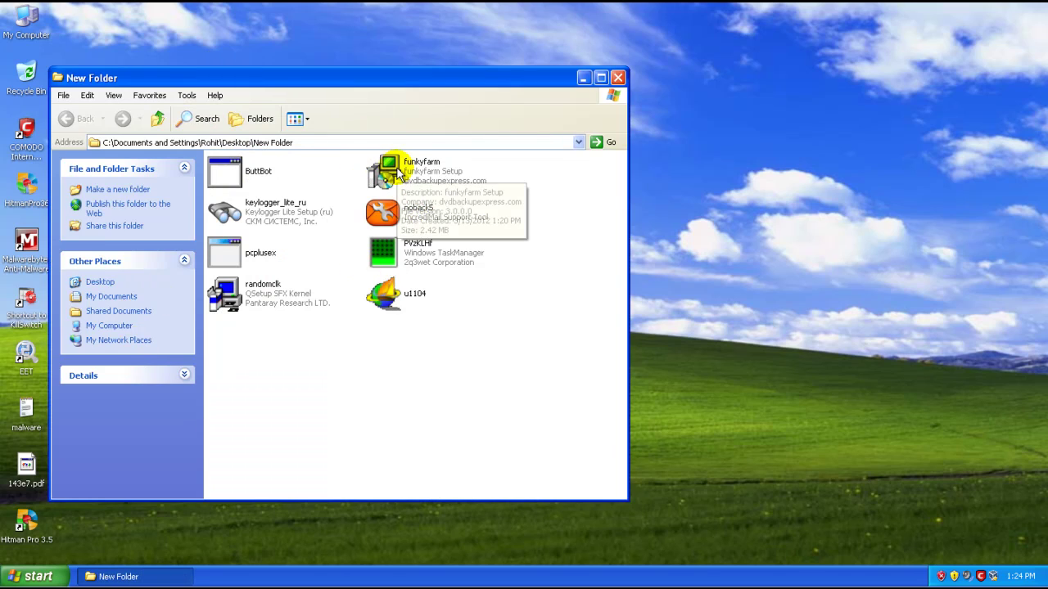
pyautogui.click(241, 174)
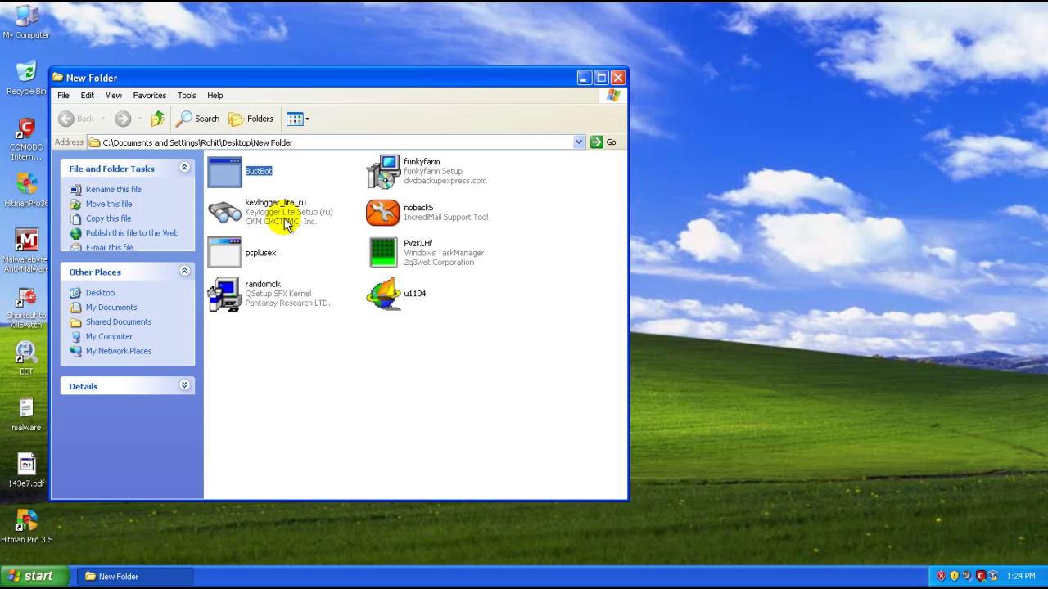
pyautogui.click(432, 221)
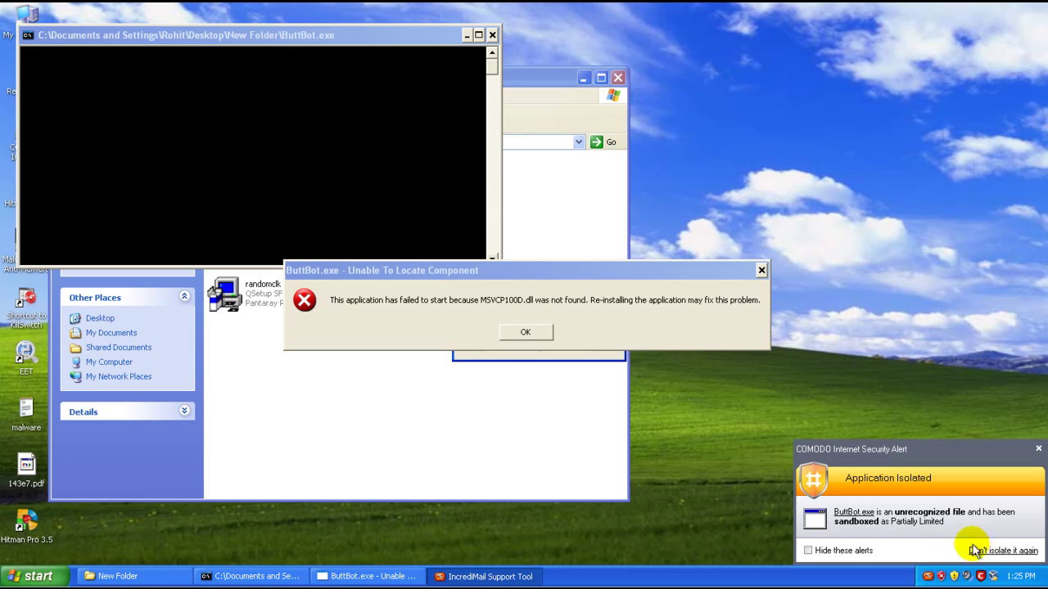
pyautogui.click(536, 332)
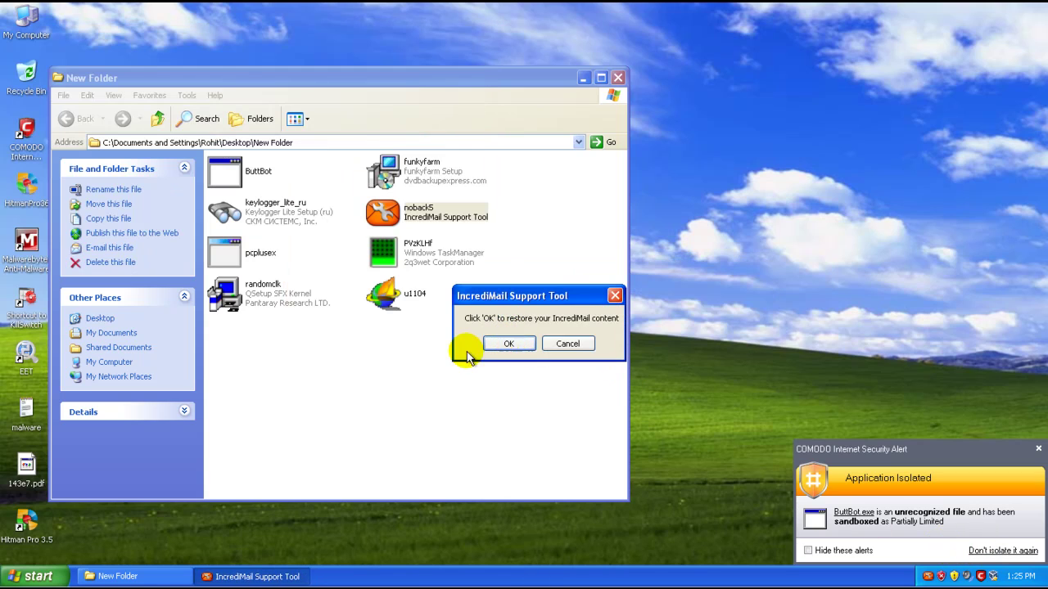
pyautogui.click(511, 345)
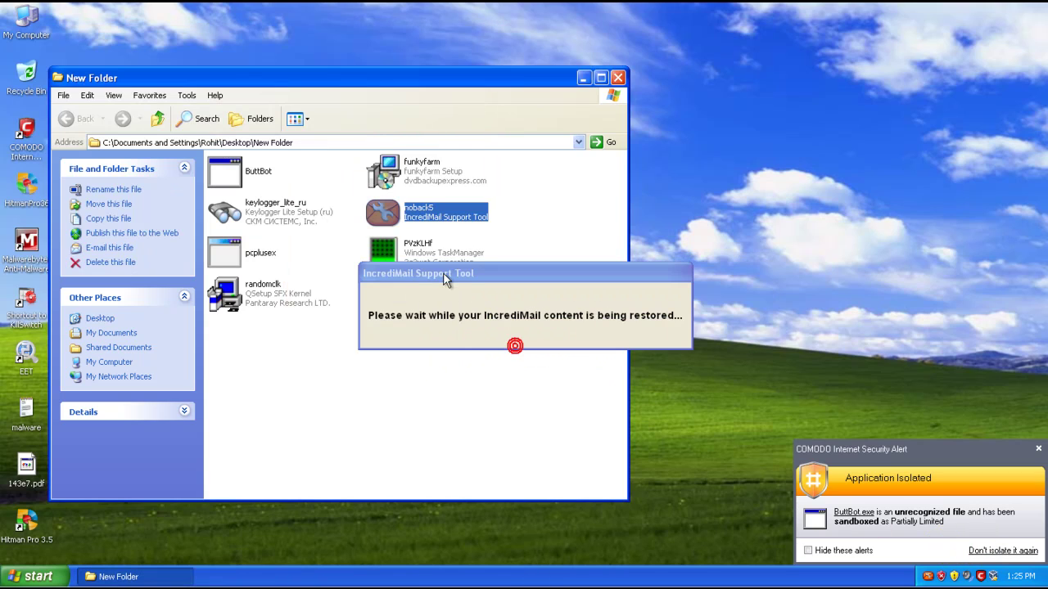
pyautogui.click(397, 215)
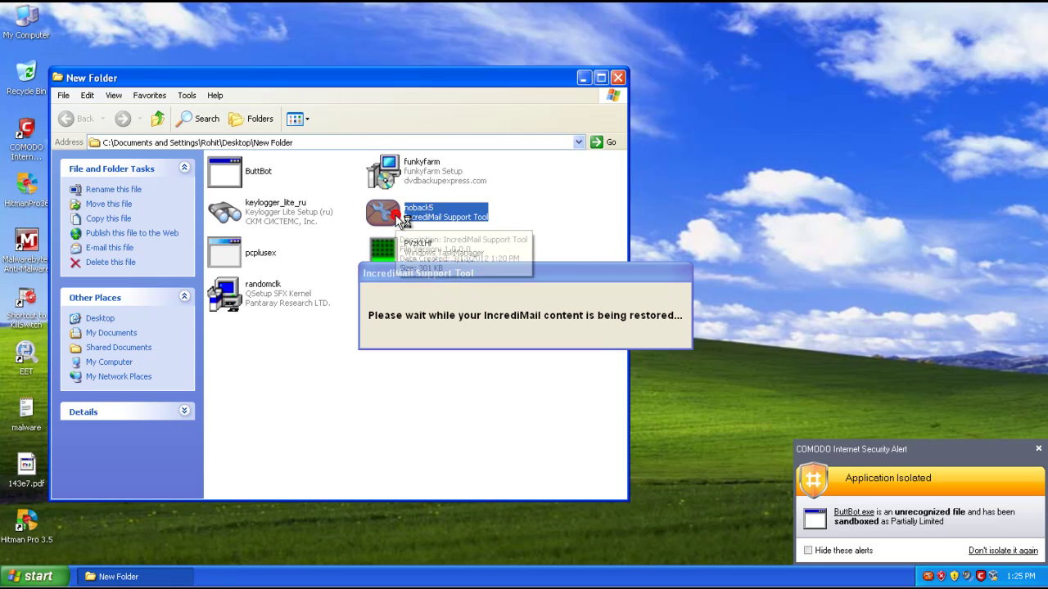
# Run the funkyfarm sample, sandbox it in the COMODO Defense+ alert, and dismiss its error.
pyautogui.click(387, 181)
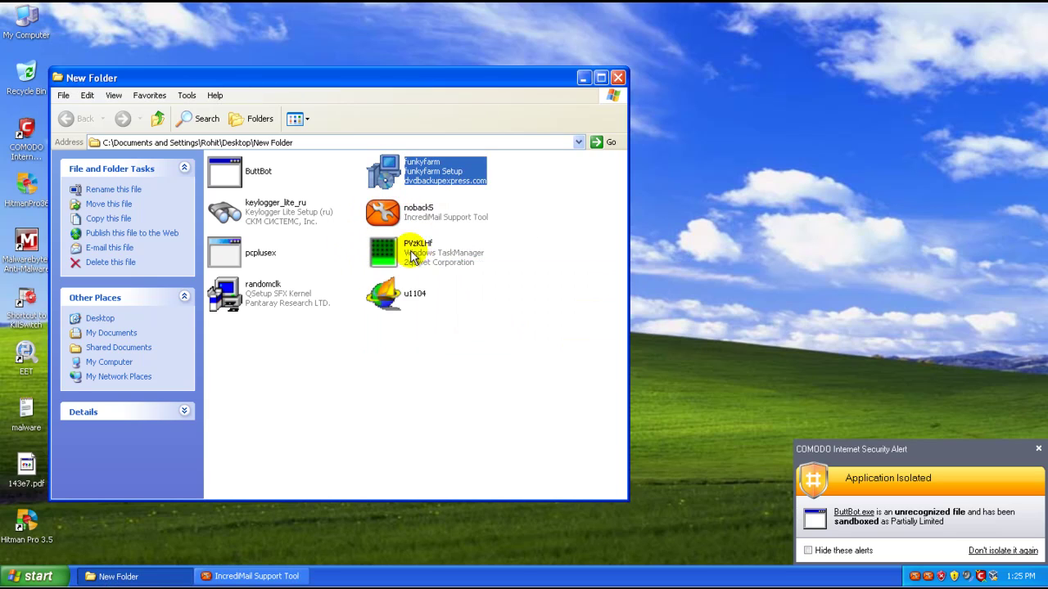
pyautogui.click(531, 349)
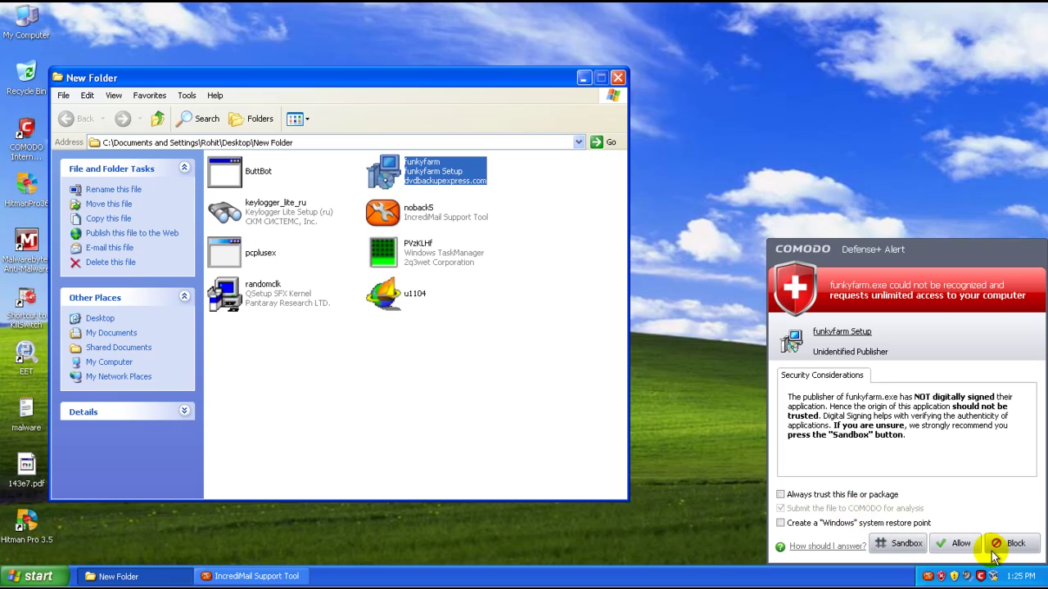
pyautogui.click(915, 545)
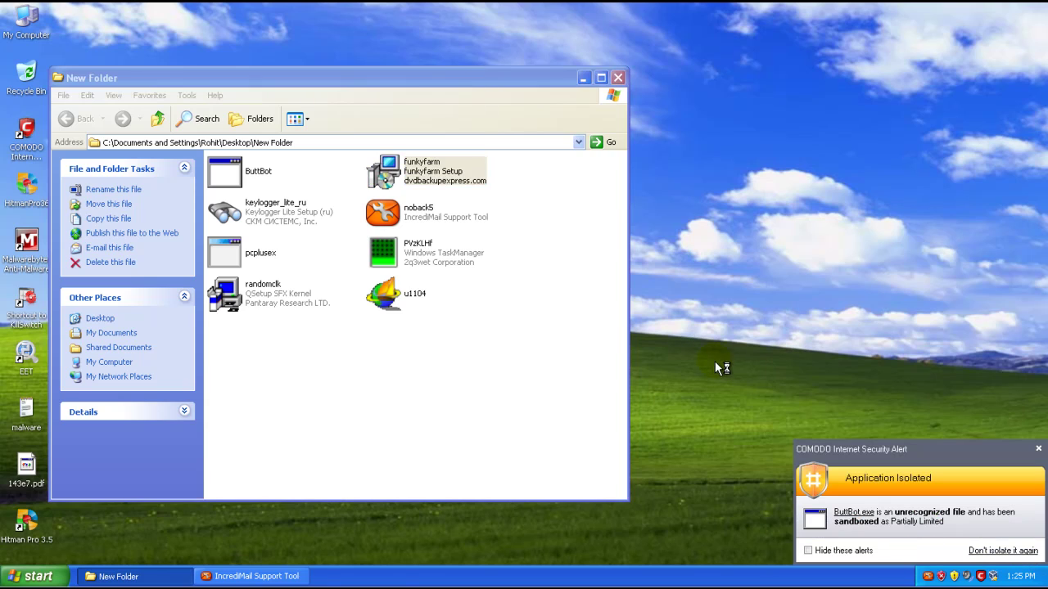
pyautogui.click(538, 324)
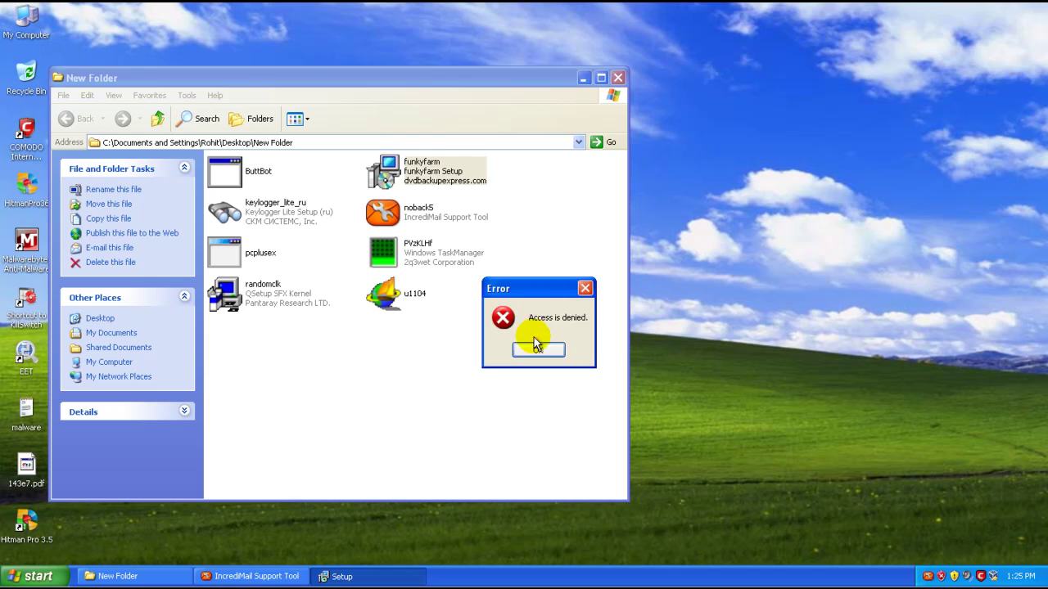
pyautogui.click(534, 347)
# Run the u1104, randomclk and pcplusex samples from New Folder.
pyautogui.click(402, 298)
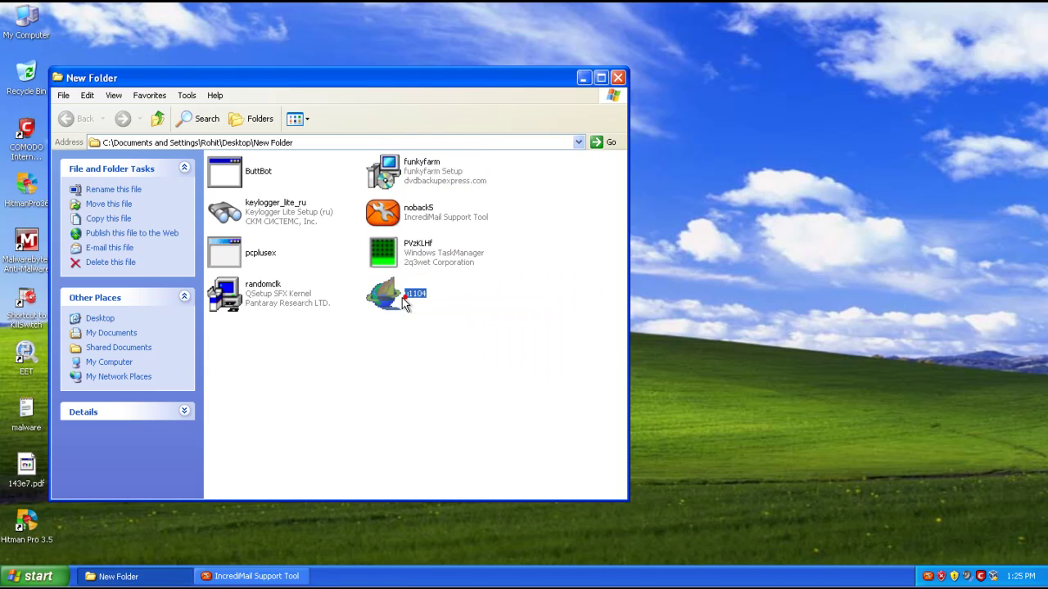
pyautogui.doubleClick(273, 299)
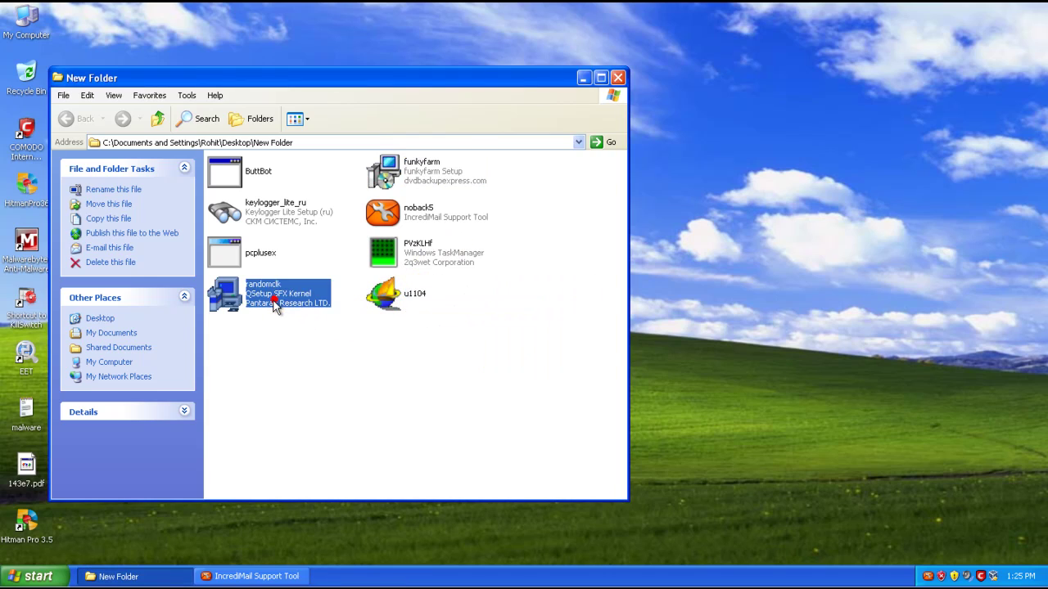
pyautogui.click(260, 250)
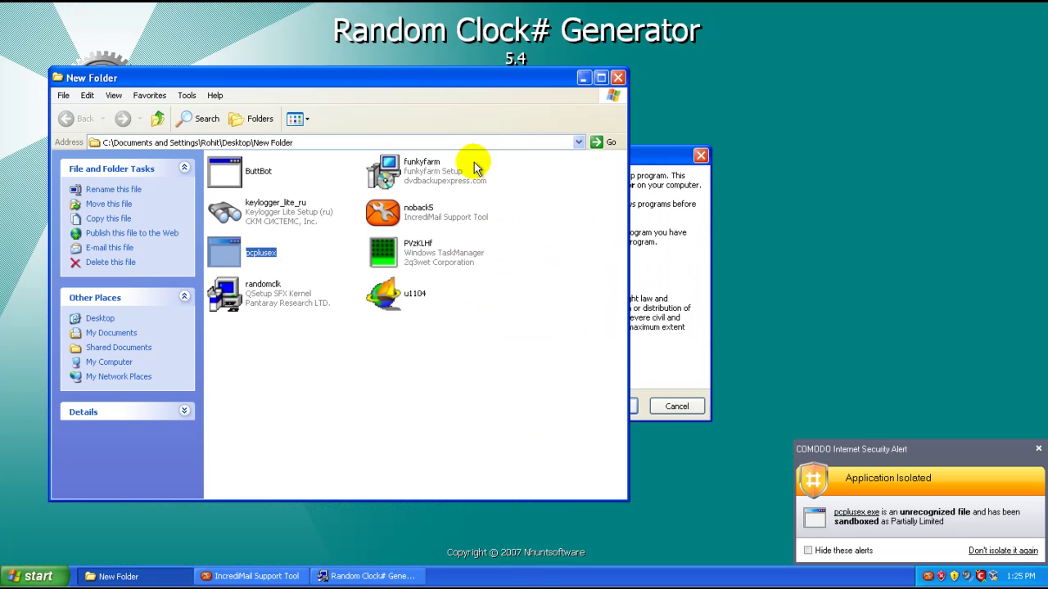
# Cancel the Random Clock# Generator setup and confirm quitting it.
pyautogui.click(676, 406)
pyautogui.click(562, 351)
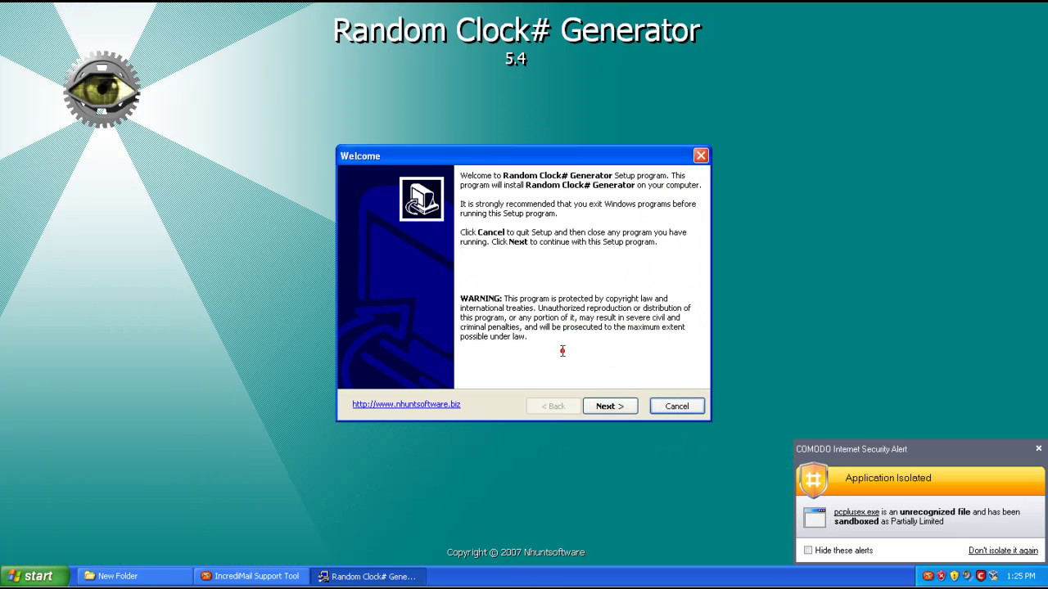
pyautogui.click(659, 404)
pyautogui.click(630, 352)
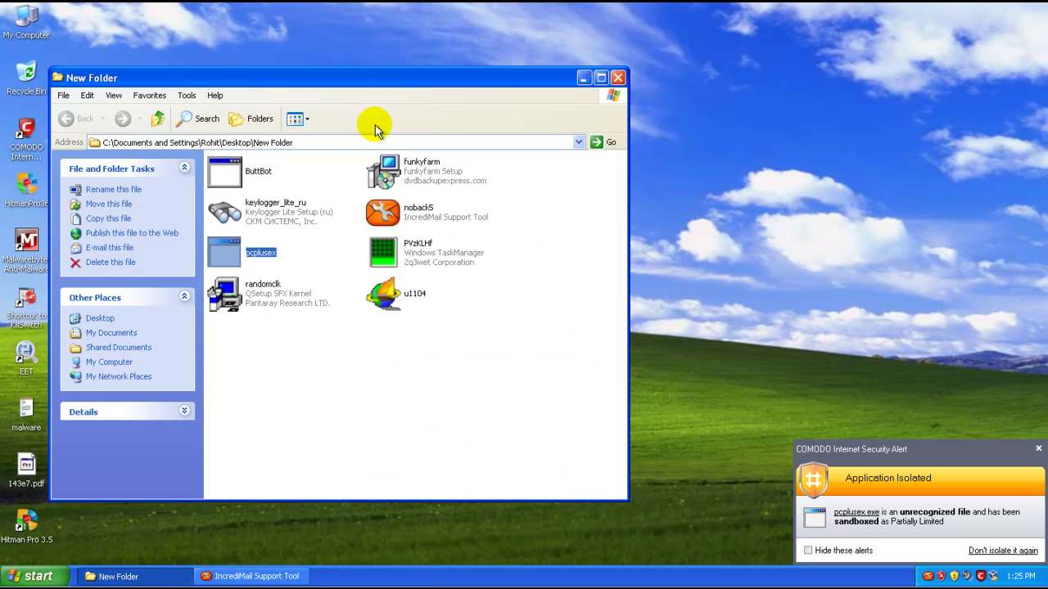
# Select all samples in New Folder, dismiss the isolation alert, and check the COMODO Internet Security summary.
pyautogui.moveTo(258, 144); pyautogui.dragTo(486, 367)
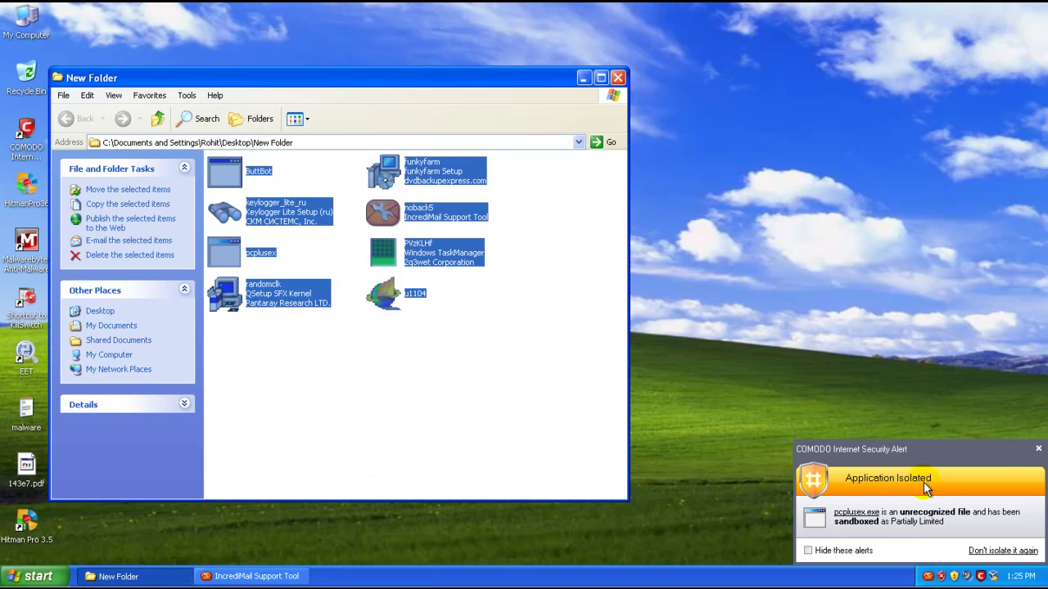
pyautogui.click(1036, 451)
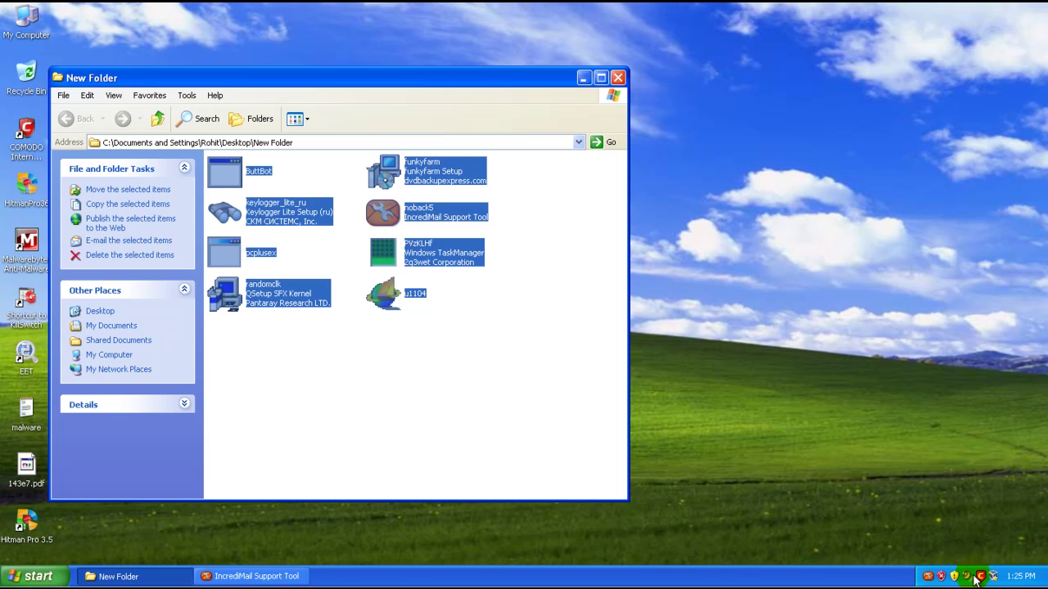
pyautogui.doubleClick(977, 577)
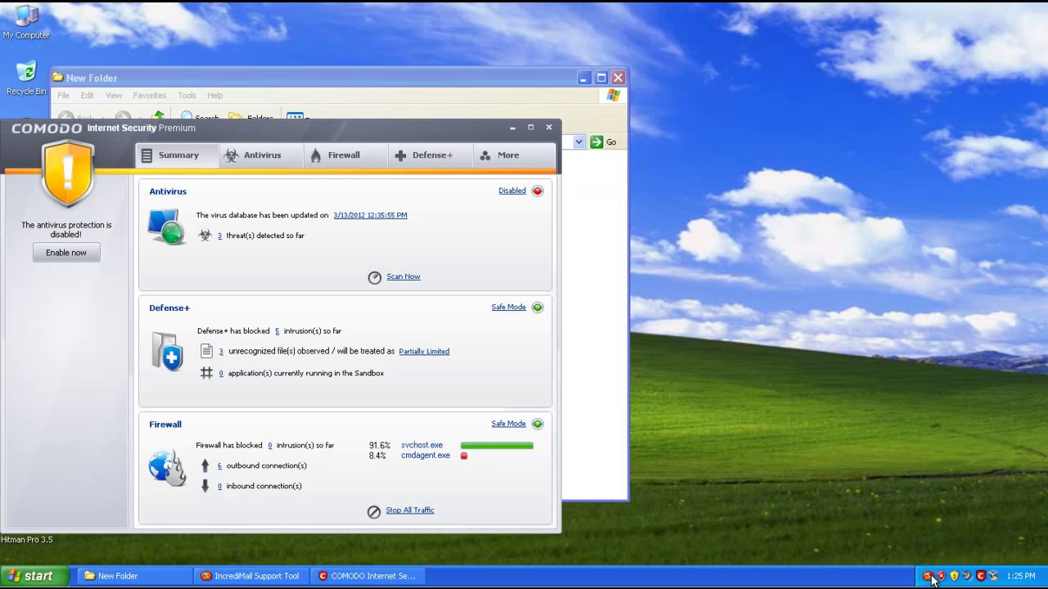
# Exit the paused IncrediMail script running in the system tray and close the COMODO window.
pyautogui.rightClick(932, 579)
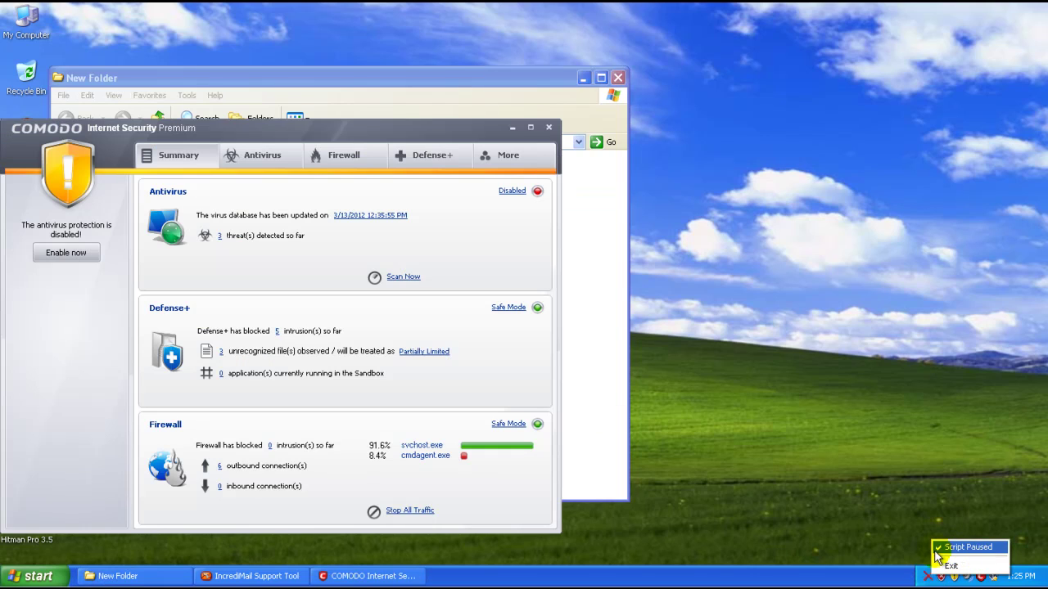
pyautogui.click(950, 567)
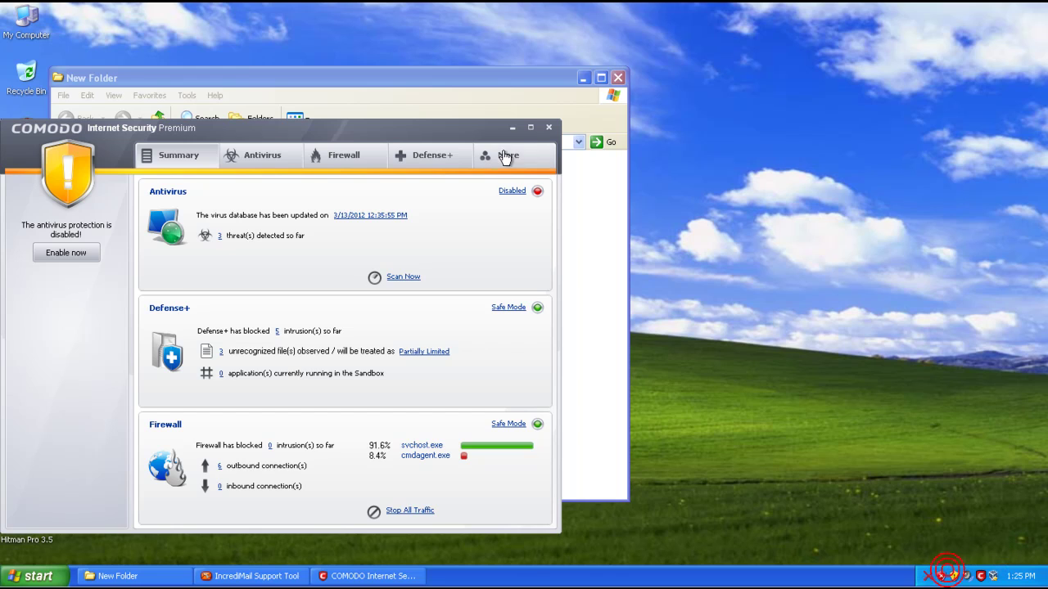
pyautogui.click(551, 129)
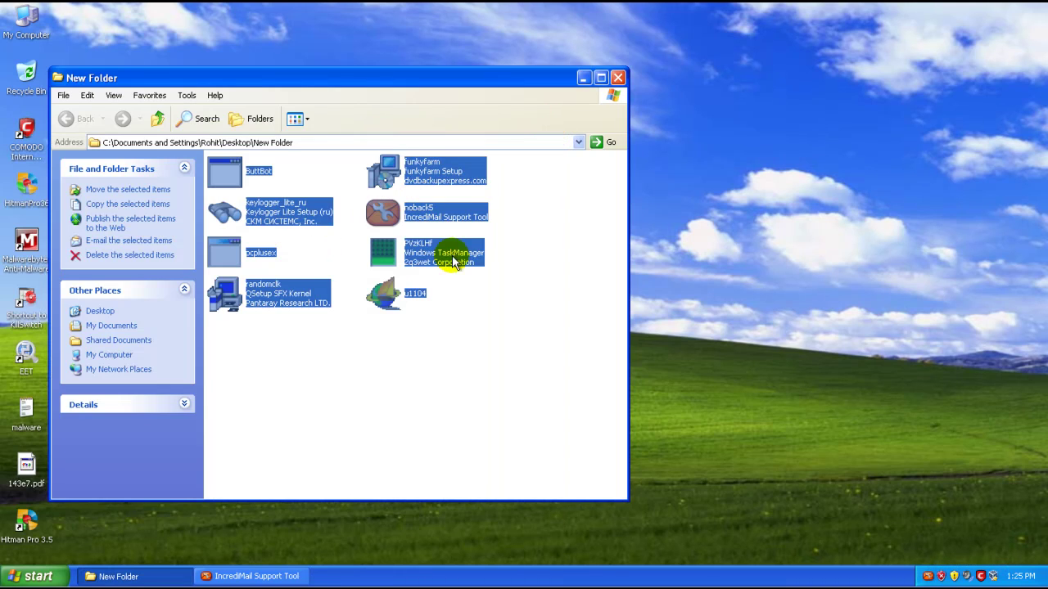
# Review the samples left in New Folder and close the folder window.
pyautogui.moveTo(455, 333); pyautogui.dragTo(379, 167)
pyautogui.moveTo(520, 155); pyautogui.dragTo(248, 336)
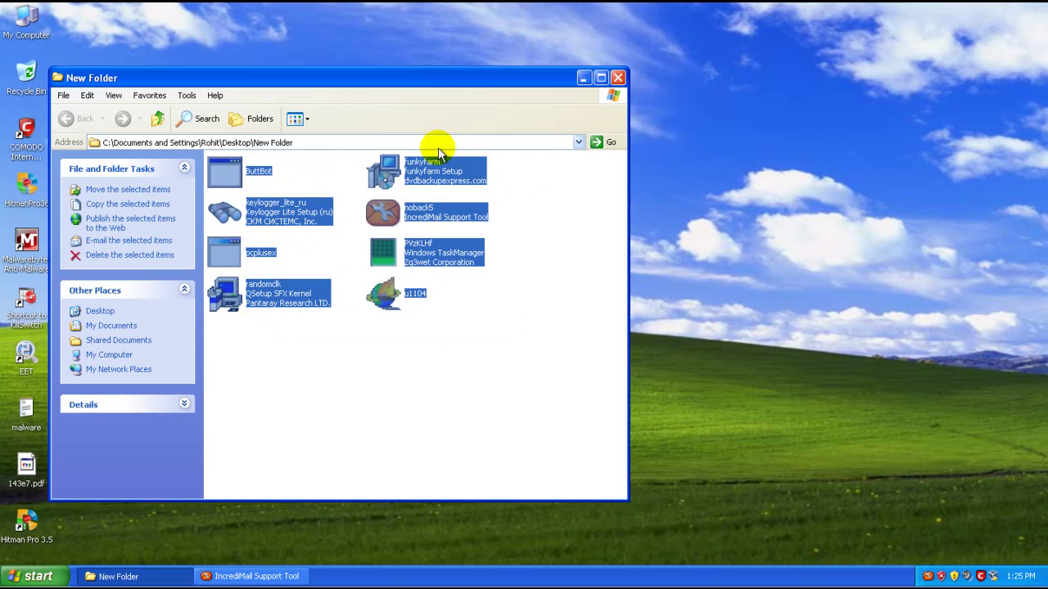
pyautogui.click(617, 78)
pyautogui.click(494, 323)
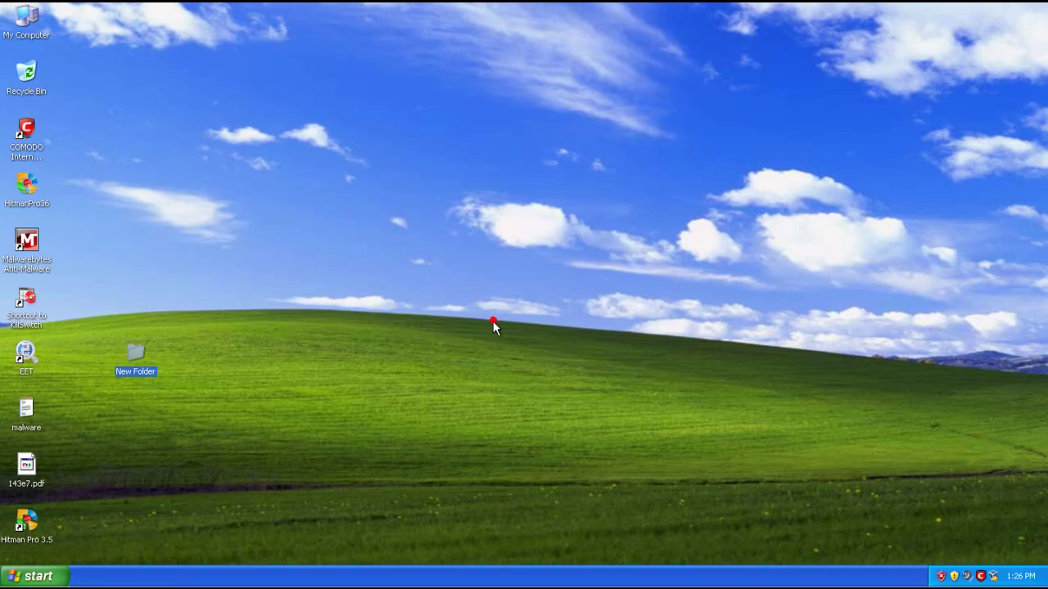
# Check the properties of New Folder on the desktop and close them.
pyautogui.rightClick(102, 431)
pyautogui.click(117, 314)
pyautogui.moveTo(107, 299); pyautogui.dragTo(77, 473)
pyautogui.rightClick(149, 347)
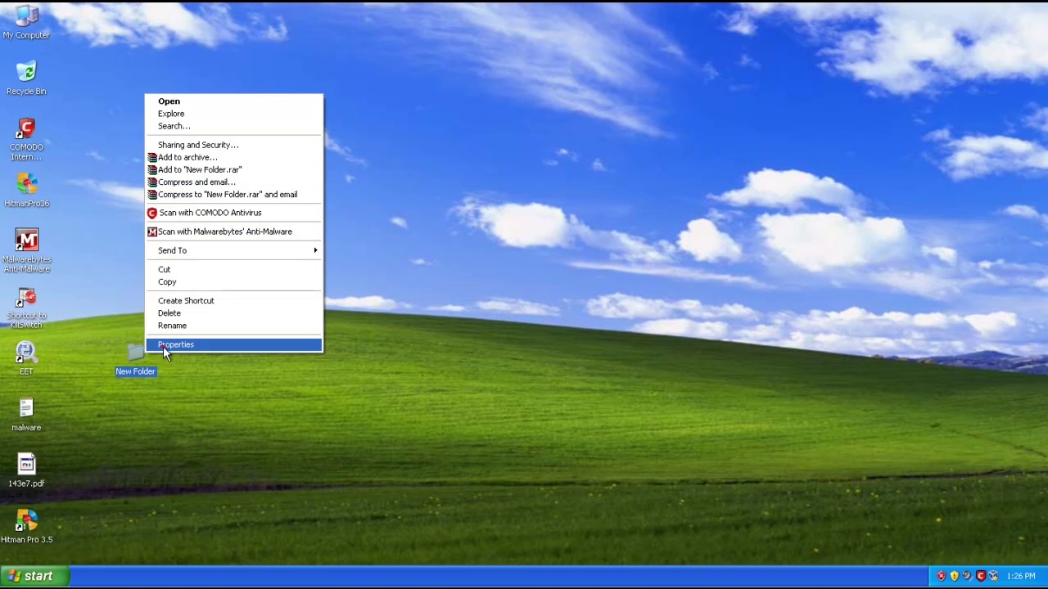
pyautogui.click(163, 346)
pyautogui.click(399, 242)
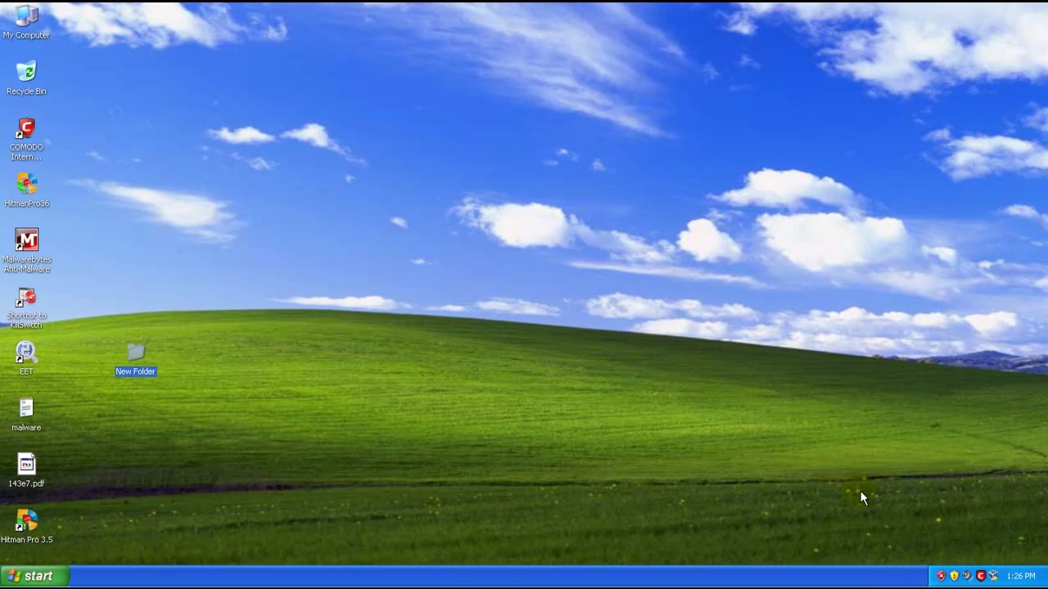
# Open COMODO Internet Security, re-enable its antivirus protection, and go to the antivirus tasks.
pyautogui.doubleClick(980, 576)
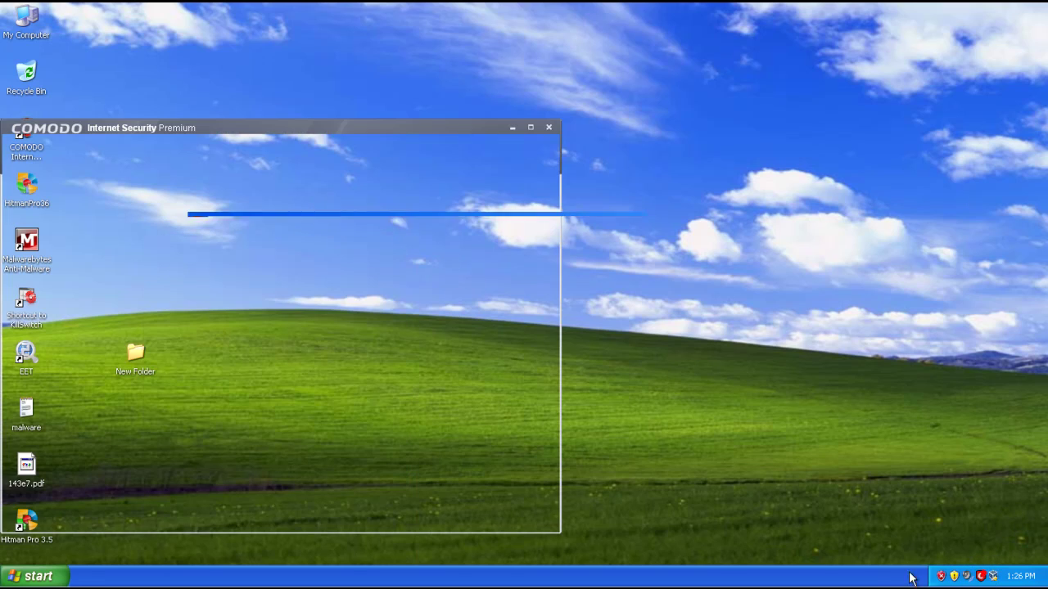
pyautogui.moveTo(341, 136); pyautogui.dragTo(448, 130)
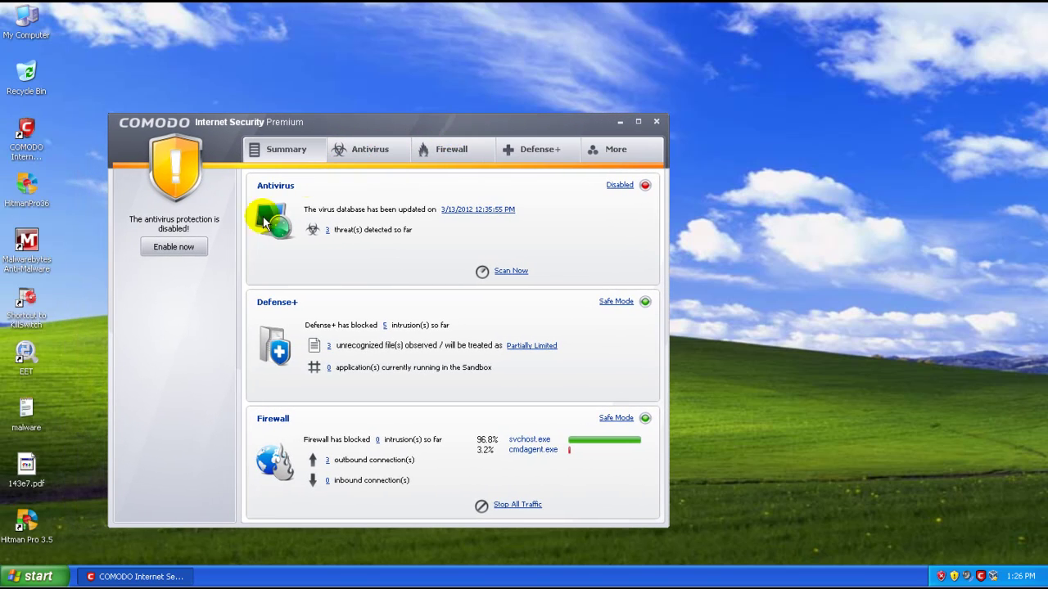
pyautogui.click(190, 249)
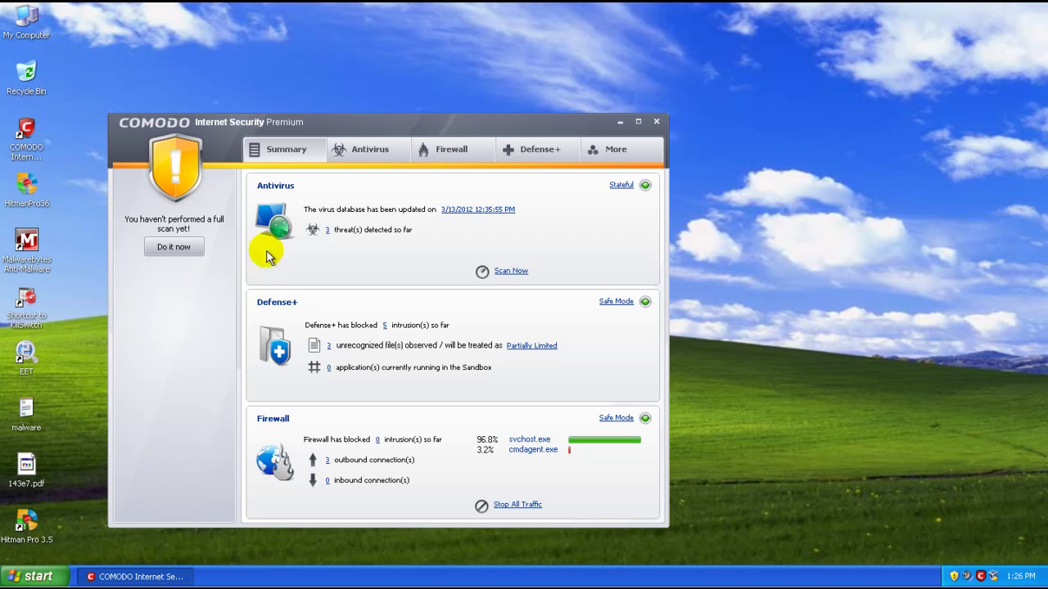
pyautogui.click(382, 149)
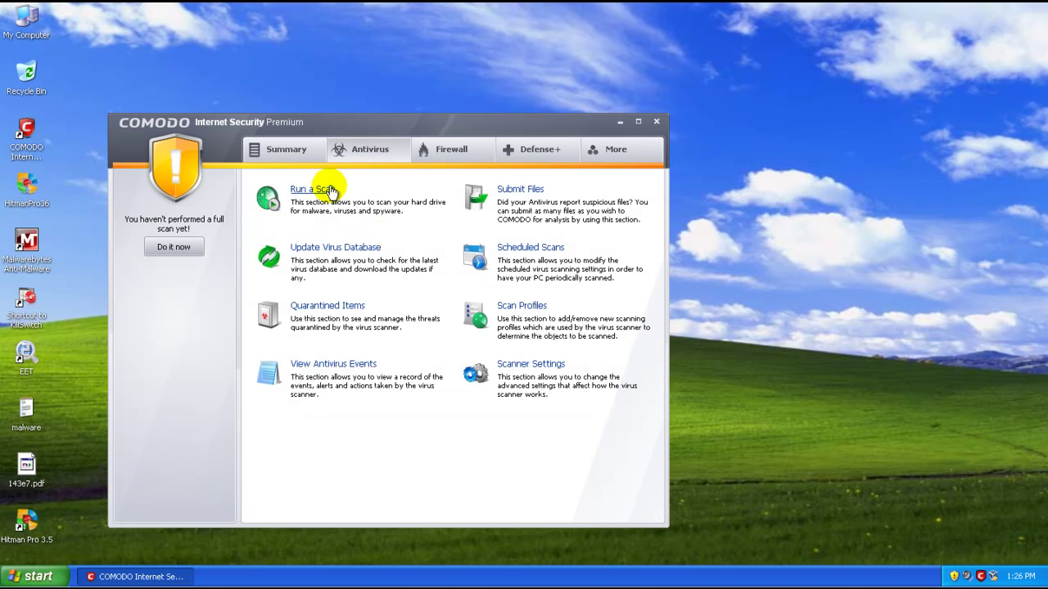
# Look through COMODO's Antivirus, Firewall, Defense+ and More sections, return to the summary, and close the window.
pyautogui.click(301, 154)
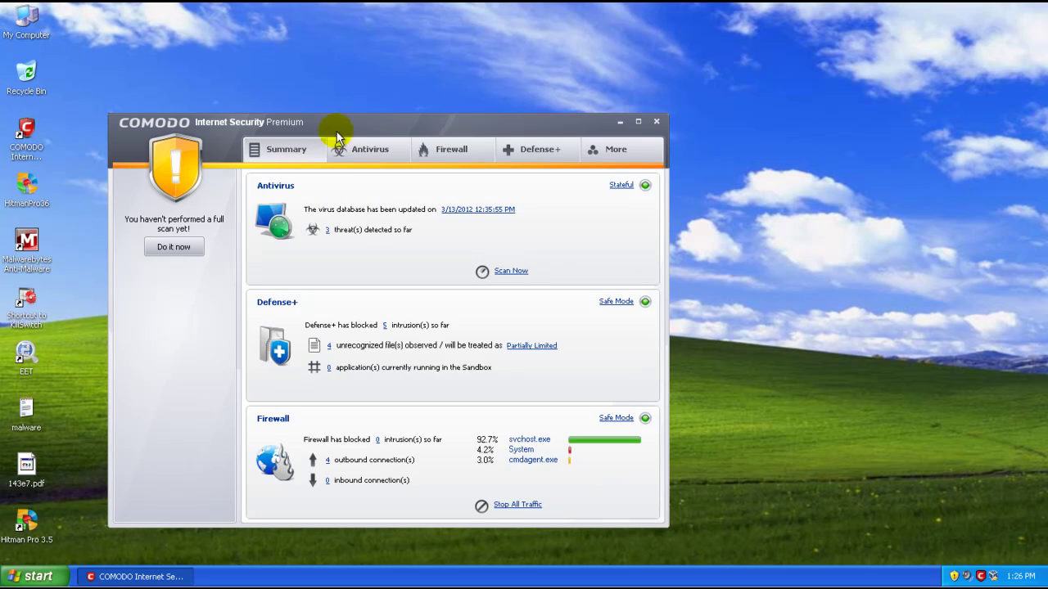
pyautogui.moveTo(366, 128); pyautogui.dragTo(466, 96)
pyautogui.click(449, 128)
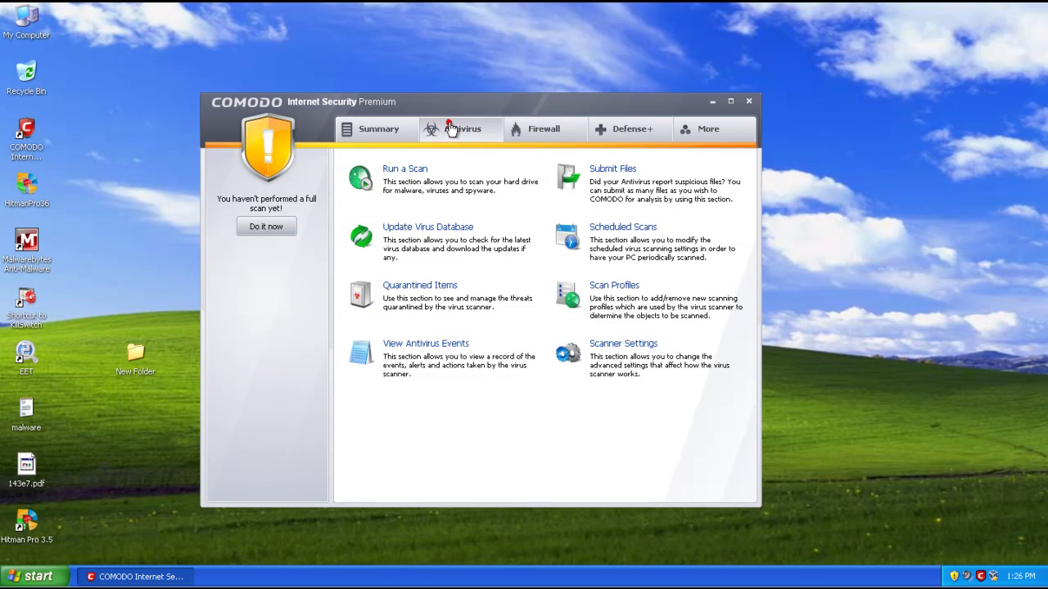
pyautogui.click(559, 133)
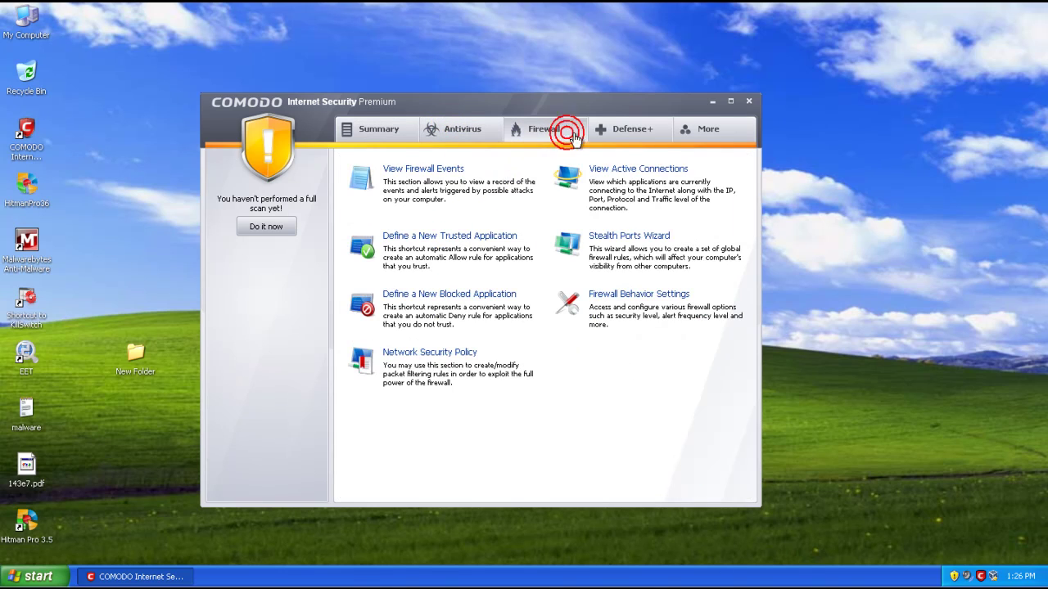
pyautogui.click(620, 137)
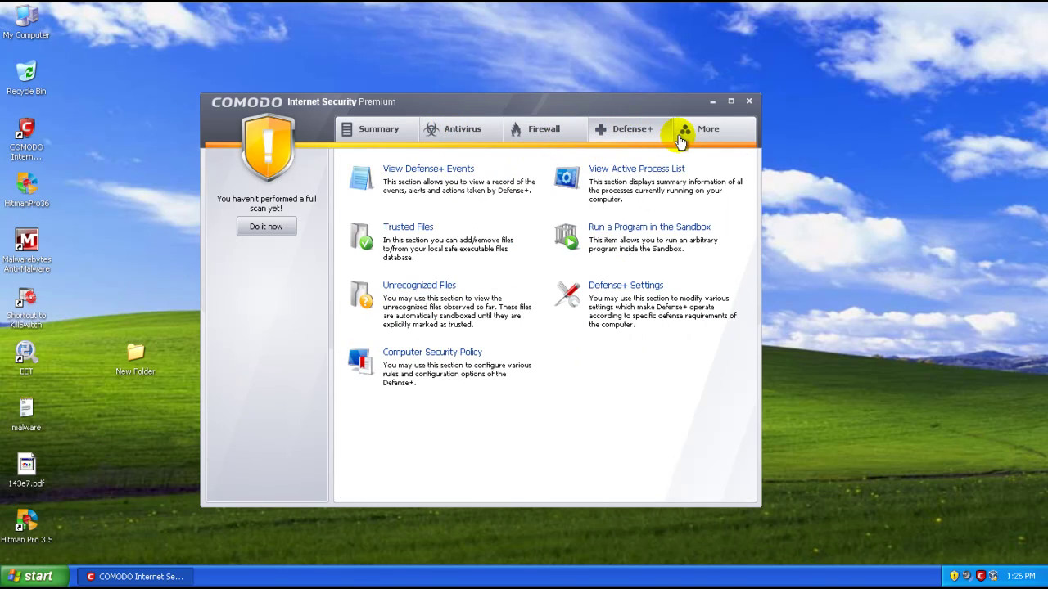
pyautogui.click(679, 135)
pyautogui.click(616, 129)
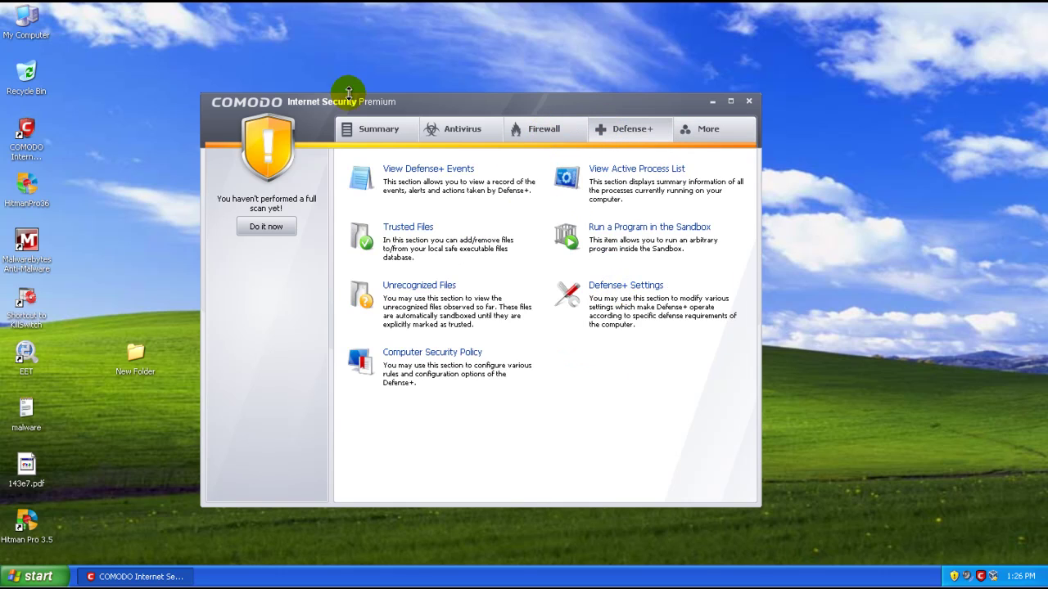
pyautogui.click(363, 131)
pyautogui.click(730, 101)
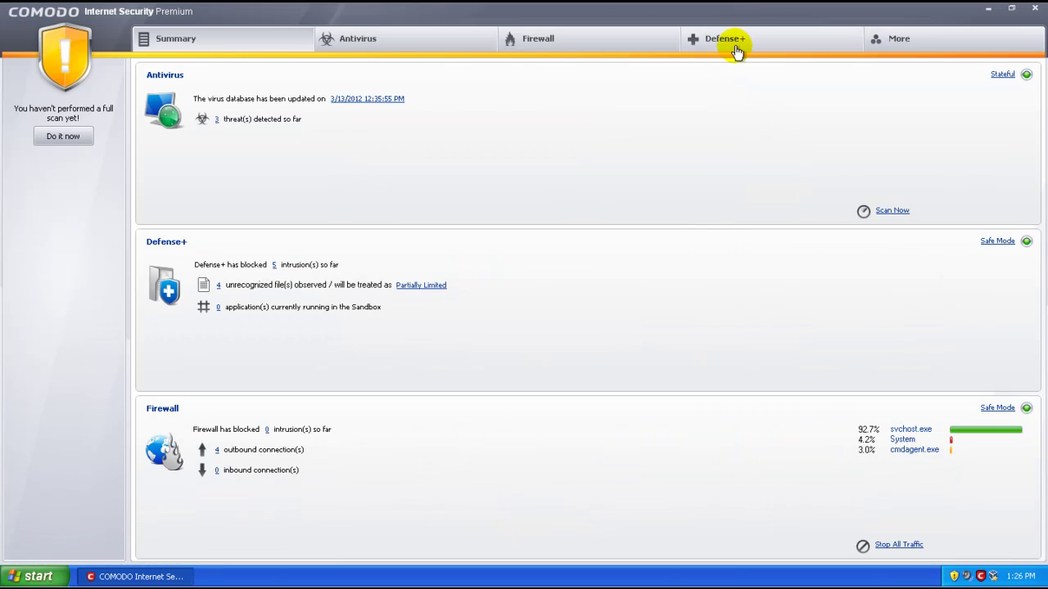
pyautogui.doubleClick(742, 17)
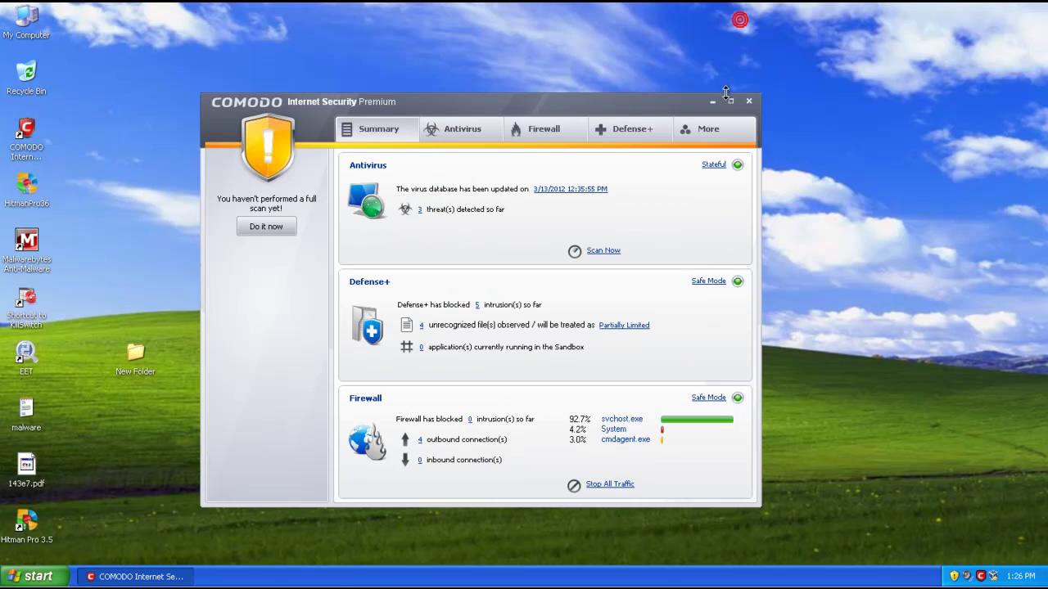
pyautogui.click(746, 99)
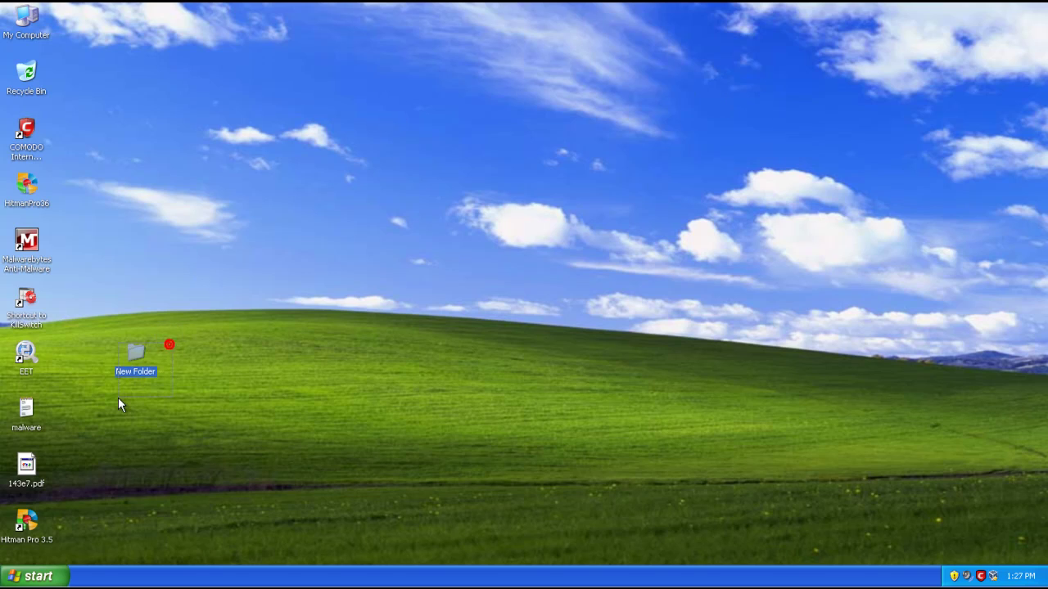
# Reopen COMODO Internet Security and review the Antivirus, Defense+ and Firewall status on its summary page.
pyautogui.moveTo(130, 360)
pyautogui.click(178, 317)
pyautogui.doubleClick(980, 576)
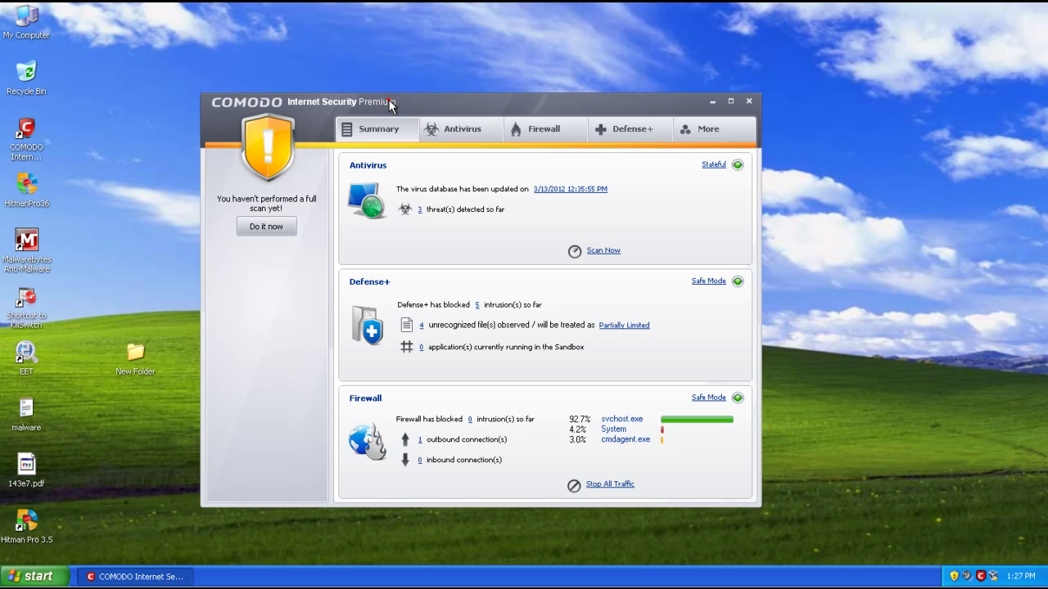
pyautogui.moveTo(390, 104); pyautogui.dragTo(382, 104)
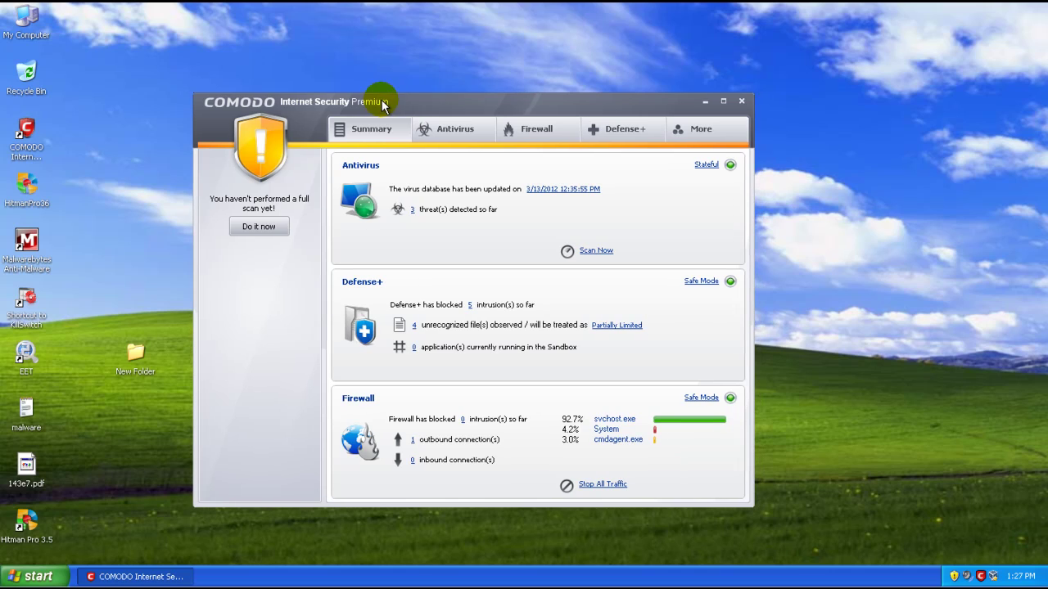
pyautogui.click(206, 104)
pyautogui.click(208, 105)
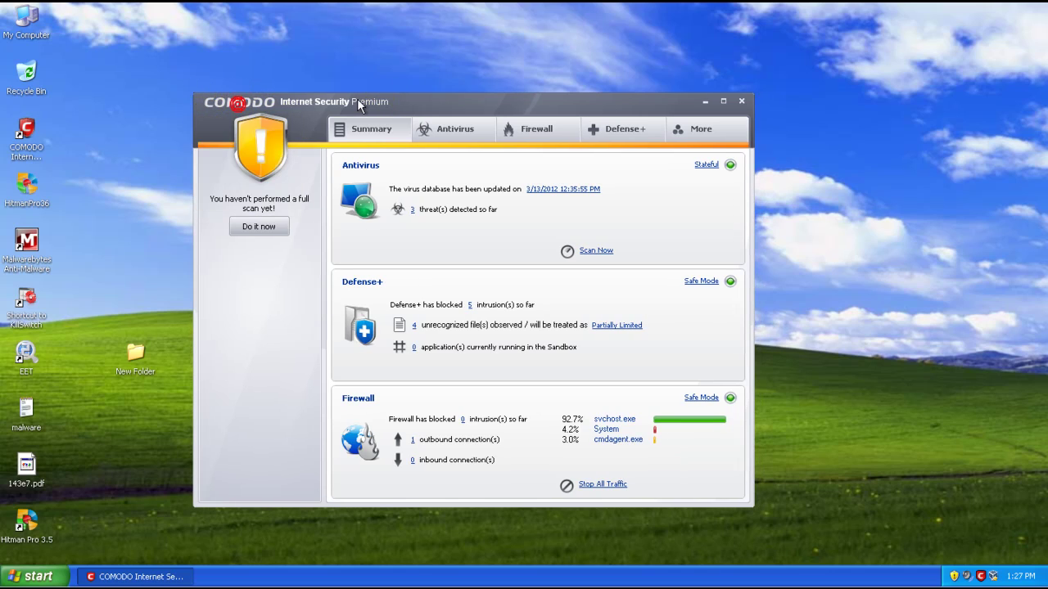
pyautogui.moveTo(419, 108)
pyautogui.mouseDown()
pyautogui.moveTo(429, 107)
pyautogui.moveTo(427, 129)
pyautogui.moveTo(414, 90)
pyautogui.moveTo(415, 99)
pyautogui.mouseUp()
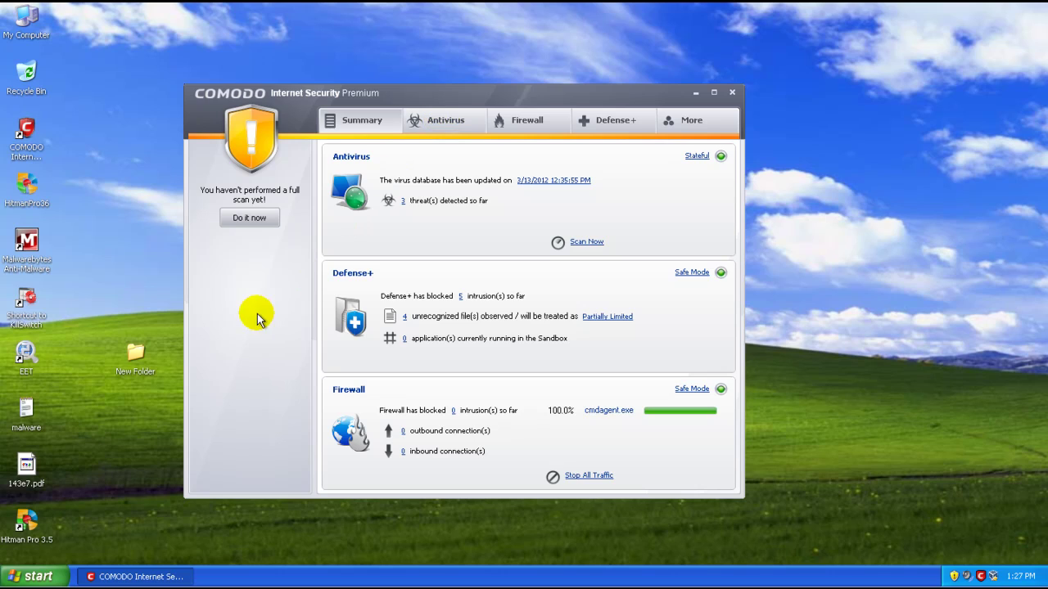
pyautogui.click(141, 329)
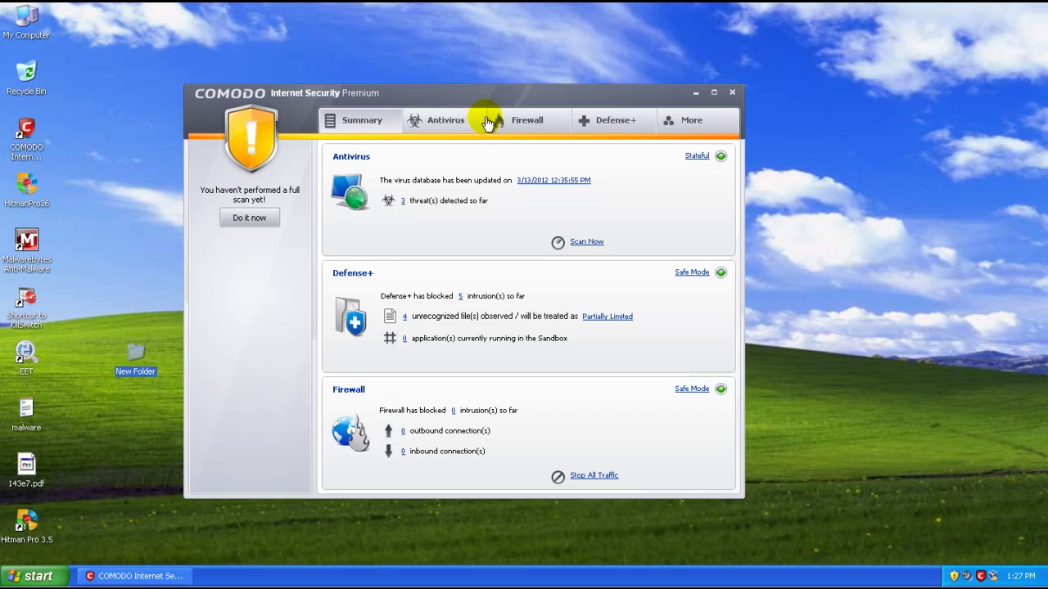
pyautogui.moveTo(526, 95); pyautogui.dragTo(559, 77)
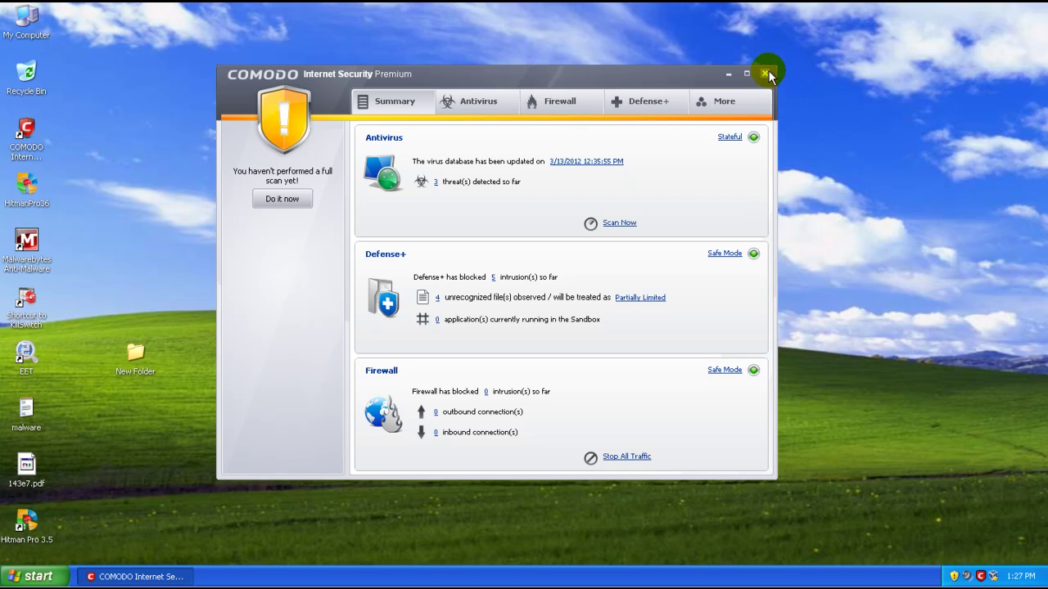
pyautogui.moveTo(640, 75)
pyautogui.mouseDown()
pyautogui.moveTo(669, 72)
pyautogui.moveTo(642, 83)
pyautogui.moveTo(655, 82)
pyautogui.mouseUp()
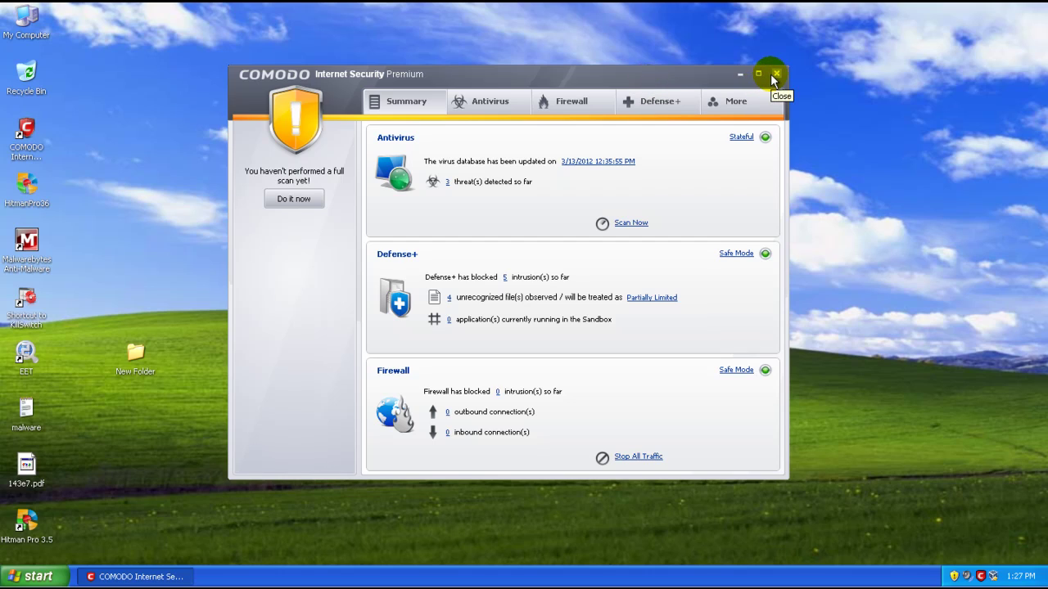
# Open Windows Task Manager and display the list of running processes.
pyautogui.rightClick(409, 580)
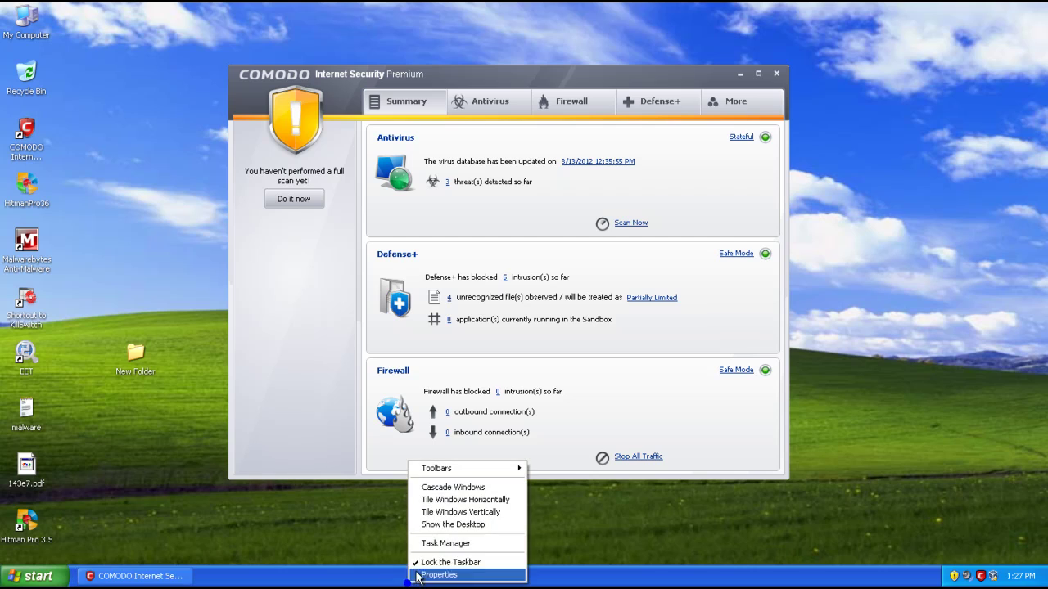
pyautogui.click(441, 547)
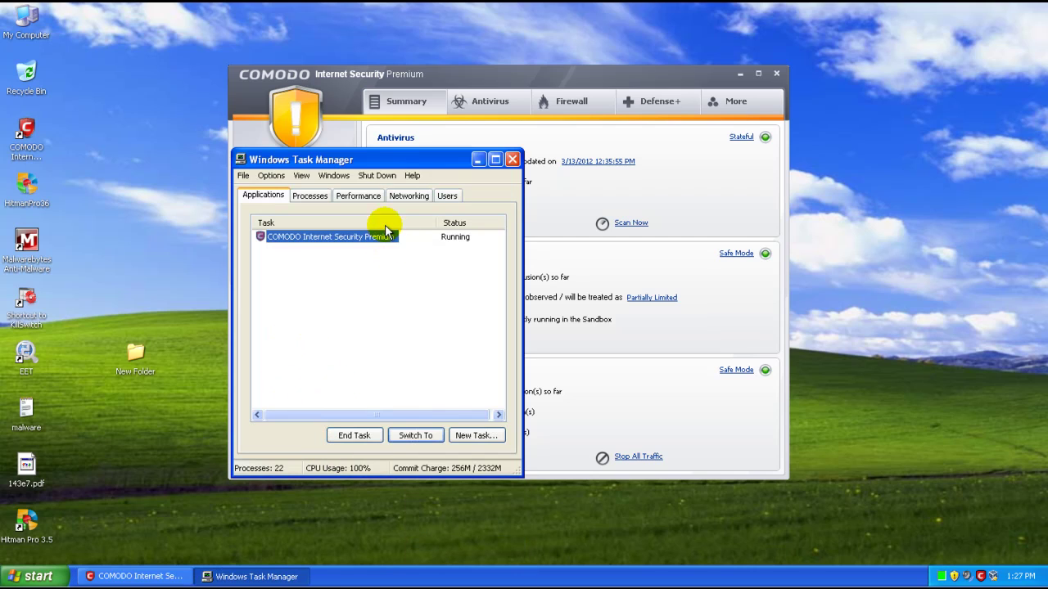
pyautogui.click(322, 202)
pyautogui.click(372, 307)
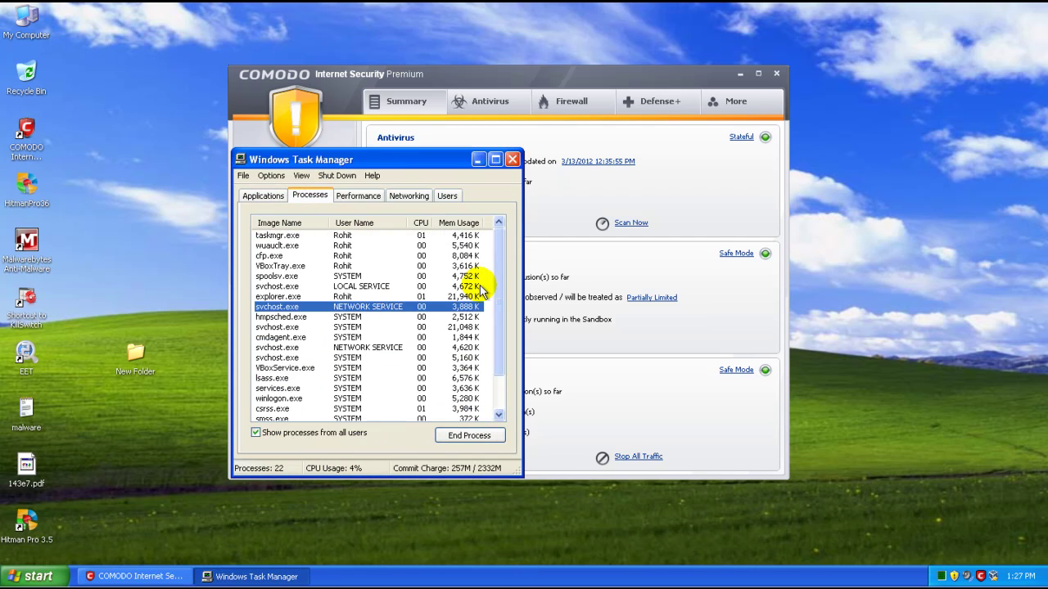
# Check the memory usage of the COMODO processes cfp.exe and cmdagent.exe among the running processes, and close Task Manager.
pyautogui.moveTo(499, 293); pyautogui.dragTo(493, 263)
pyautogui.click(346, 266)
pyautogui.click(347, 256)
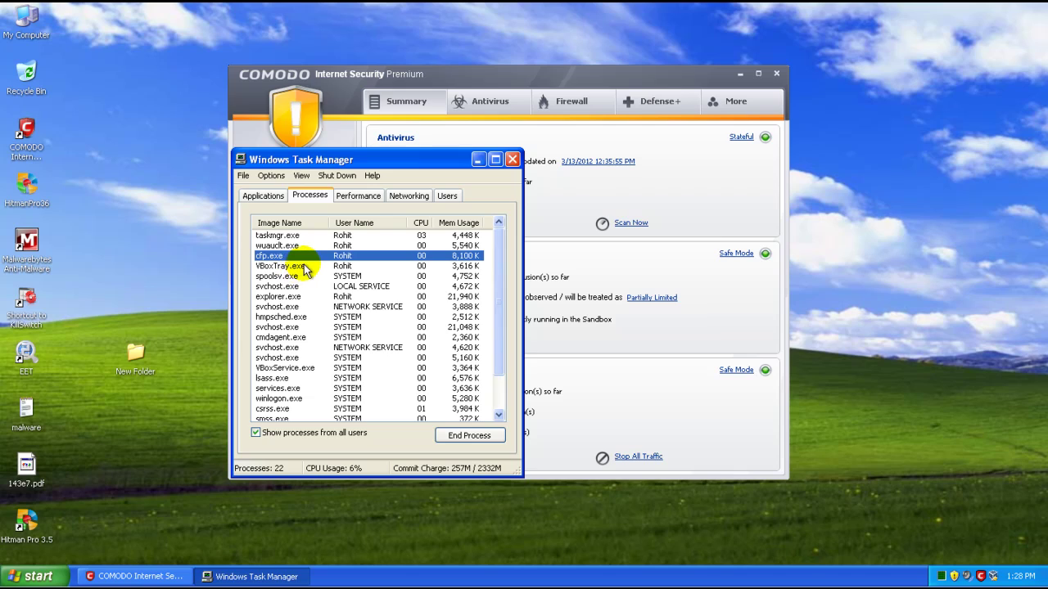
pyautogui.click(342, 296)
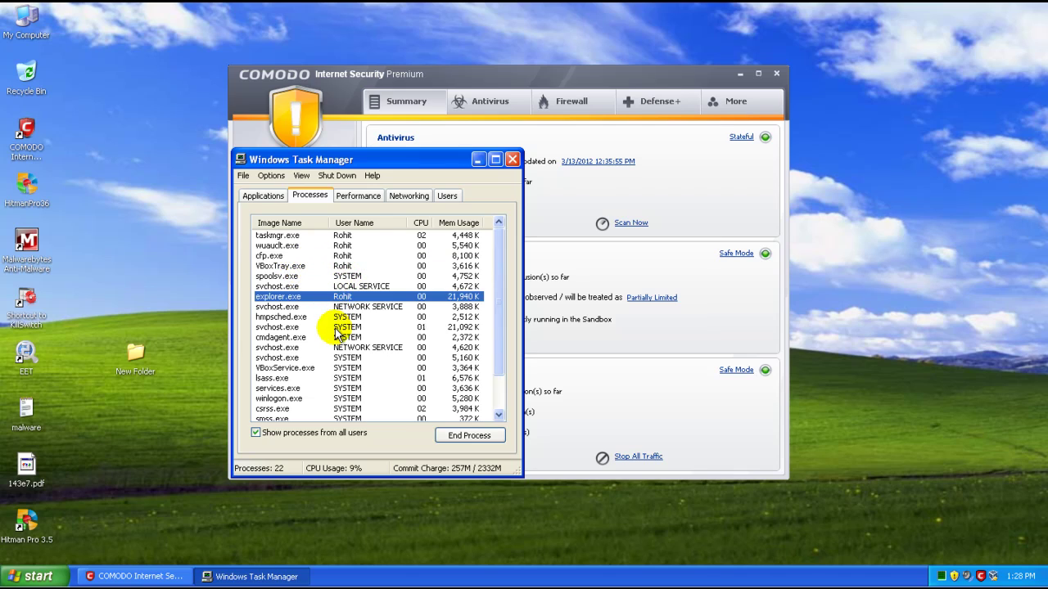
pyautogui.click(333, 337)
pyautogui.click(319, 378)
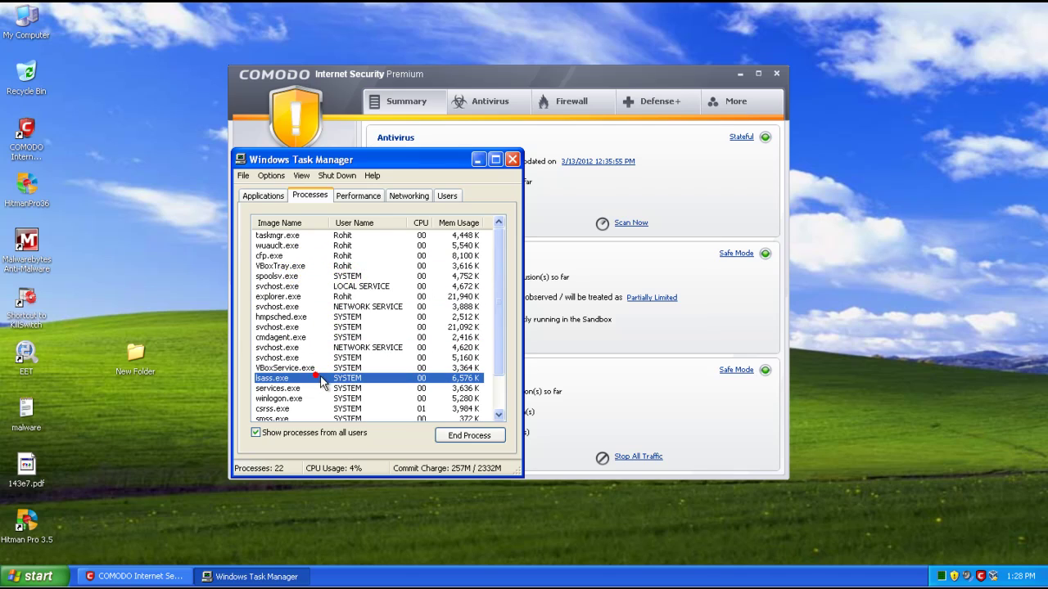
pyautogui.click(338, 337)
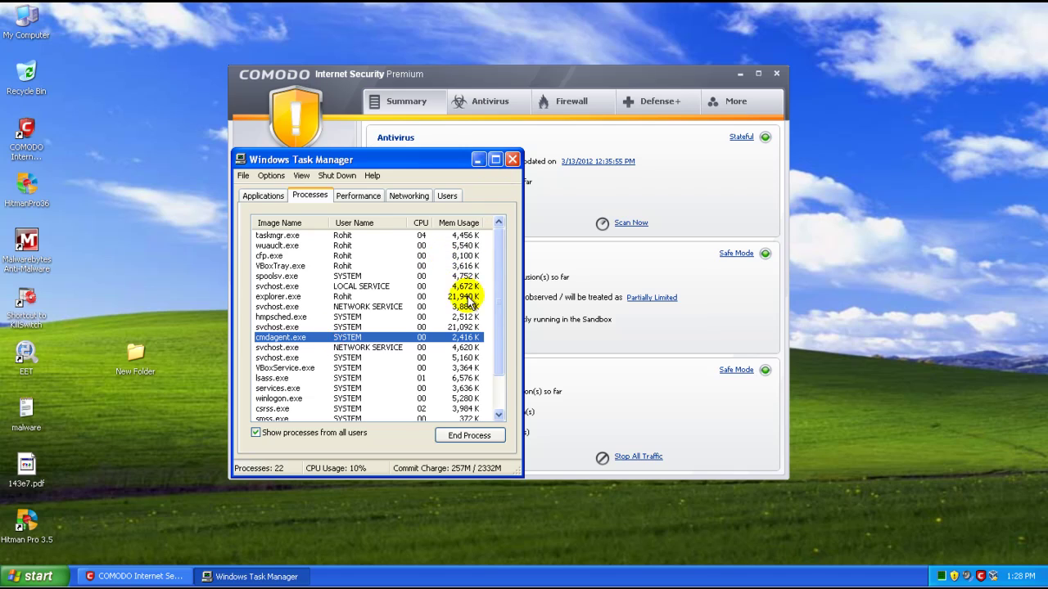
pyautogui.click(511, 159)
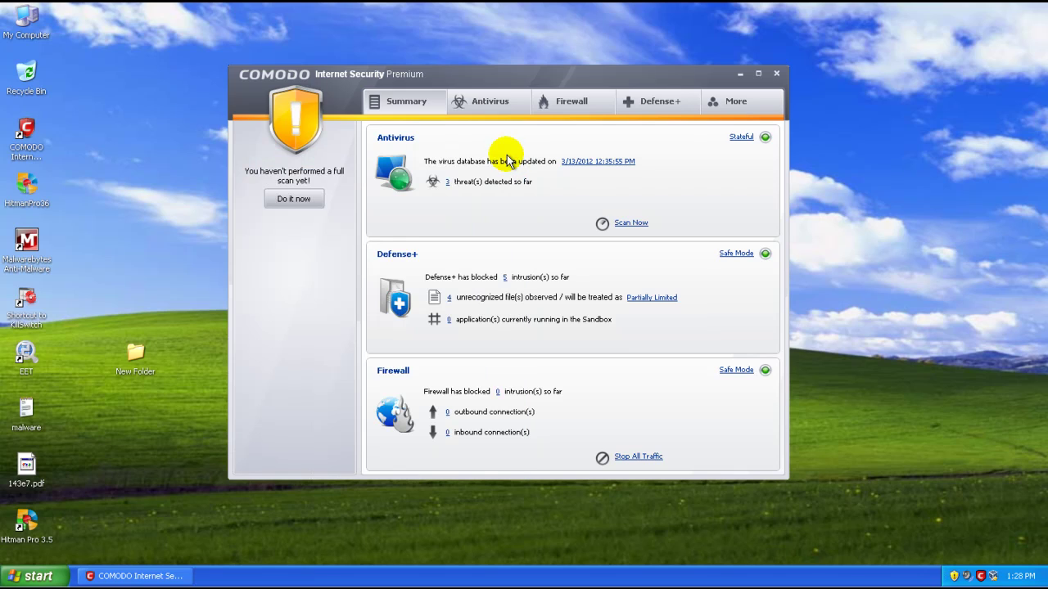
# Close the COMODO window, reopen it for a last look at the protection summary, and close it again.
pyautogui.click(776, 72)
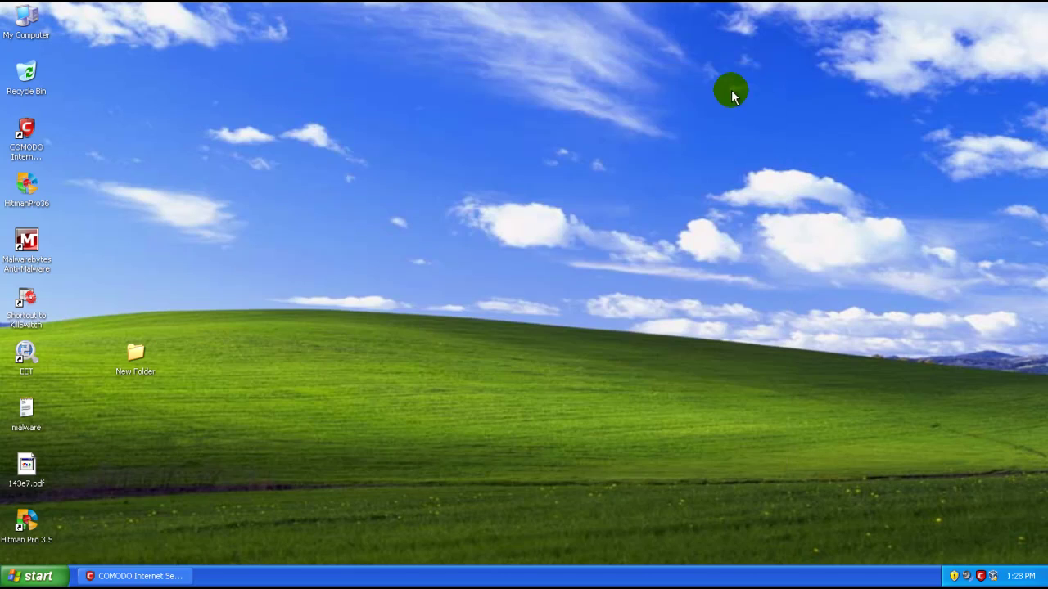
pyautogui.doubleClick(979, 576)
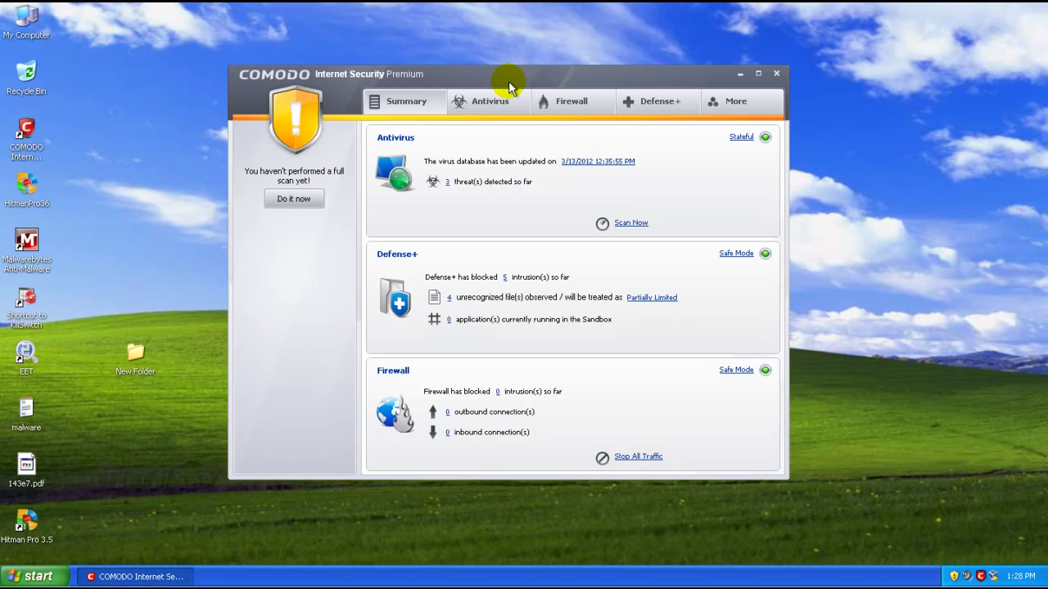
pyautogui.moveTo(509, 86); pyautogui.dragTo(478, 90)
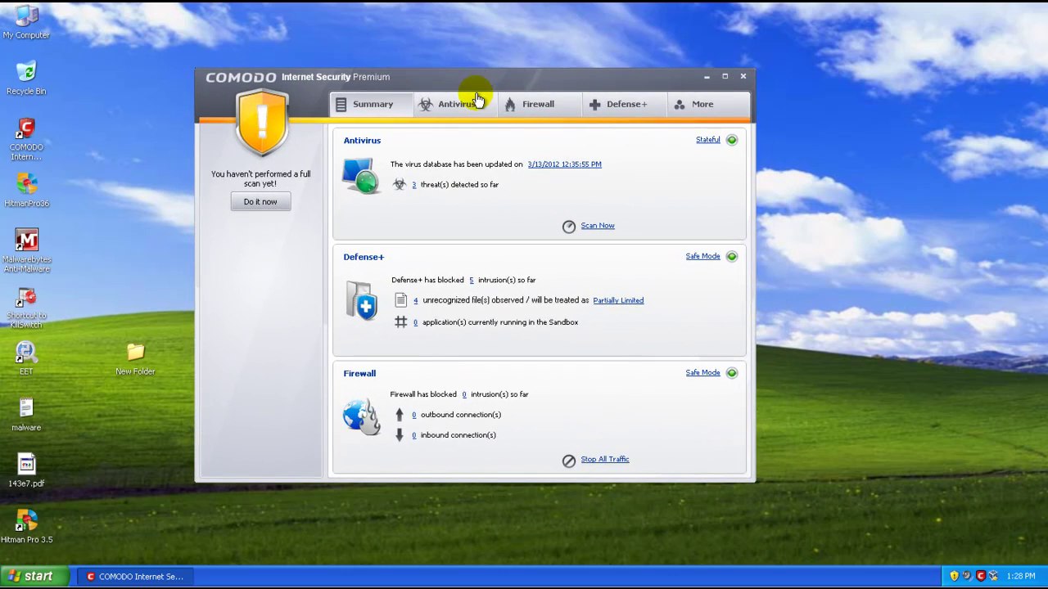
pyautogui.click(744, 77)
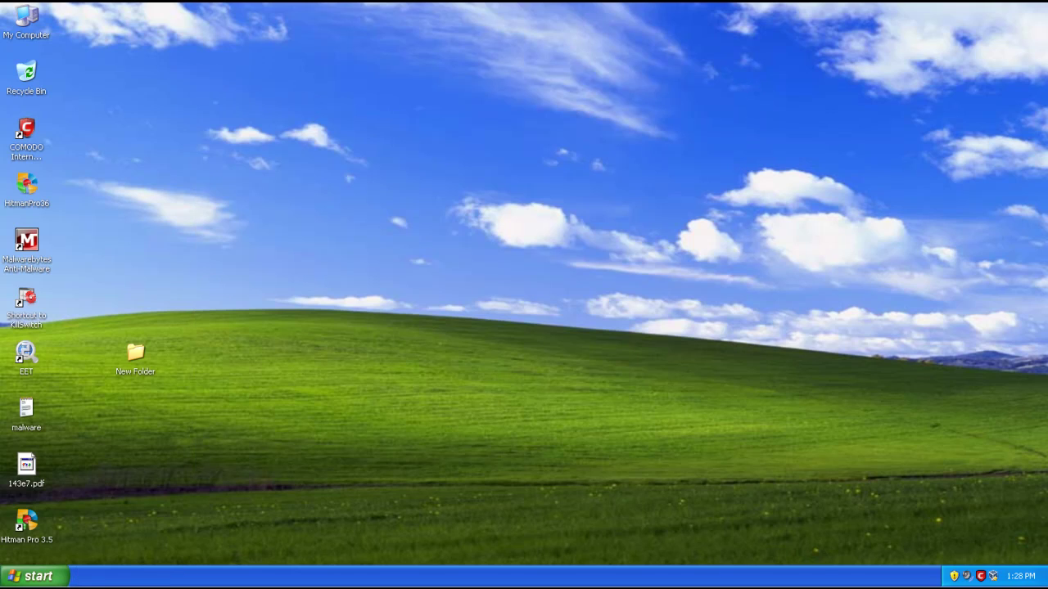